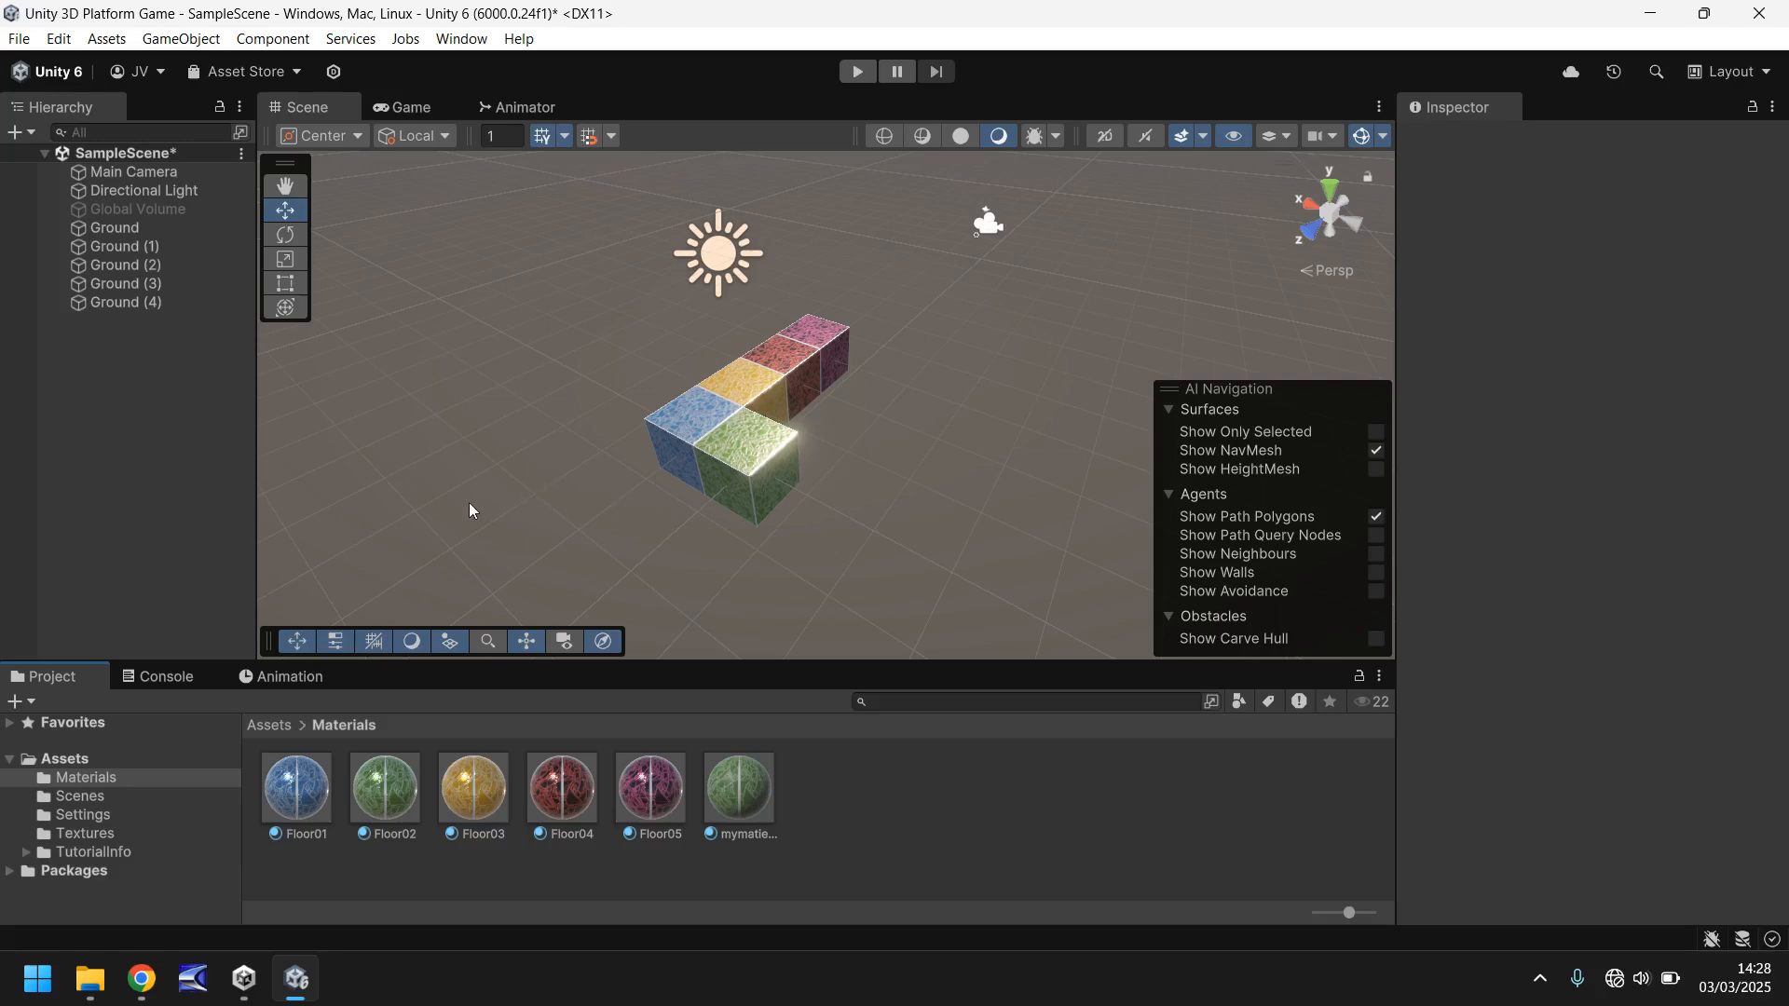
- Apply the Floor01 material to all the Ground cubes so the whole shape uses the blue floor texture
left_click_drag(297, 788, 734, 456)
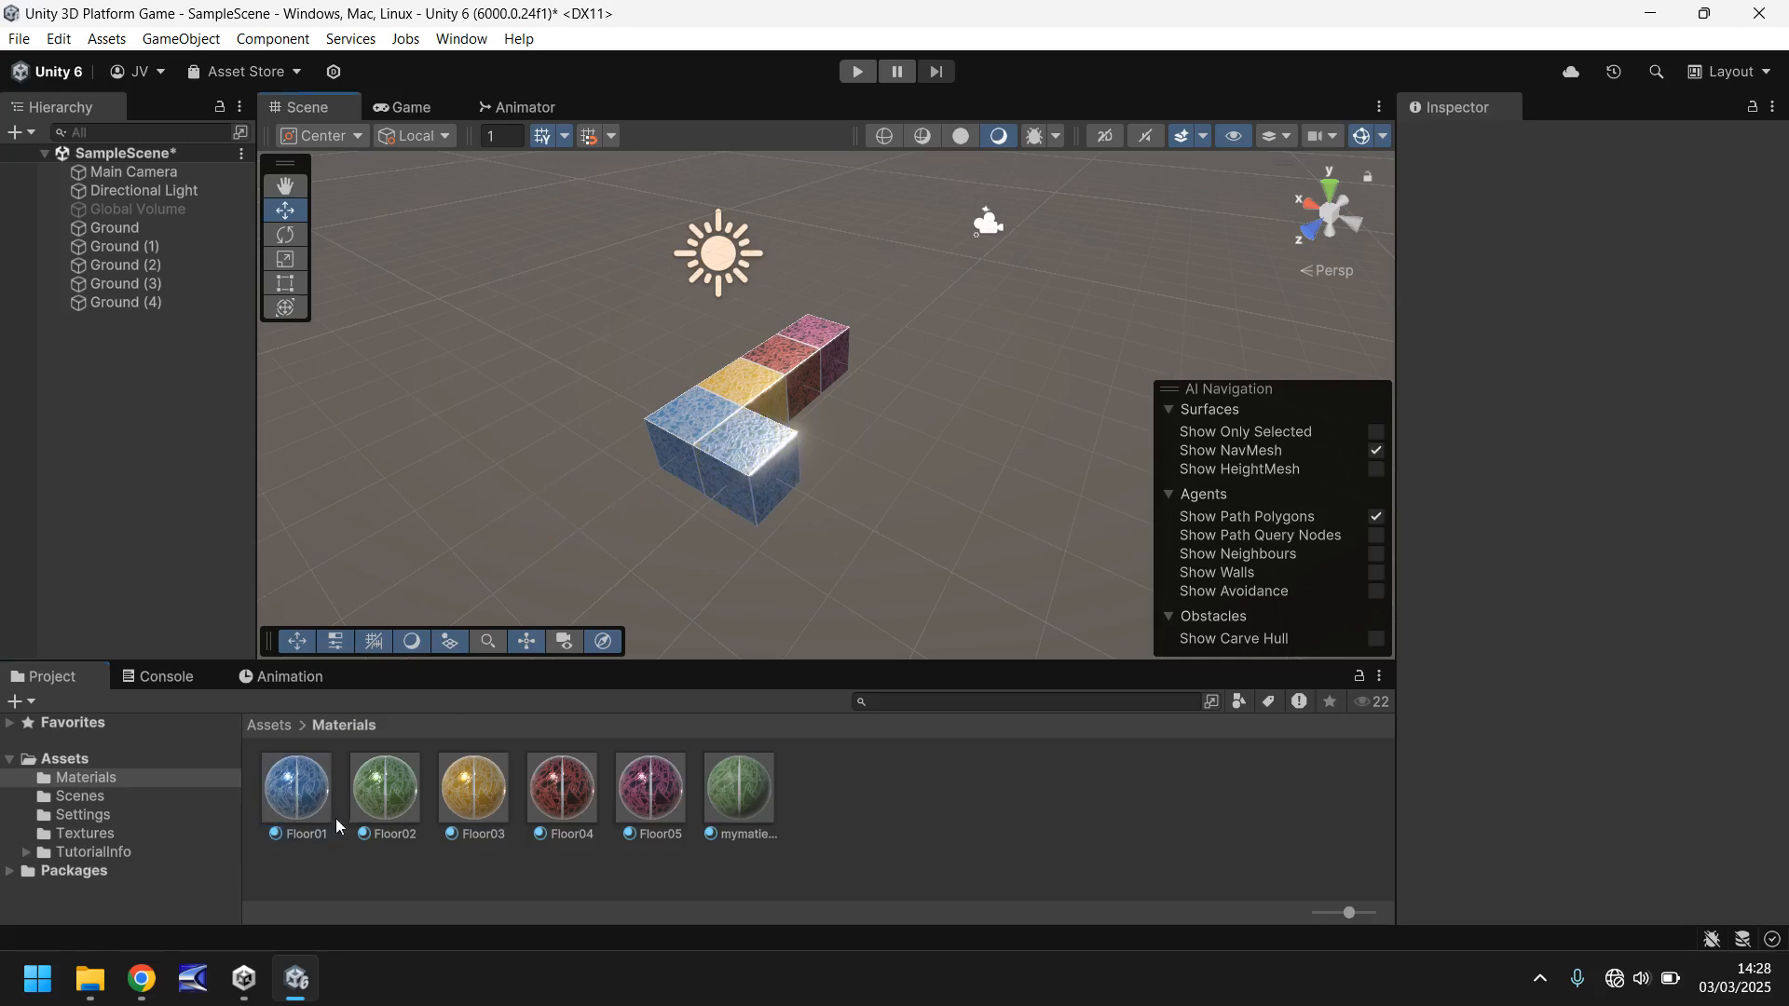
left_click_drag(308, 801, 835, 360)
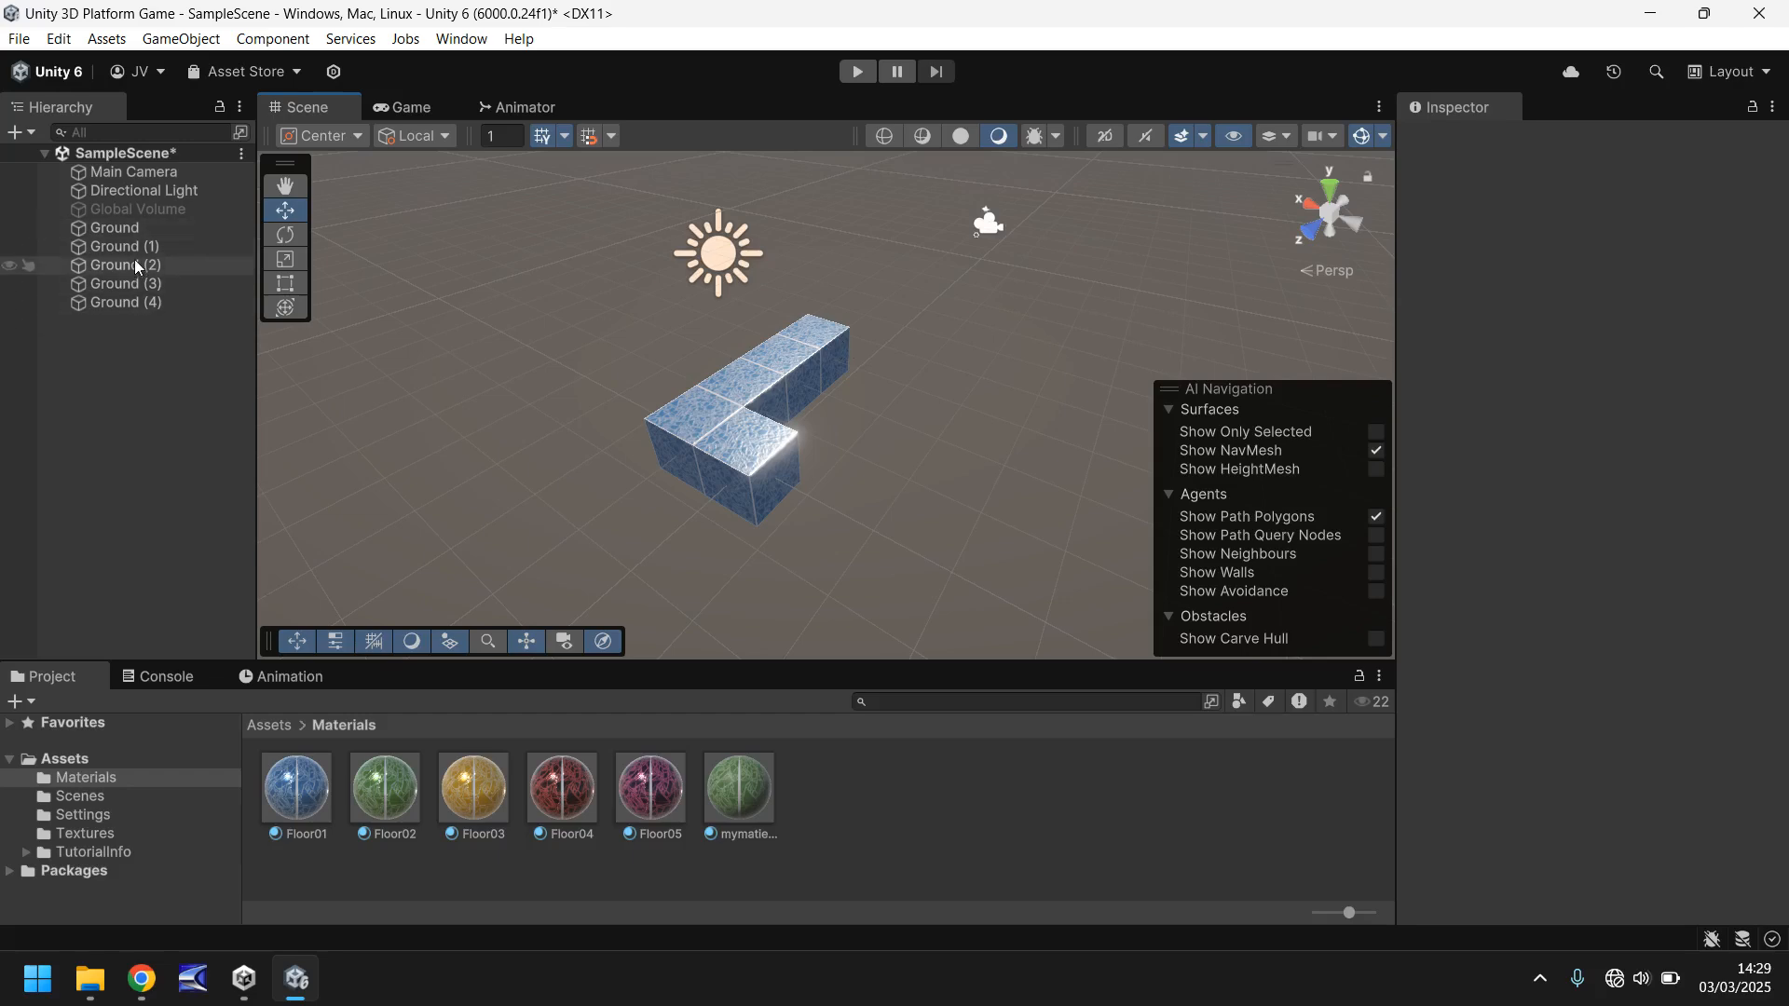
- Duplicate the Ground cube at the origin three times along the Z axis, down to Z -3, to complete a second row of four
left_click(130, 305)
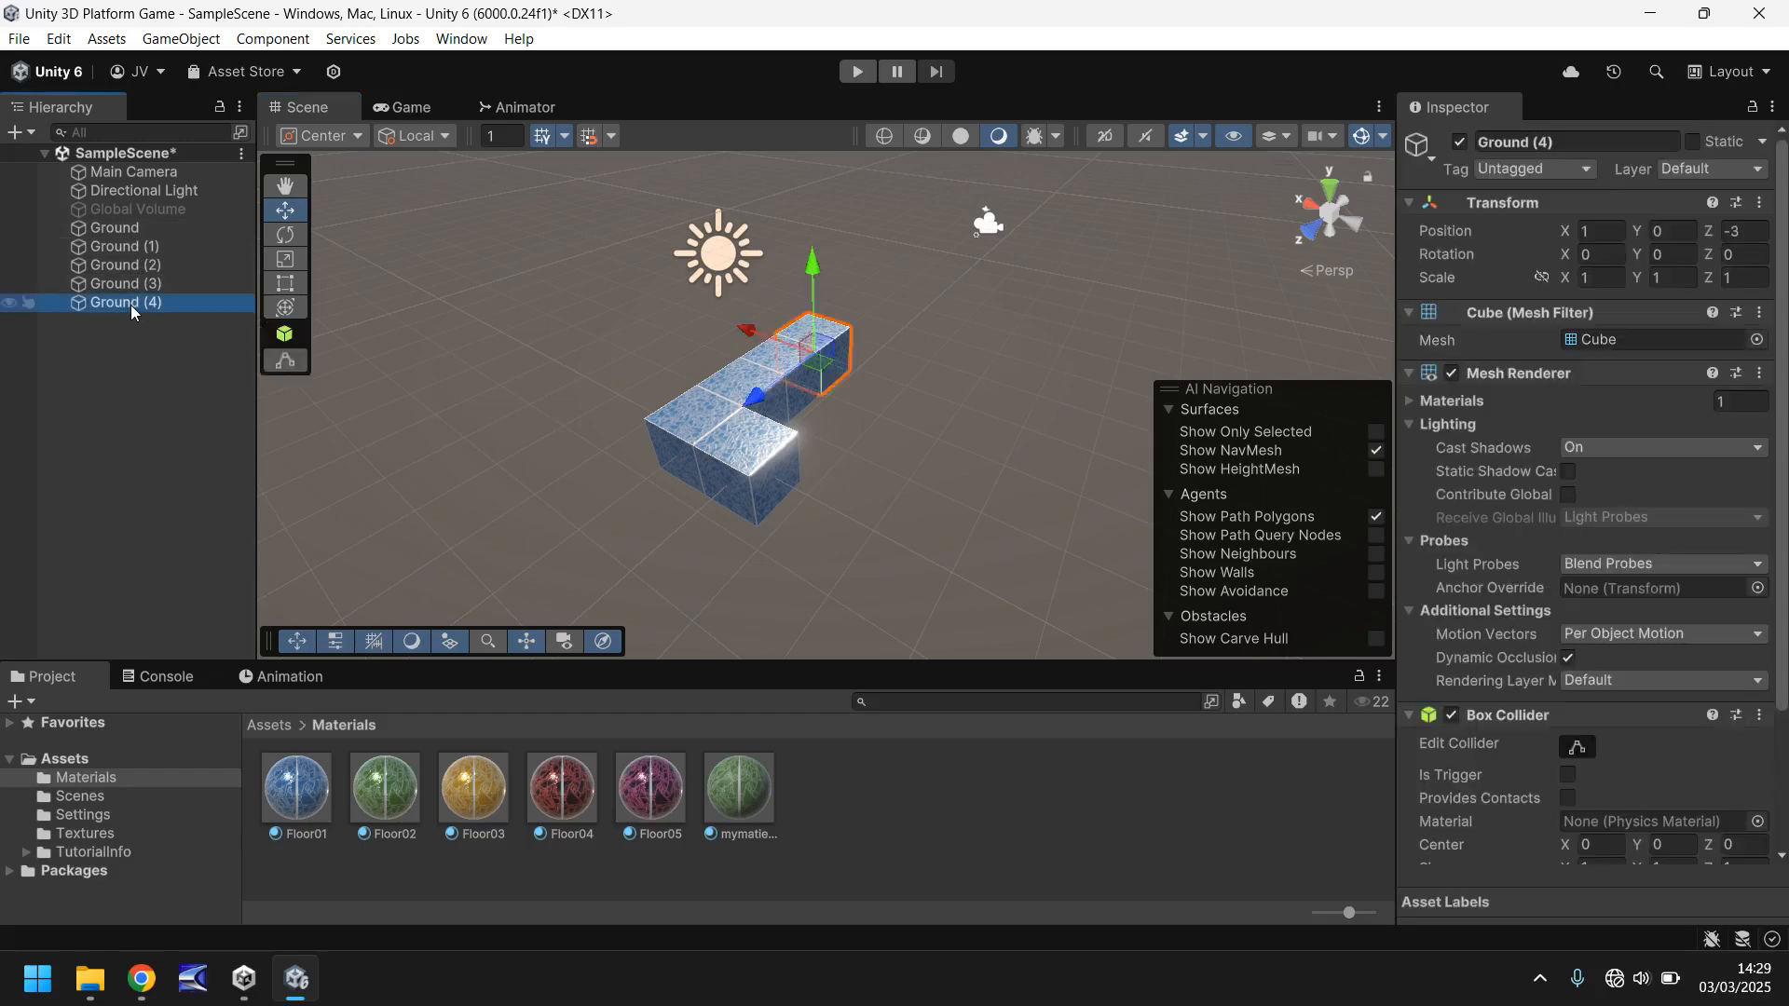
left_click(138, 248)
left_click(140, 230)
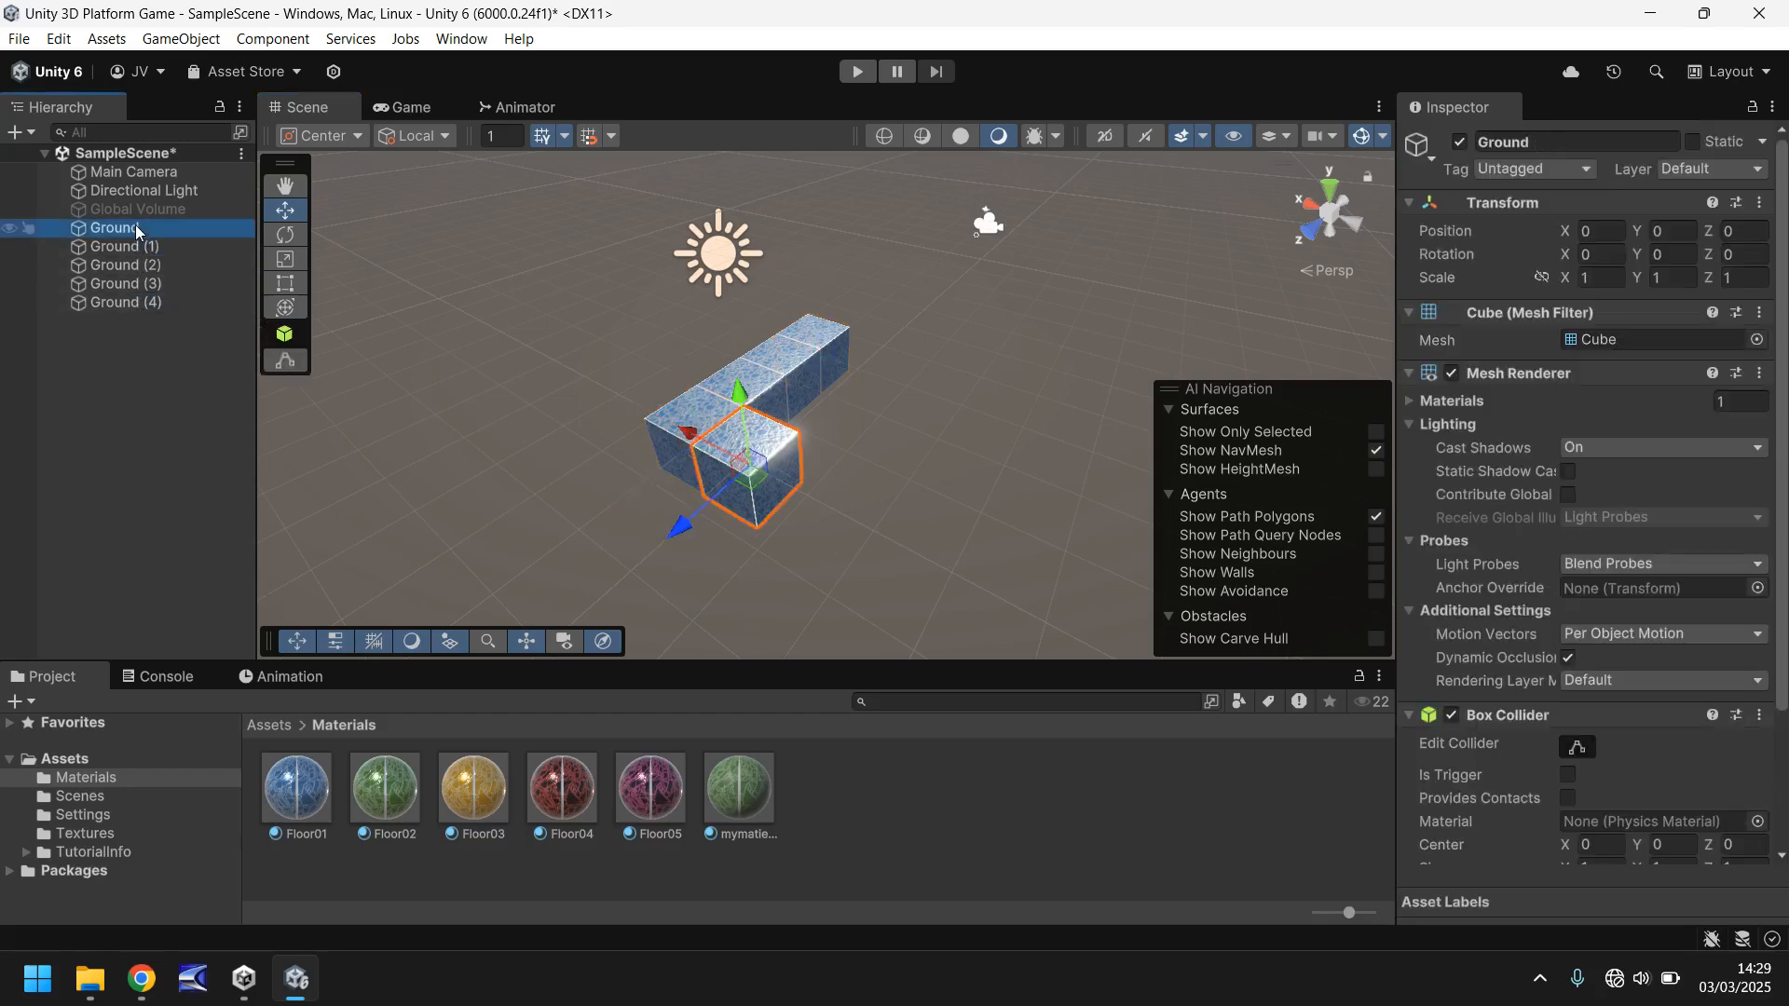
key("ctrl+d")
left_click_drag(699, 522, 809, 419)
key("ctrl+d")
key("ctrl+d")
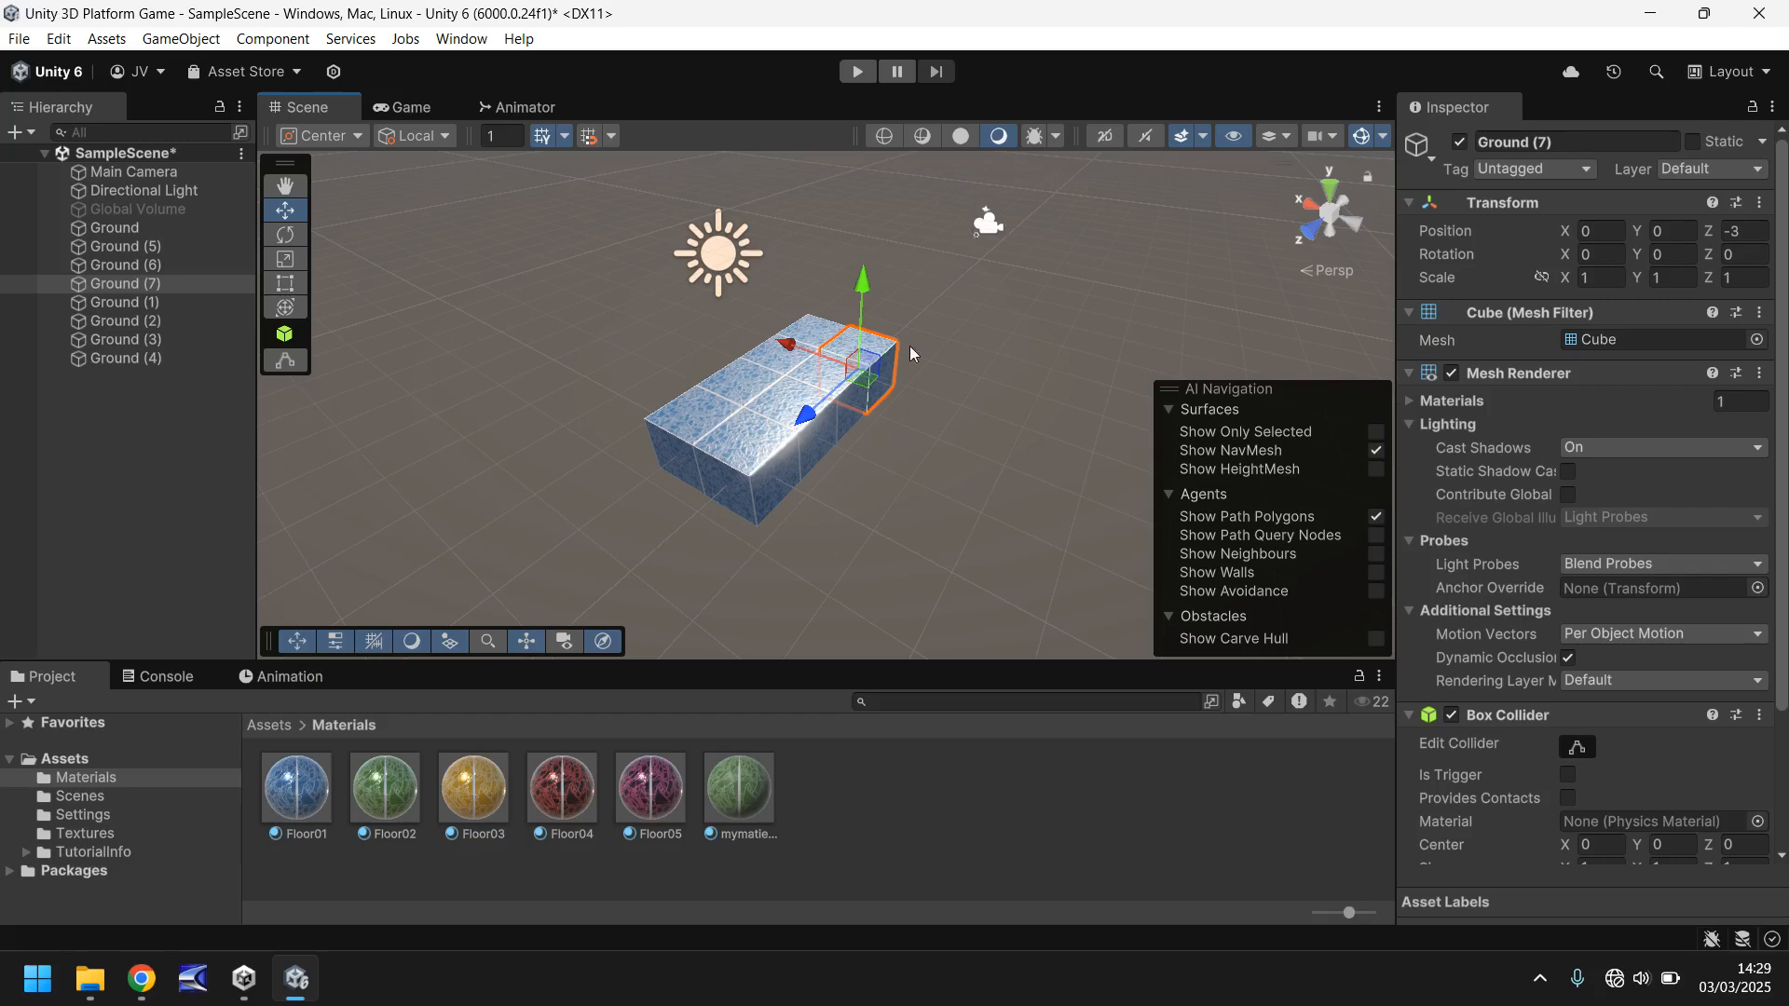
- Duplicate the four-cube row at X 0 and place the copy alongside it at X -1 as a third row
left_click(815, 382, "shift")
left_click(781, 406, "shift")
left_click(728, 445, "shift")
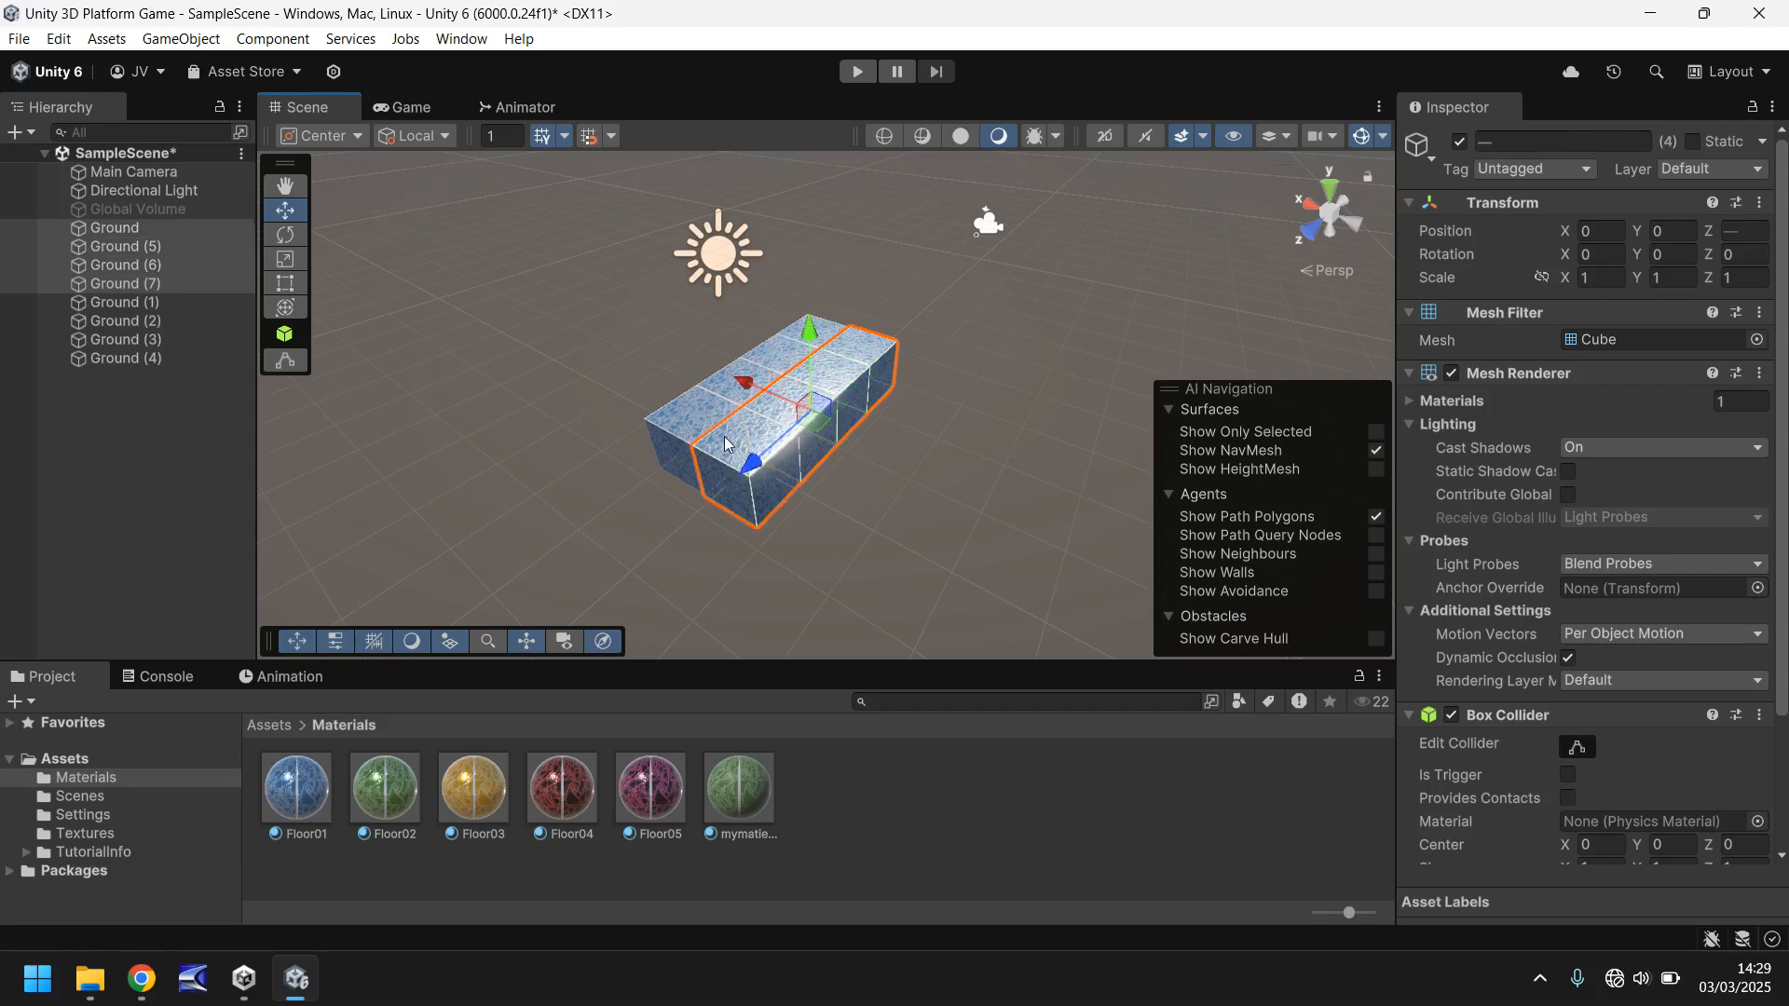
key("ctrl+d")
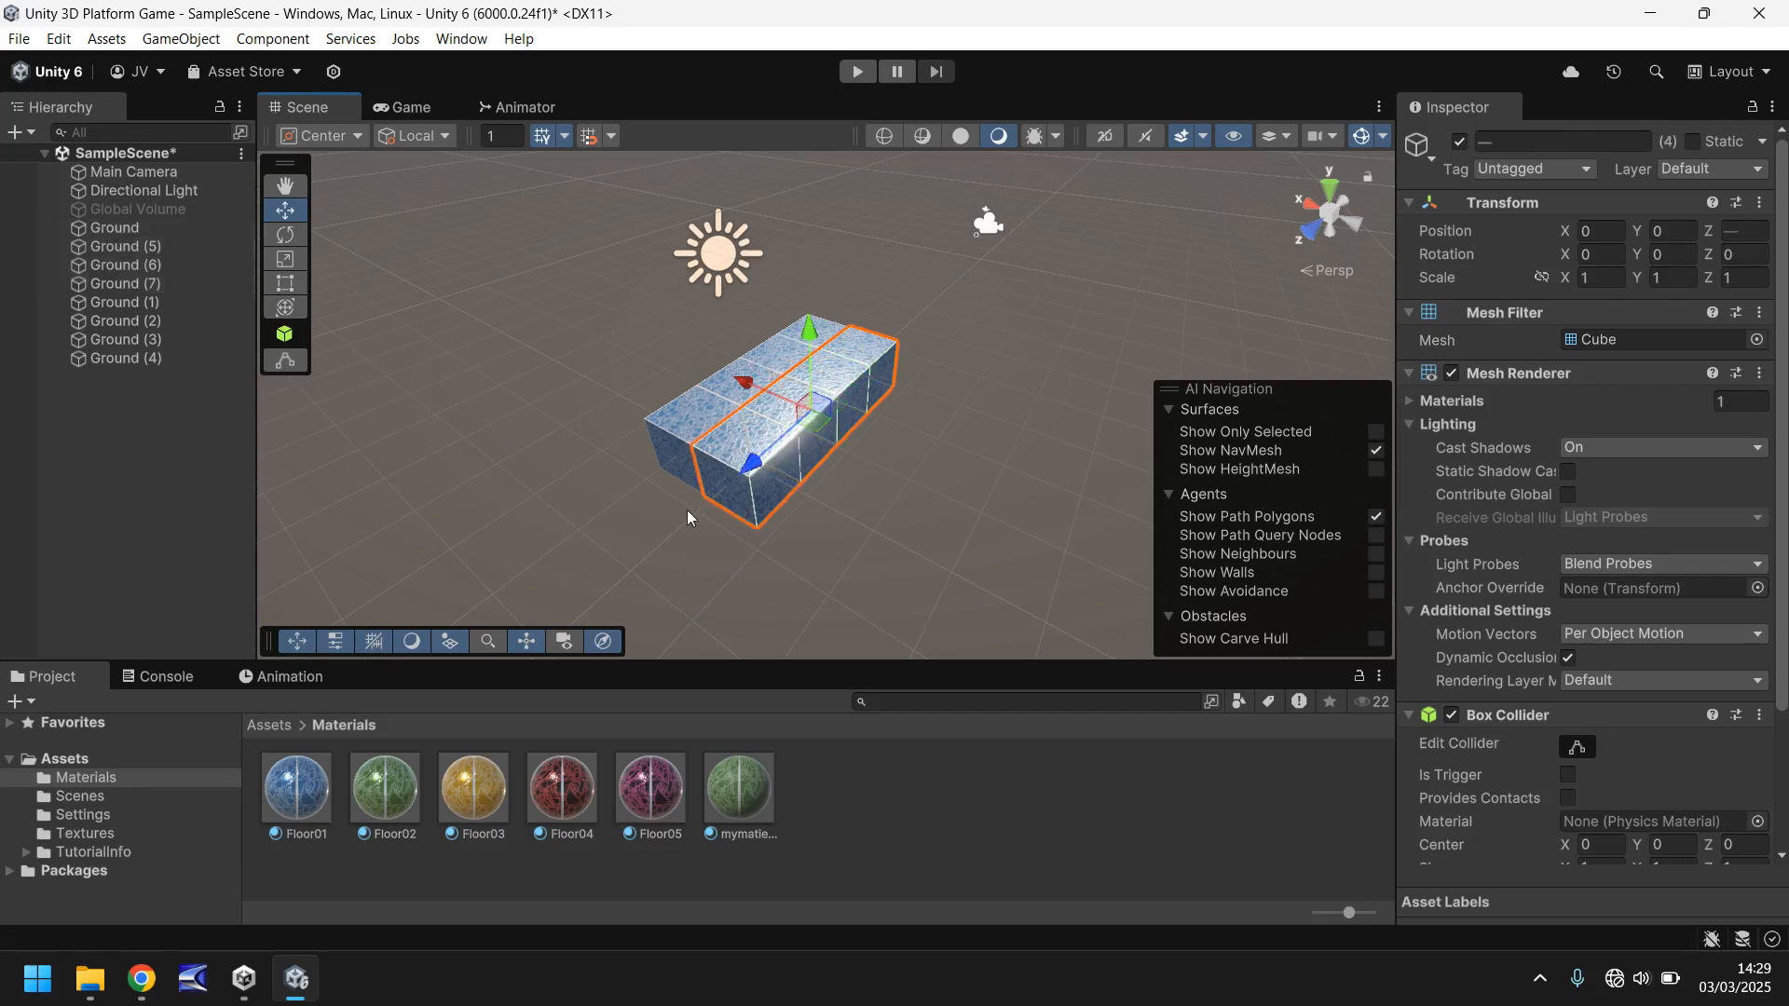
left_click_drag(761, 392, 812, 416)
- Examine the 3-by-4 block of blue cubes up close from several sides for alignment and gaps
scroll(925, 473, "up", 3)
left_click(1048, 282)
scroll(1048, 283, "up", 1)
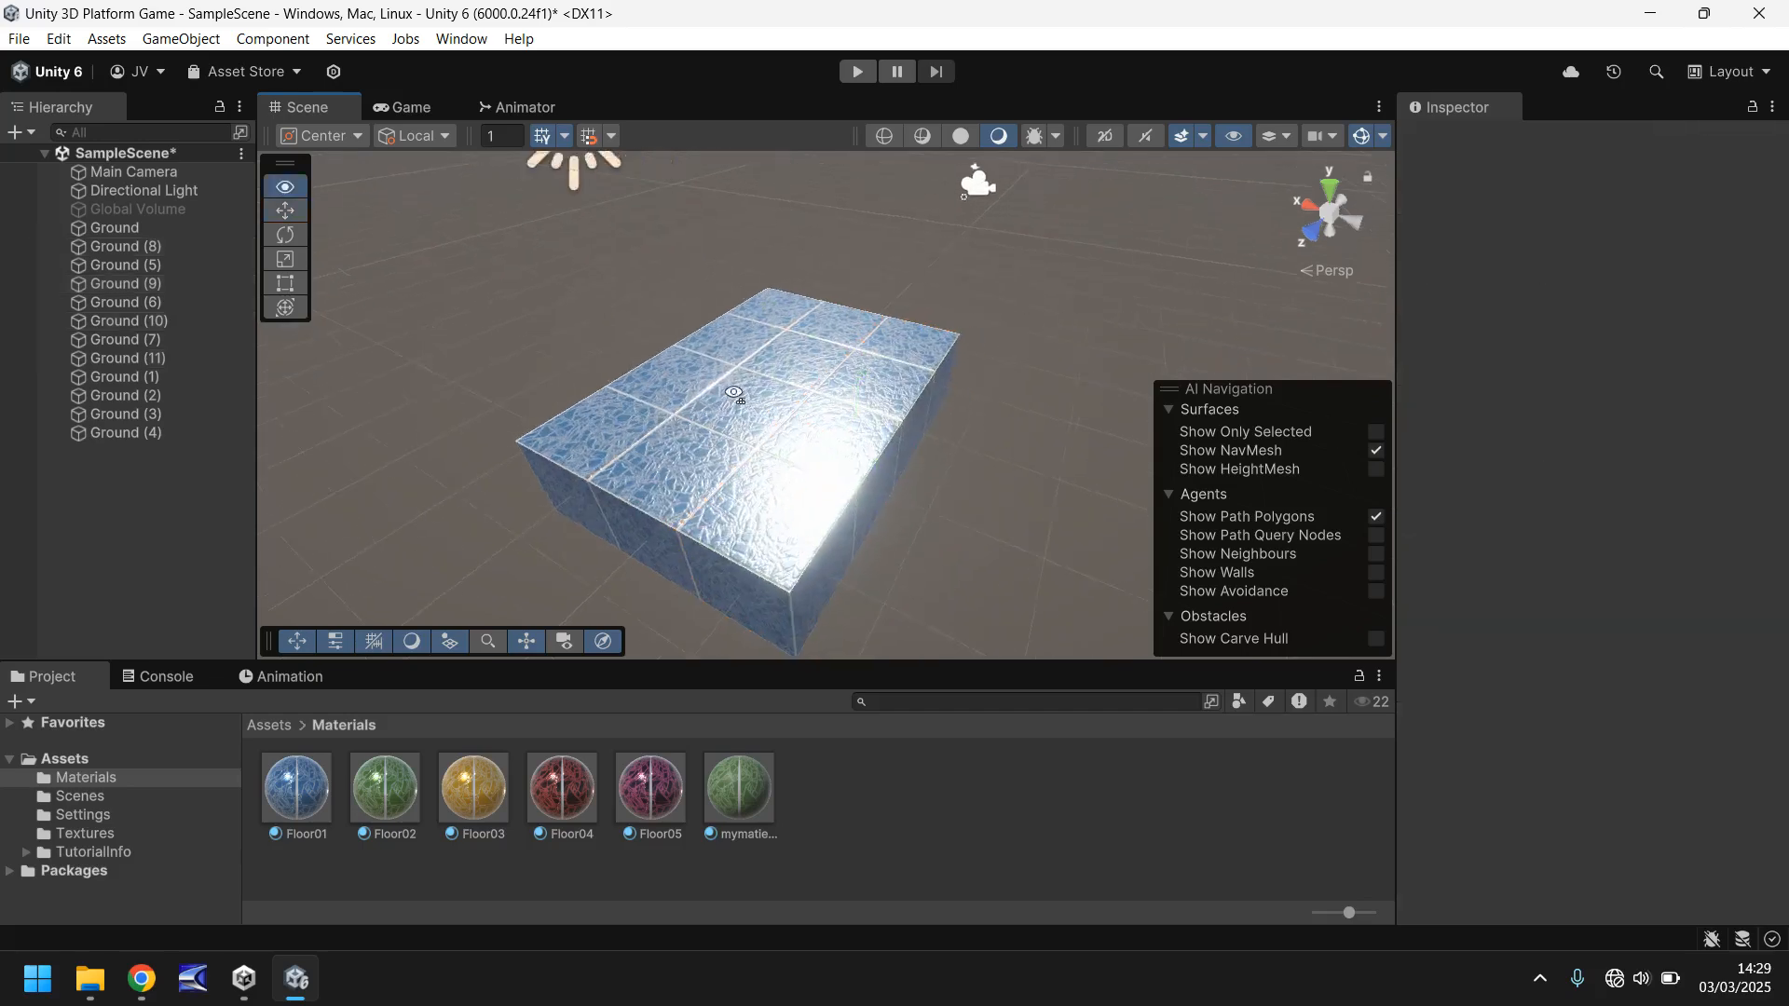
right_click_drag(569, 488, 802, 492)
middle_click_drag(803, 491, 1057, 455)
right_click_drag(559, 442, 701, 483)
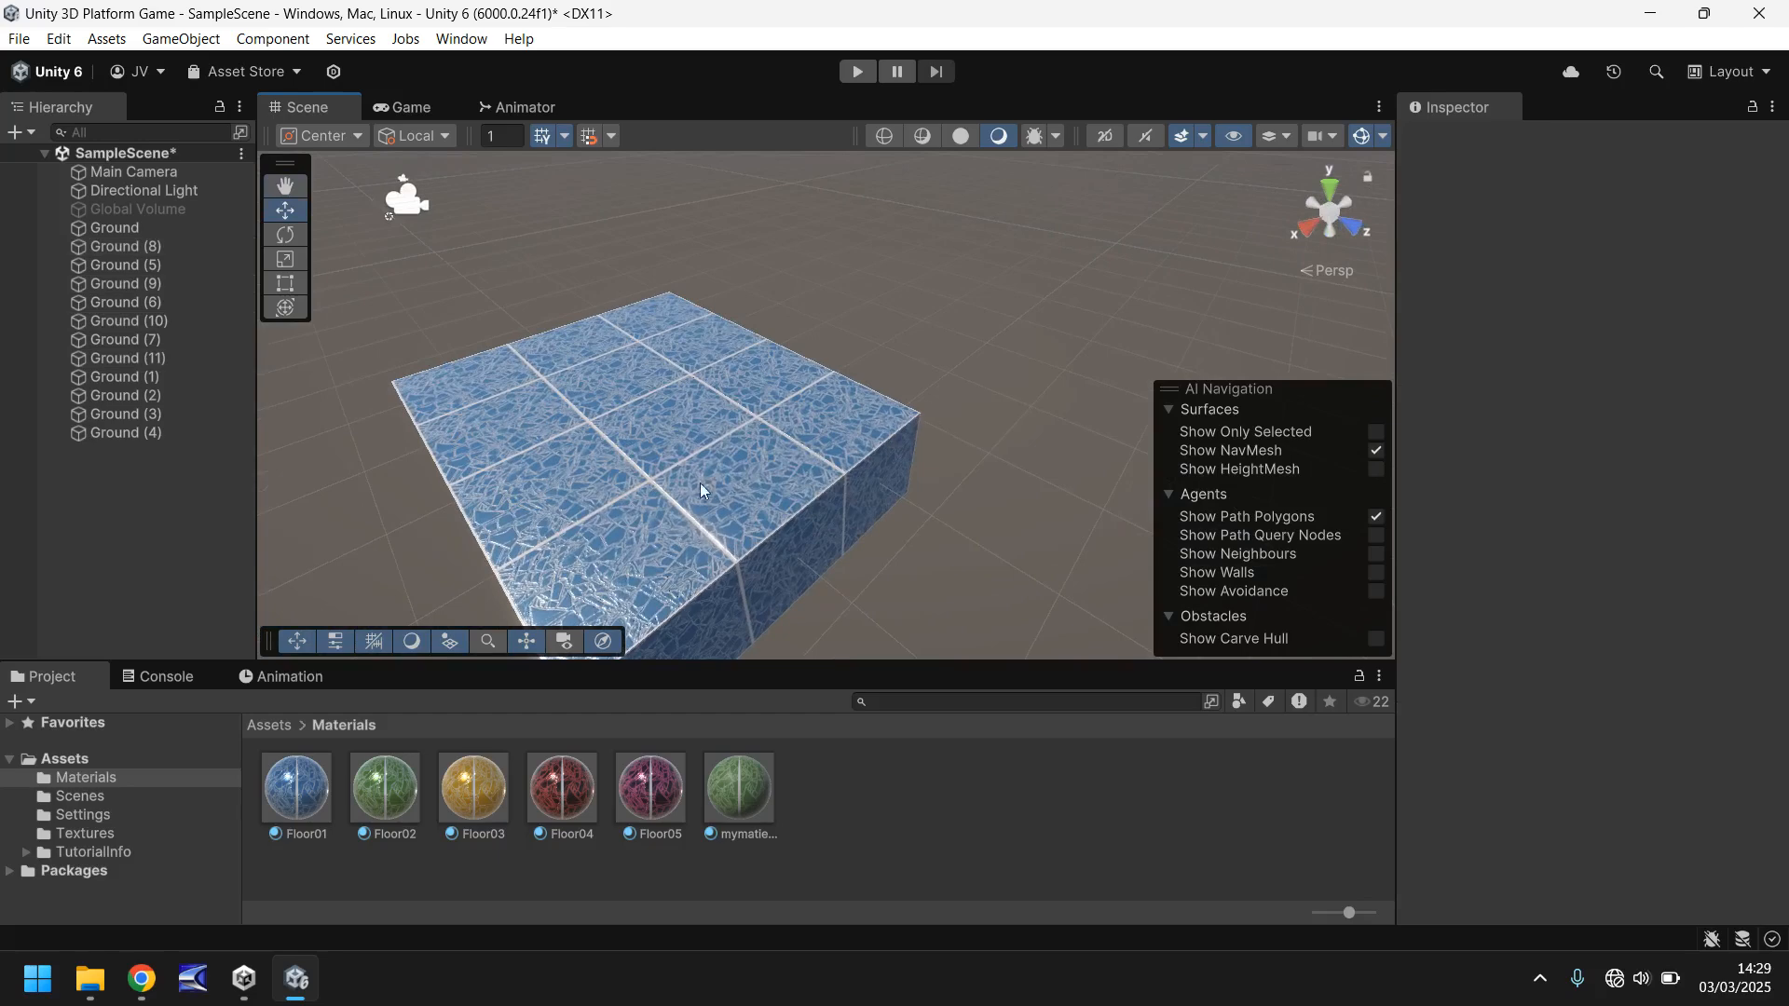
middle_click_drag(701, 482, 913, 432)
right_click_drag(652, 373, 742, 372)
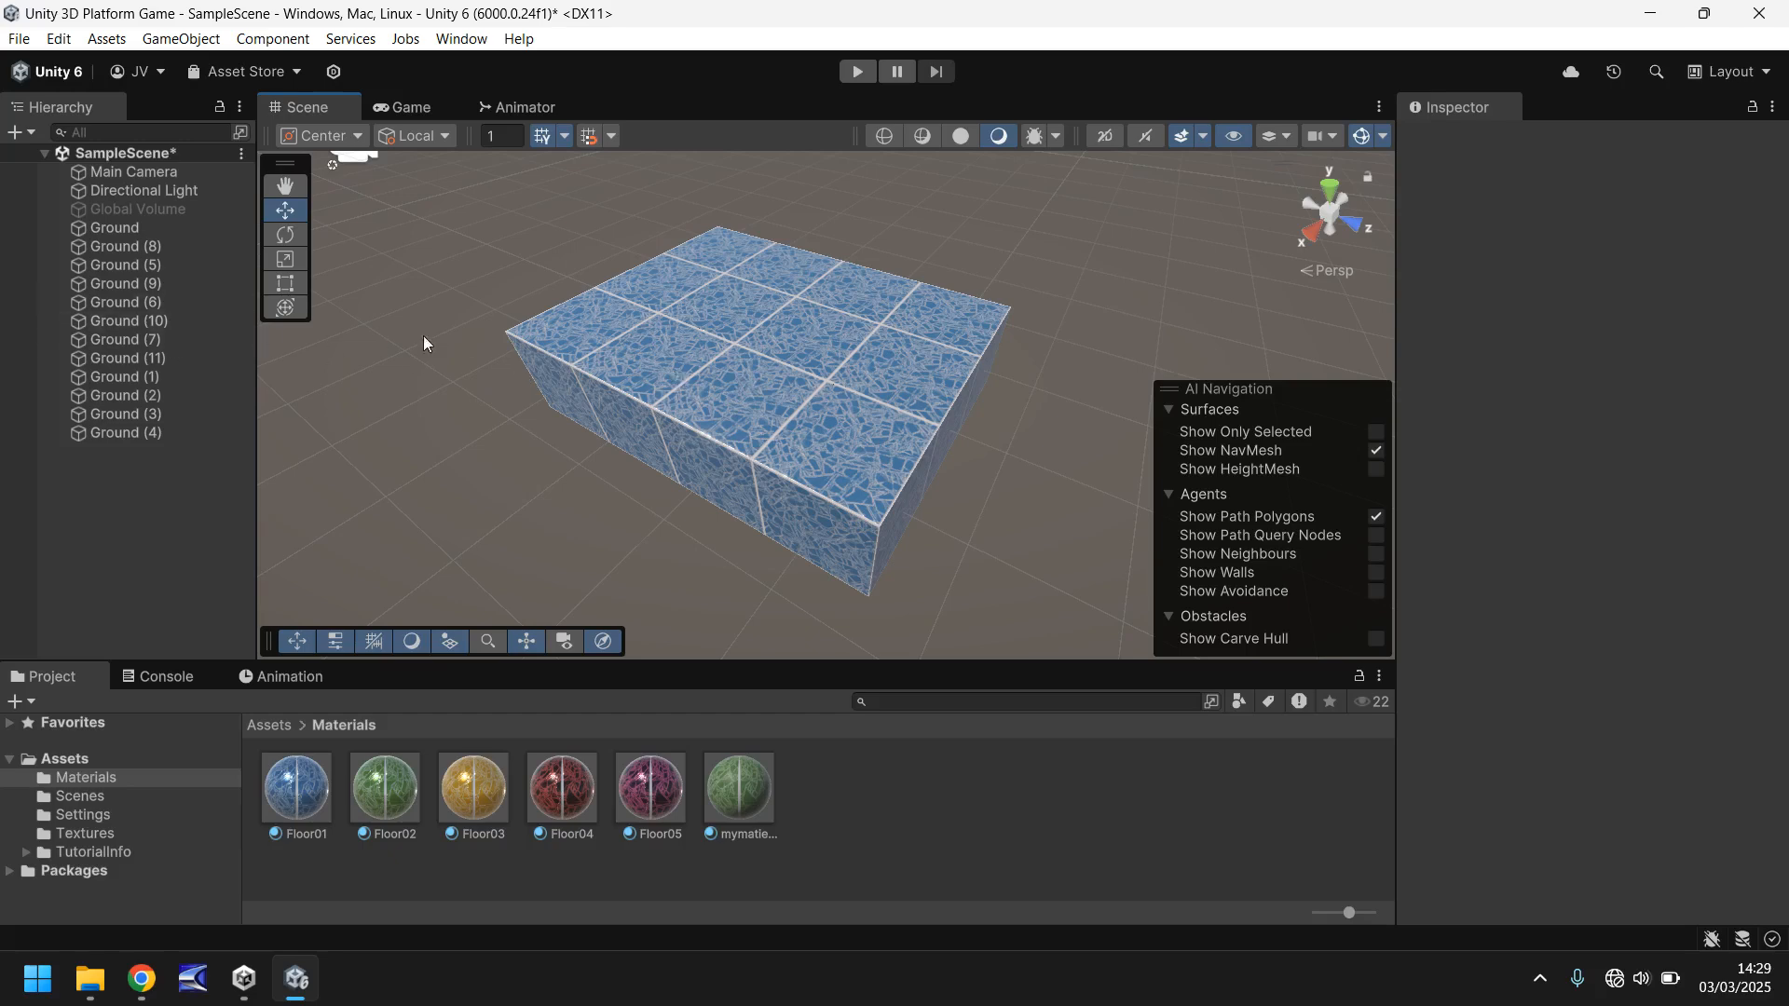
- Create an empty game object in the scene and name it Blue3x4
left_click(183, 40)
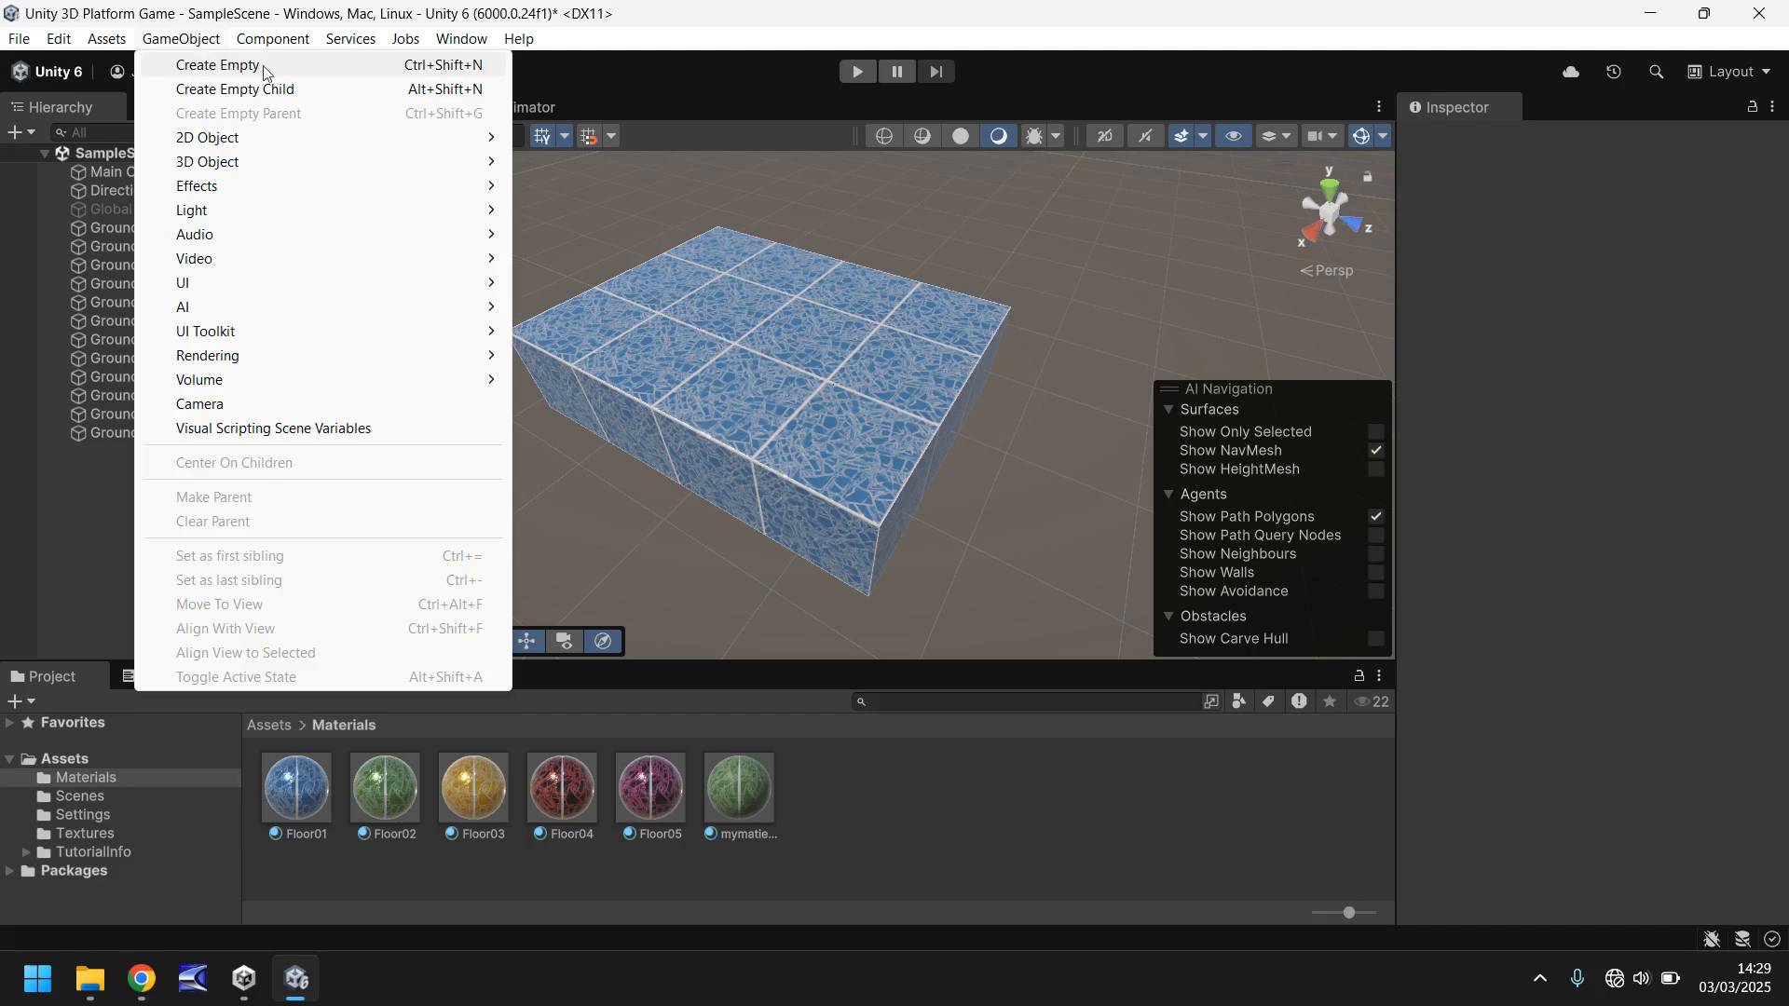
left_click(235, 67)
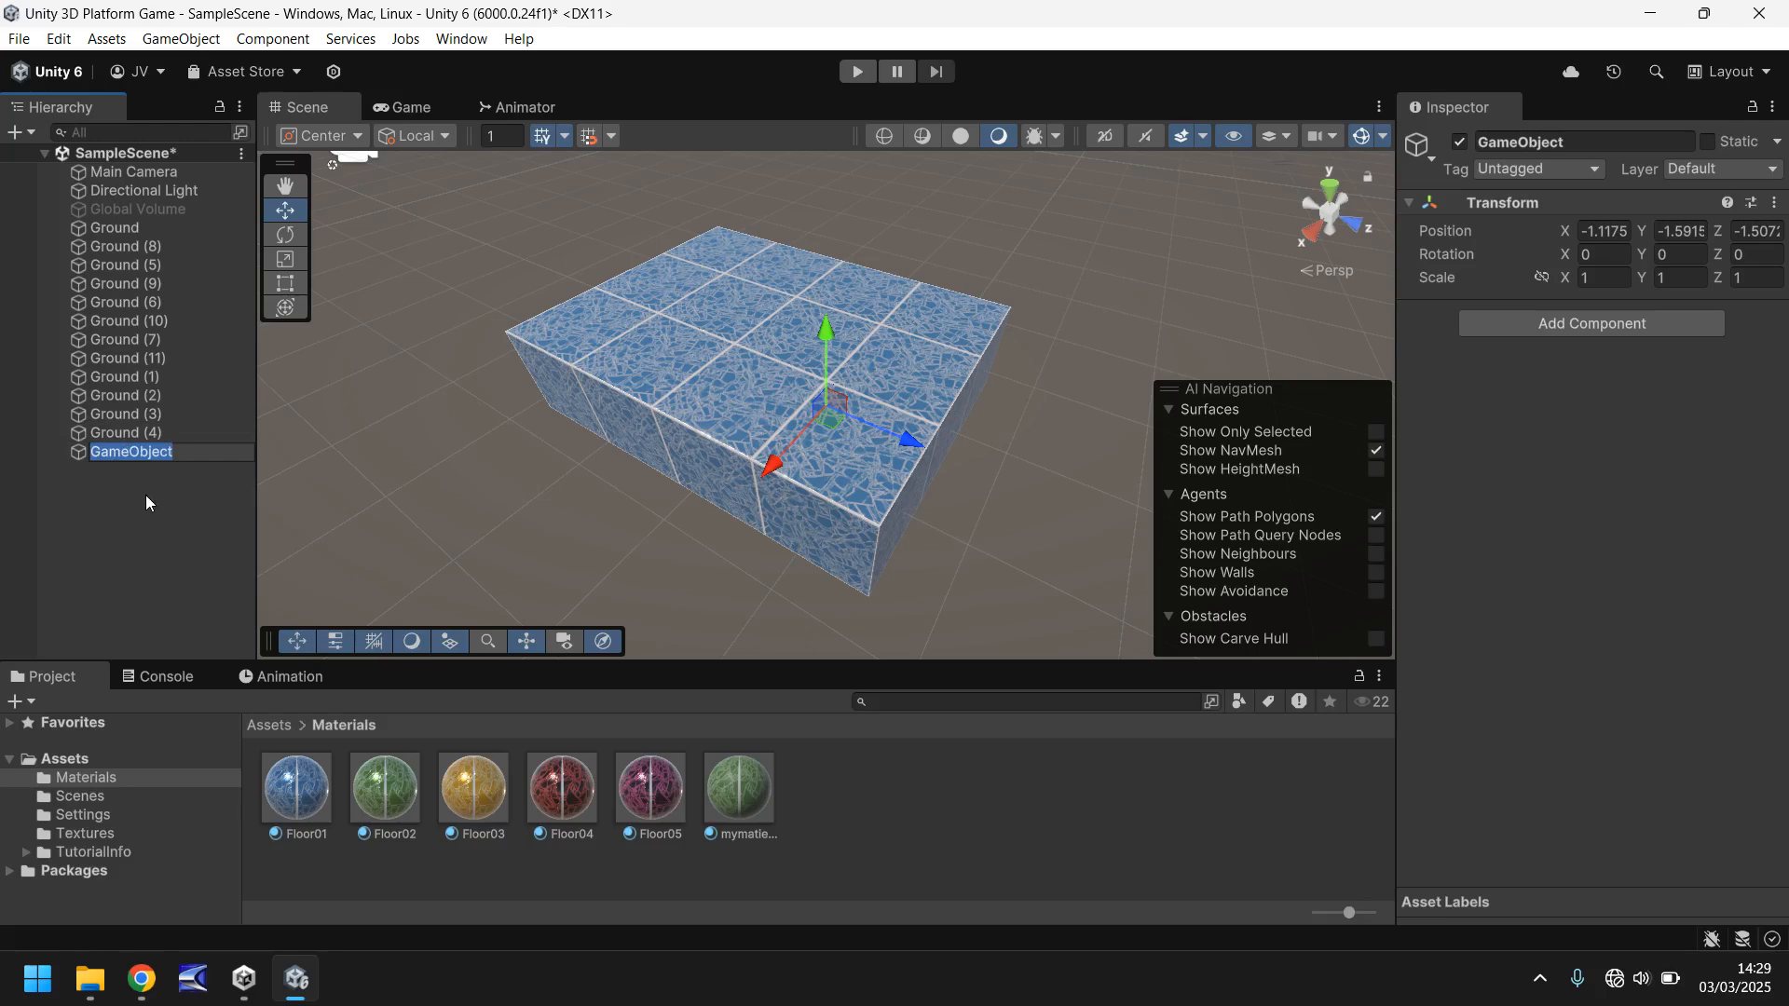
type("Blue3x4")
key("Return")
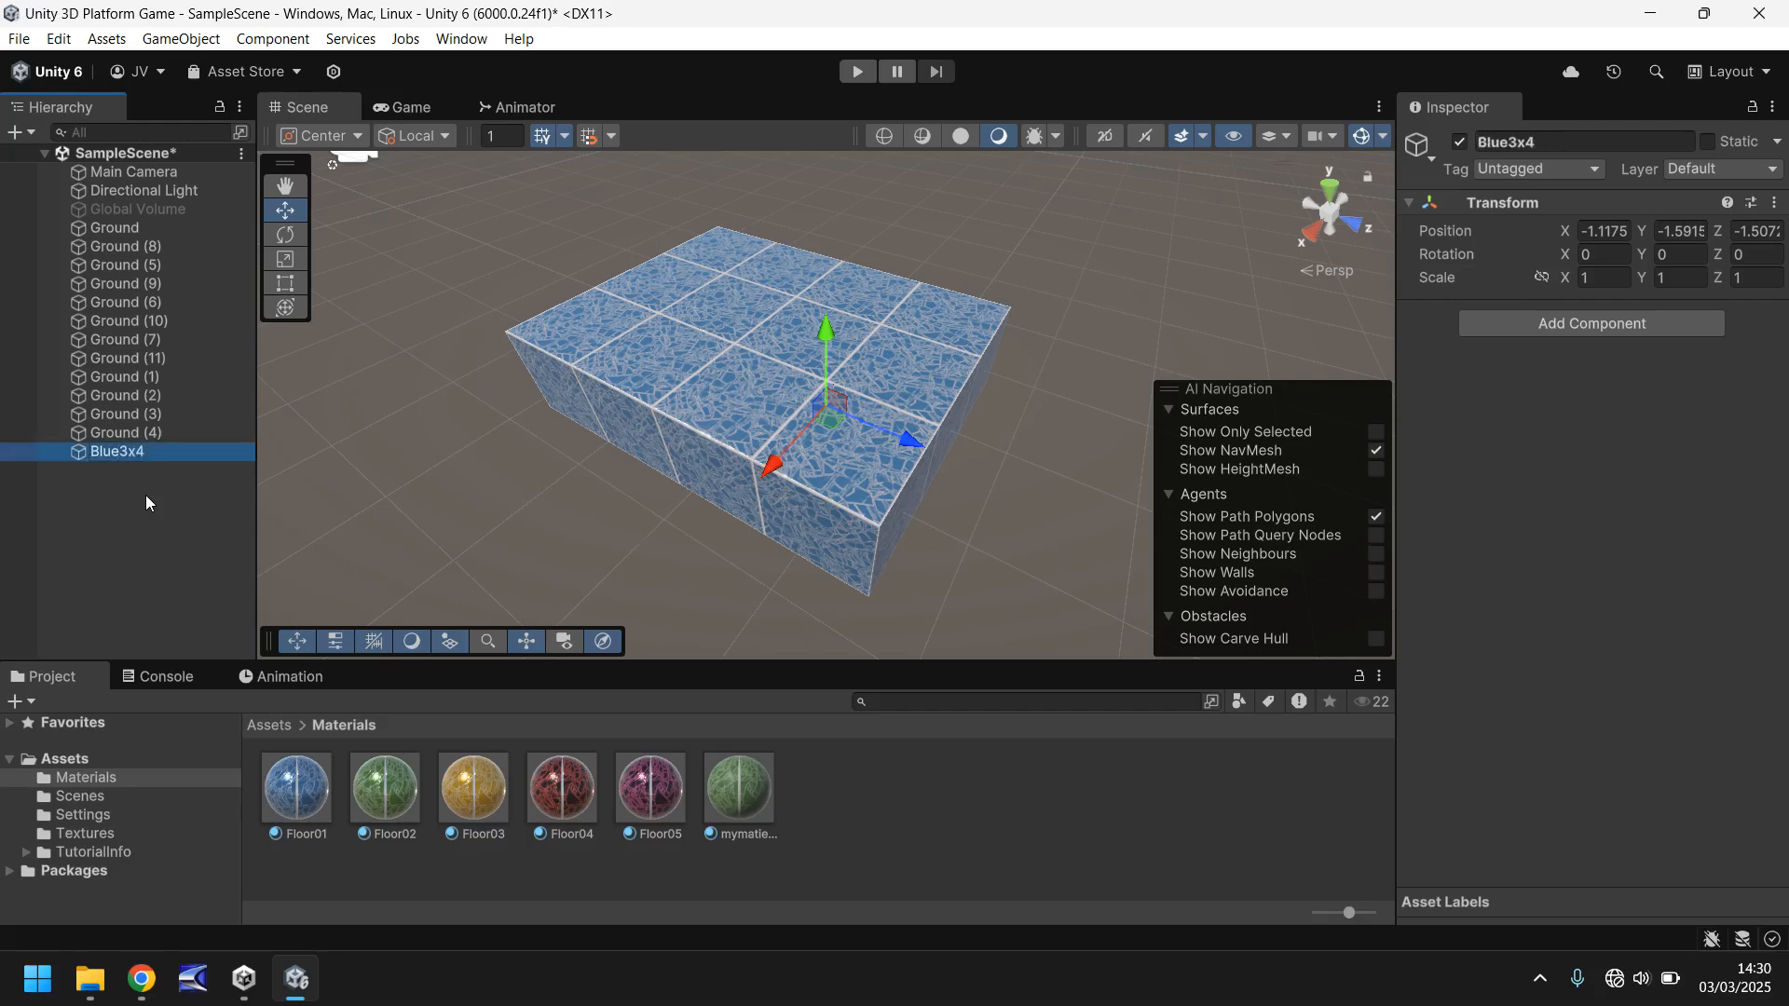
- Parent all twelve Ground cubes under the Blue3x4 object and select that parent
left_click(140, 227)
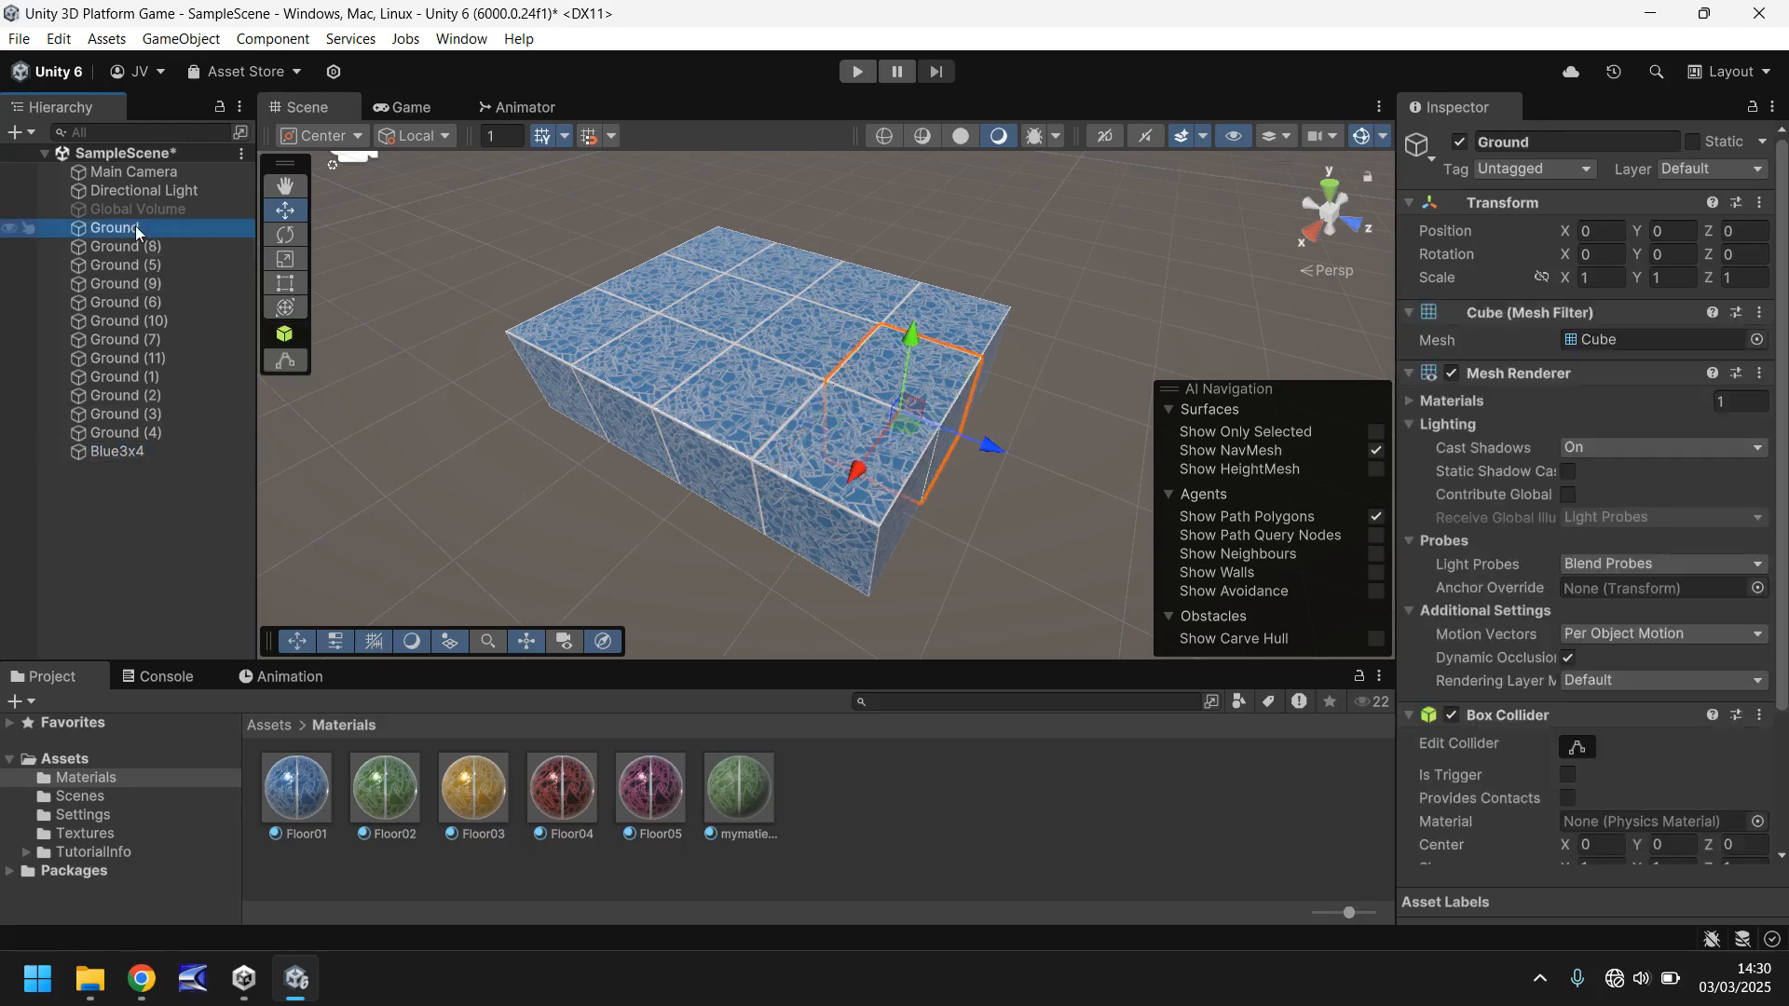
left_click(155, 432, "shift")
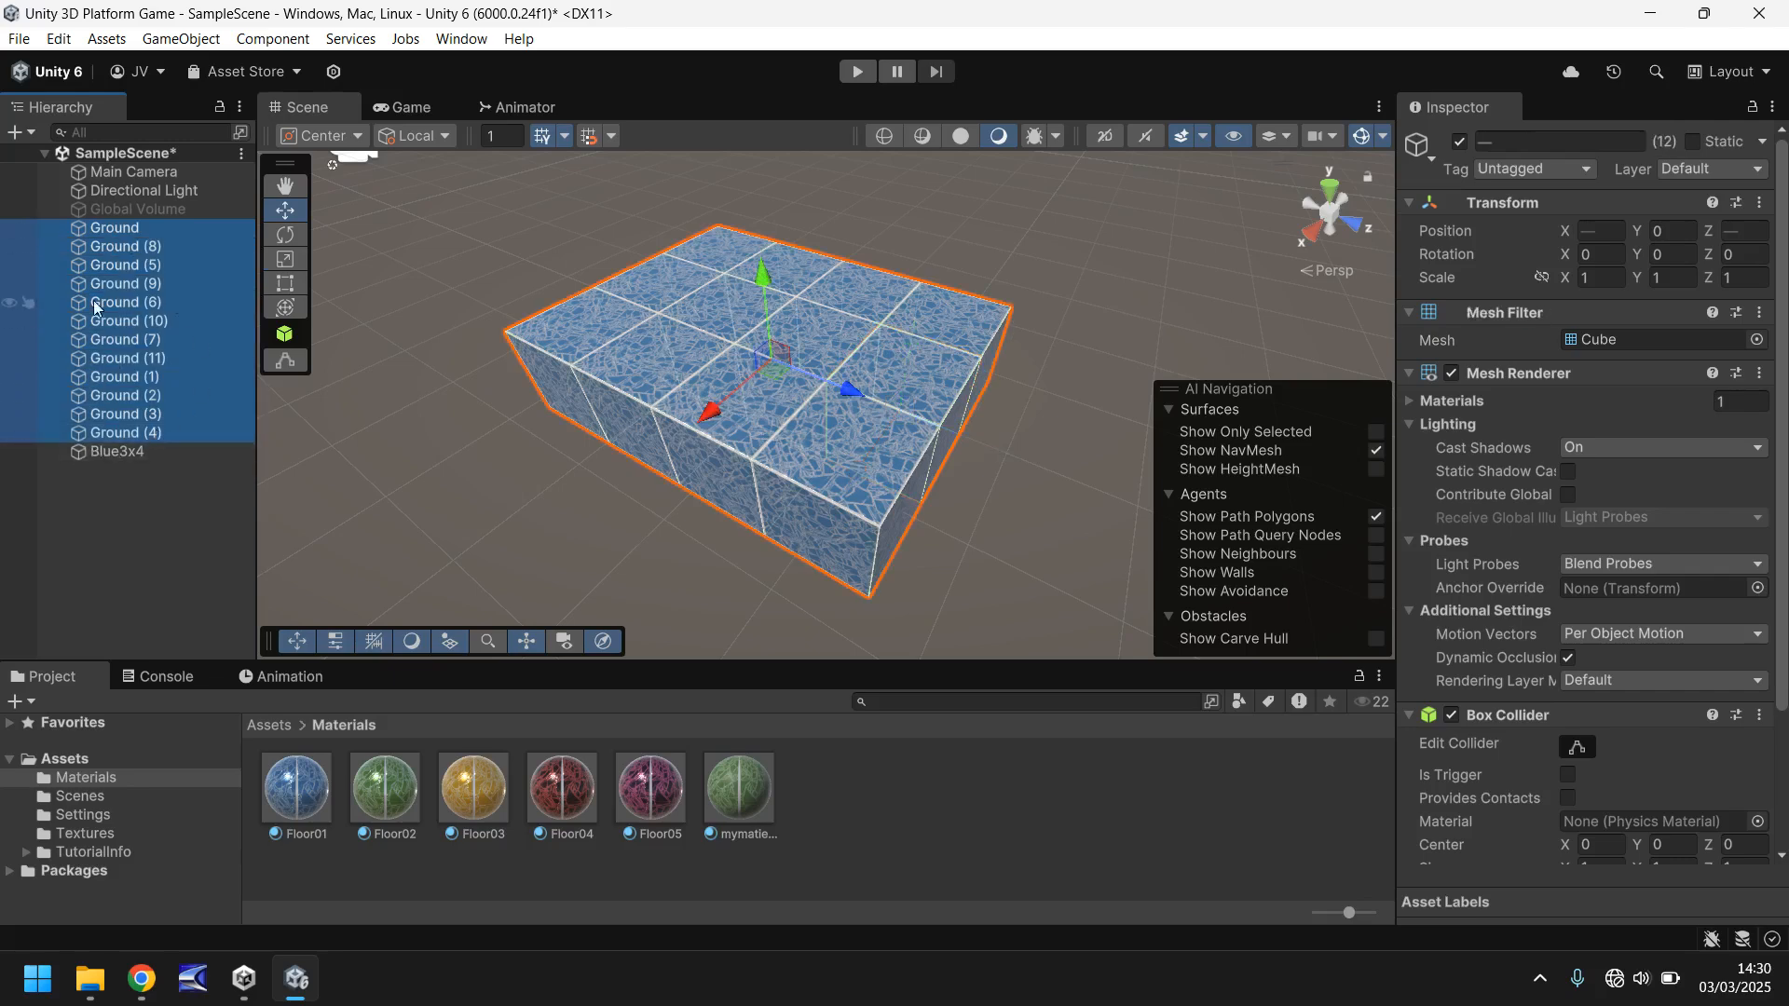
left_click_drag(120, 231, 130, 451)
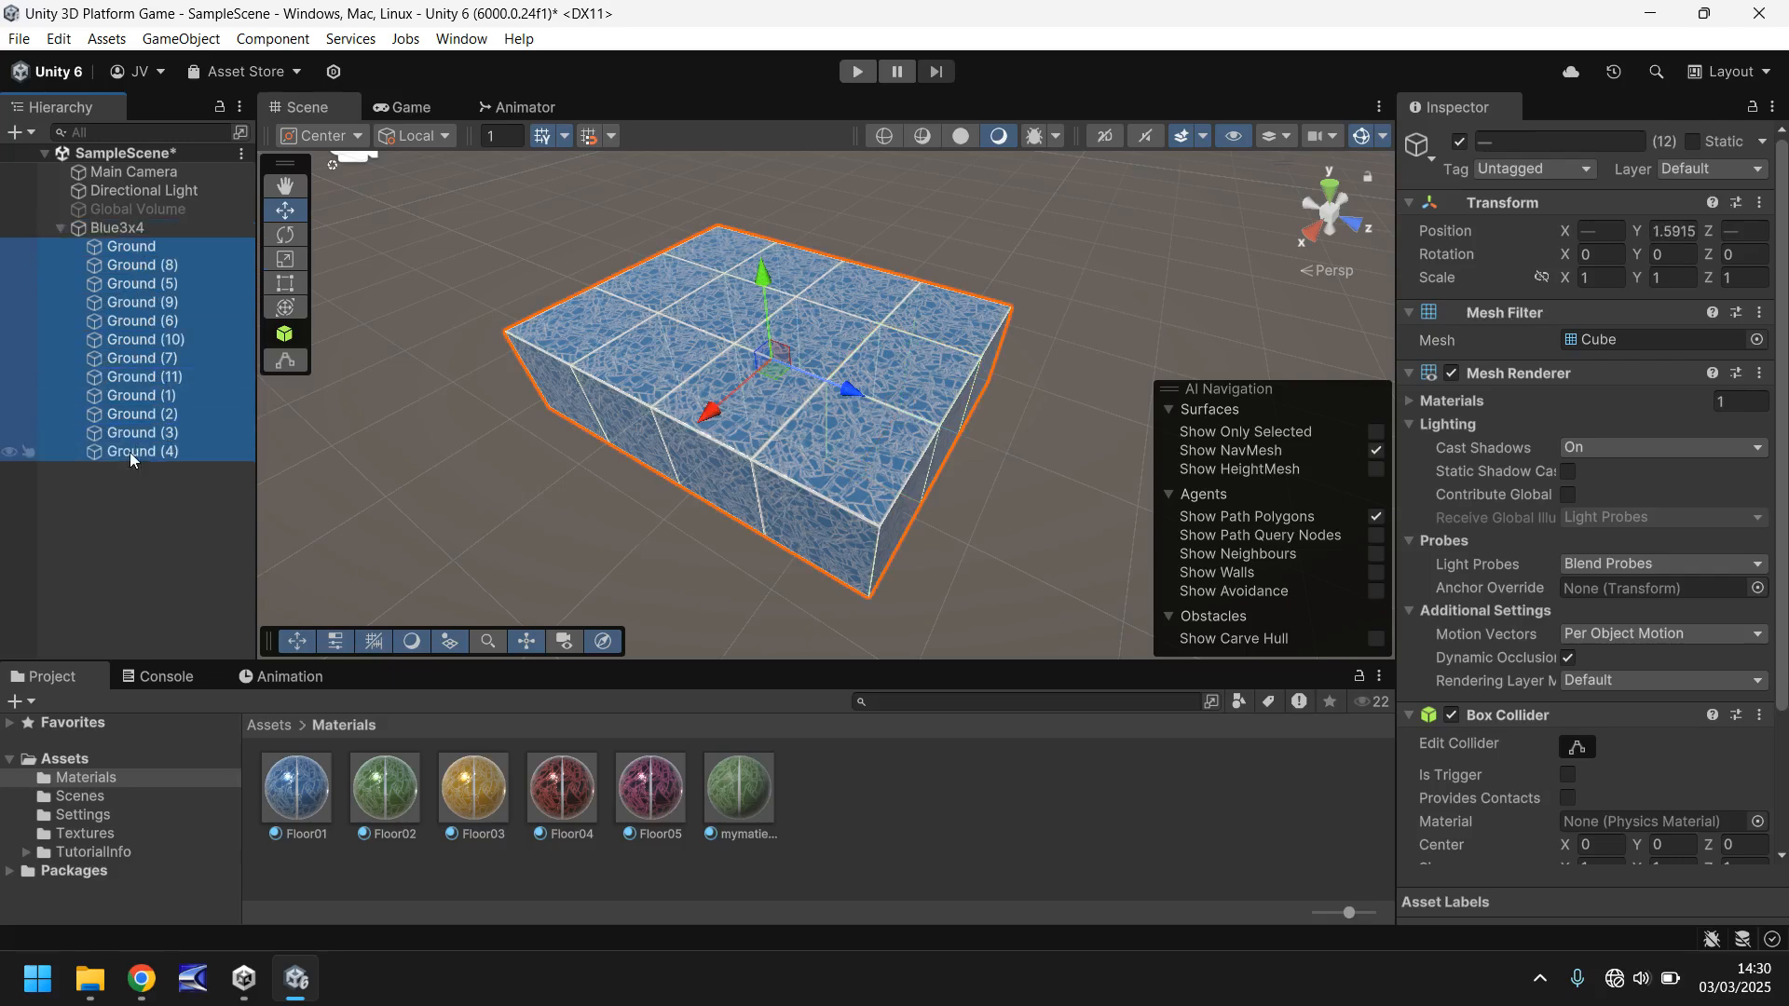
left_click(104, 227)
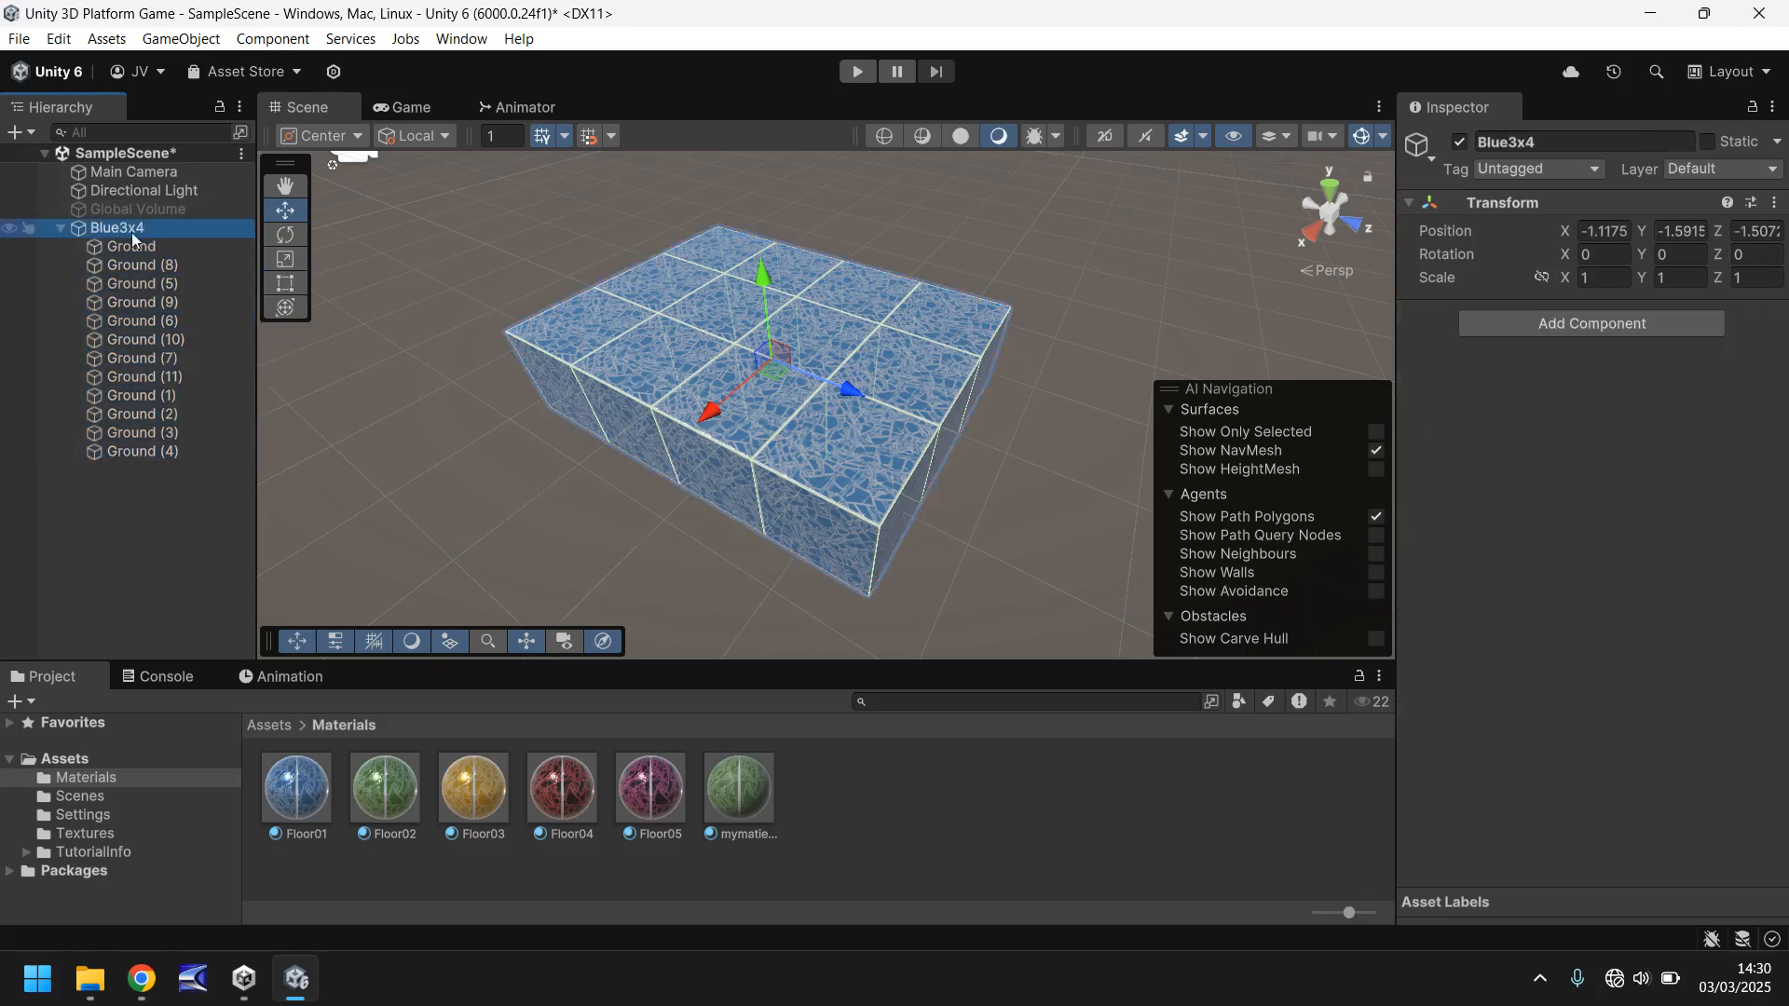
right_click_drag(956, 247, 726, 368)
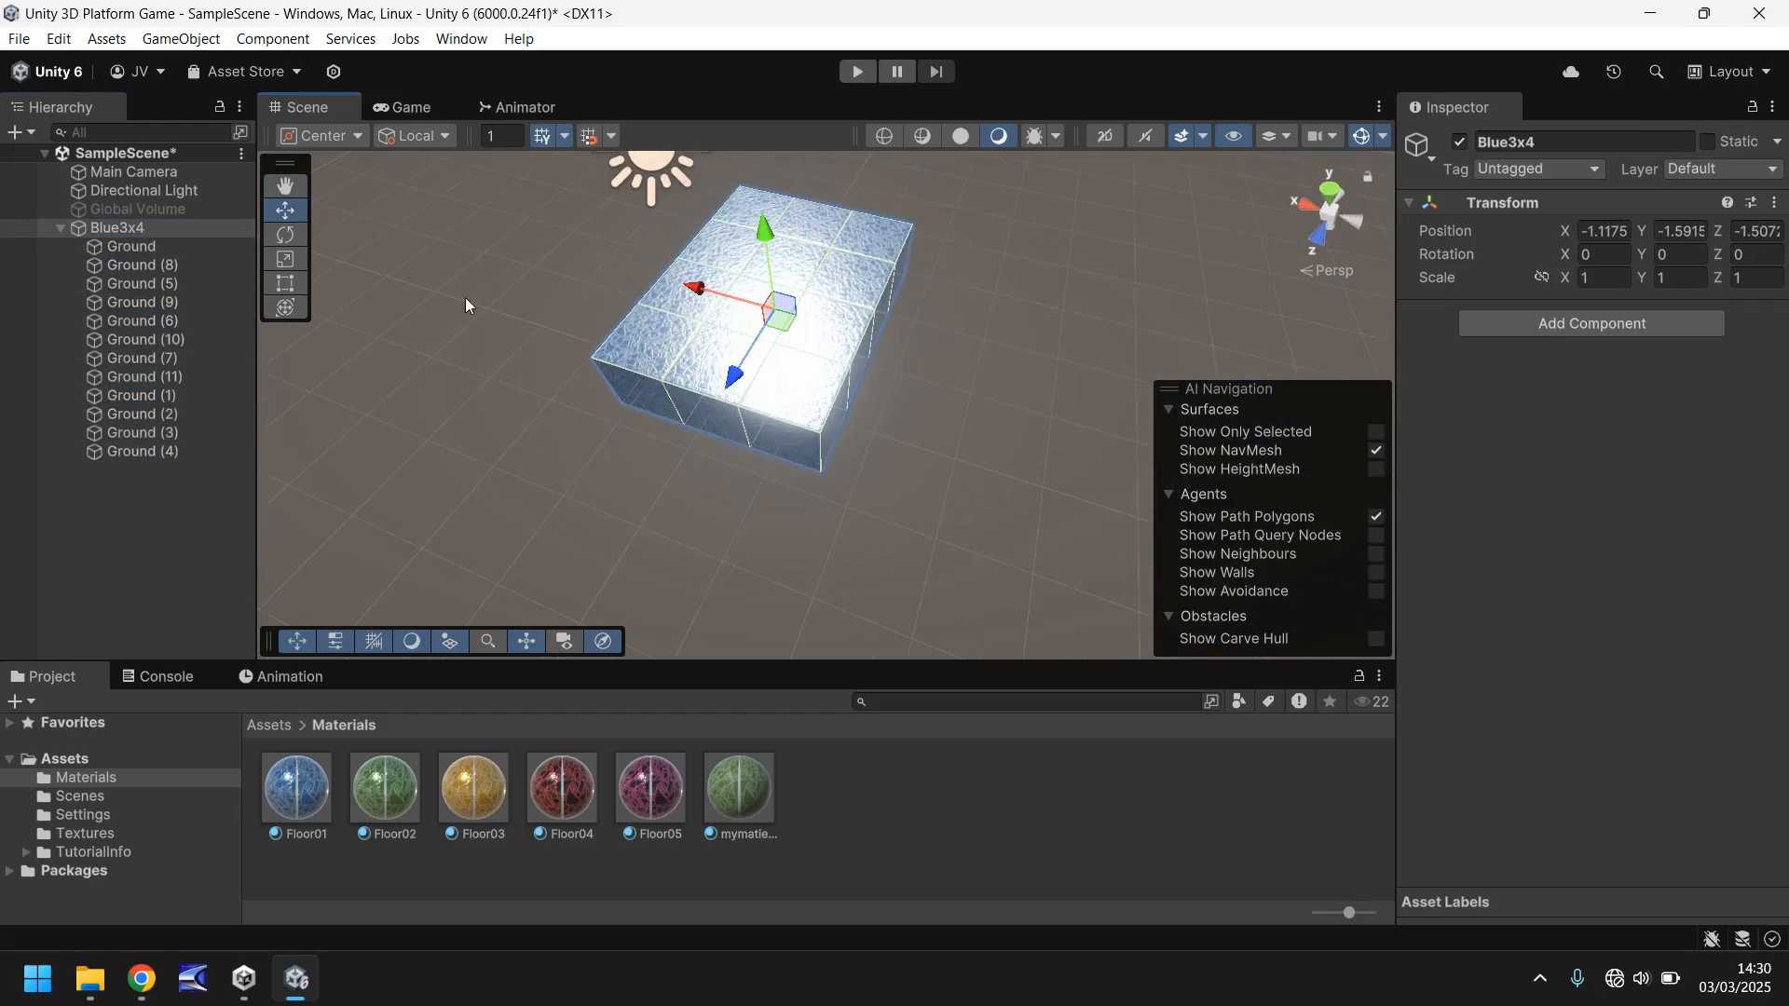
- Try moving the first Ground cube on its own and the whole Blue3x4 group, undoing the test moves
left_click(154, 248)
left_click_drag(681, 460, 650, 547)
key("ctrl+z")
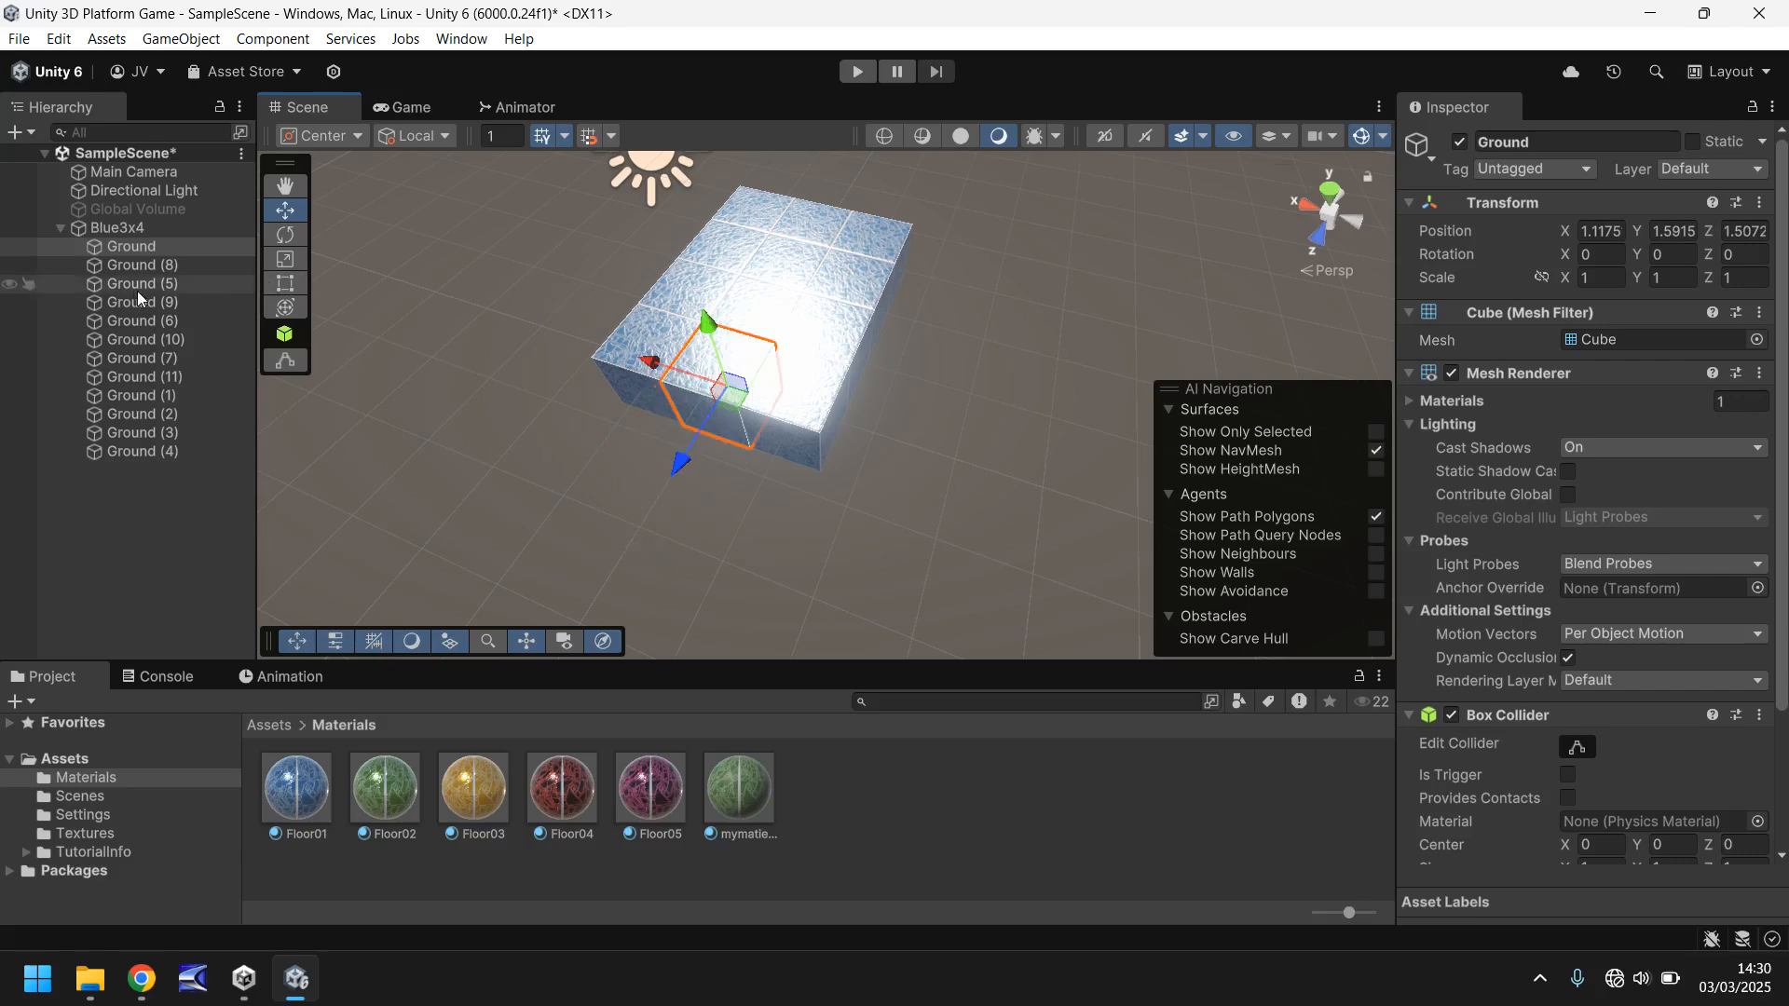
left_click(191, 232)
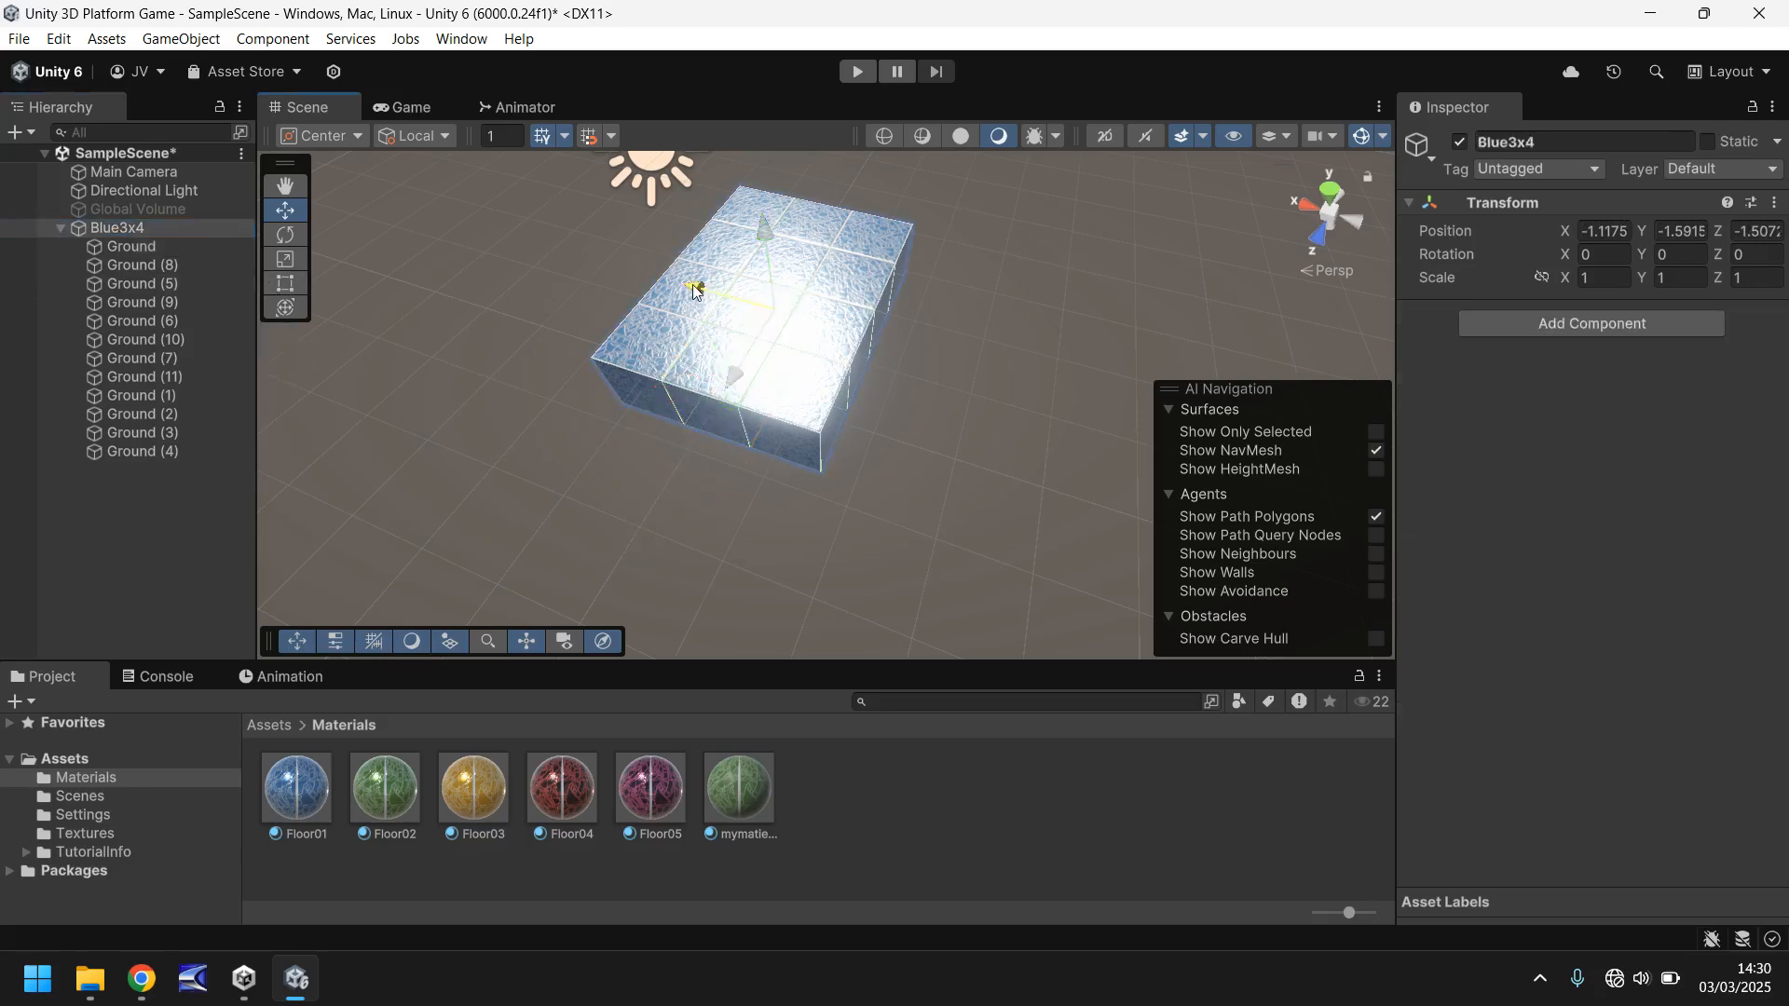
left_click_drag(700, 288, 770, 347)
key("ctrl+z")
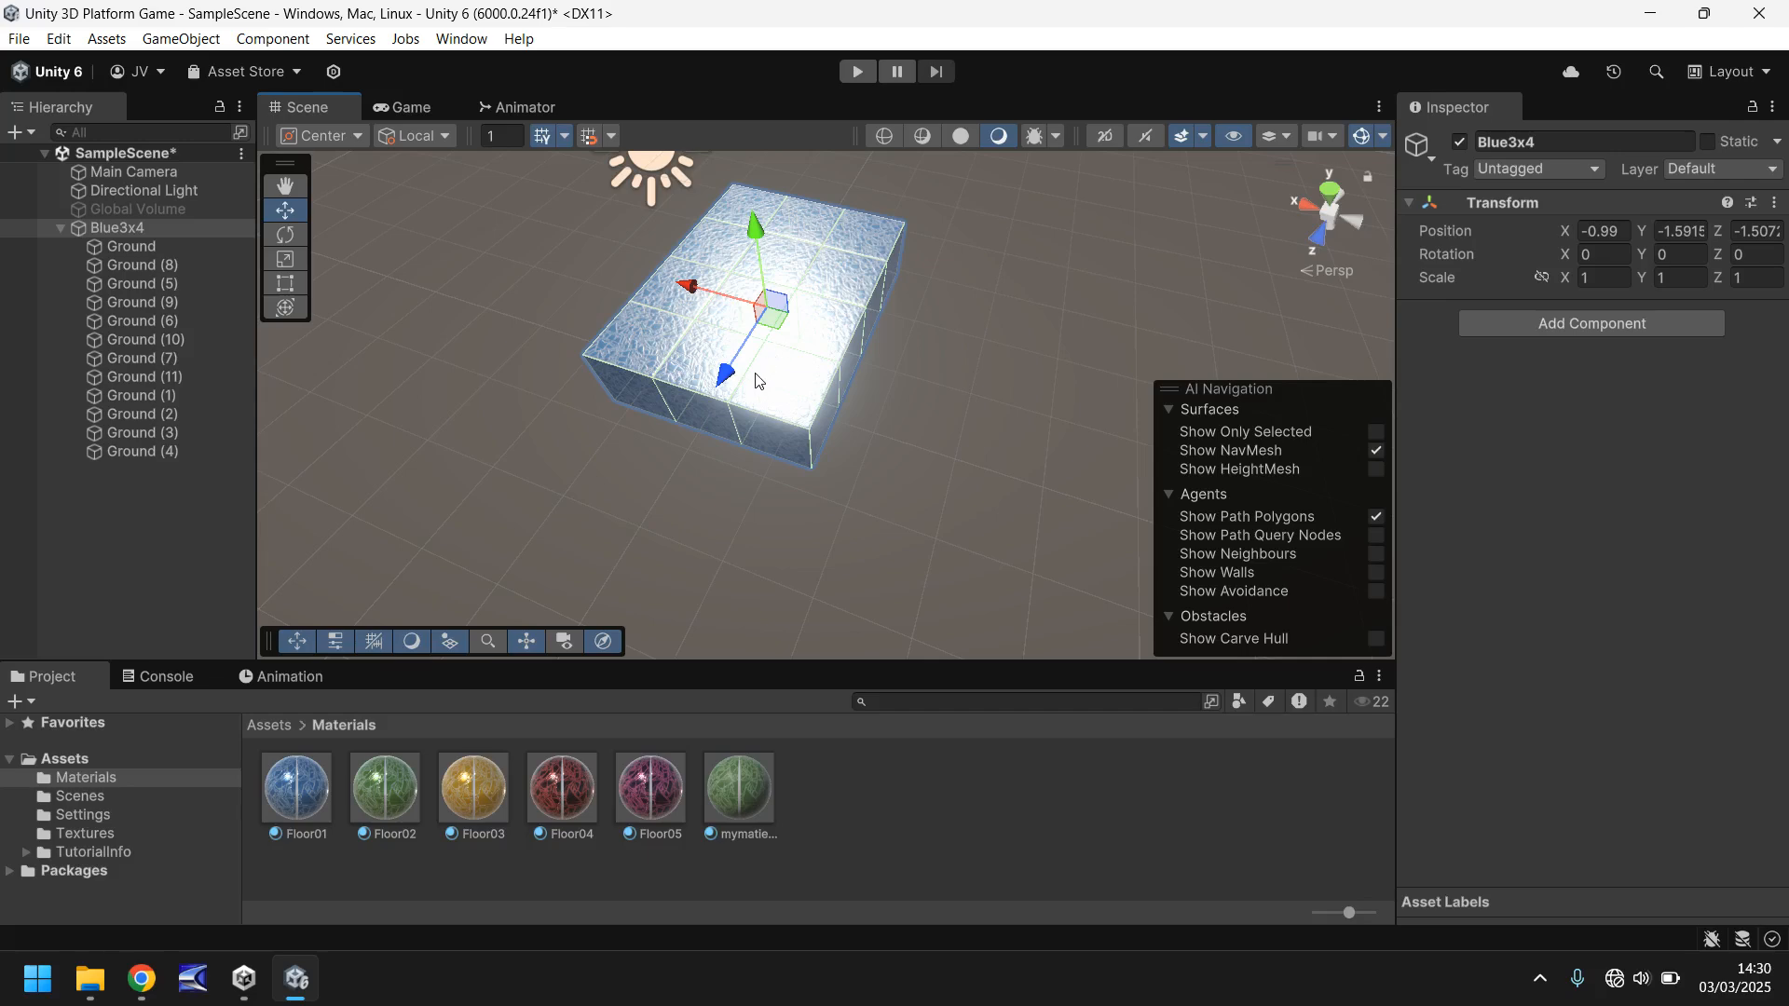
- Set the Blue3x4 group's position to X 0, Y 0, Z 0
left_click(1599, 232)
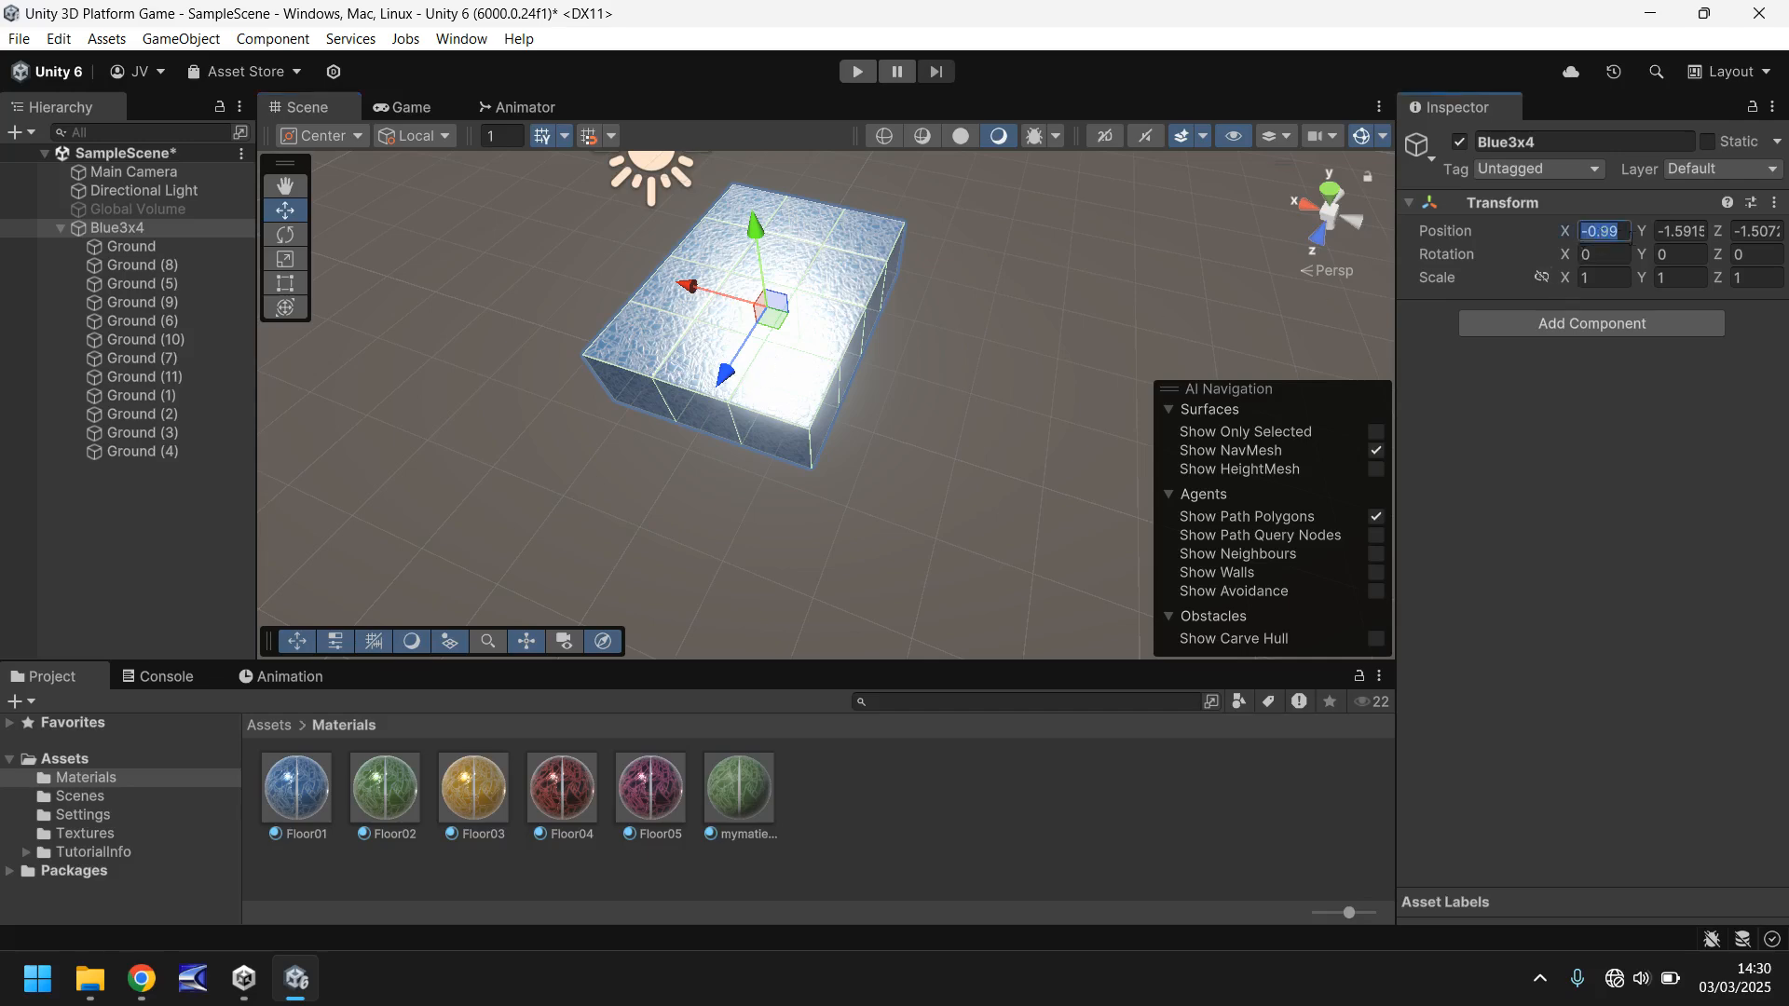
type("0")
left_click(1683, 231)
type("0")
left_click(1756, 231)
type("0")
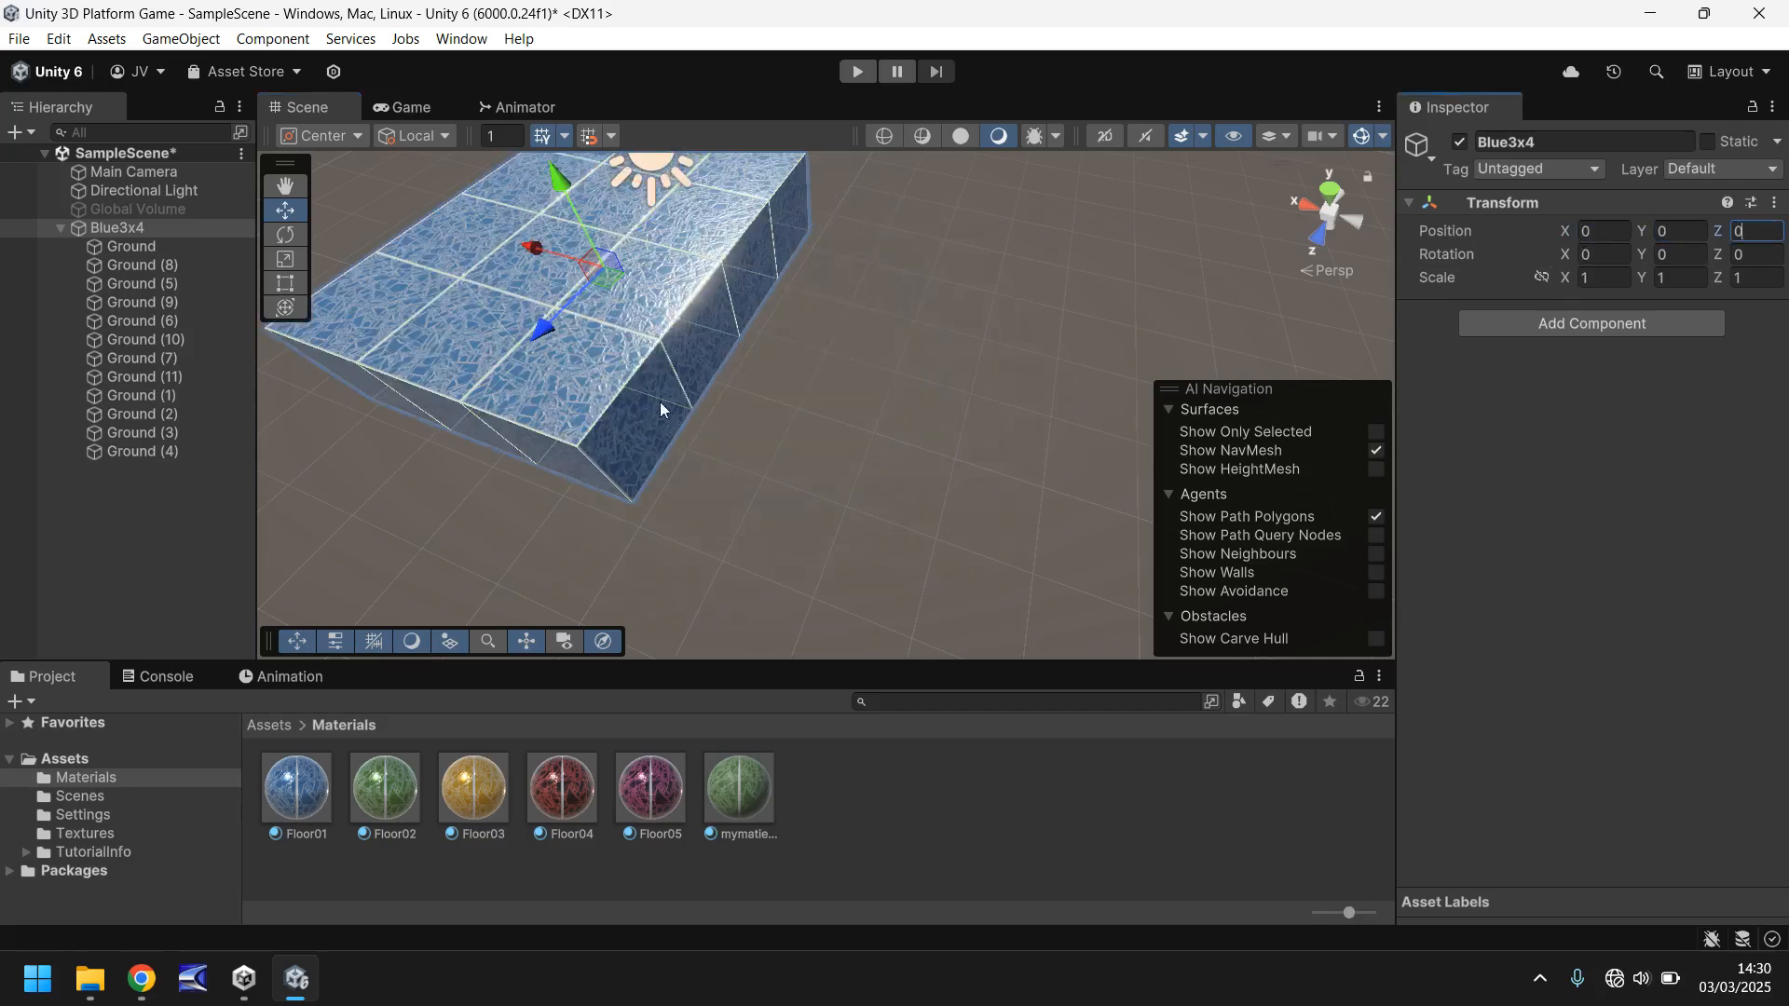
- Examine where the Blue3x4 group's cubes sit relative to its pivot from several viewing angles
right_click_drag(889, 405, 732, 272)
middle_click_drag(827, 412, 999, 315)
right_click_drag(592, 424, 830, 326)
mouse_move(830, 429)
middle_mouse_down()
mouse_move(932, 279)
mouse_move(823, 446)
middle_mouse_up()
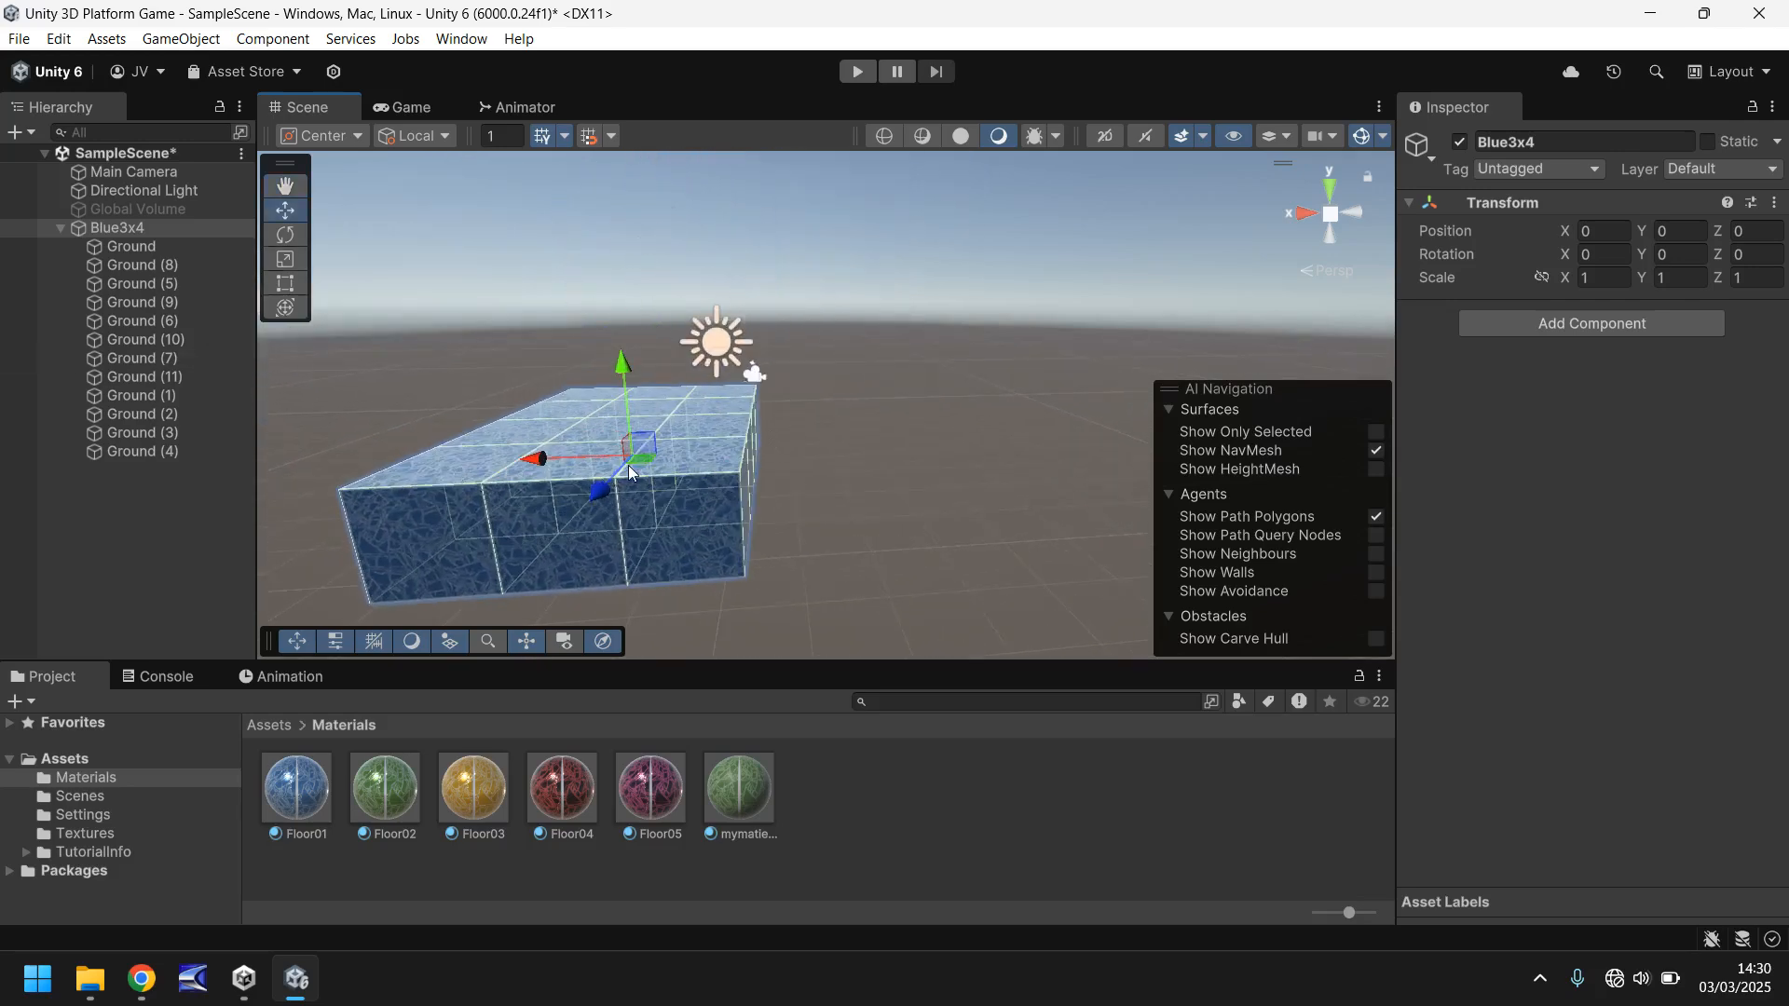
middle_click_drag(632, 461, 808, 439)
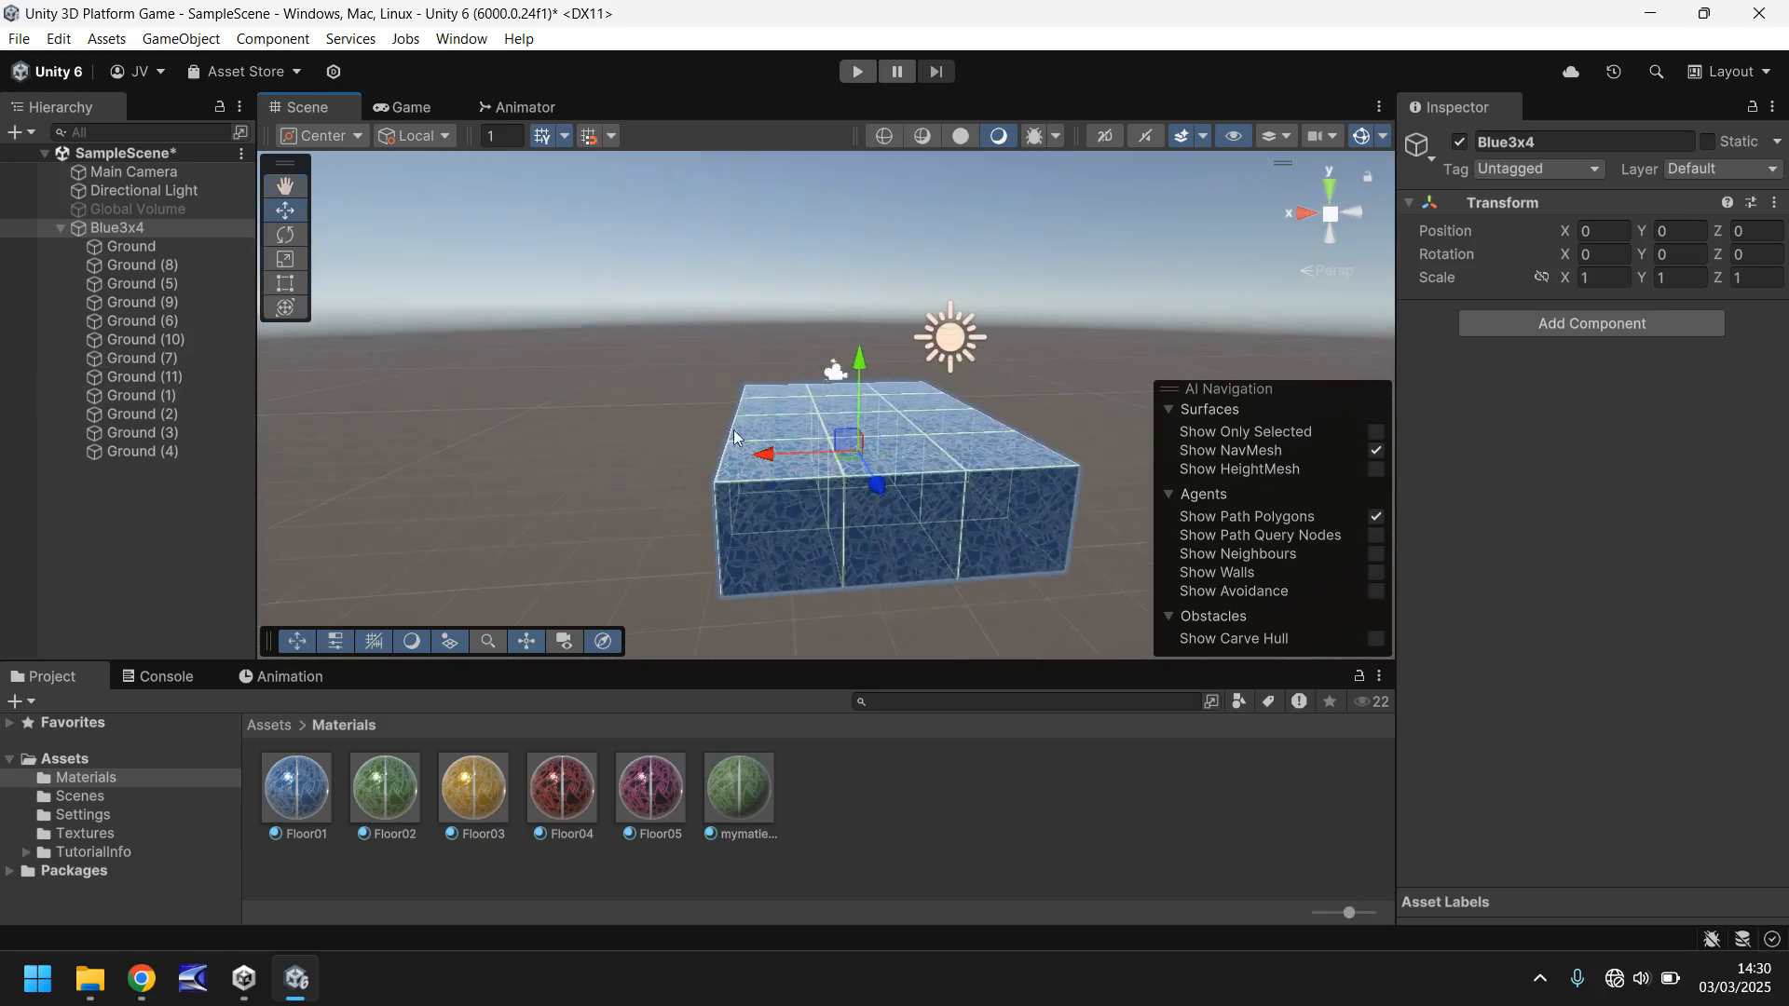
right_click_drag(835, 309, 643, 373)
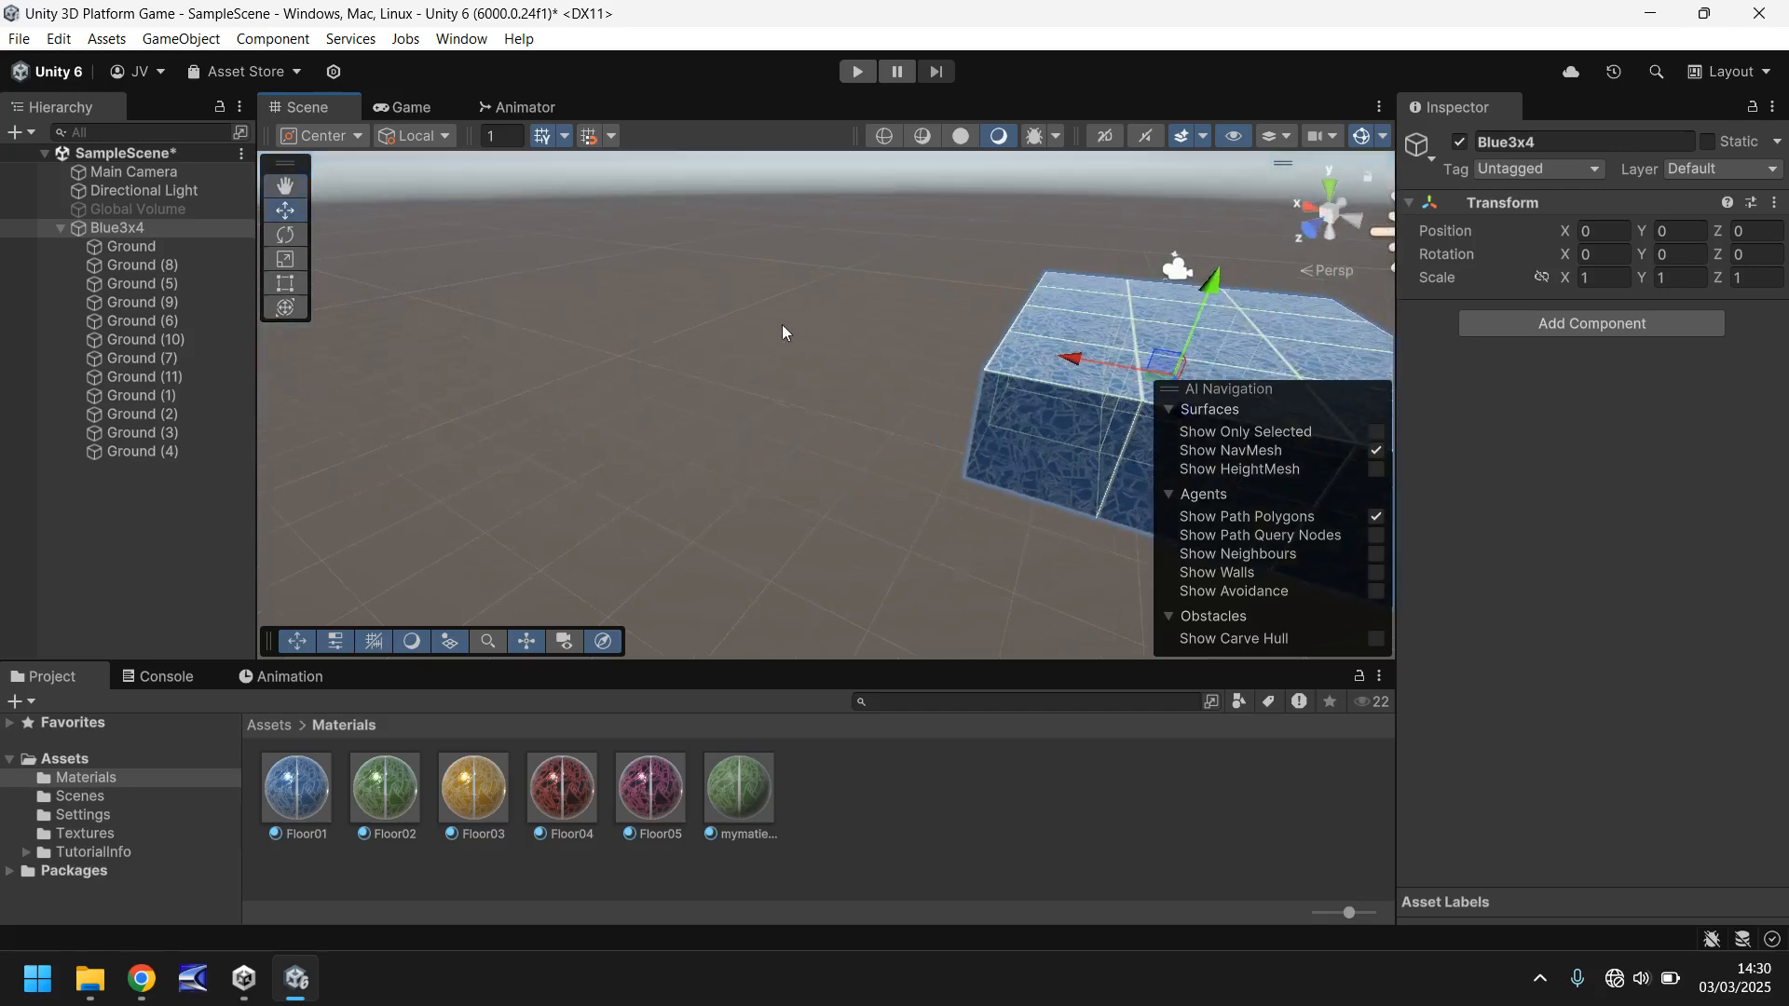
middle_click_drag(781, 325, 630, 321)
left_click_drag(856, 386, 916, 343)
left_click_drag(954, 233, 948, 349)
left_click_drag(846, 408, 921, 423)
- Undo the position changes to Blue3x4 and the parenting of the Ground cubes under it
key("ctrl+z")
key("ctrl+z")
key("ctrl+z")
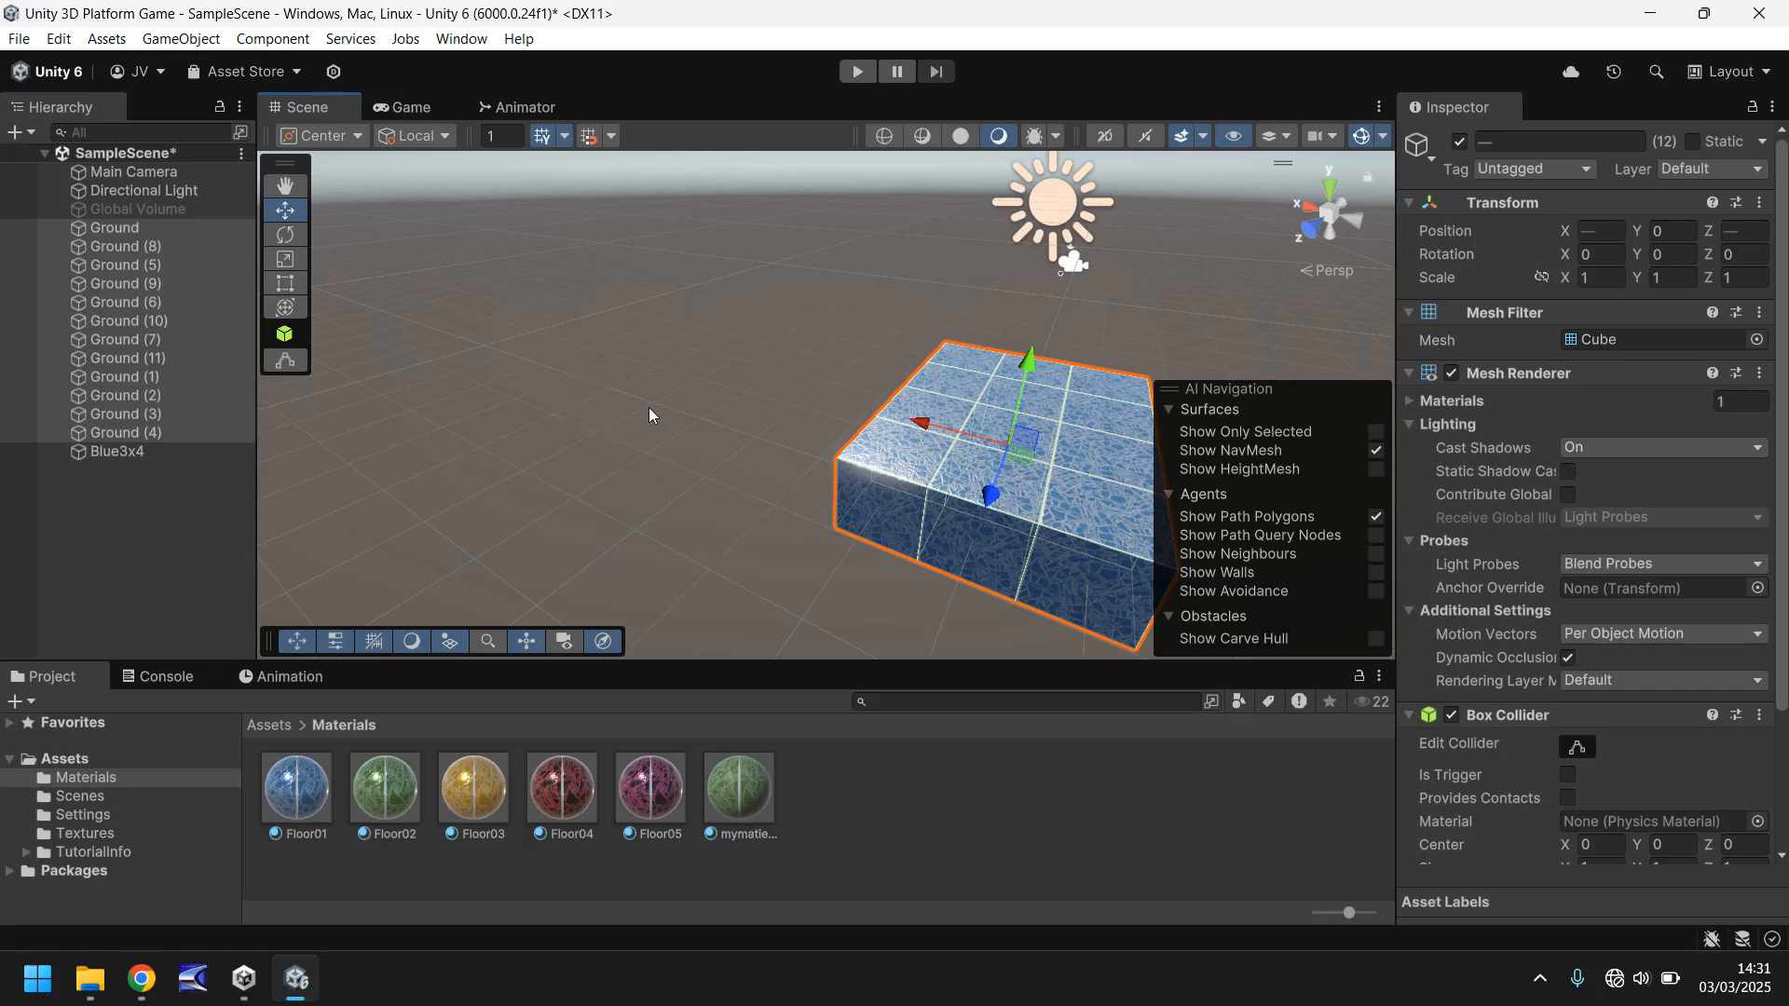
- Check the position values of individual Ground cubes at the near edge and far corners of the block
right_click_drag(649, 408, 850, 350)
middle_click_drag(918, 391, 875, 303)
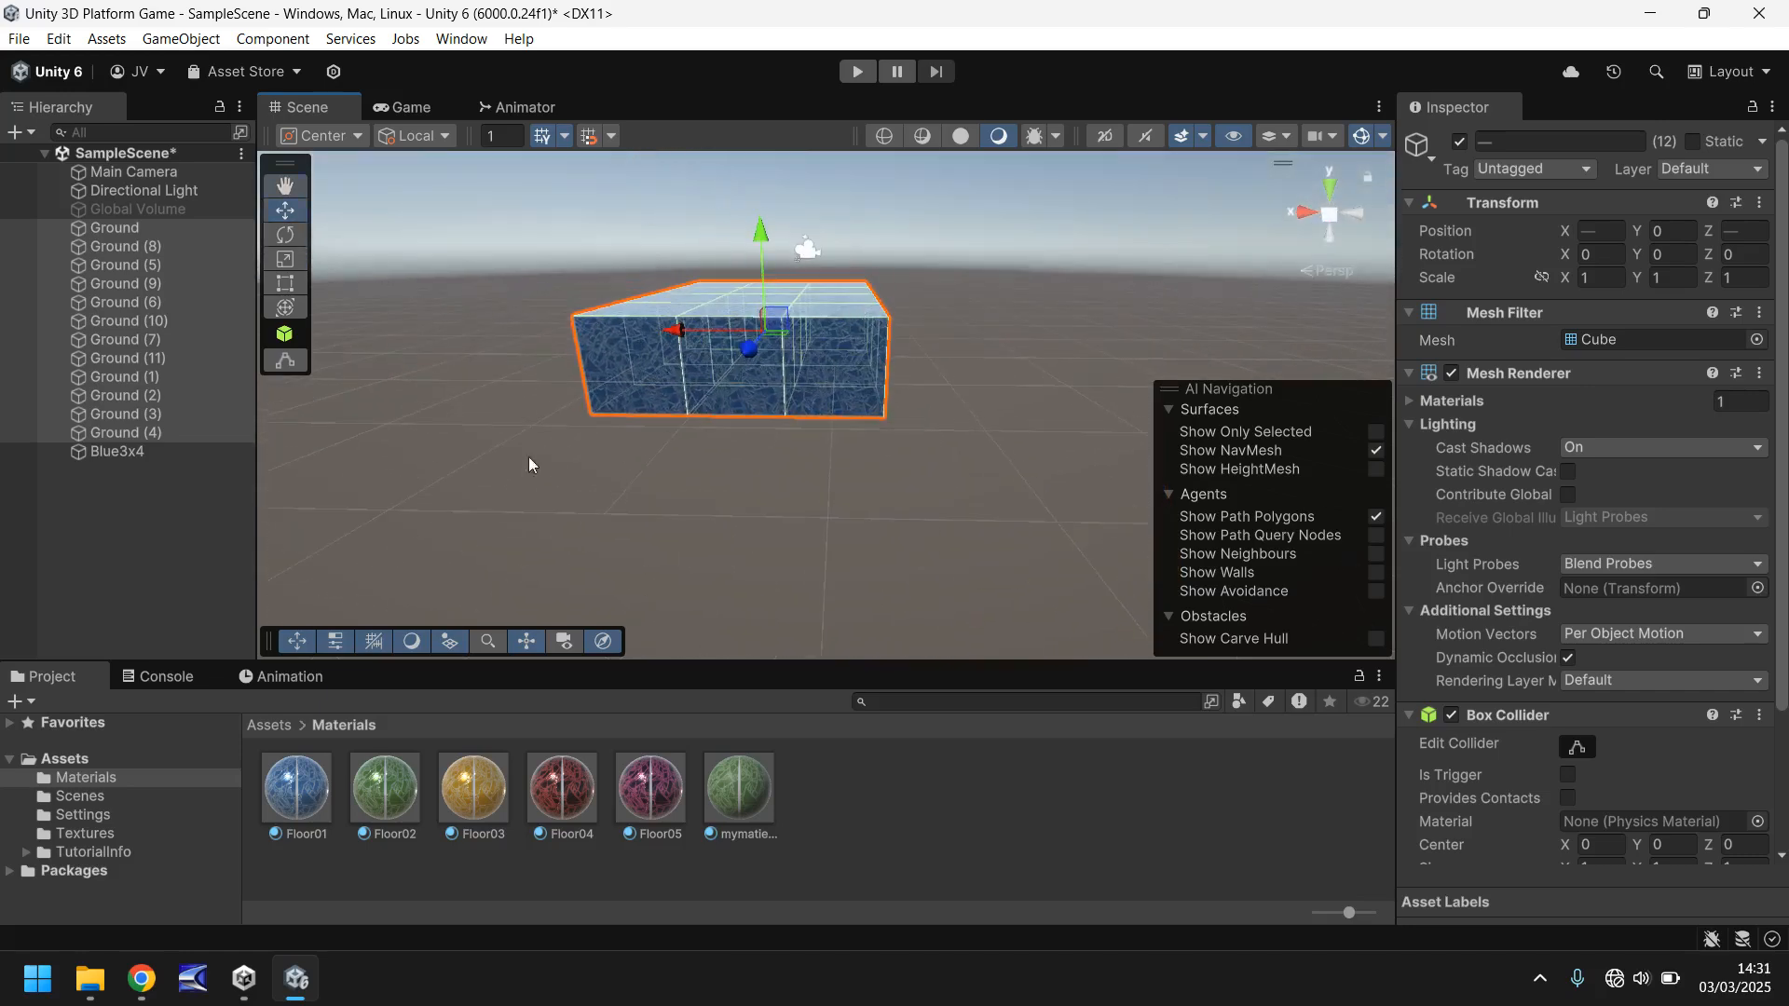
left_click(832, 375)
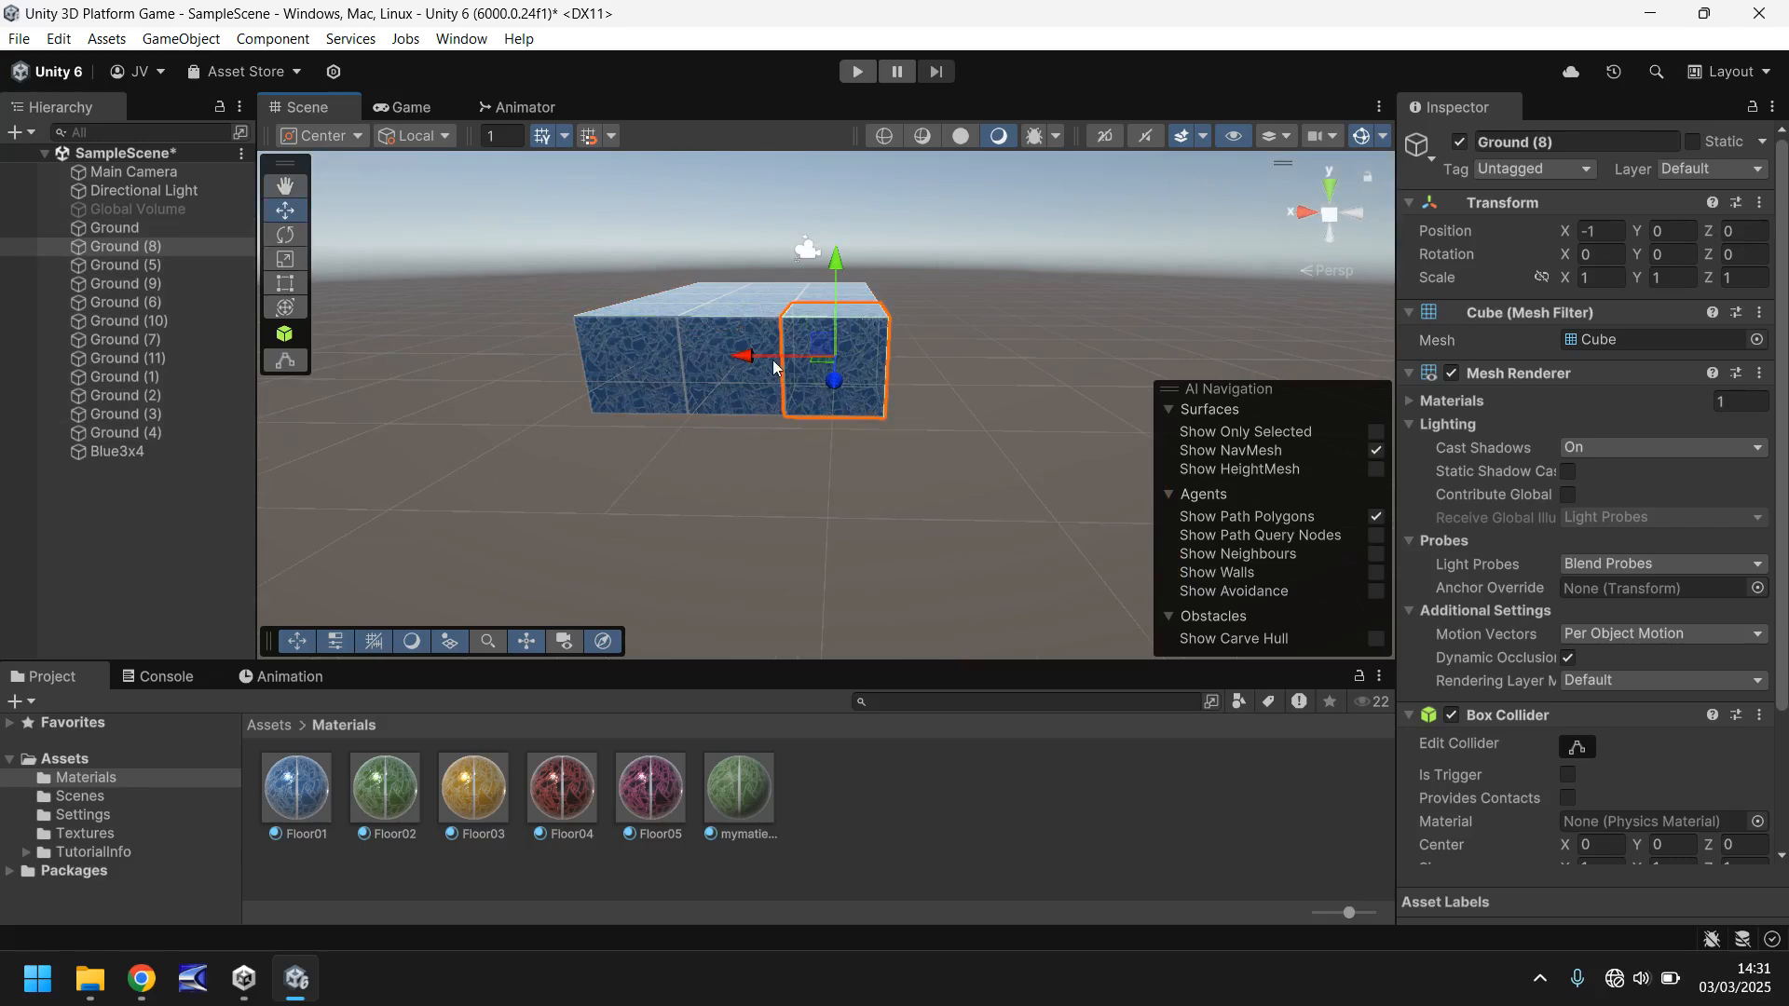
left_click(729, 384)
right_click_drag(945, 334, 831, 392)
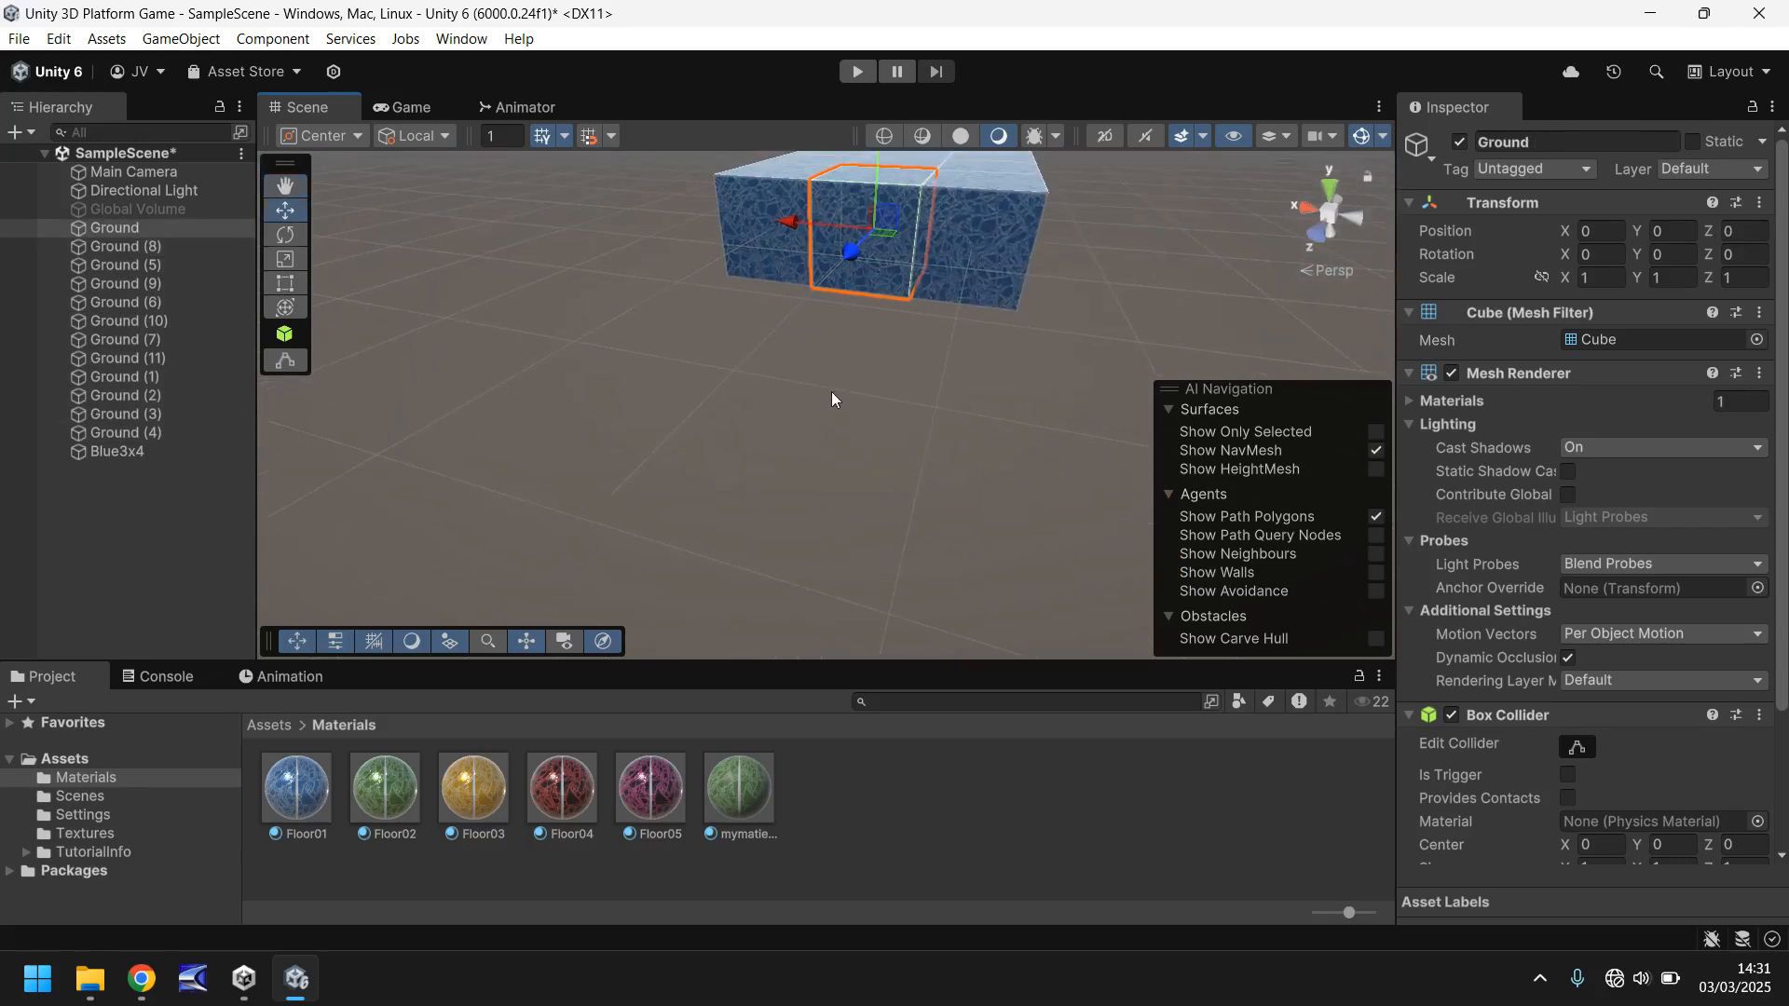
middle_click_drag(831, 392, 701, 496)
left_click(757, 438)
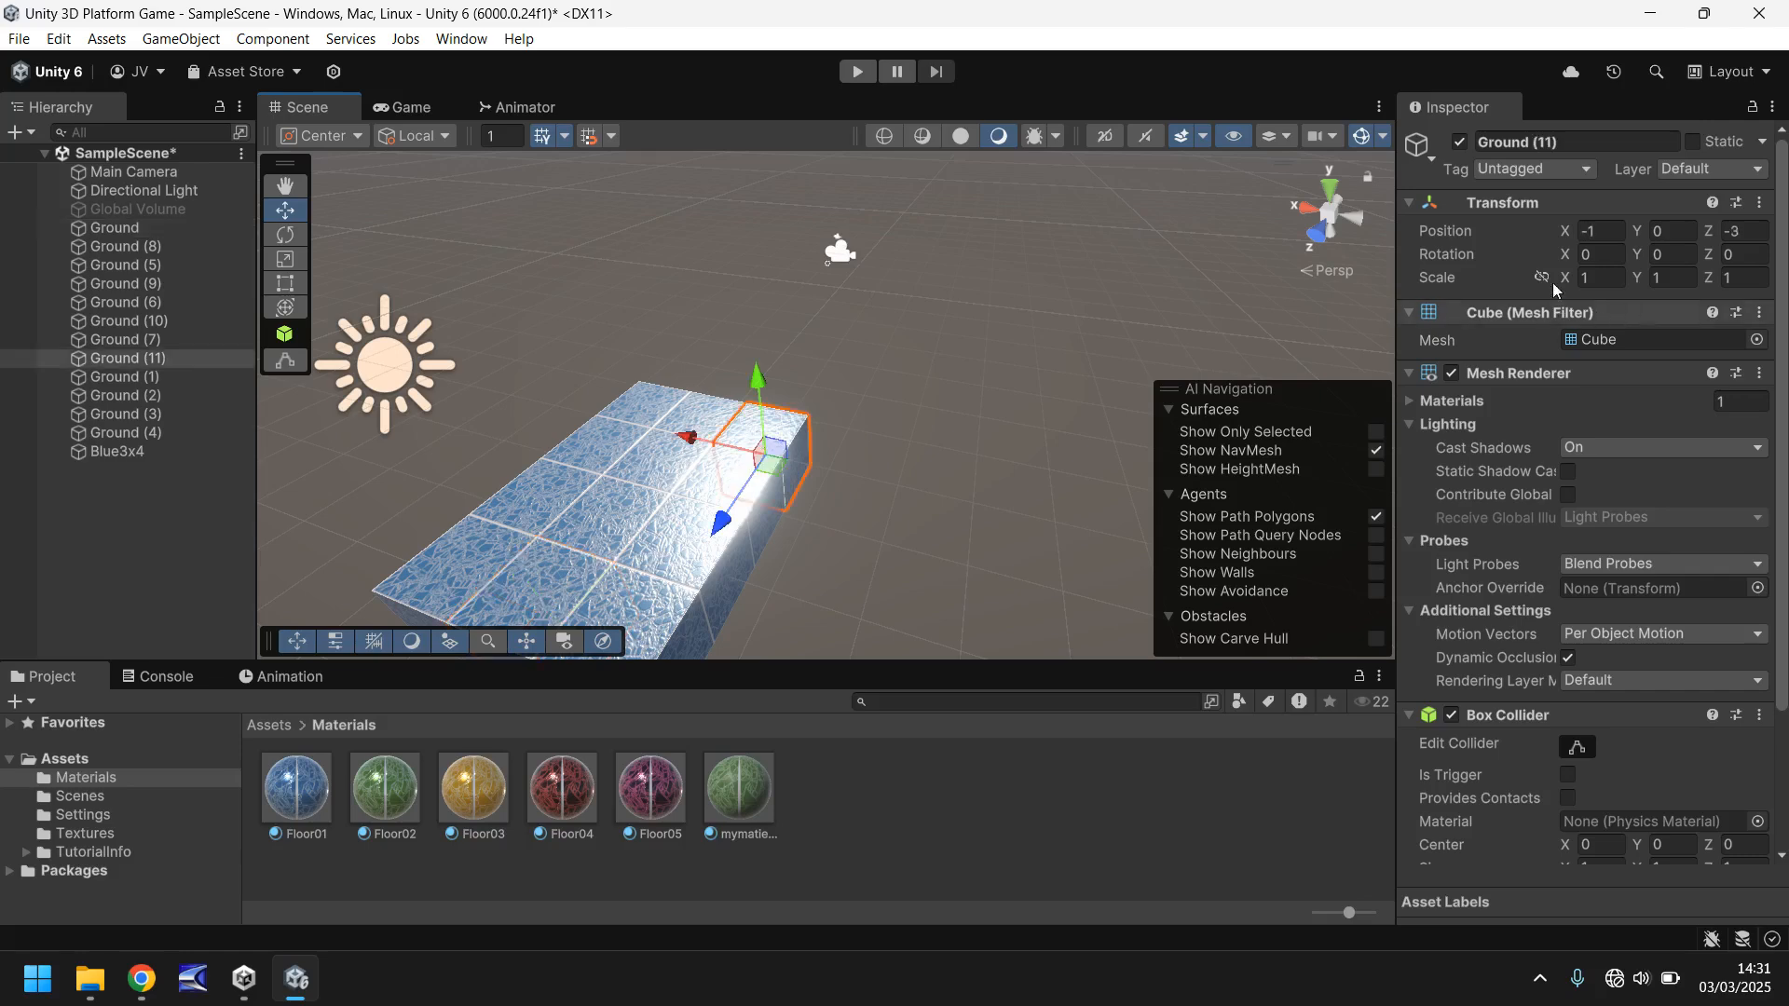
left_click(638, 412)
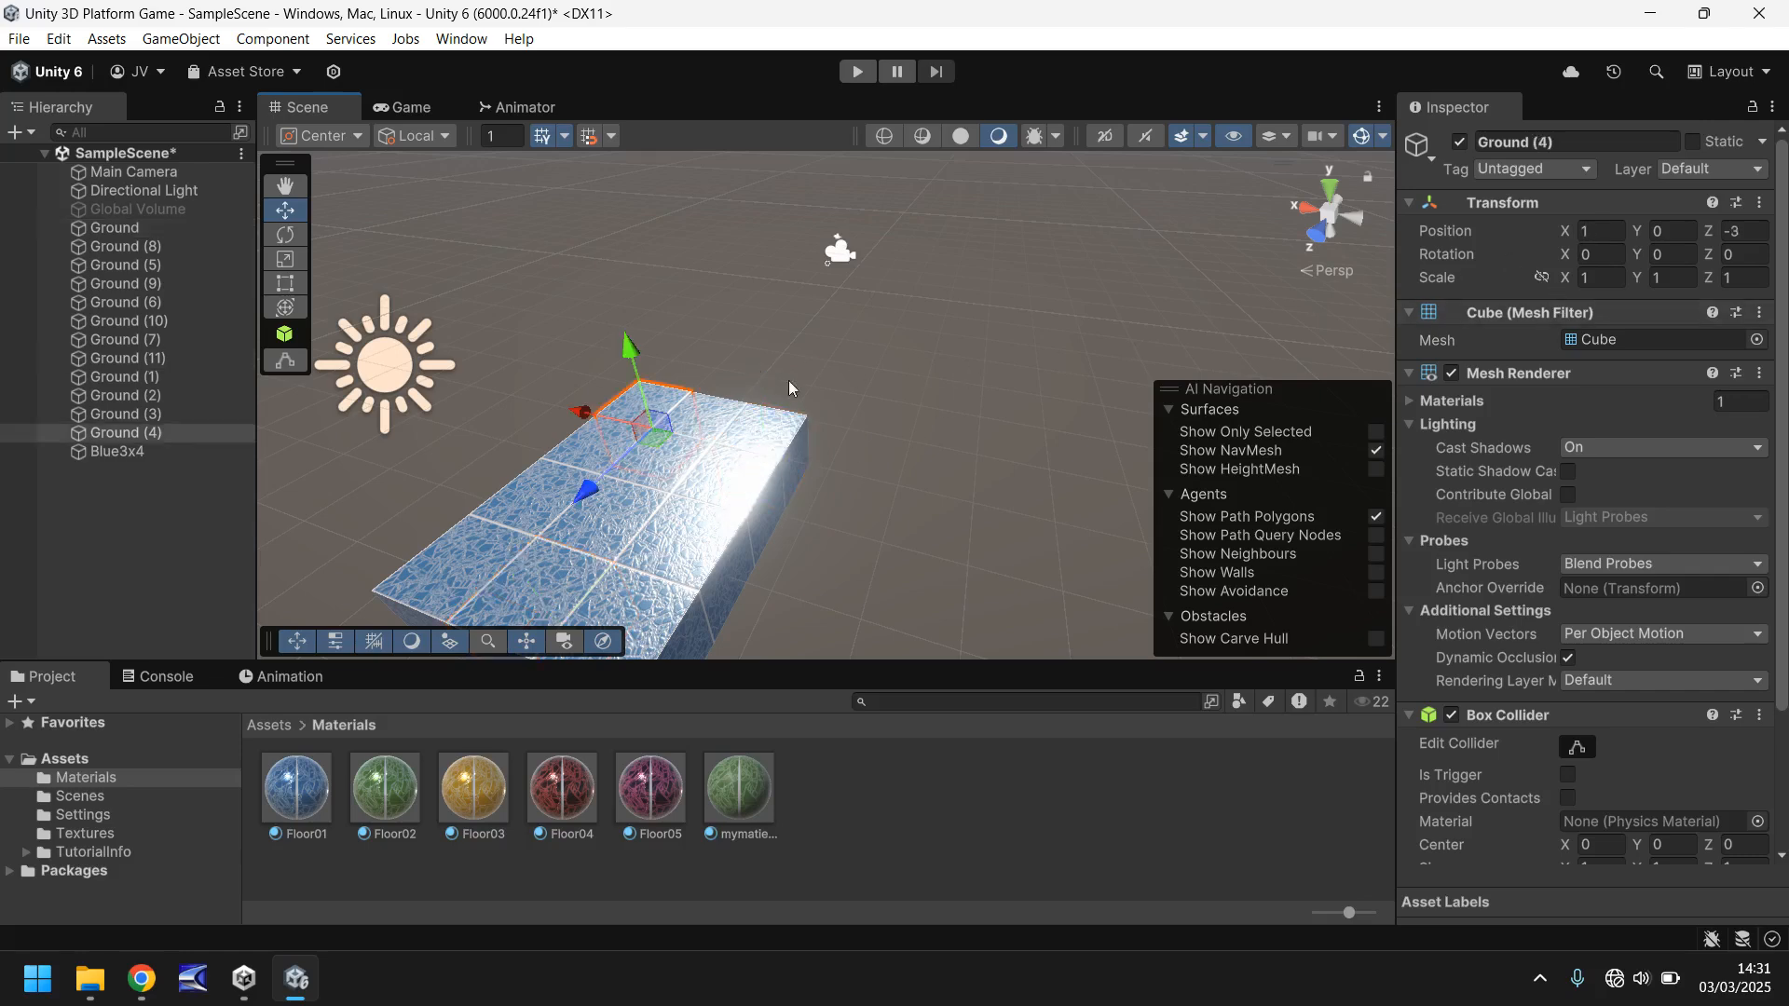
- Set the empty Blue3x4 object's position to X 0, Y 0, Z 0
left_click(122, 454)
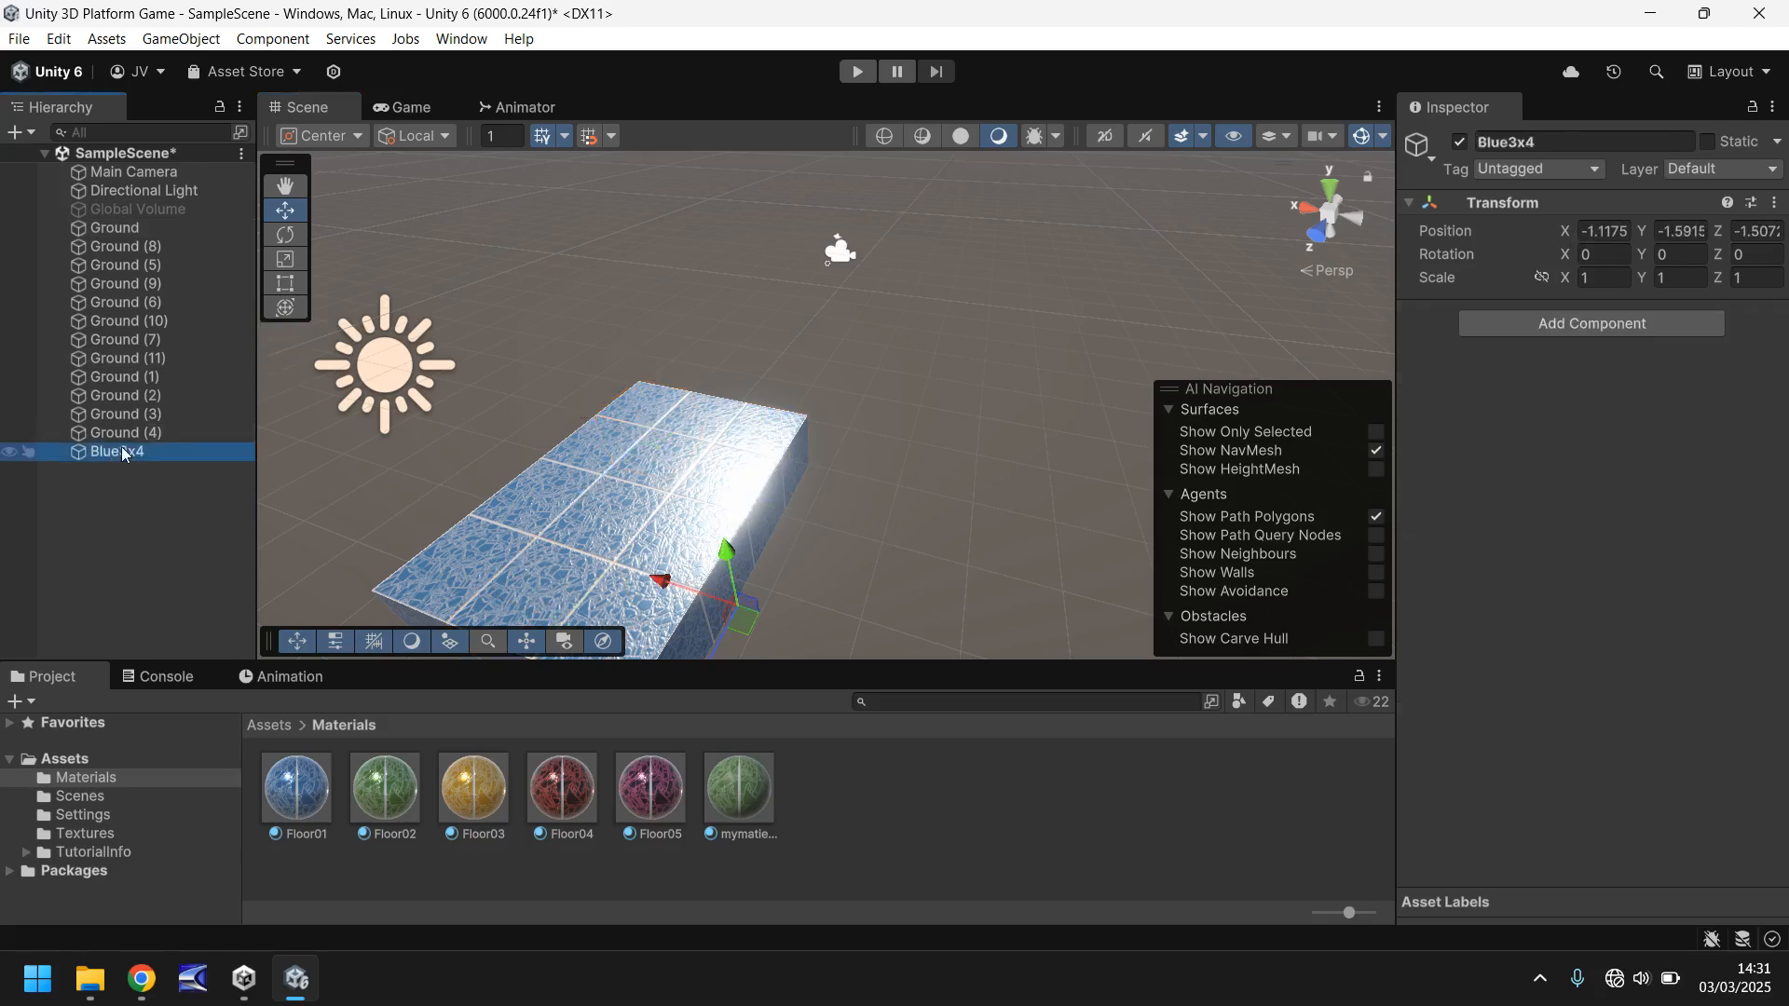
left_click(1605, 231)
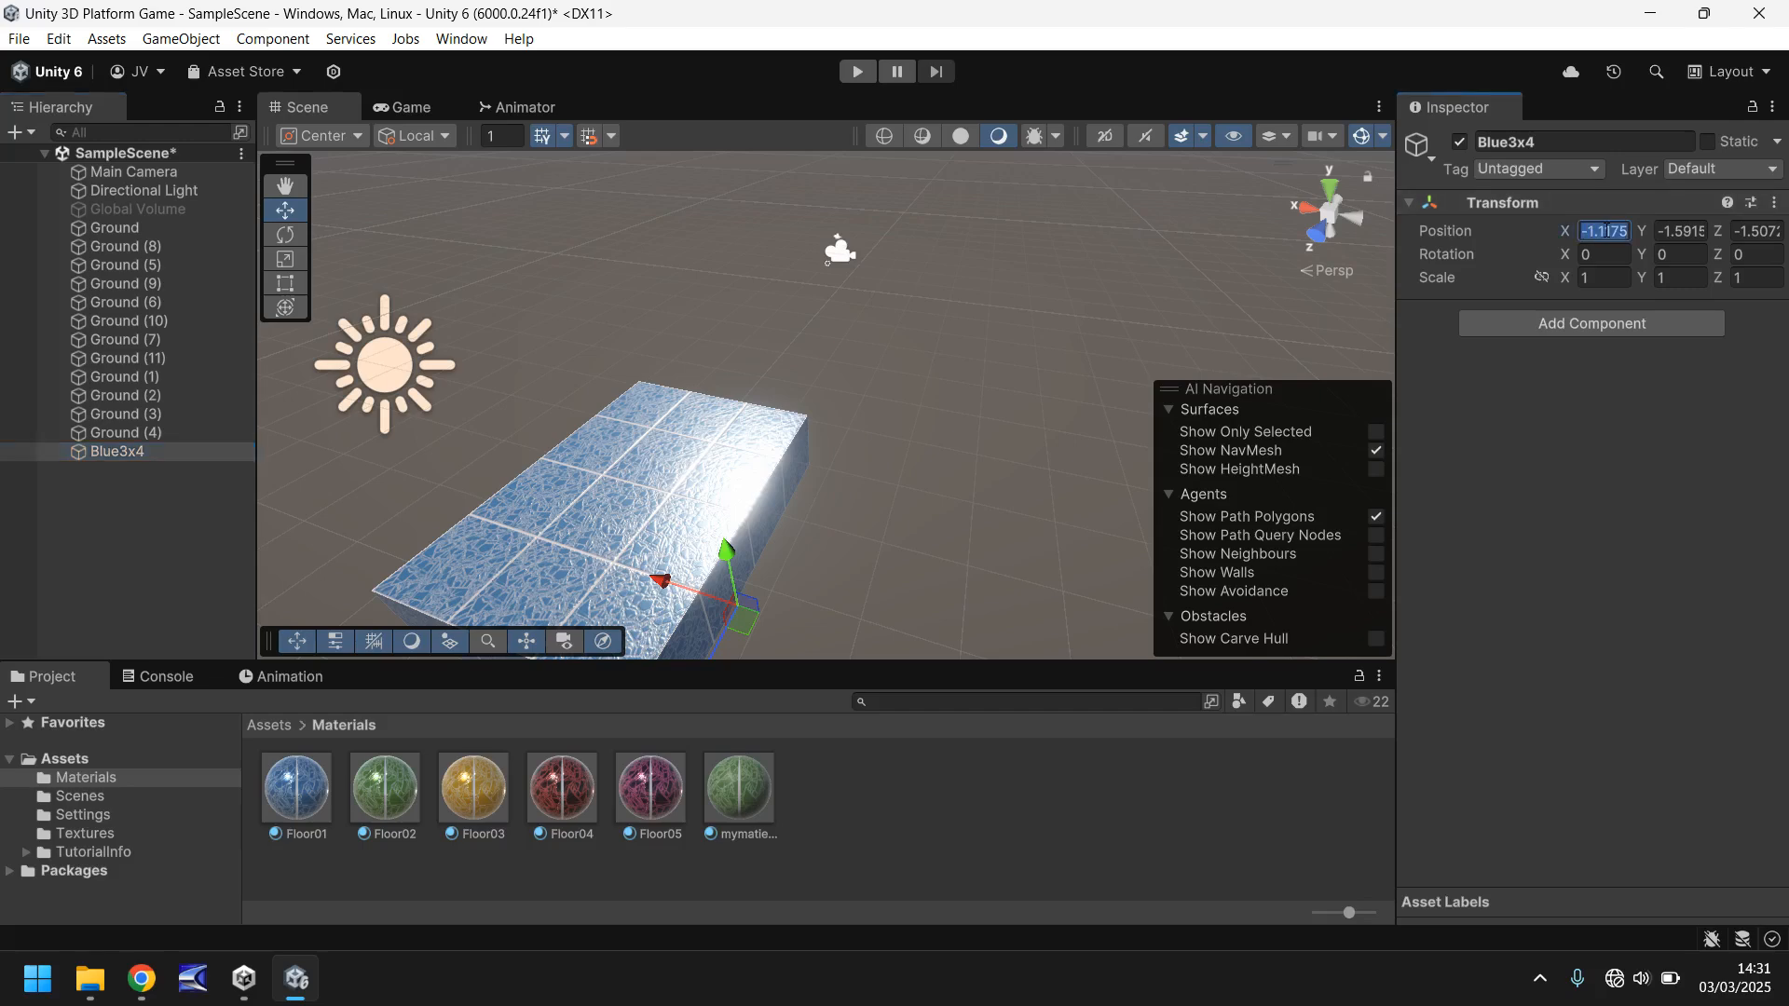
type("0")
key("Tab")
type("0")
key("Tab")
type("0")
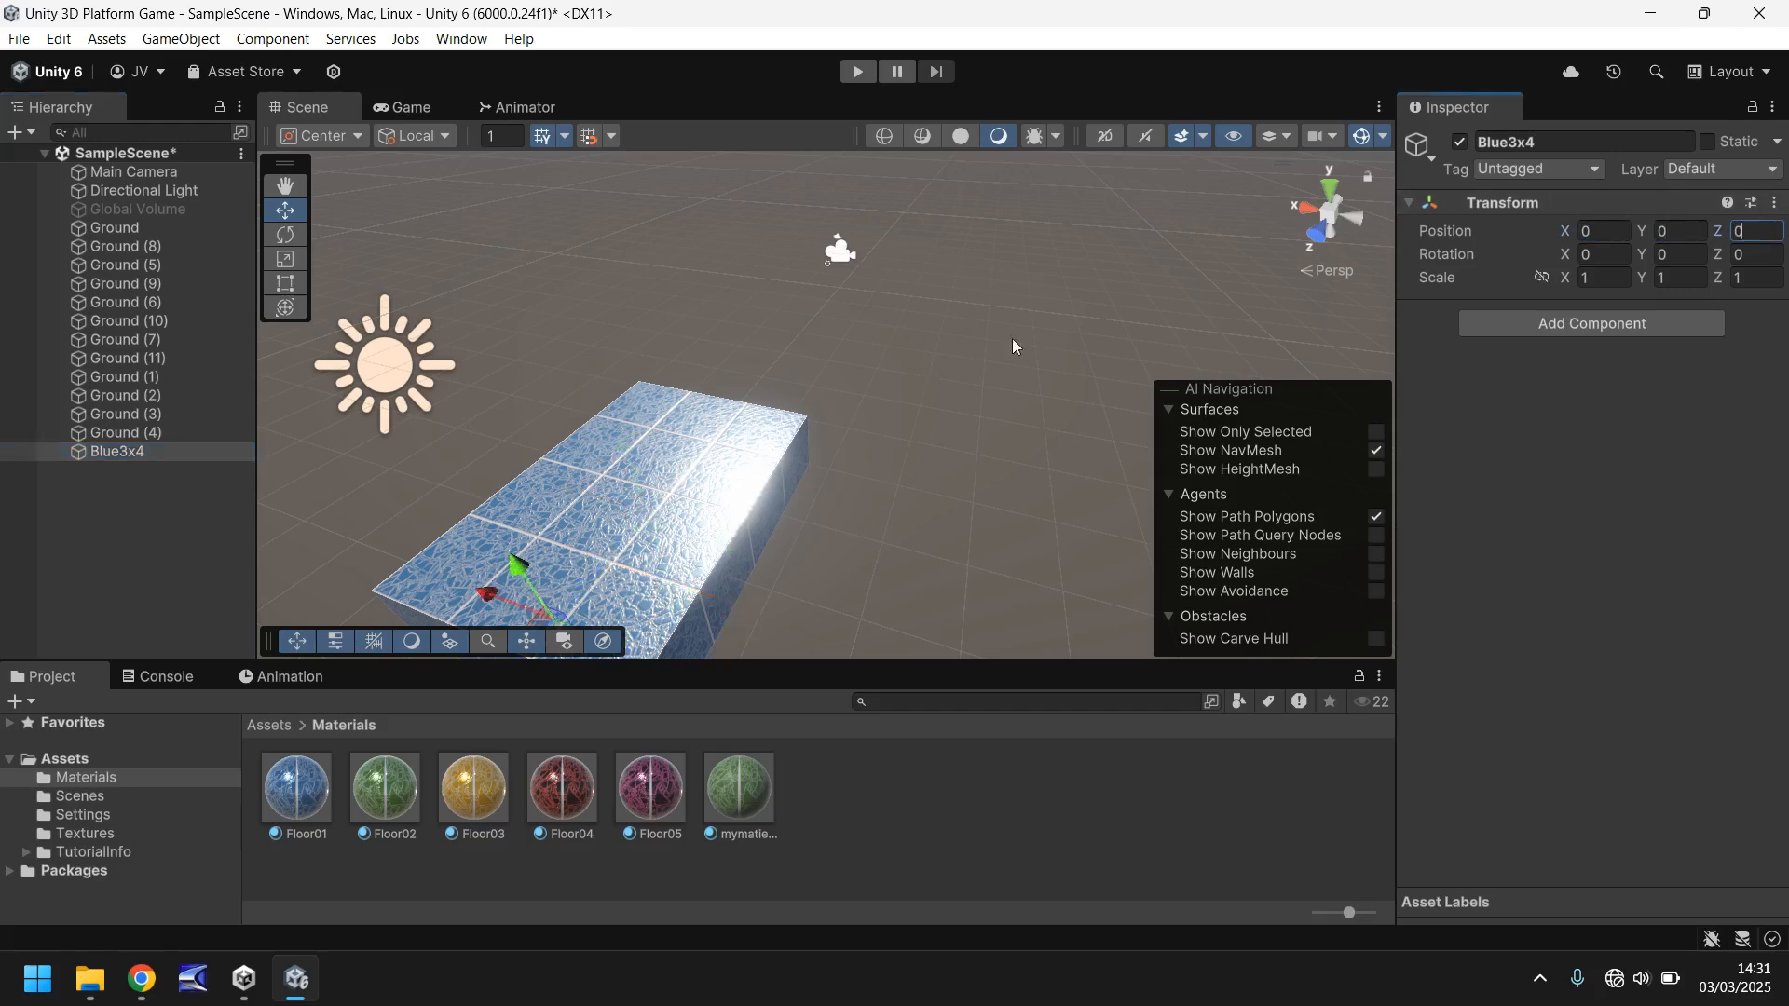
right_click_drag(932, 353, 663, 460)
middle_click_drag(766, 371, 716, 407)
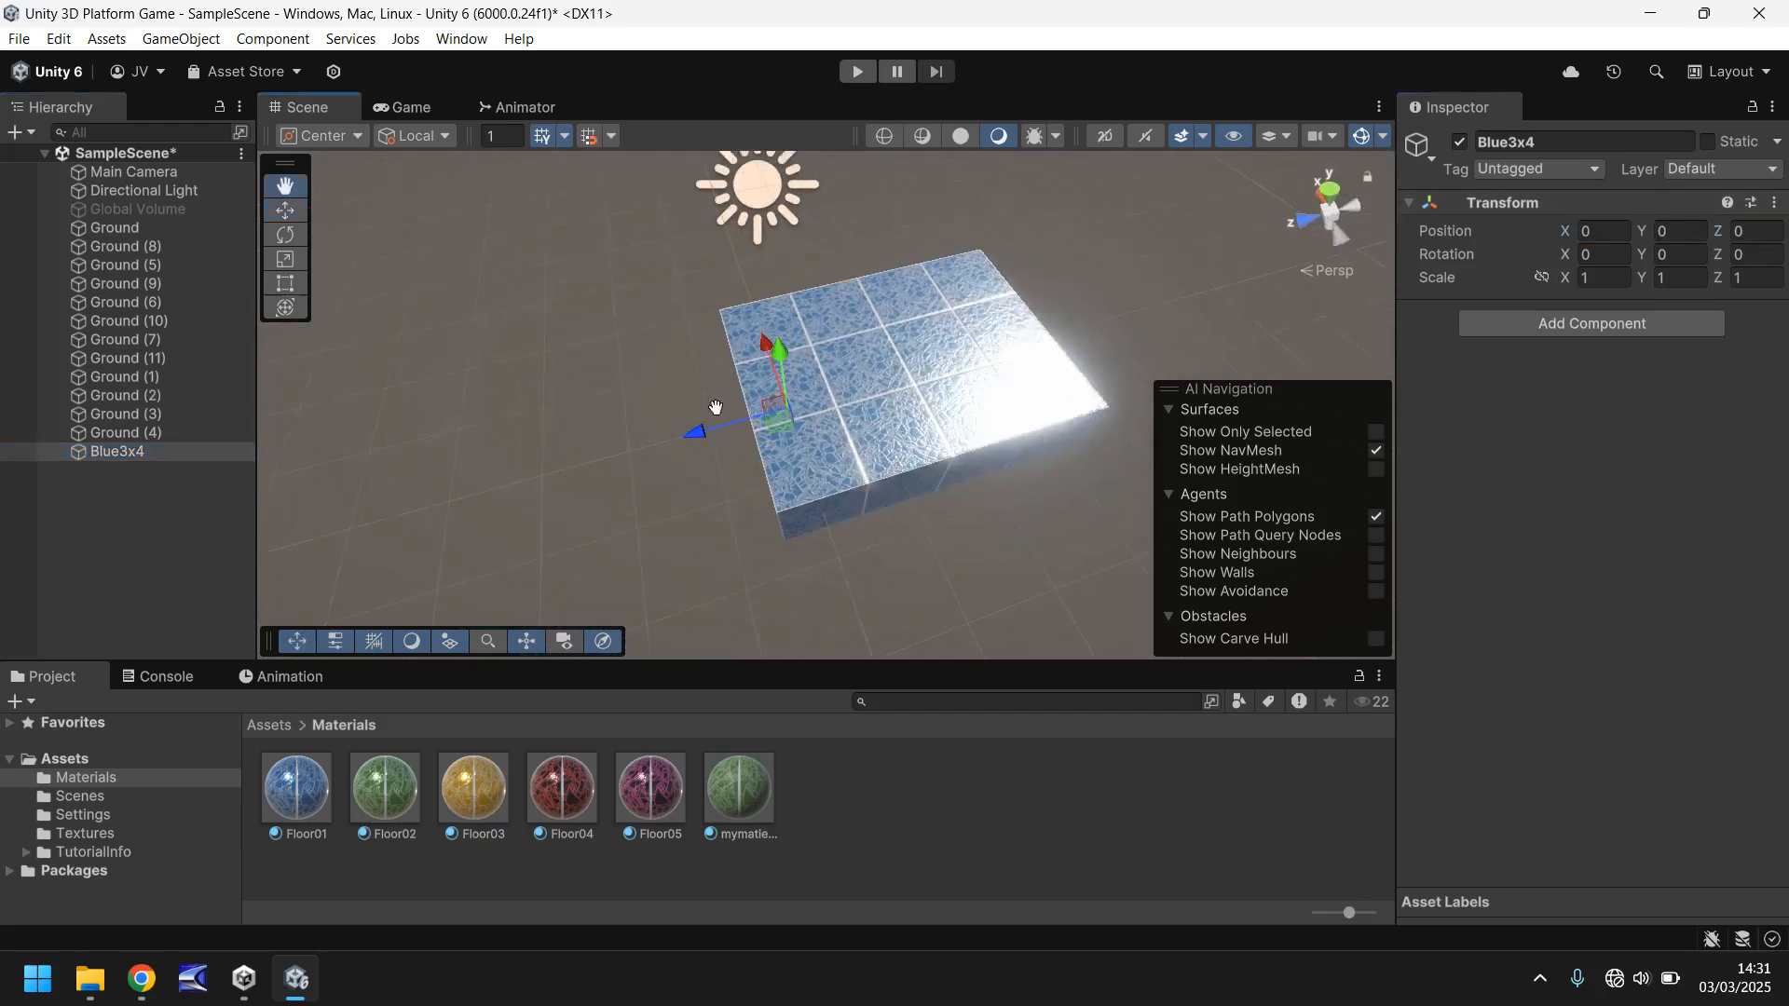
- Undo the last position changes to the empty Blue3x4 object
right_click_drag(716, 407, 951, 313)
middle_click_drag(869, 419, 954, 231)
key("ctrl+z")
key("ctrl+z")
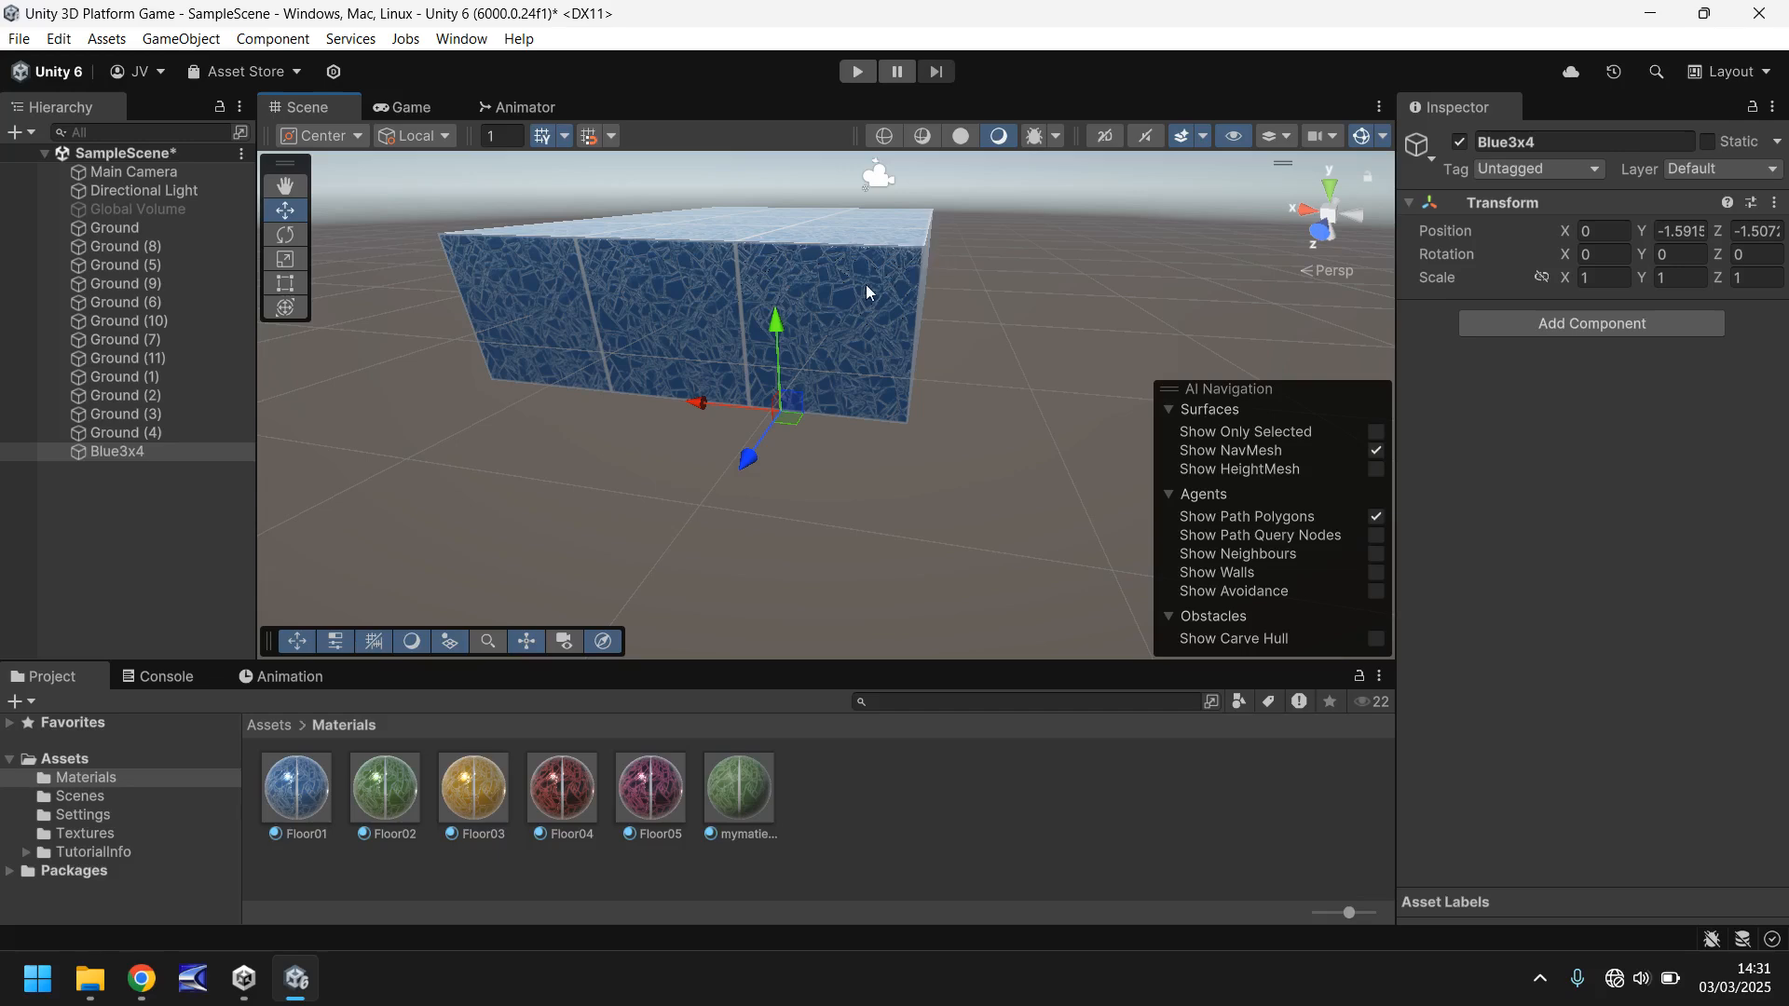
key("ctrl+z")
middle_click_drag(919, 451, 864, 347)
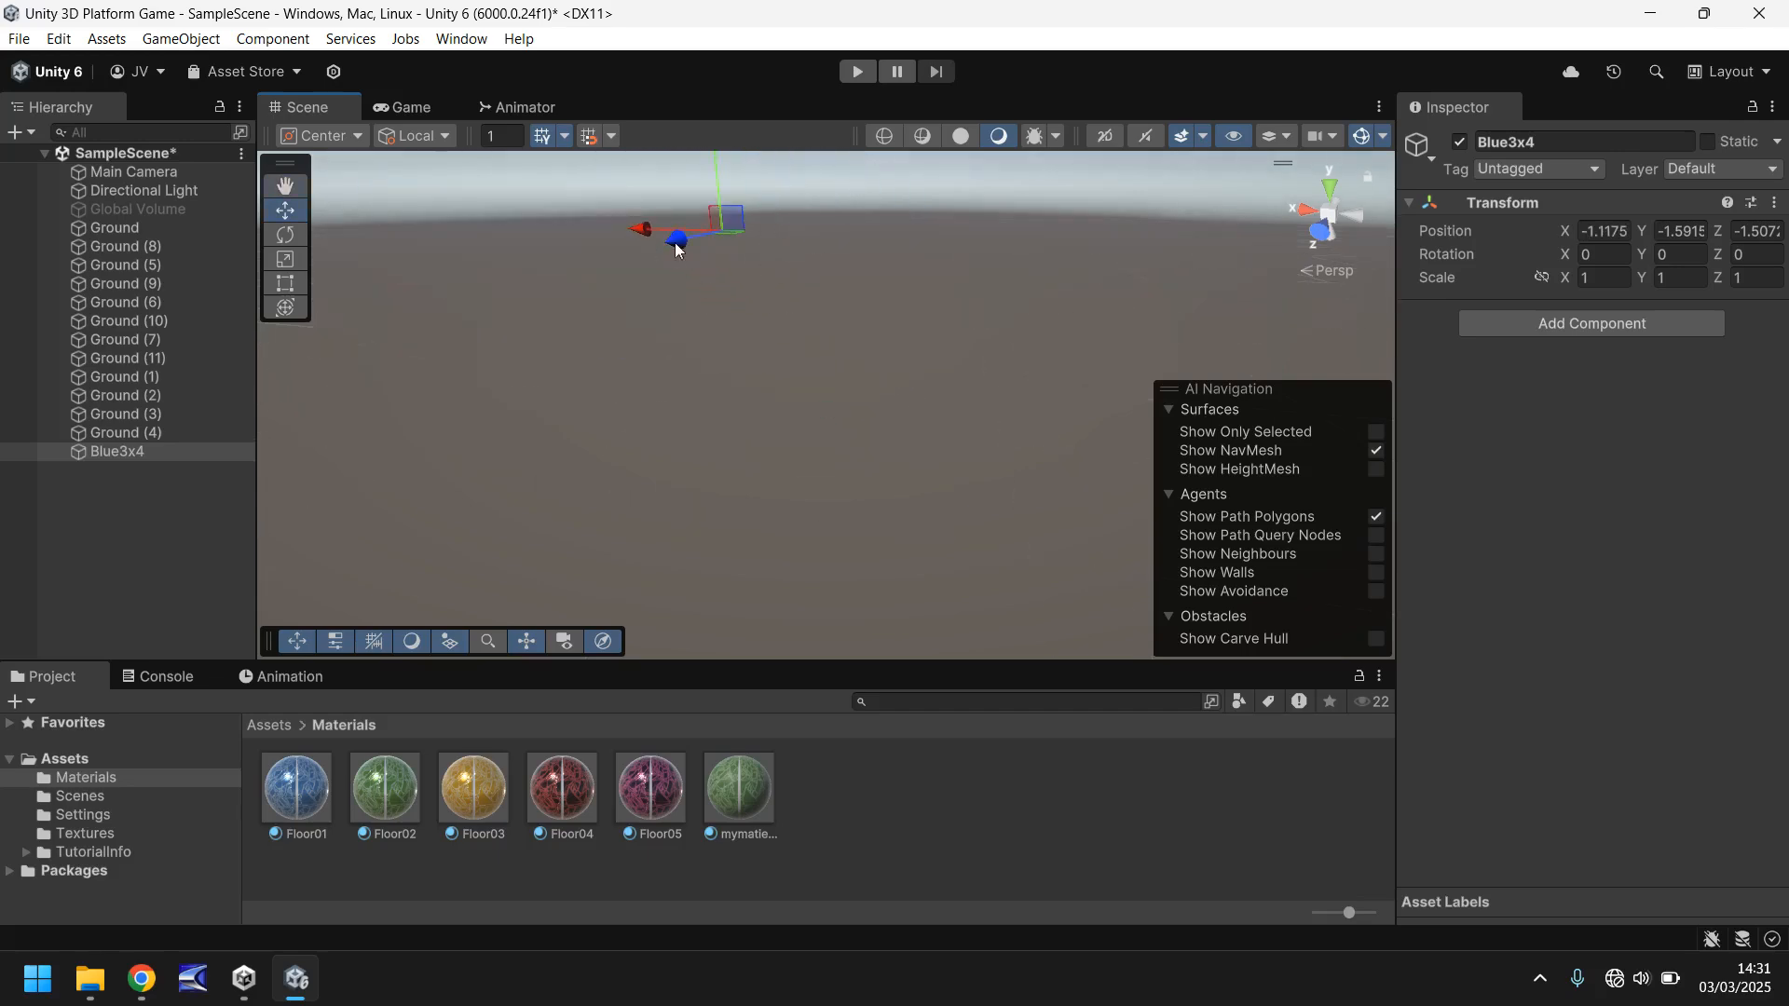
middle_click_drag(800, 289, 818, 489)
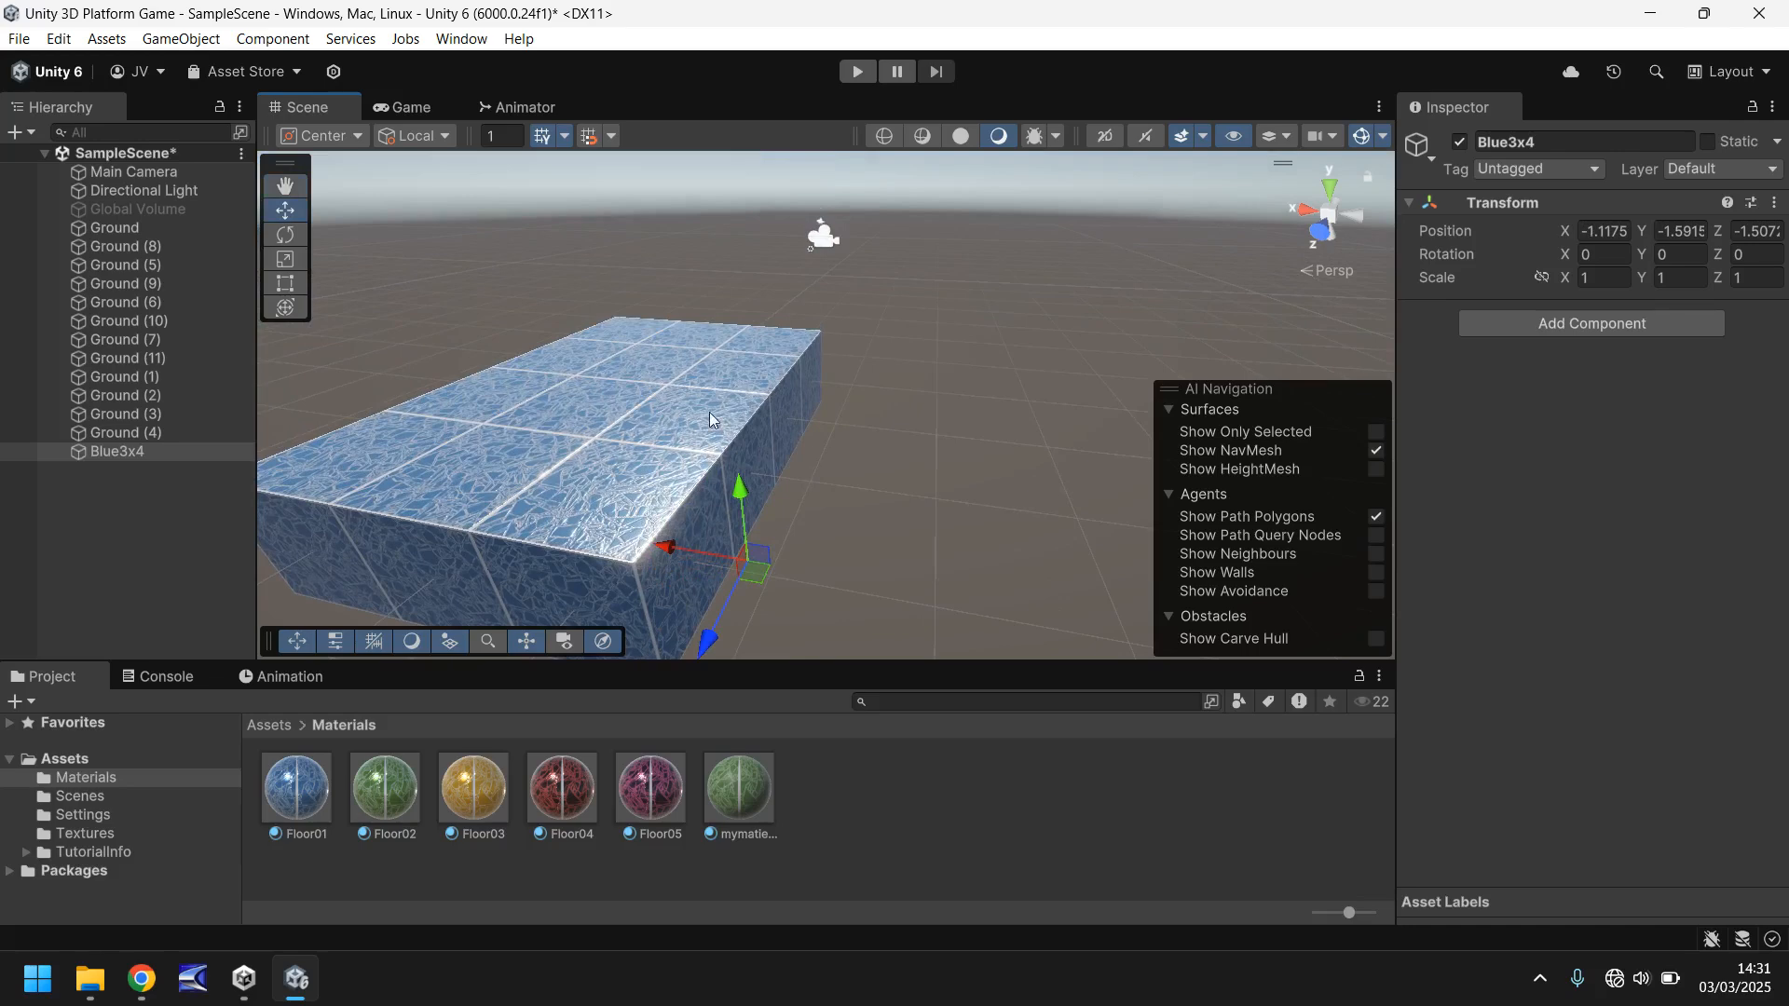
- Set the empty Blue3x4 object's position back to X 0, Y 0, Z 0
left_click(1603, 233)
type("0")
key("Tab")
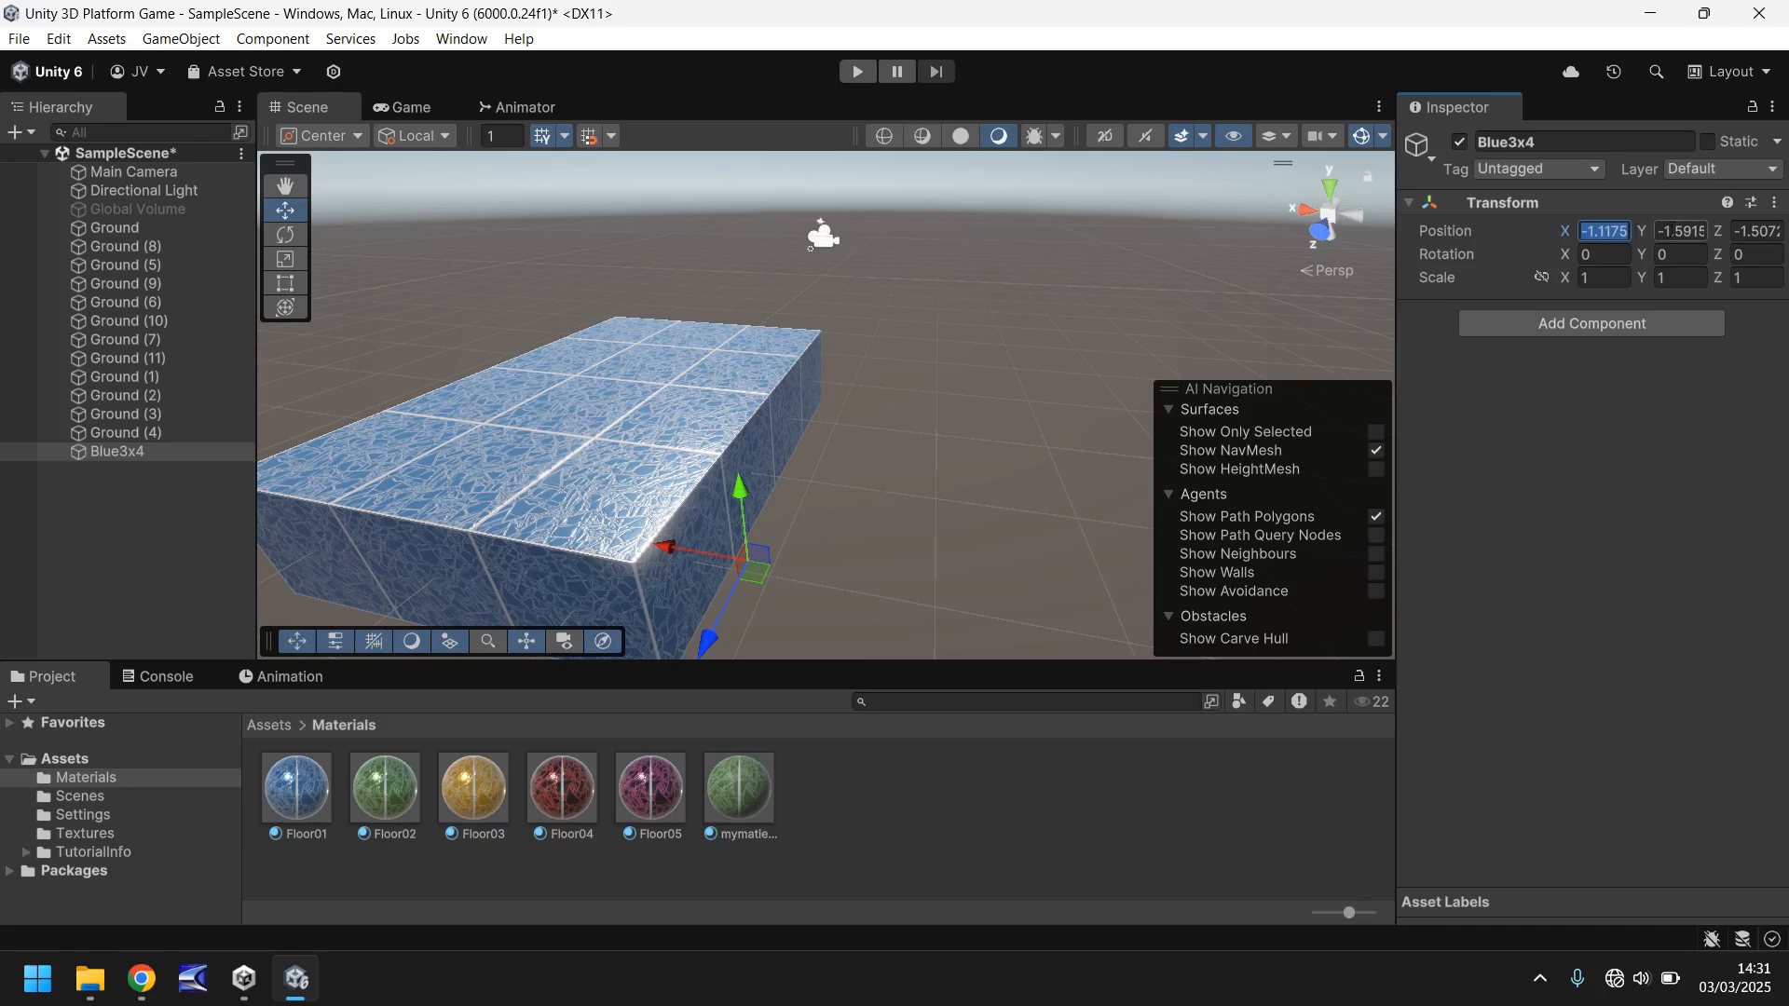
type("0")
key("Tab")
type("0")
- Move the empty Blue3x4 object along the Z axis to Z -1
right_click_drag(966, 229, 730, 438)
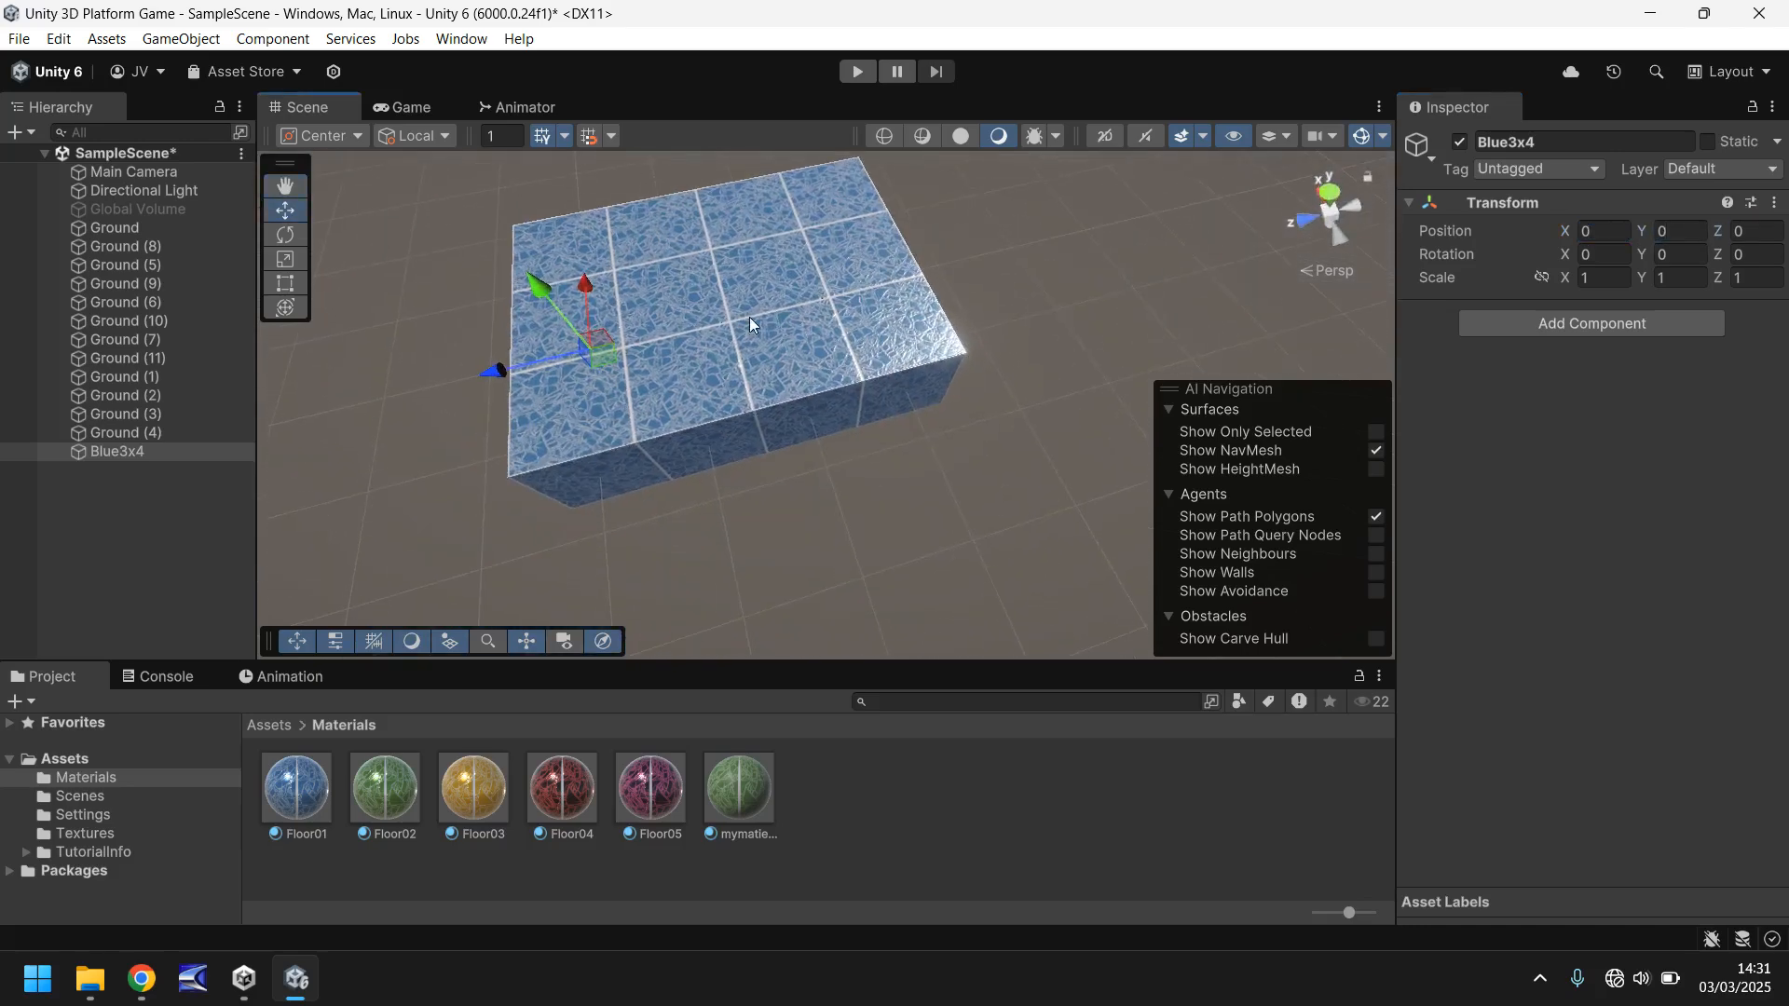
middle_click_drag(749, 317, 800, 403)
left_click_drag(576, 520, 713, 492)
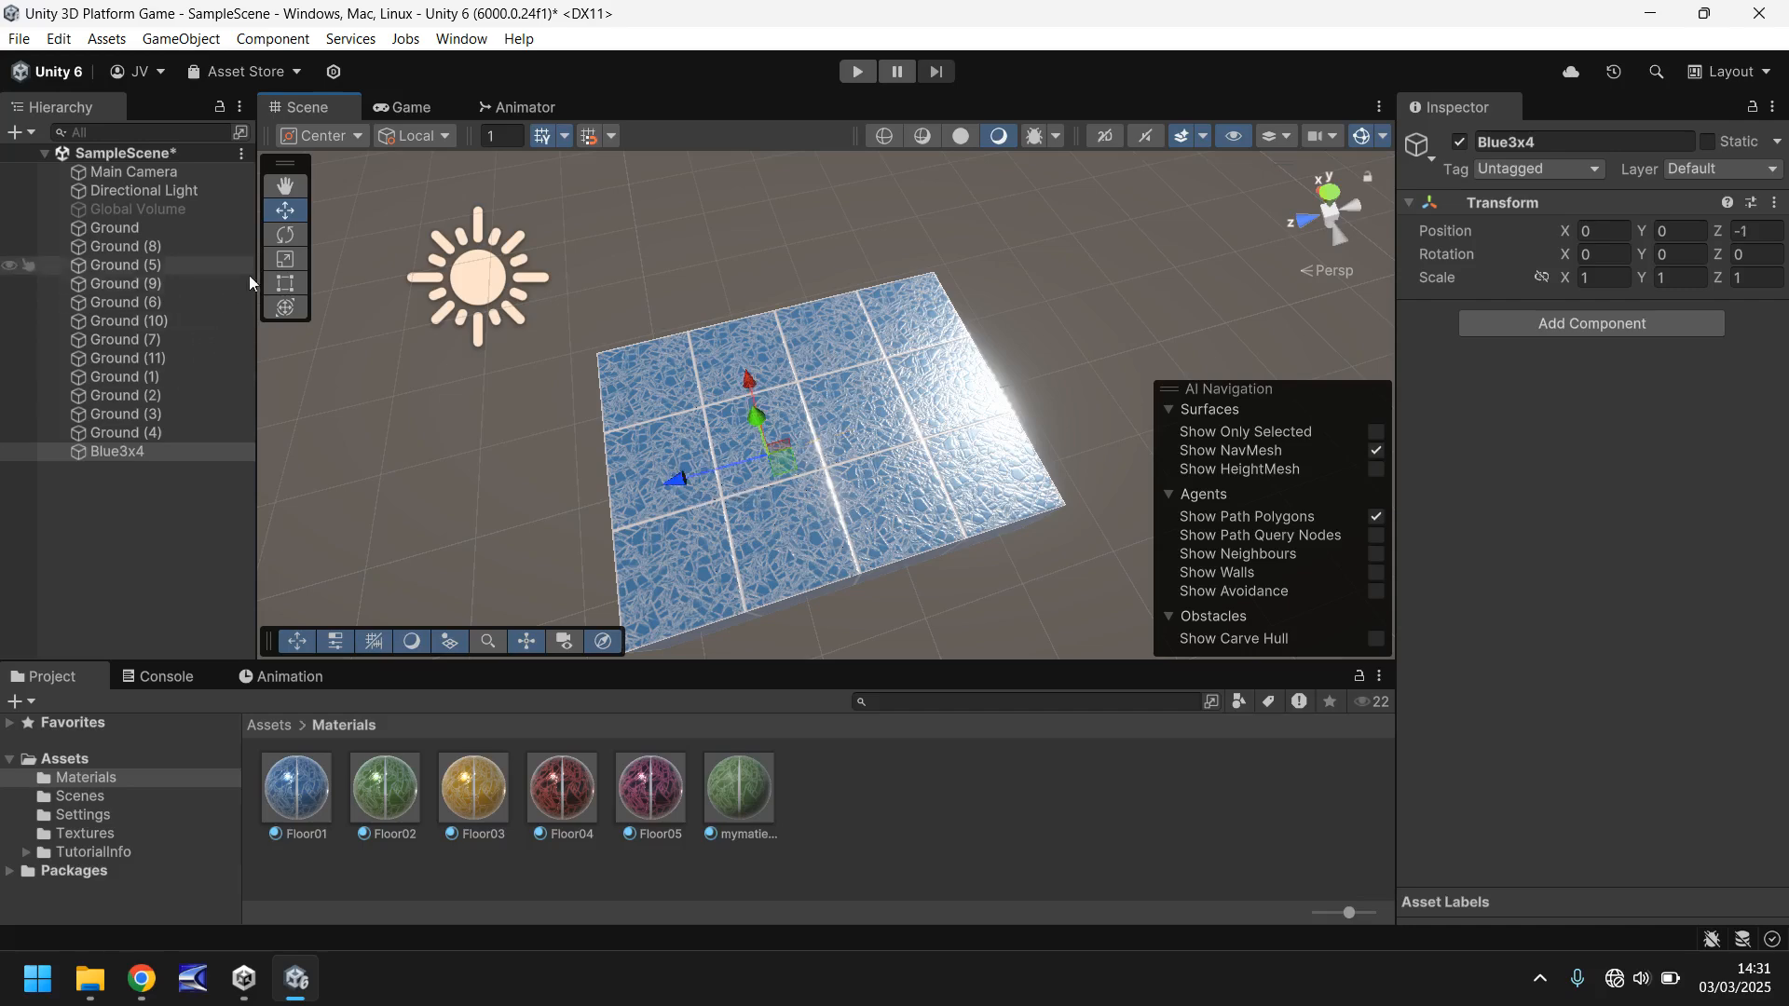
- Parent all twelve Ground cubes under Blue3x4 and inspect where the group's pivot sits on the block
left_click(130, 227)
left_click(138, 430, "shift")
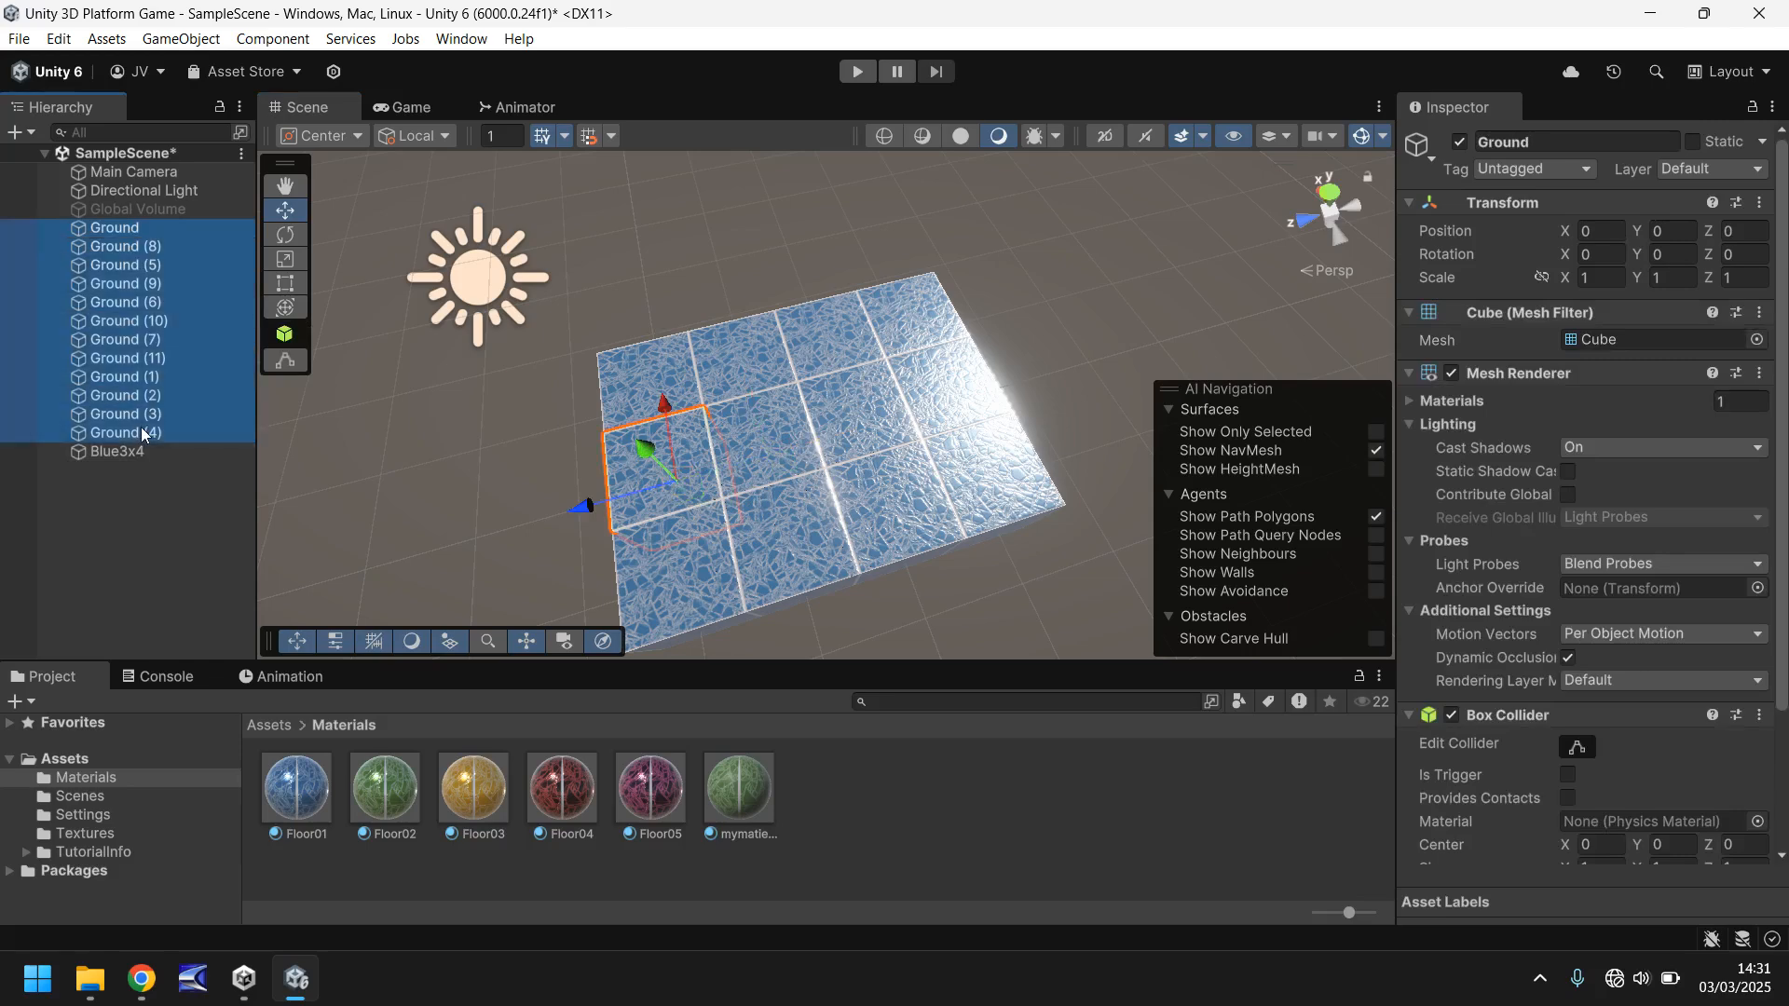
mouse_move(130, 431)
left_mouse_down()
mouse_move(173, 433)
mouse_move(131, 451)
left_mouse_up()
left_click(129, 229)
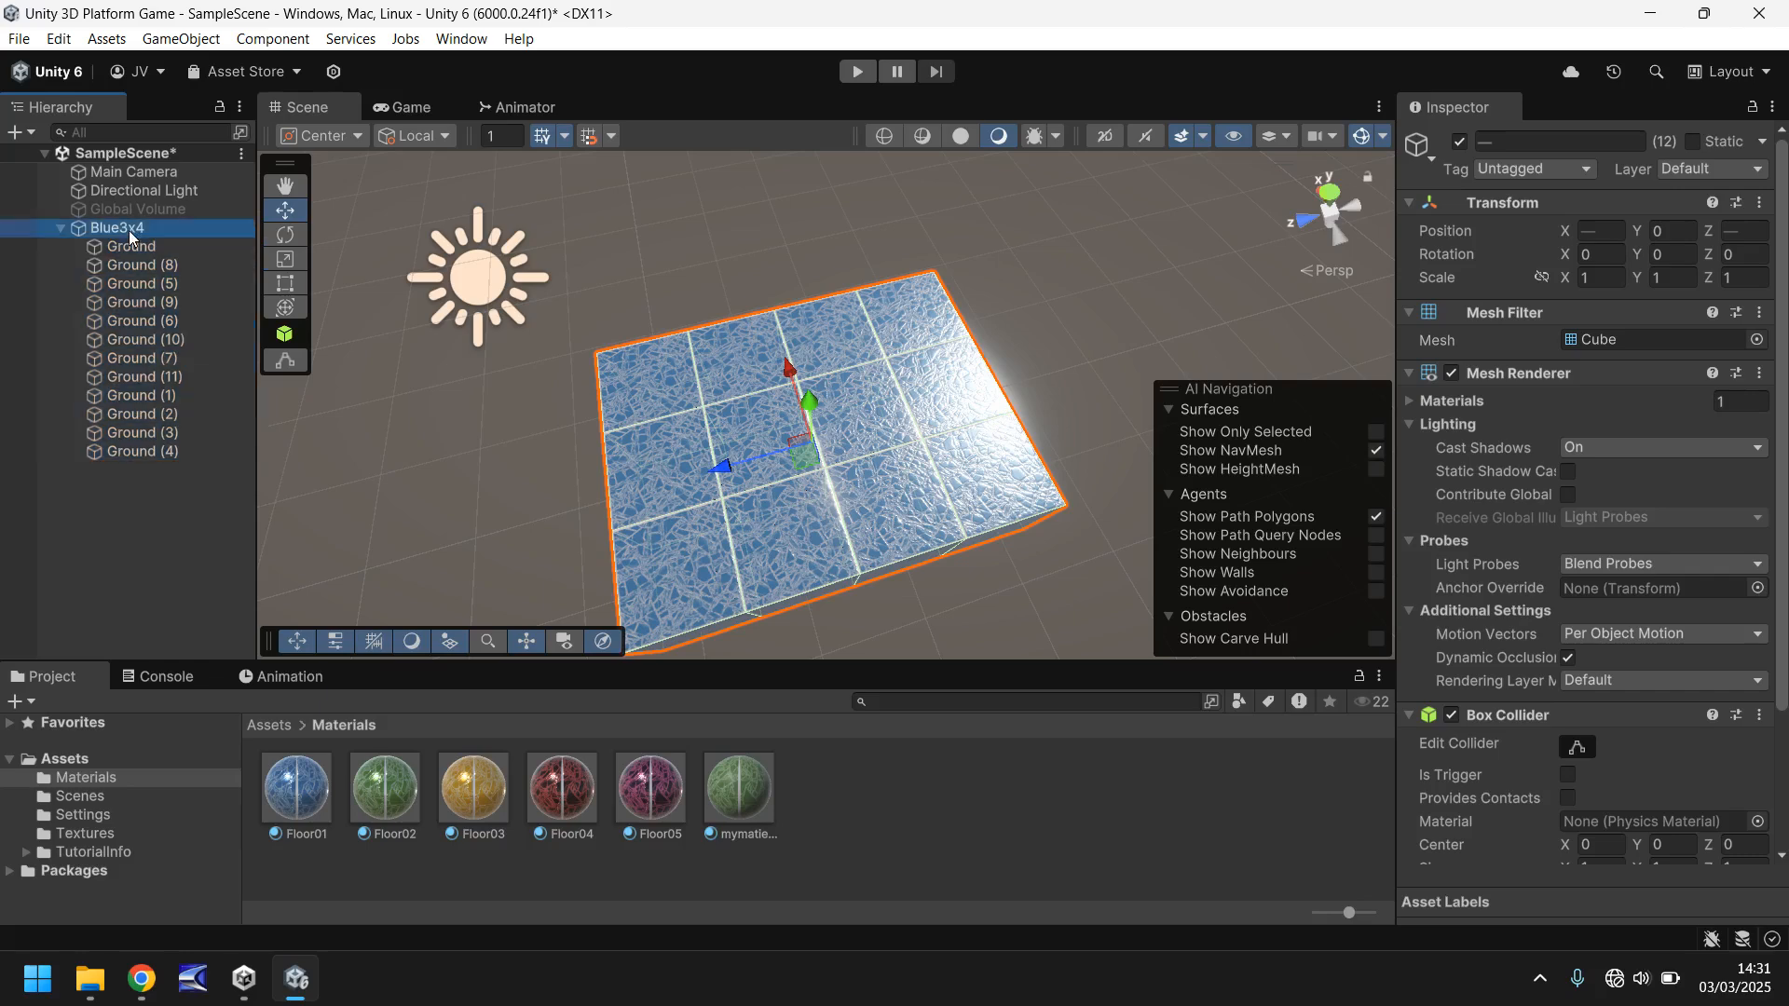
right_click_drag(710, 520, 918, 247)
right_click_drag(485, 513, 680, 428)
middle_click_drag(680, 429, 483, 514)
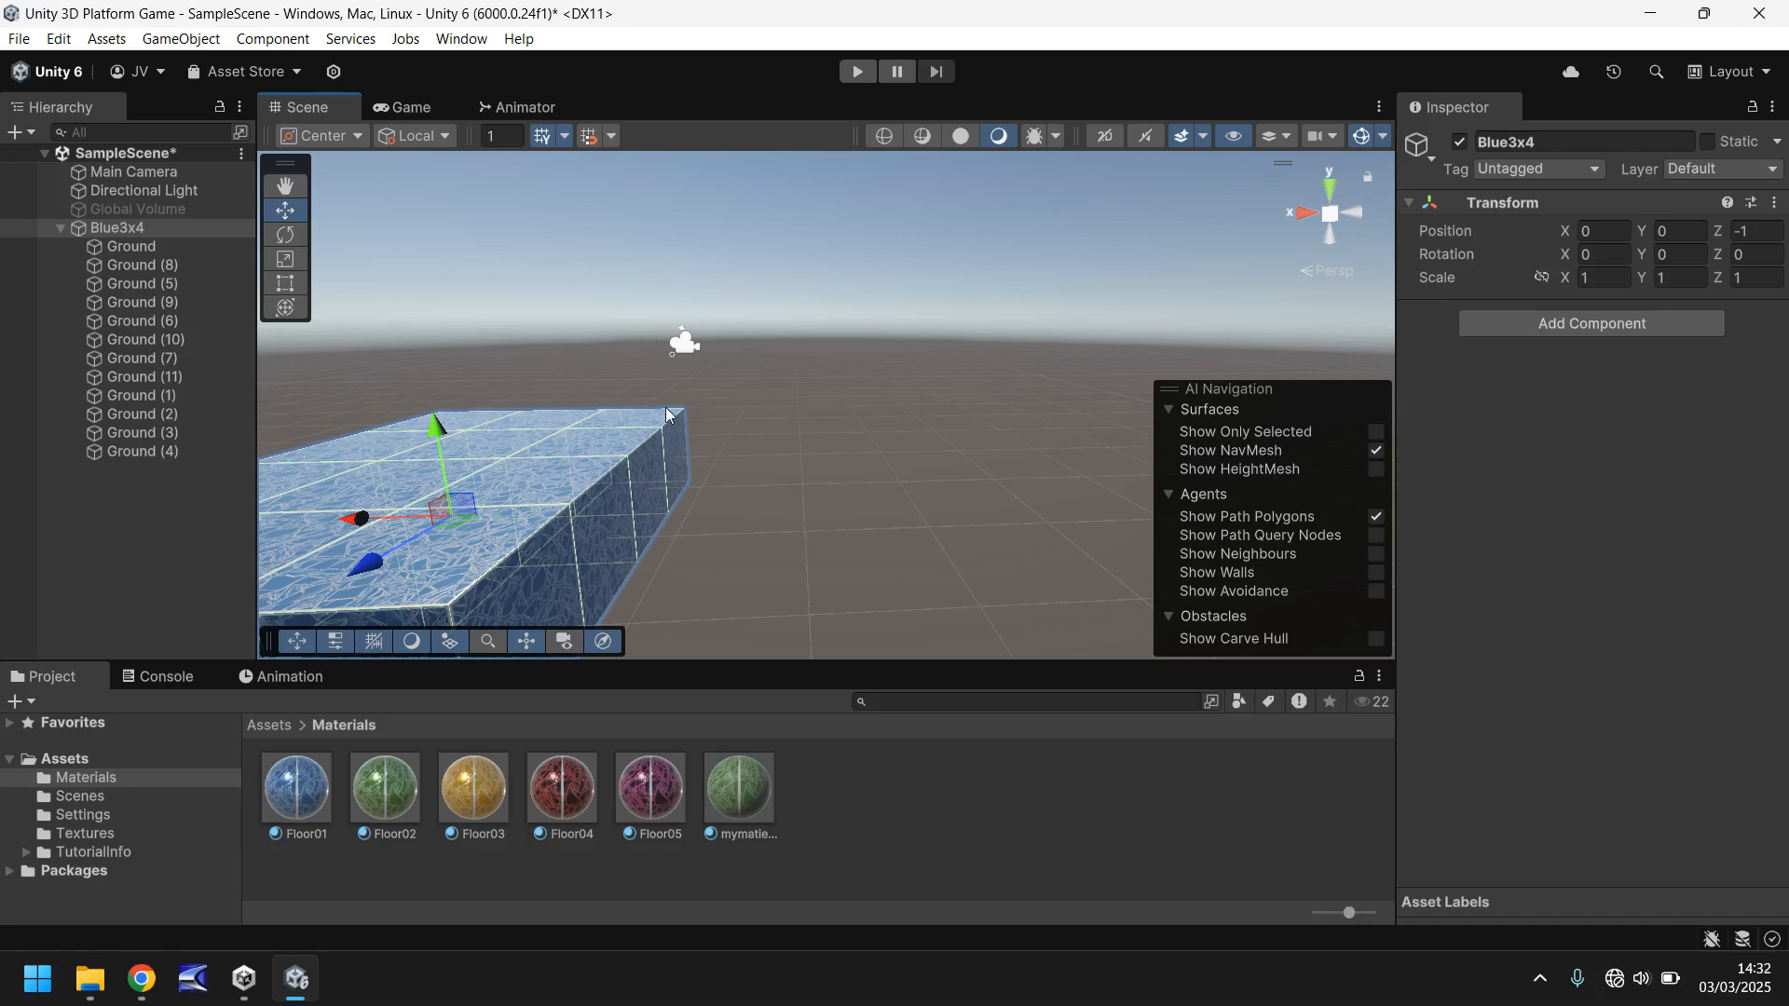
right_click_drag(840, 384, 637, 412)
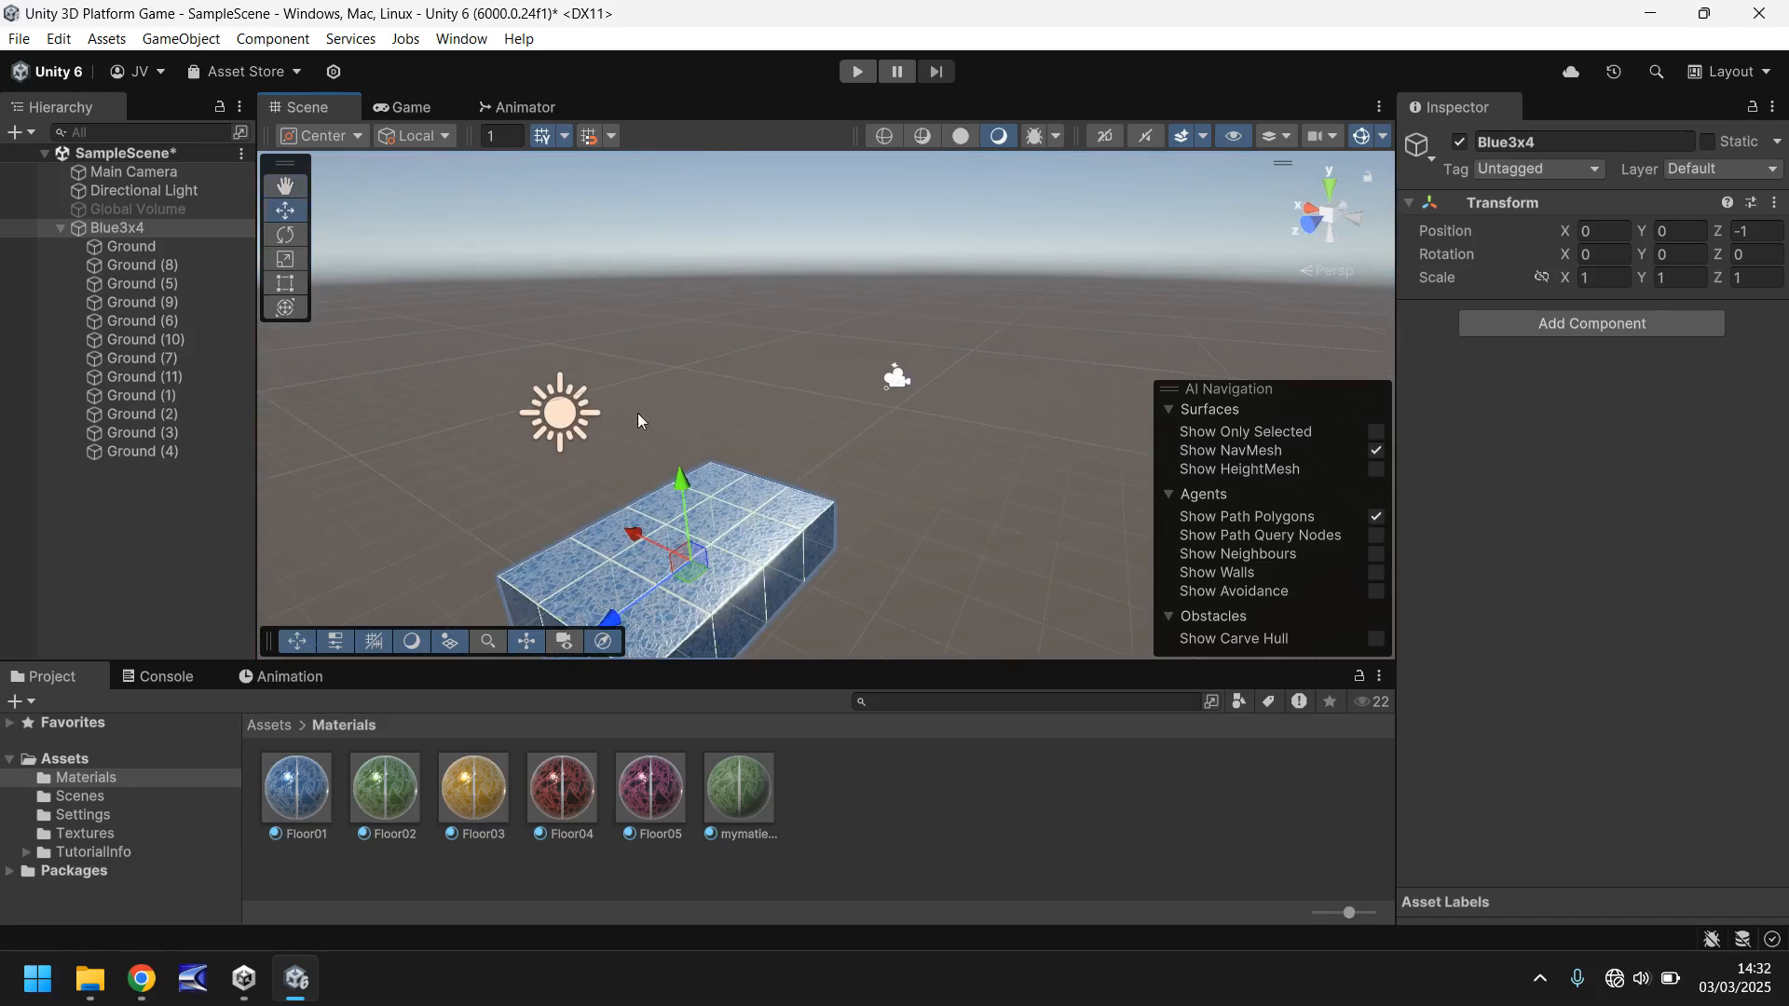
- Create a folder named Prefabs in the Assets folder and open it
left_click(69, 759)
right_click(976, 786)
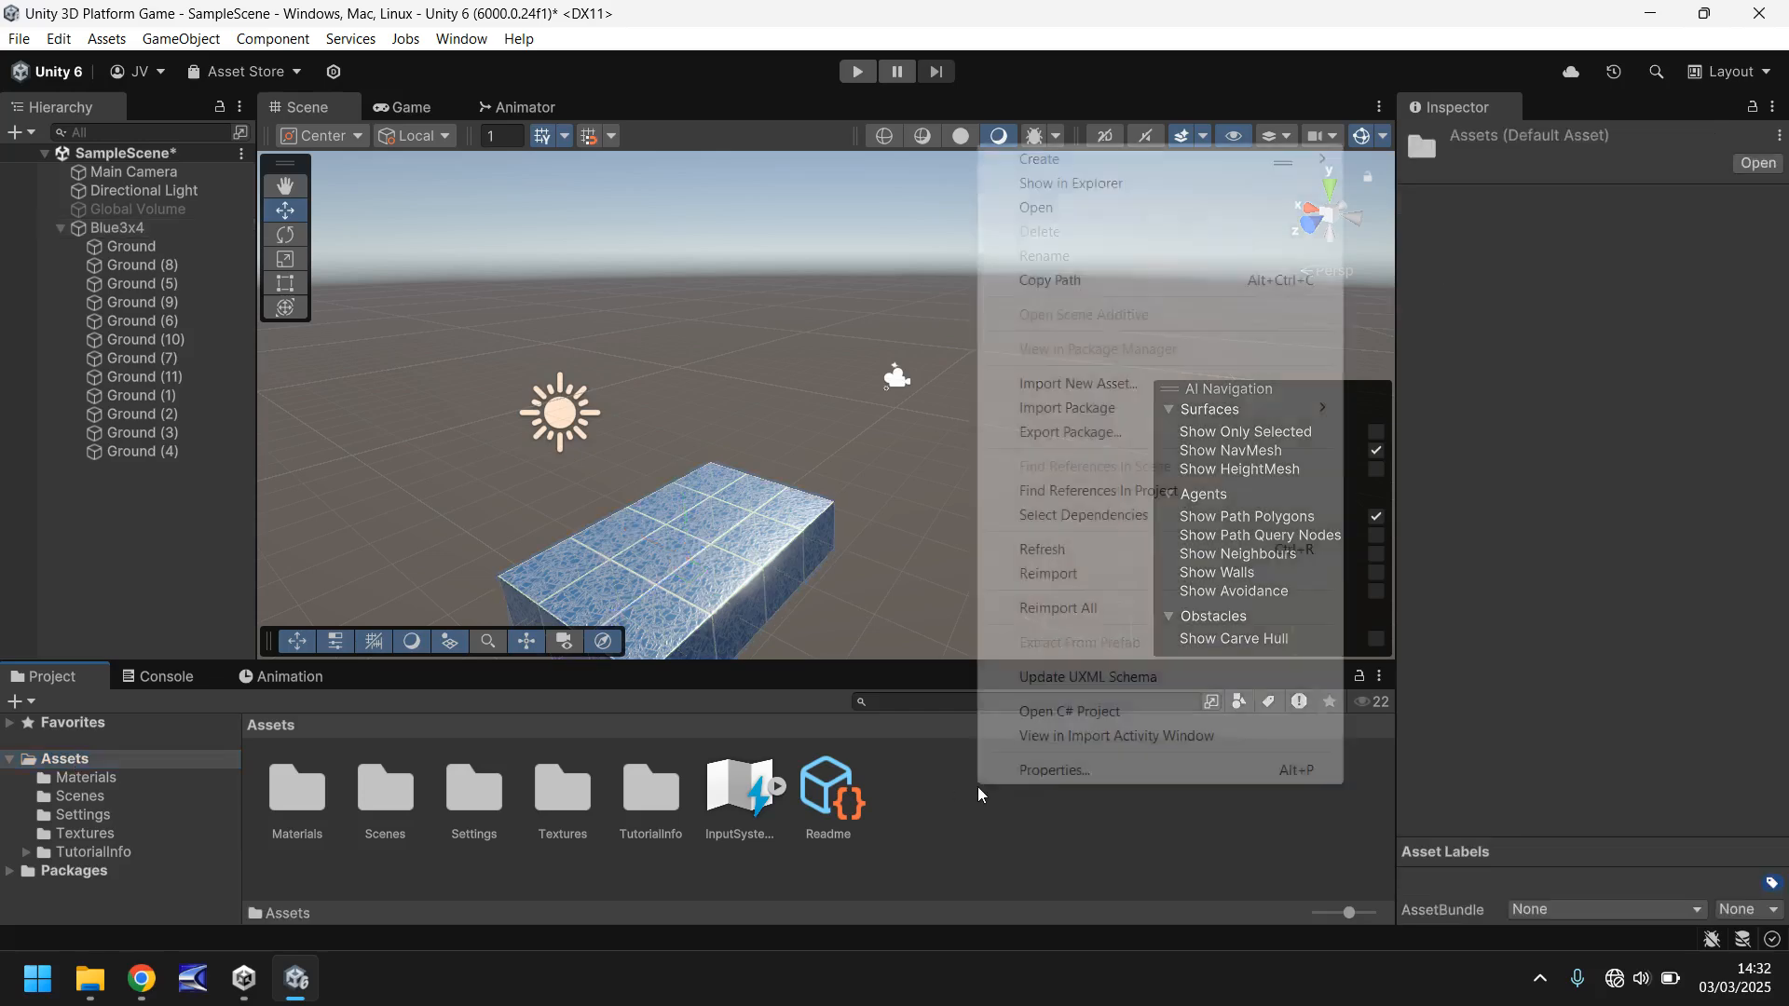
mouse_move(1043, 163)
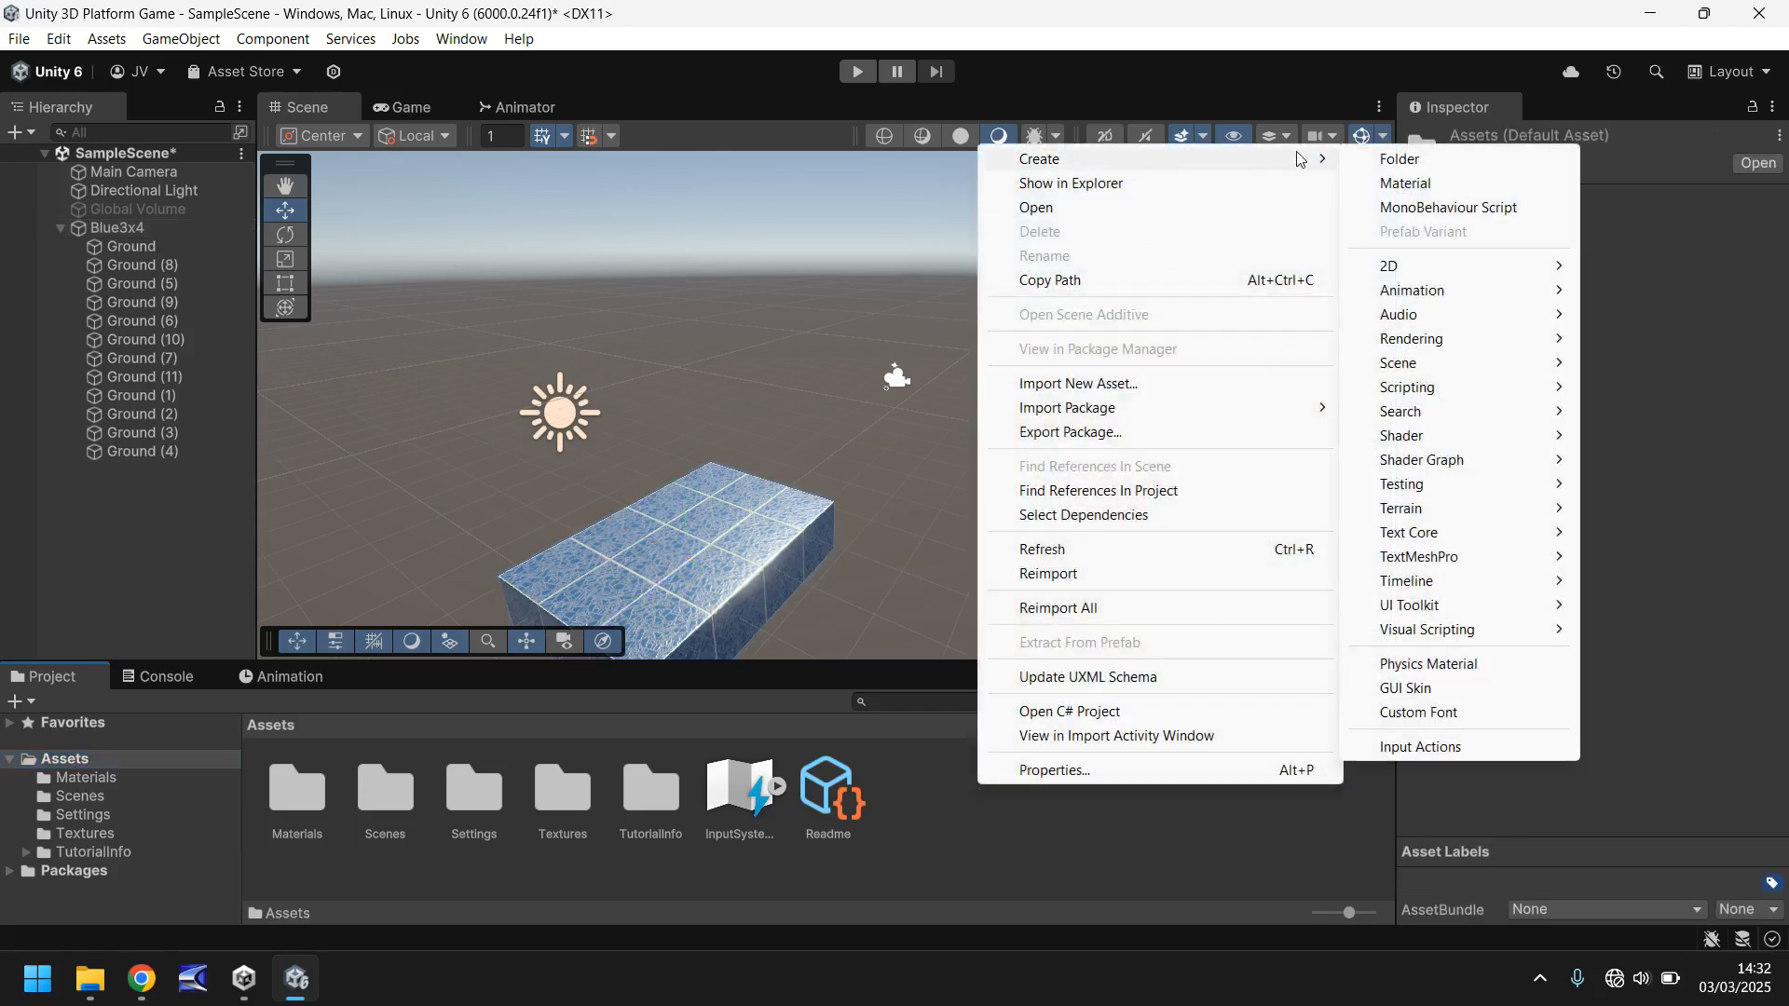
left_click(1385, 155)
type("P")
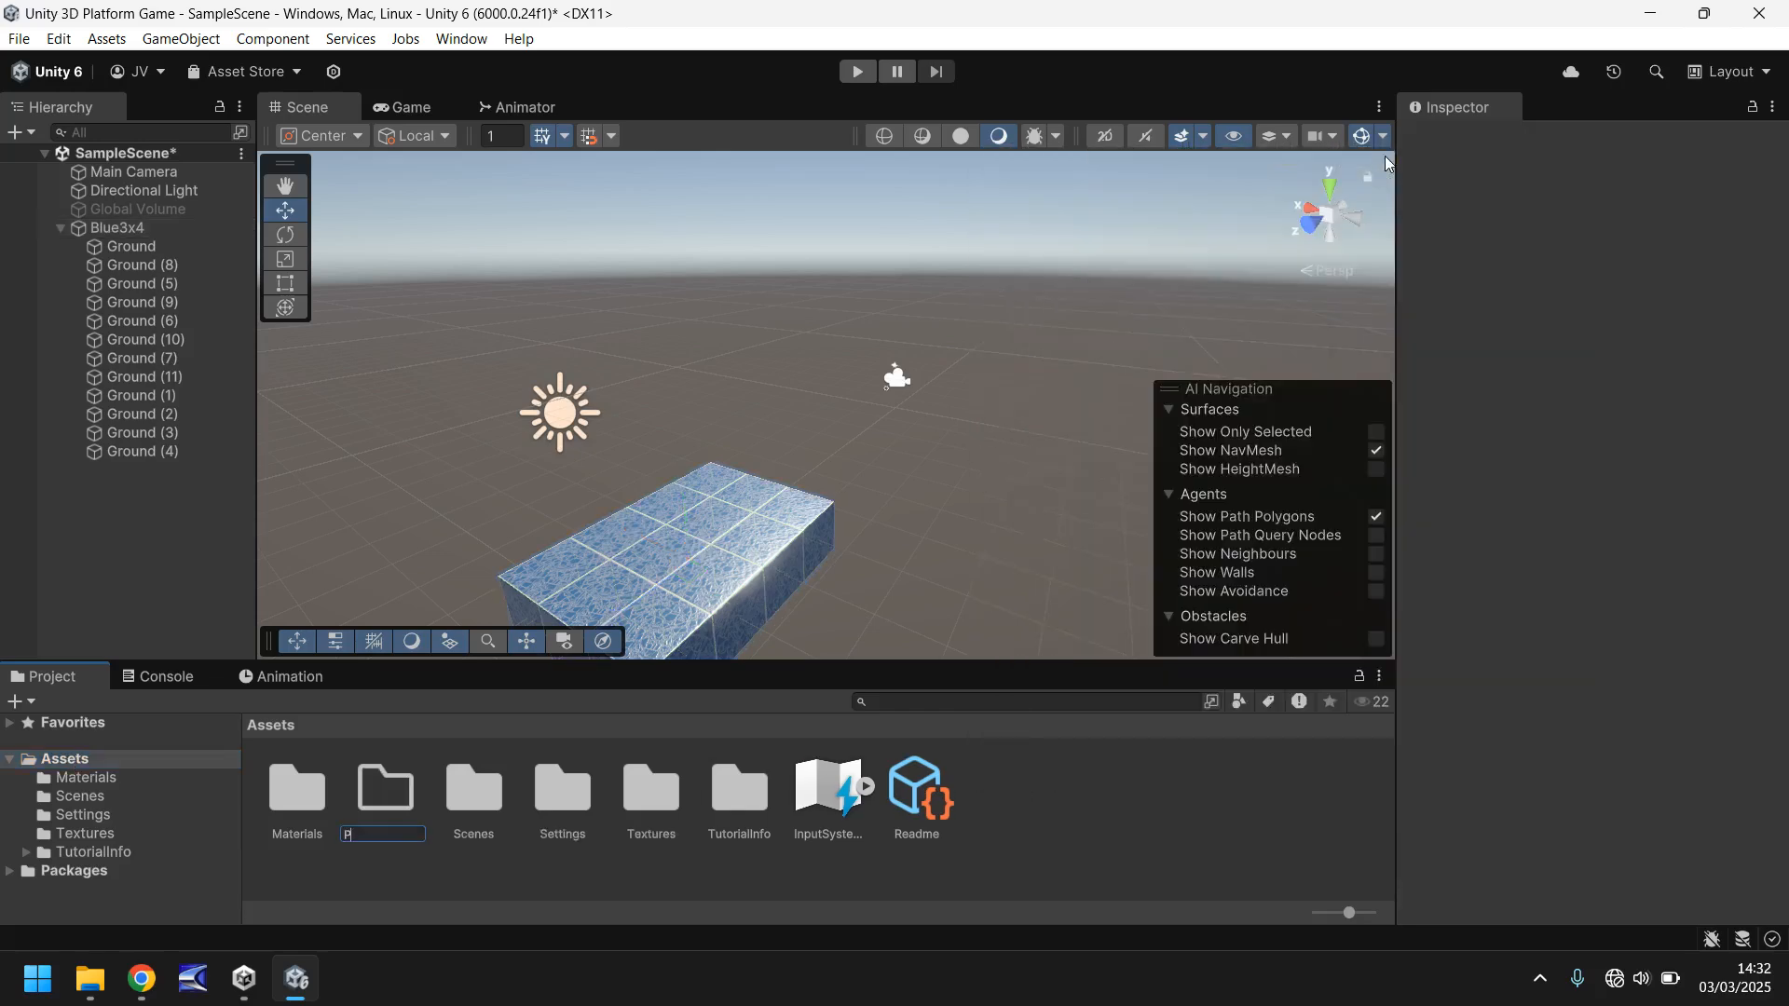
type("refabs")
key("Return")
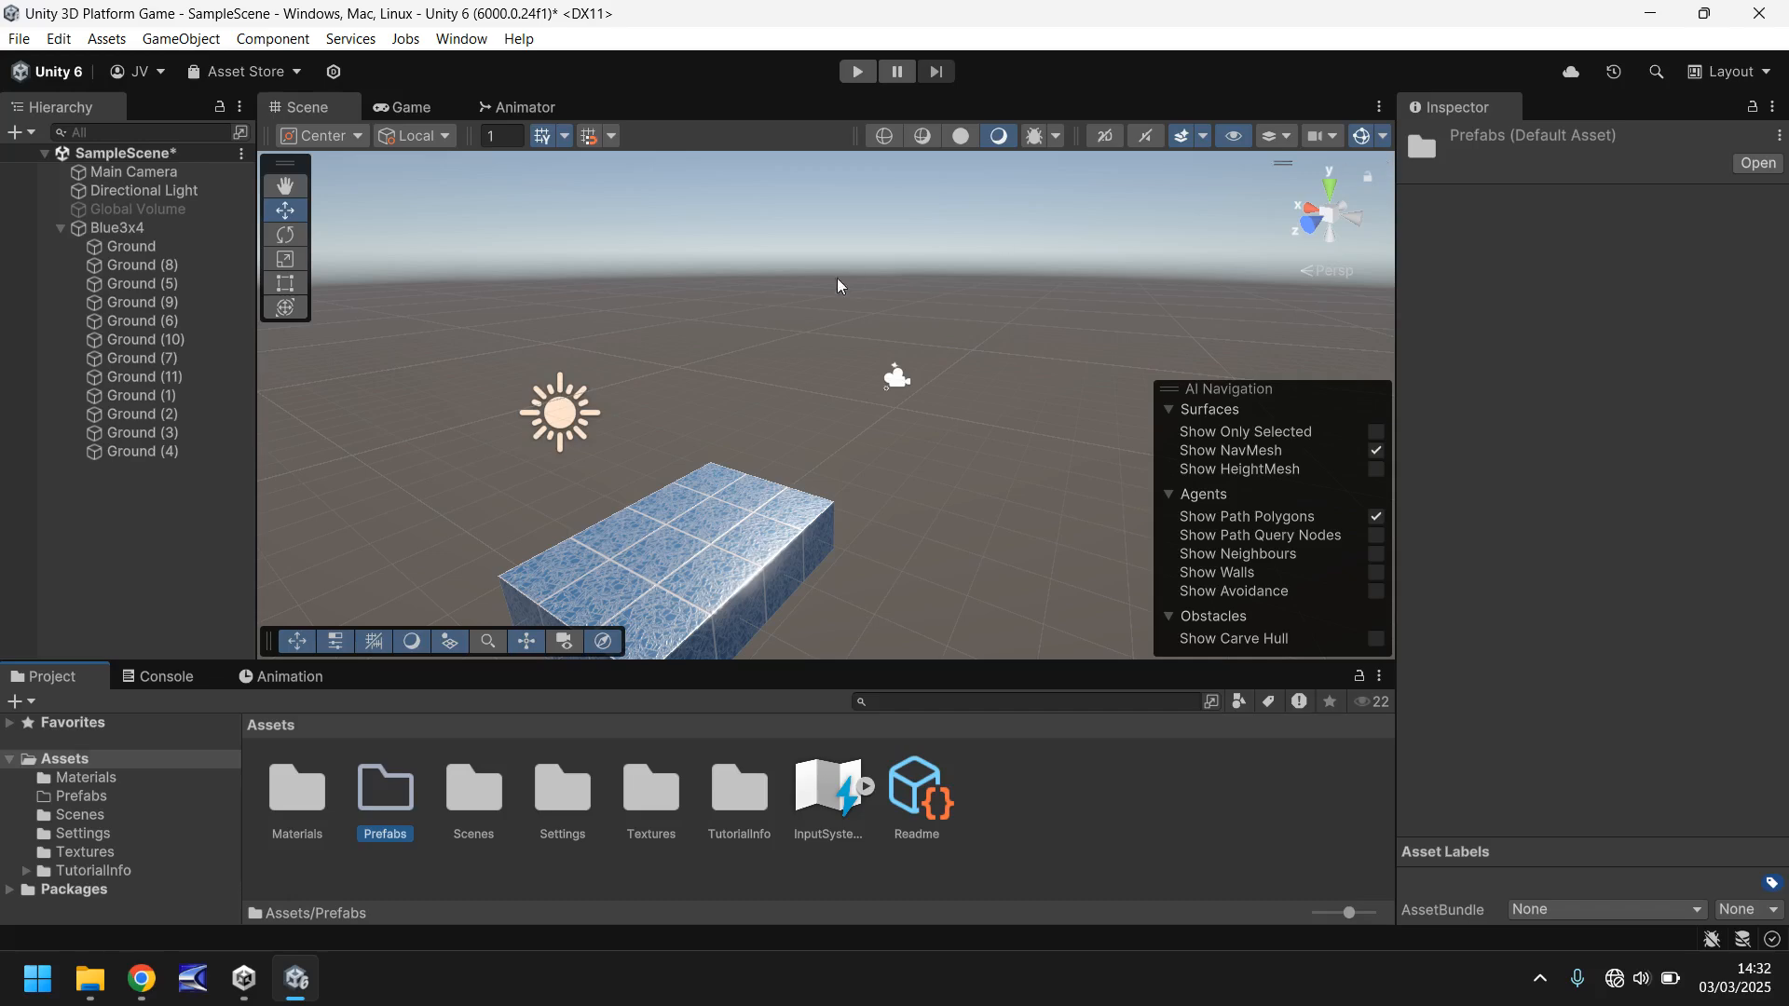
key("Return")
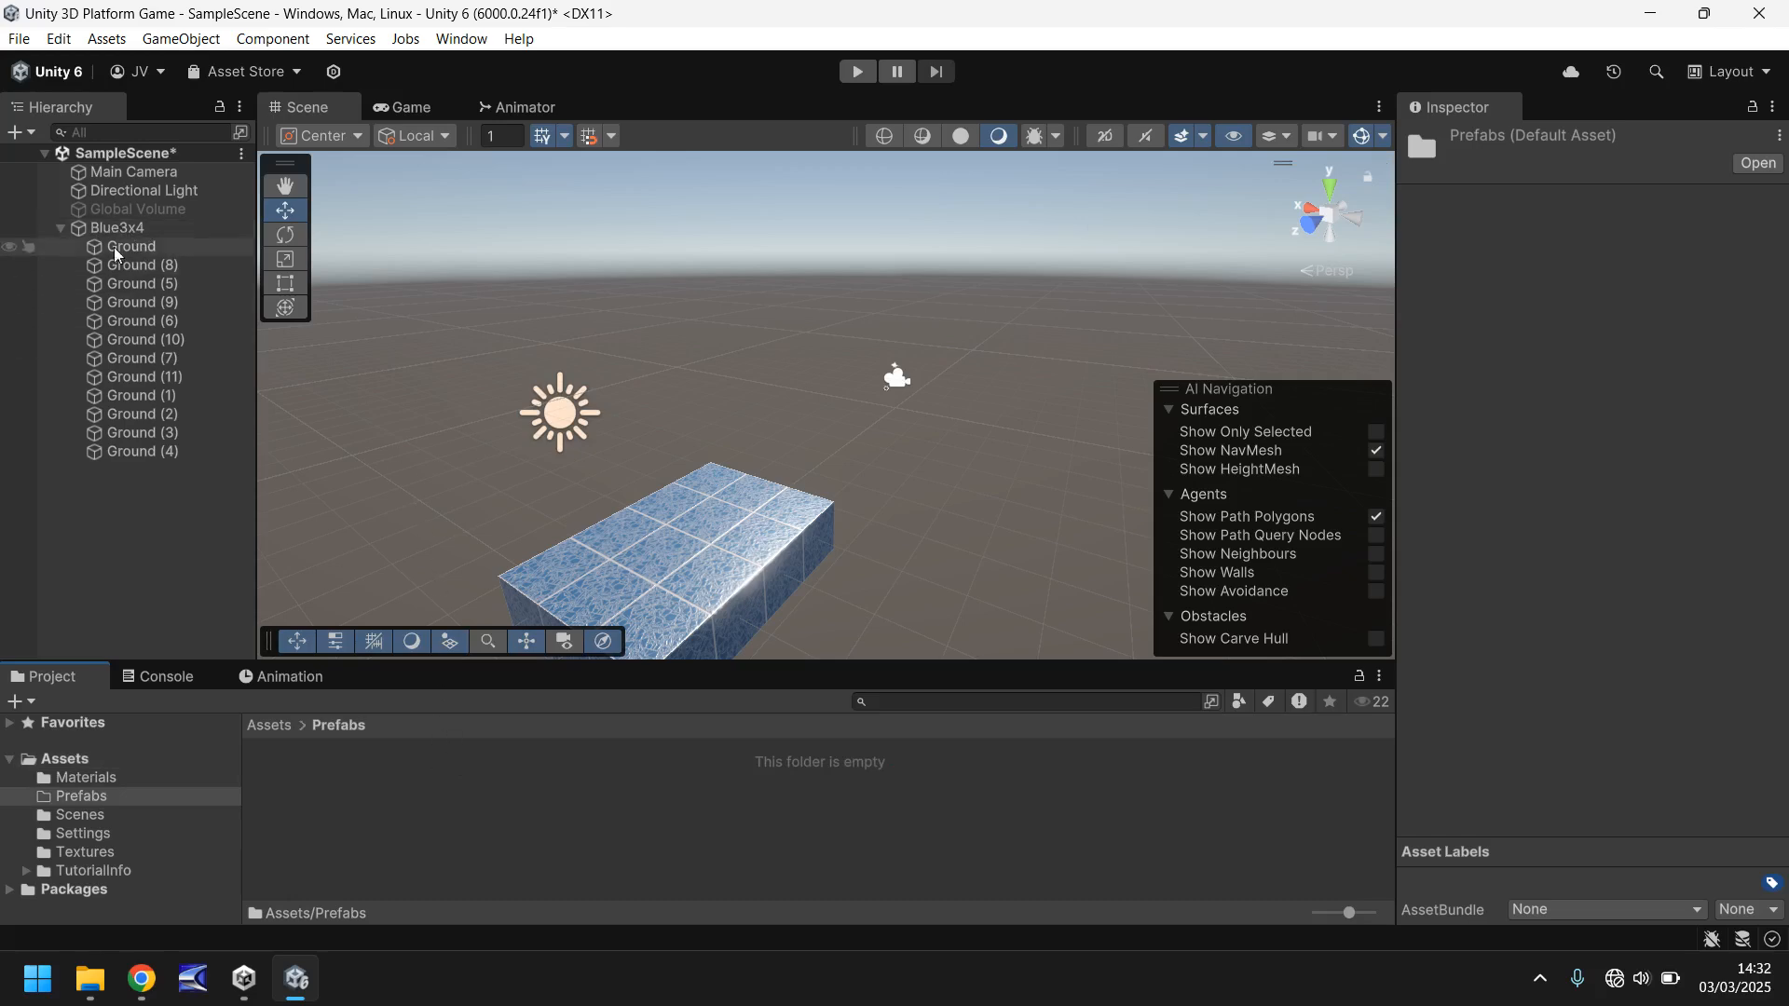
- Save the Blue3x4 group as a prefab in the Prefabs folder and collapse its list of child cubes
left_click_drag(110, 227, 371, 797)
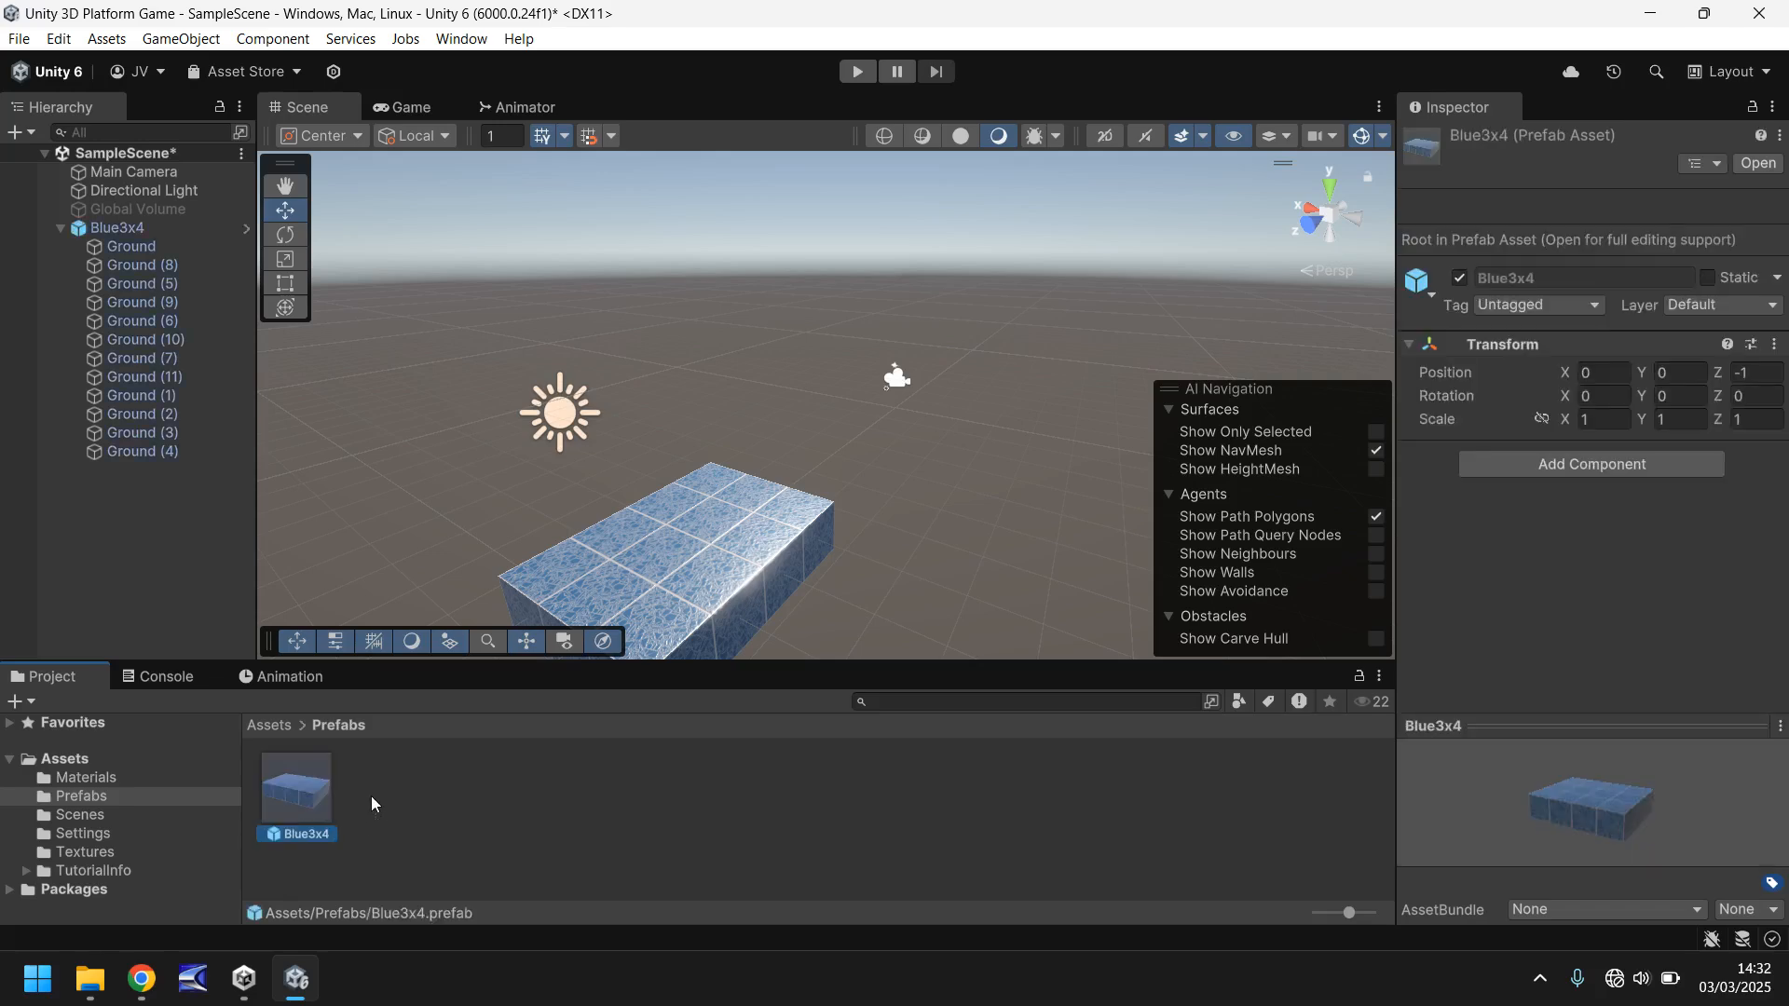
left_click(63, 225)
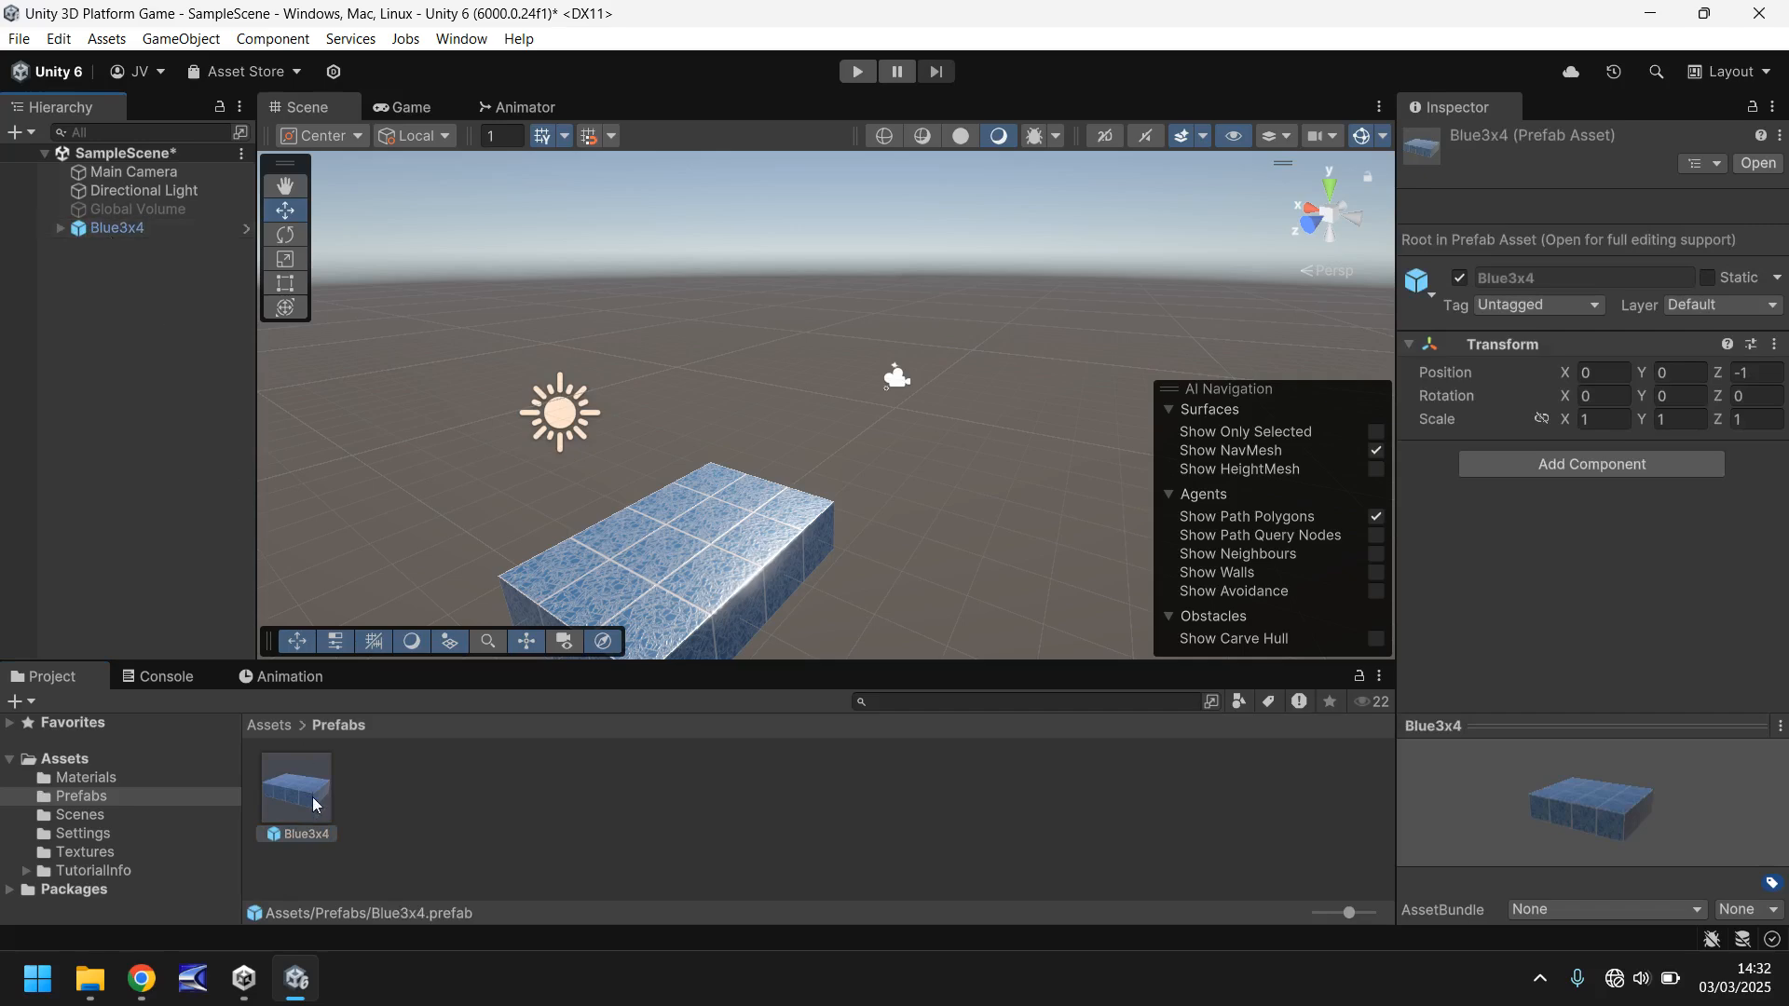
right_click_drag(862, 436, 813, 503)
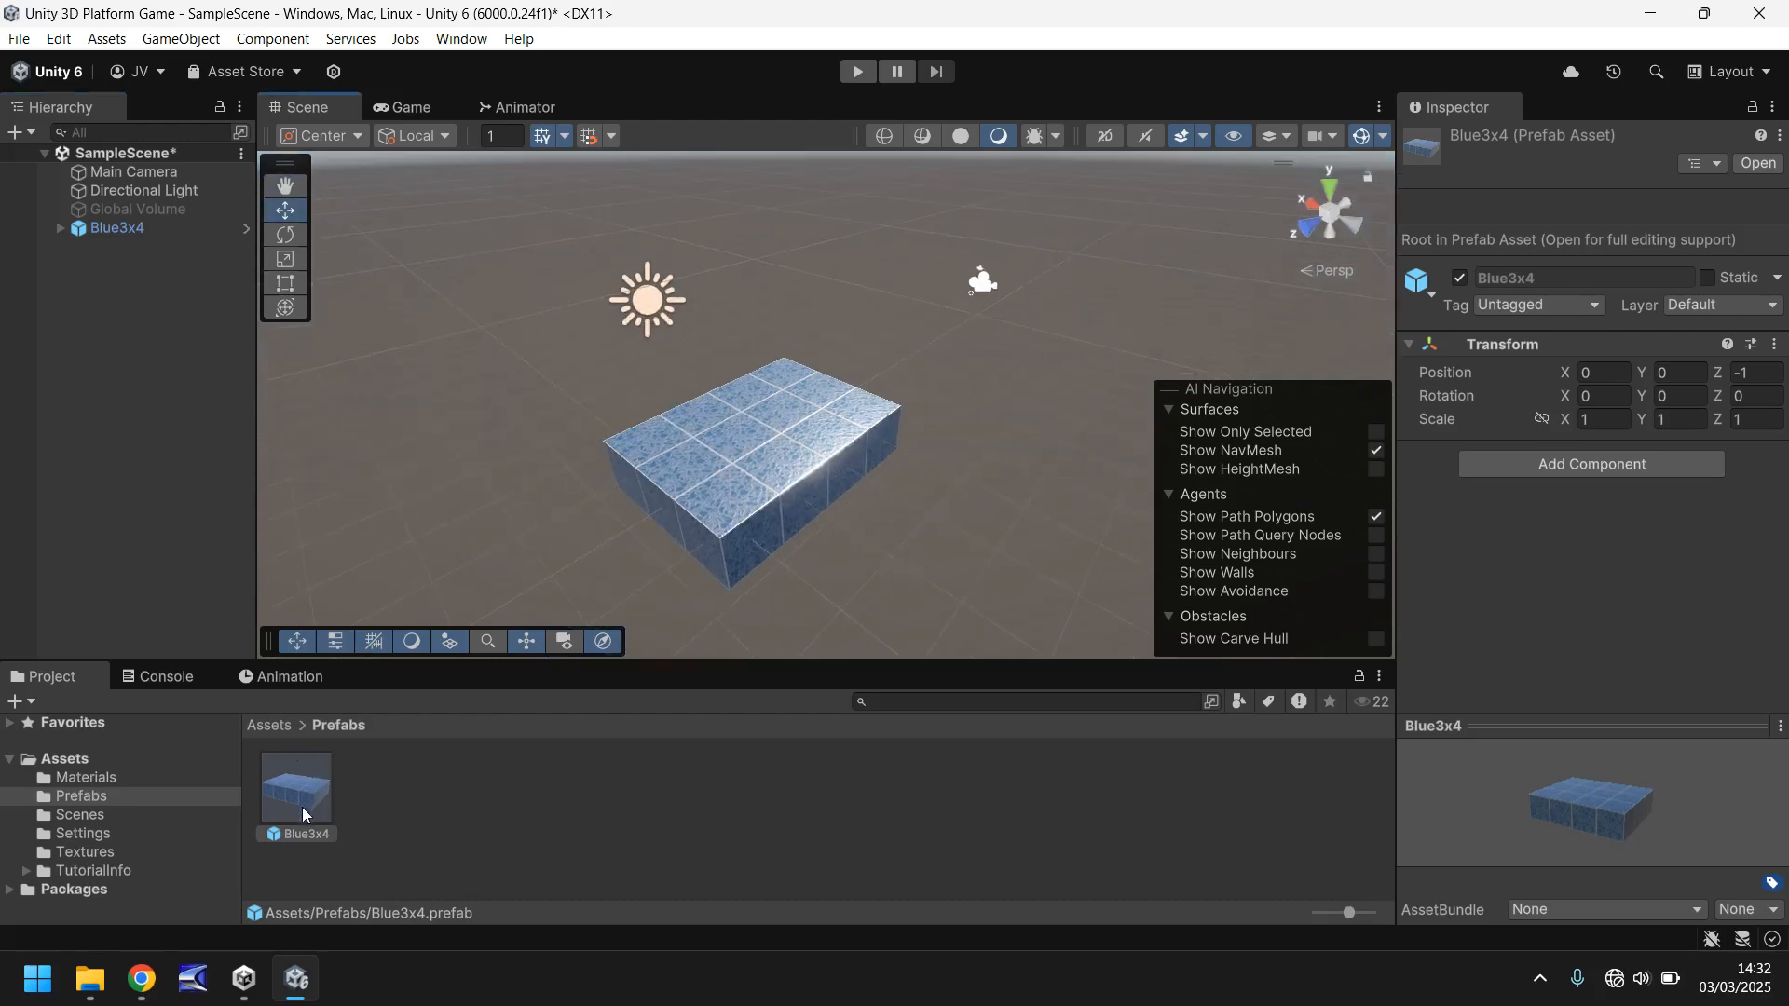
- Place a second Blue3x4 prefab instance in the scene and position it at X 0, Y 0, Z -5
left_click_drag(300, 798, 930, 383)
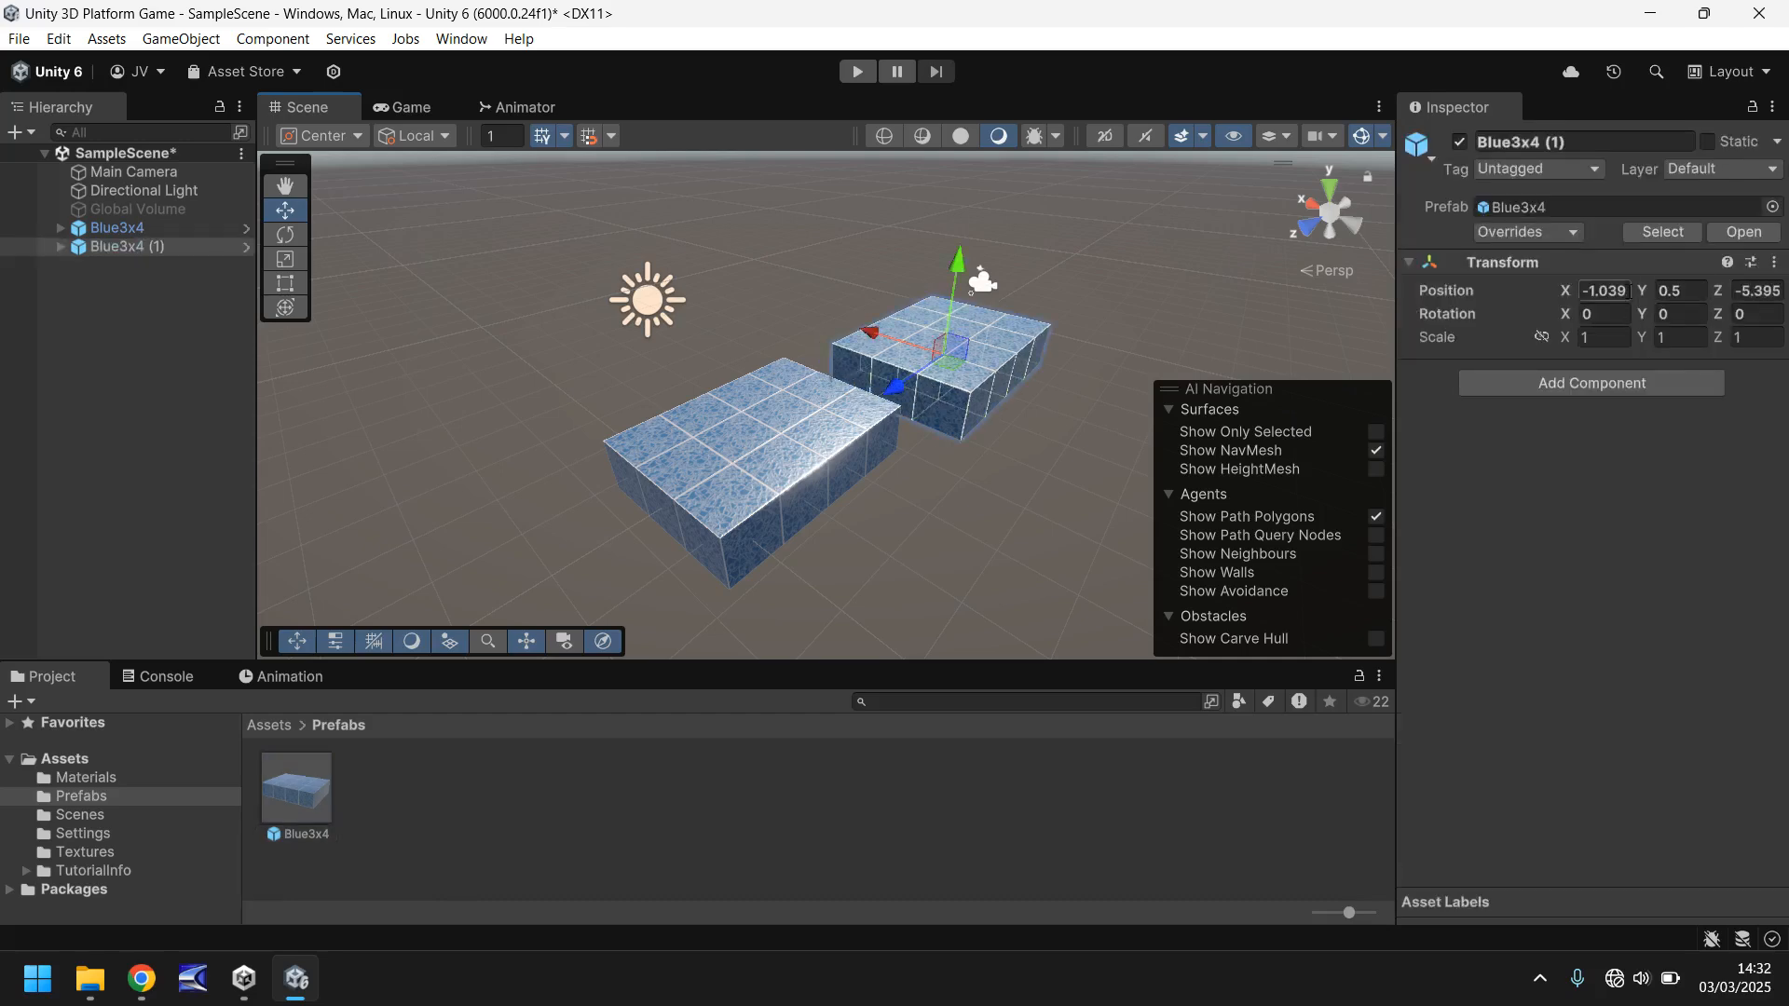
left_click(1611, 291)
type("0")
key("Tab")
type("0")
key("Tab")
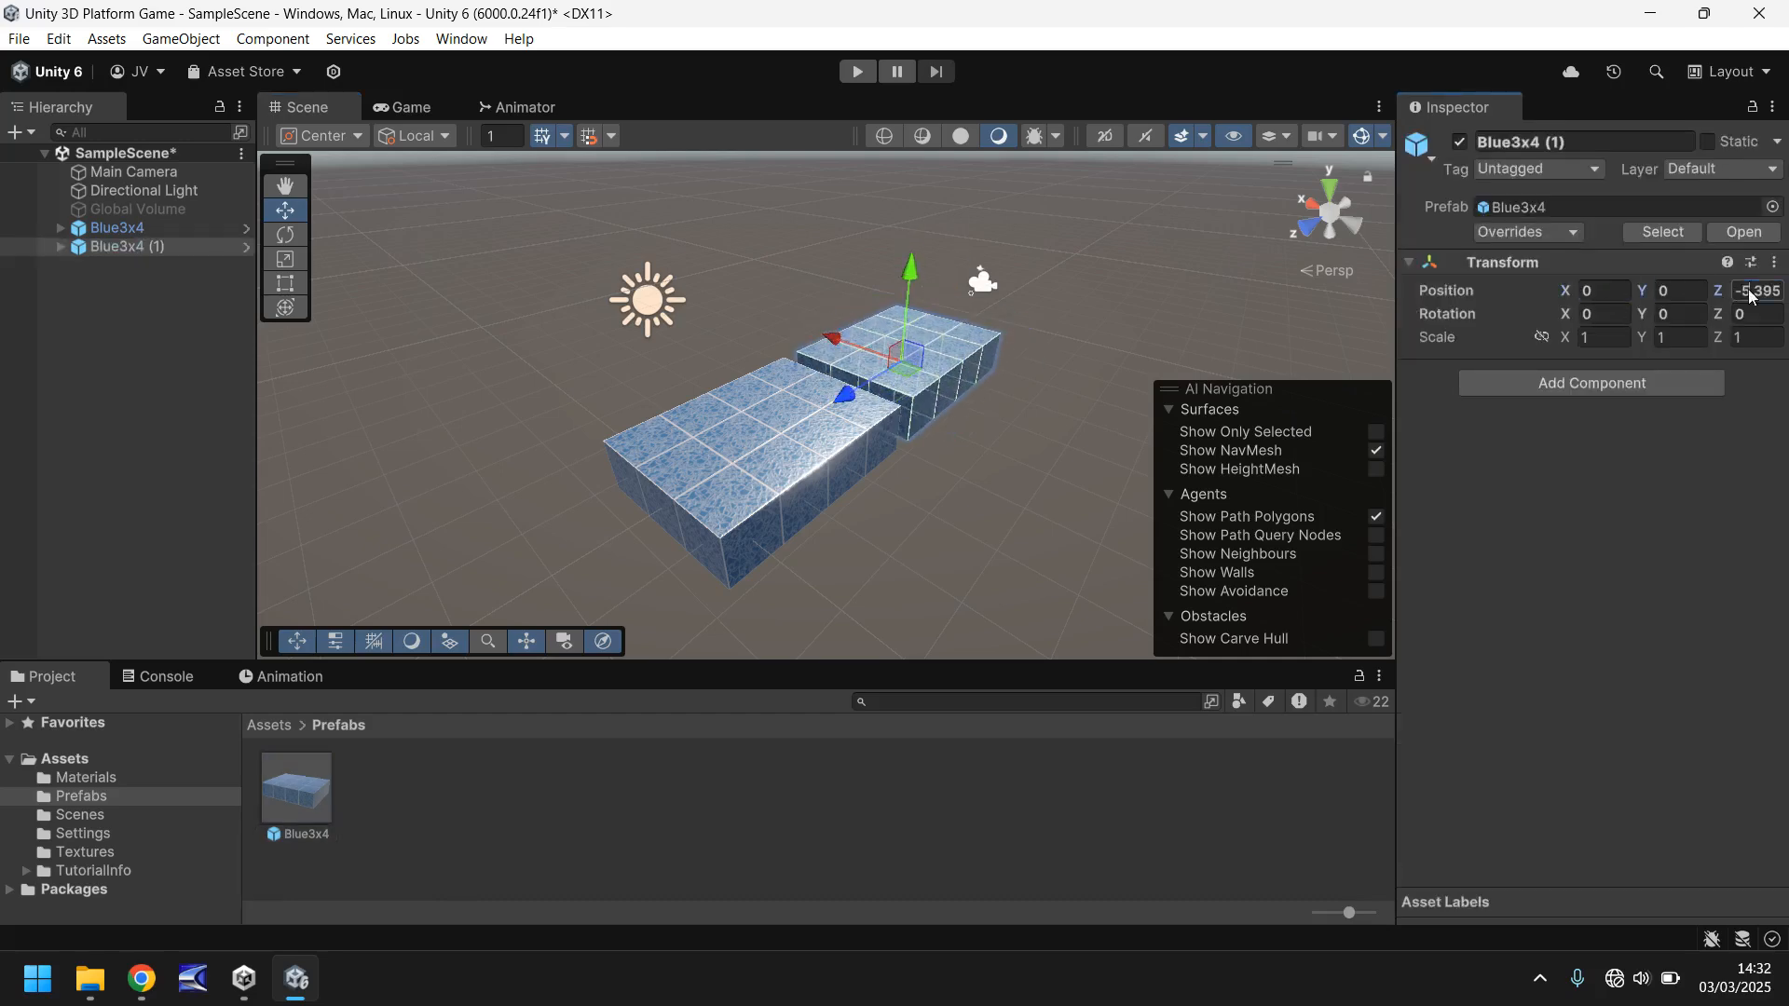
type("0")
left_click_drag(628, 526, 873, 419)
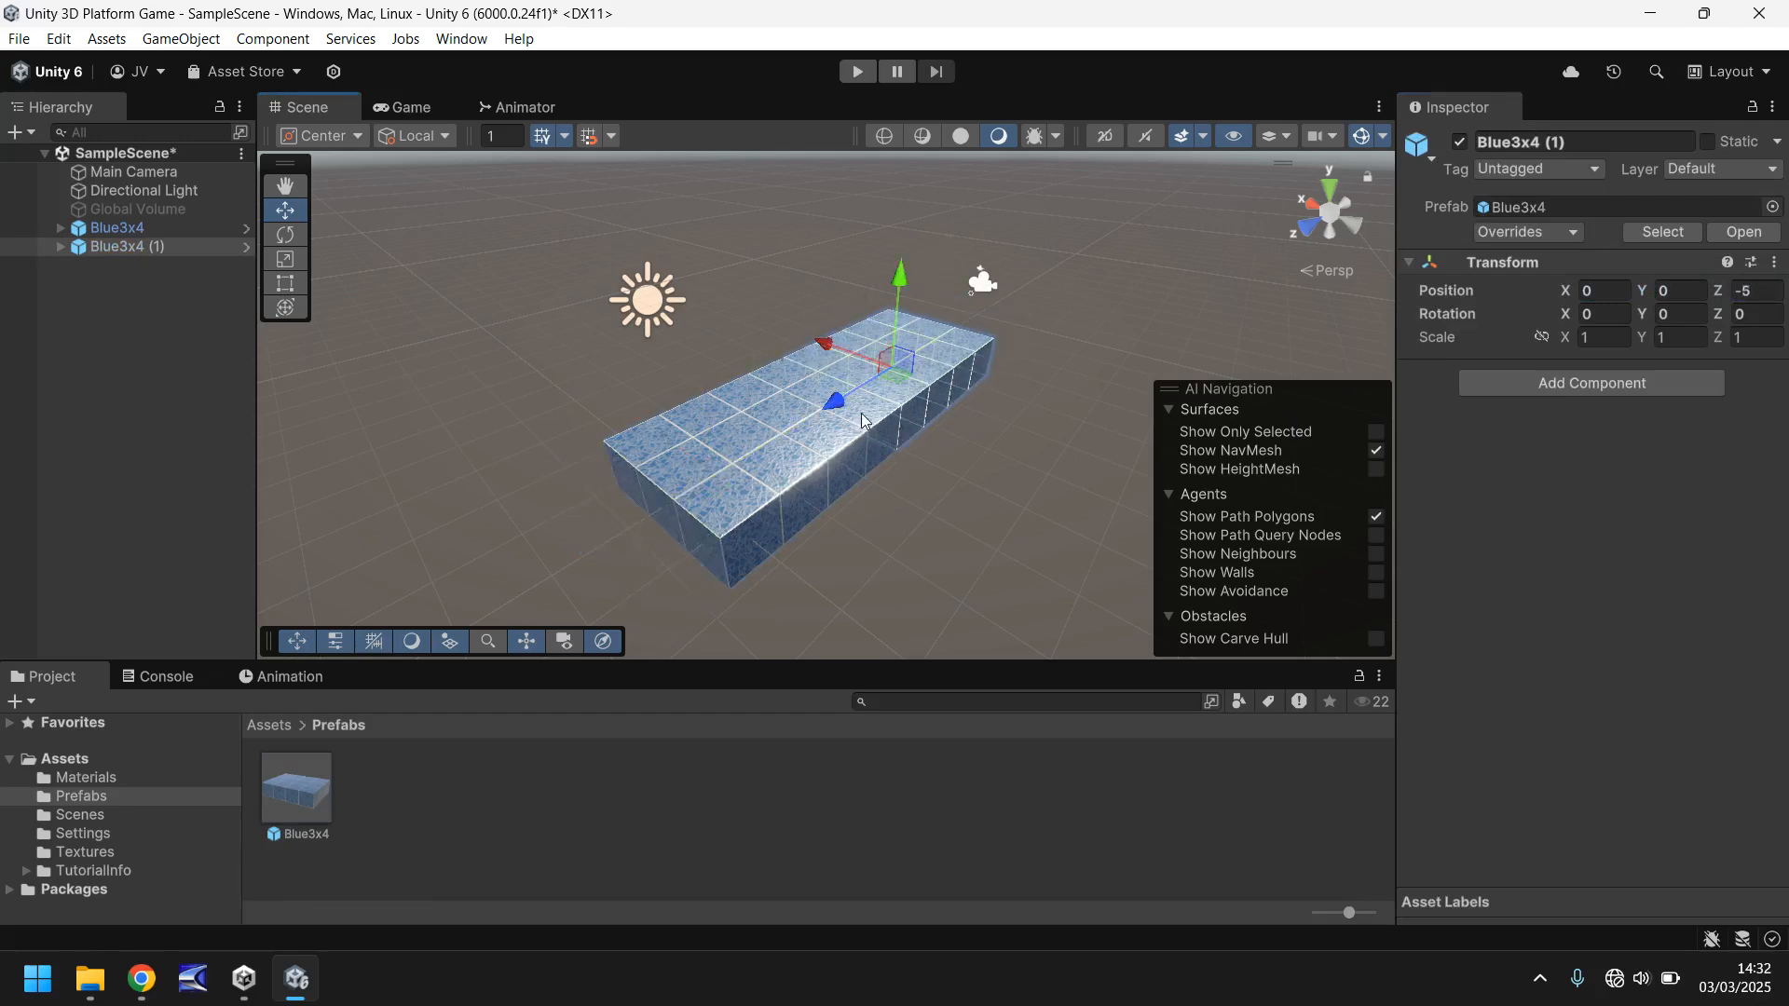
- Duplicate the Blue3x4 (1) block twice along the X axis, placing the last copy at X -6, Y 0, Z -5
key("ctrl+d")
left_click_drag(824, 343, 1147, 455)
key("ctrl+d")
right_click_drag(930, 432, 879, 467)
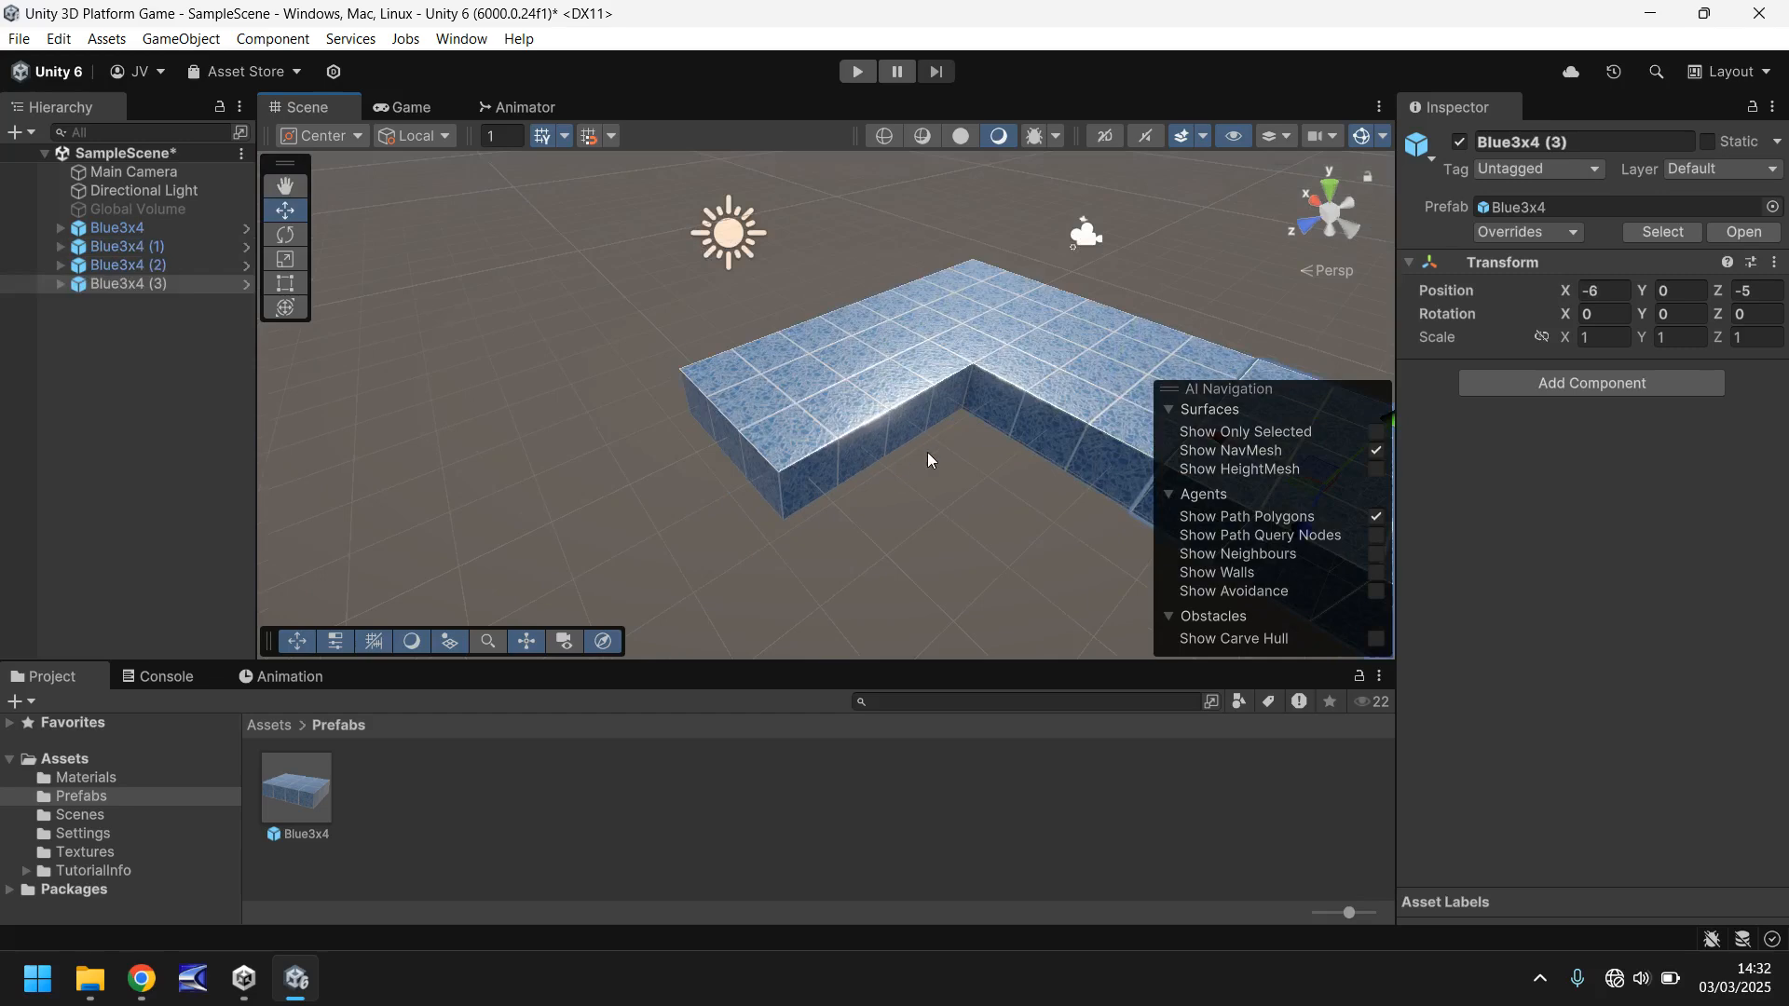
key("f")
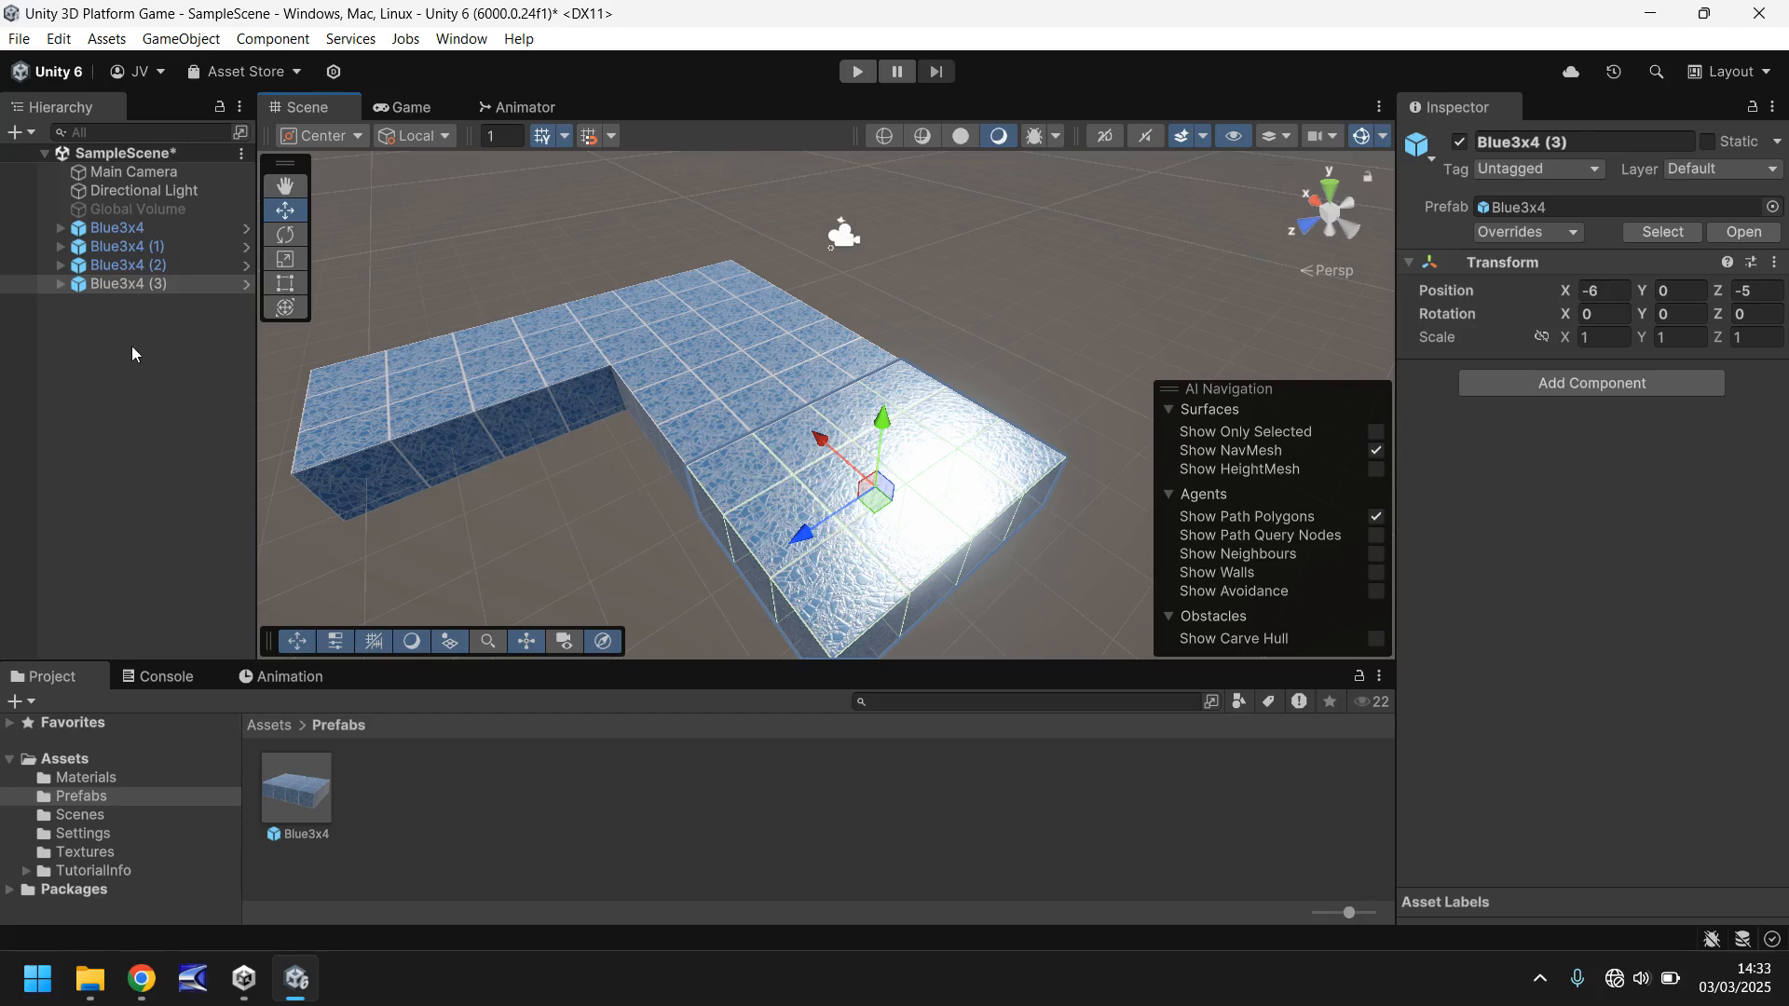
- Unpack the Blue3x4 (3) instance completely from its prefab and expand it to show its child cubes
left_click(119, 319)
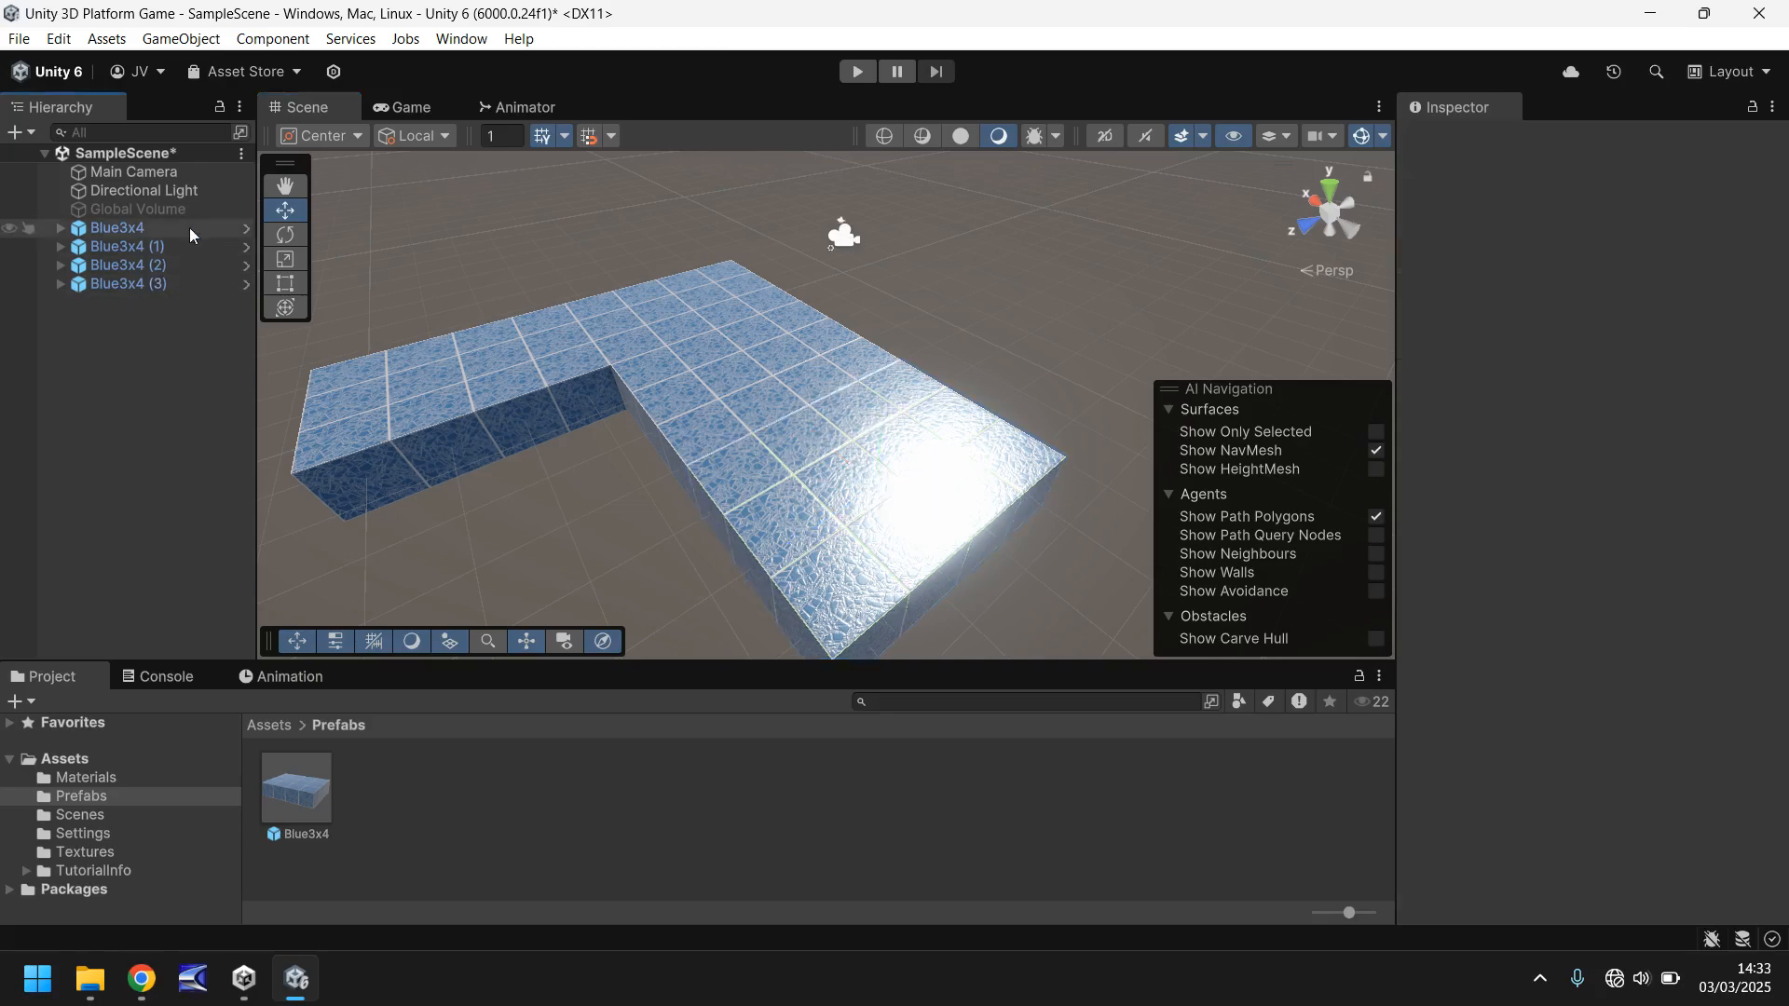
right_click(126, 283)
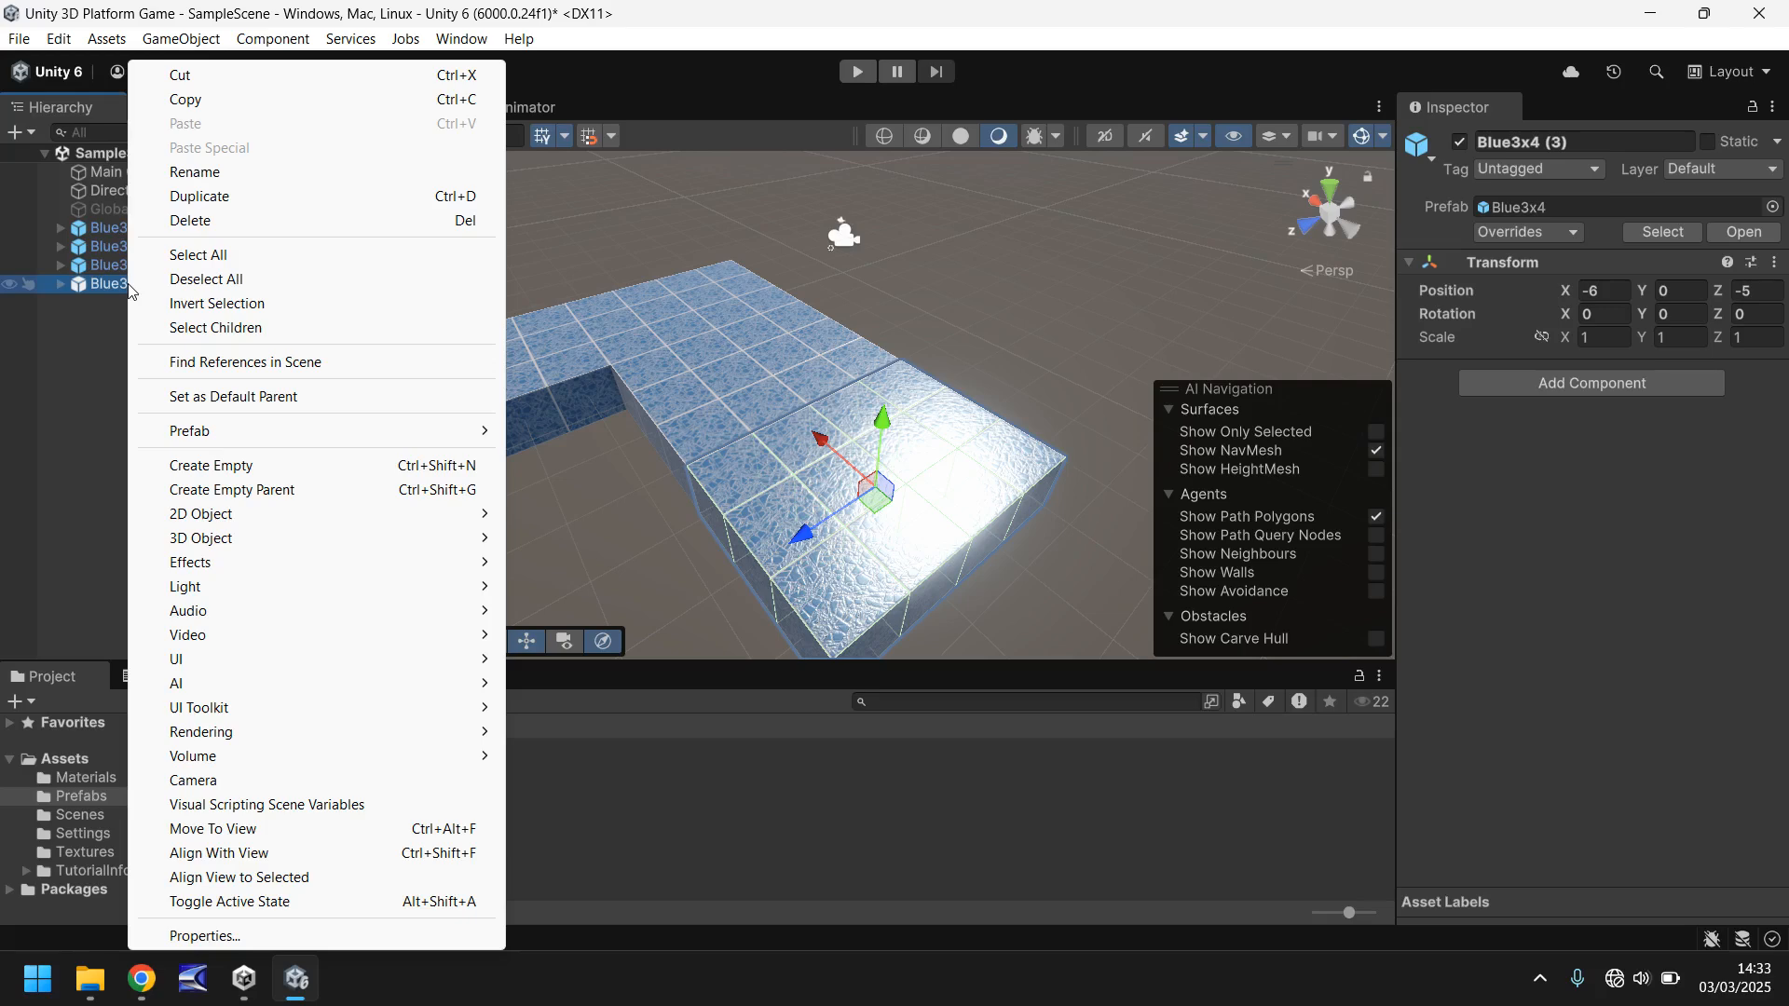
mouse_move(213, 433)
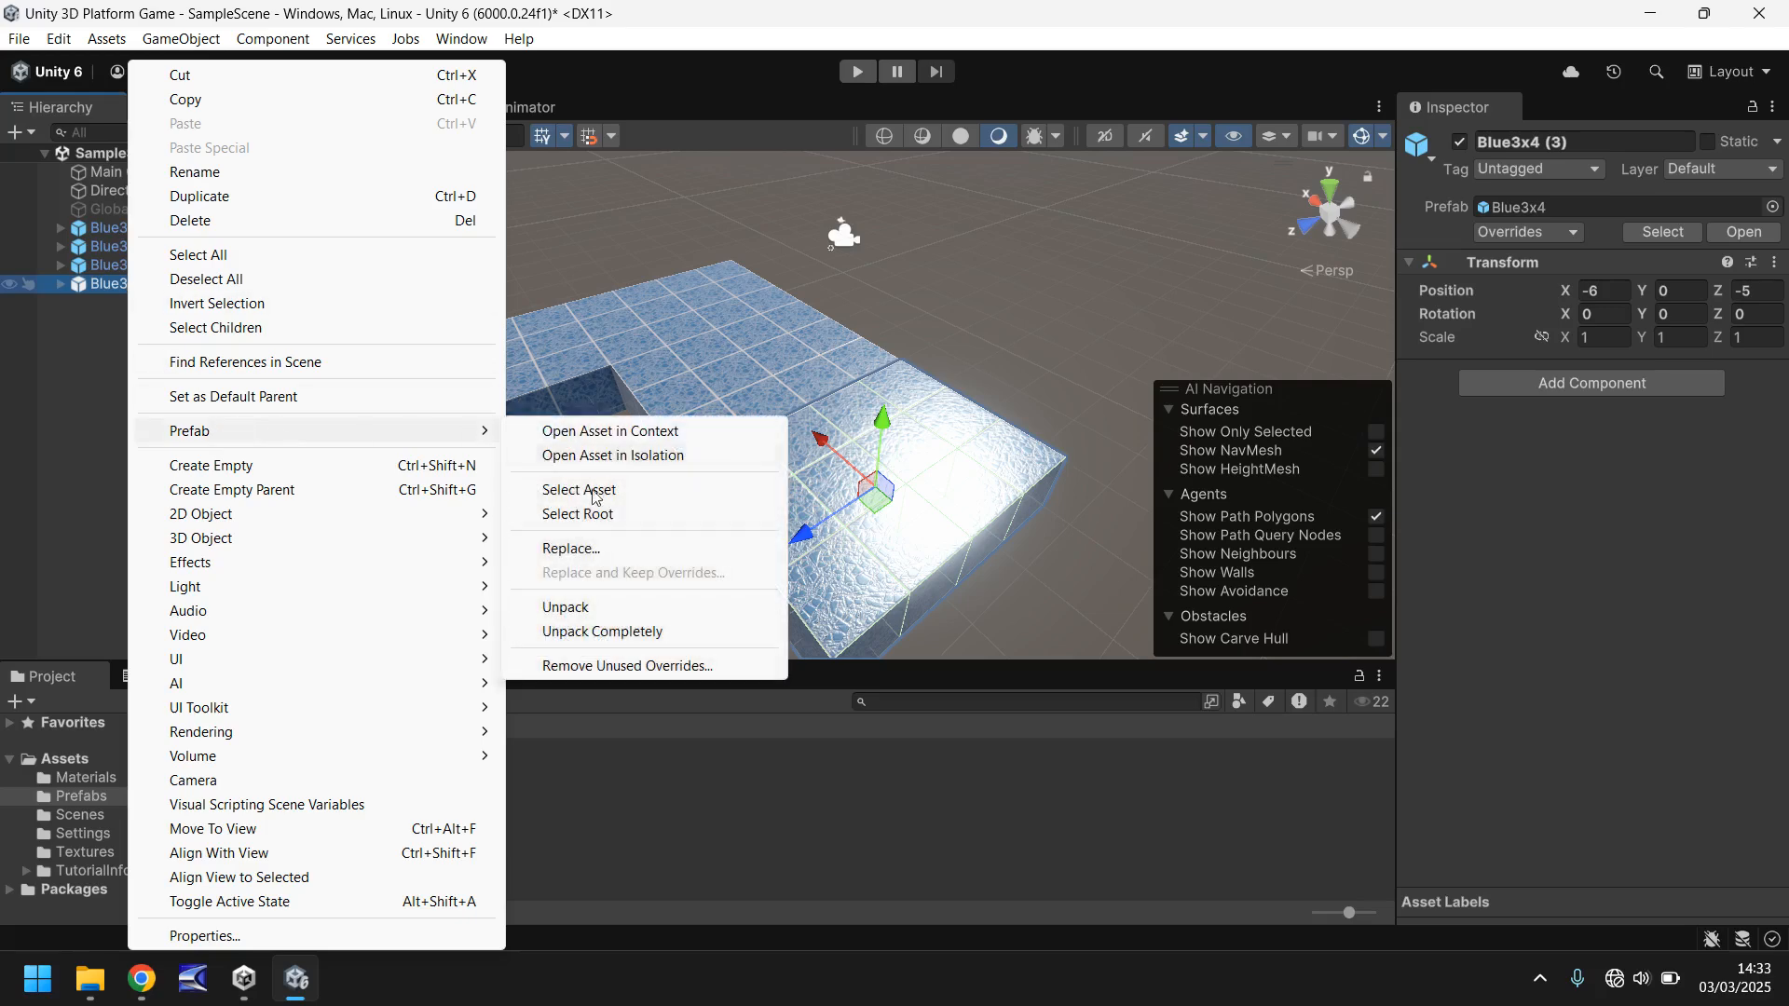
left_click(604, 632)
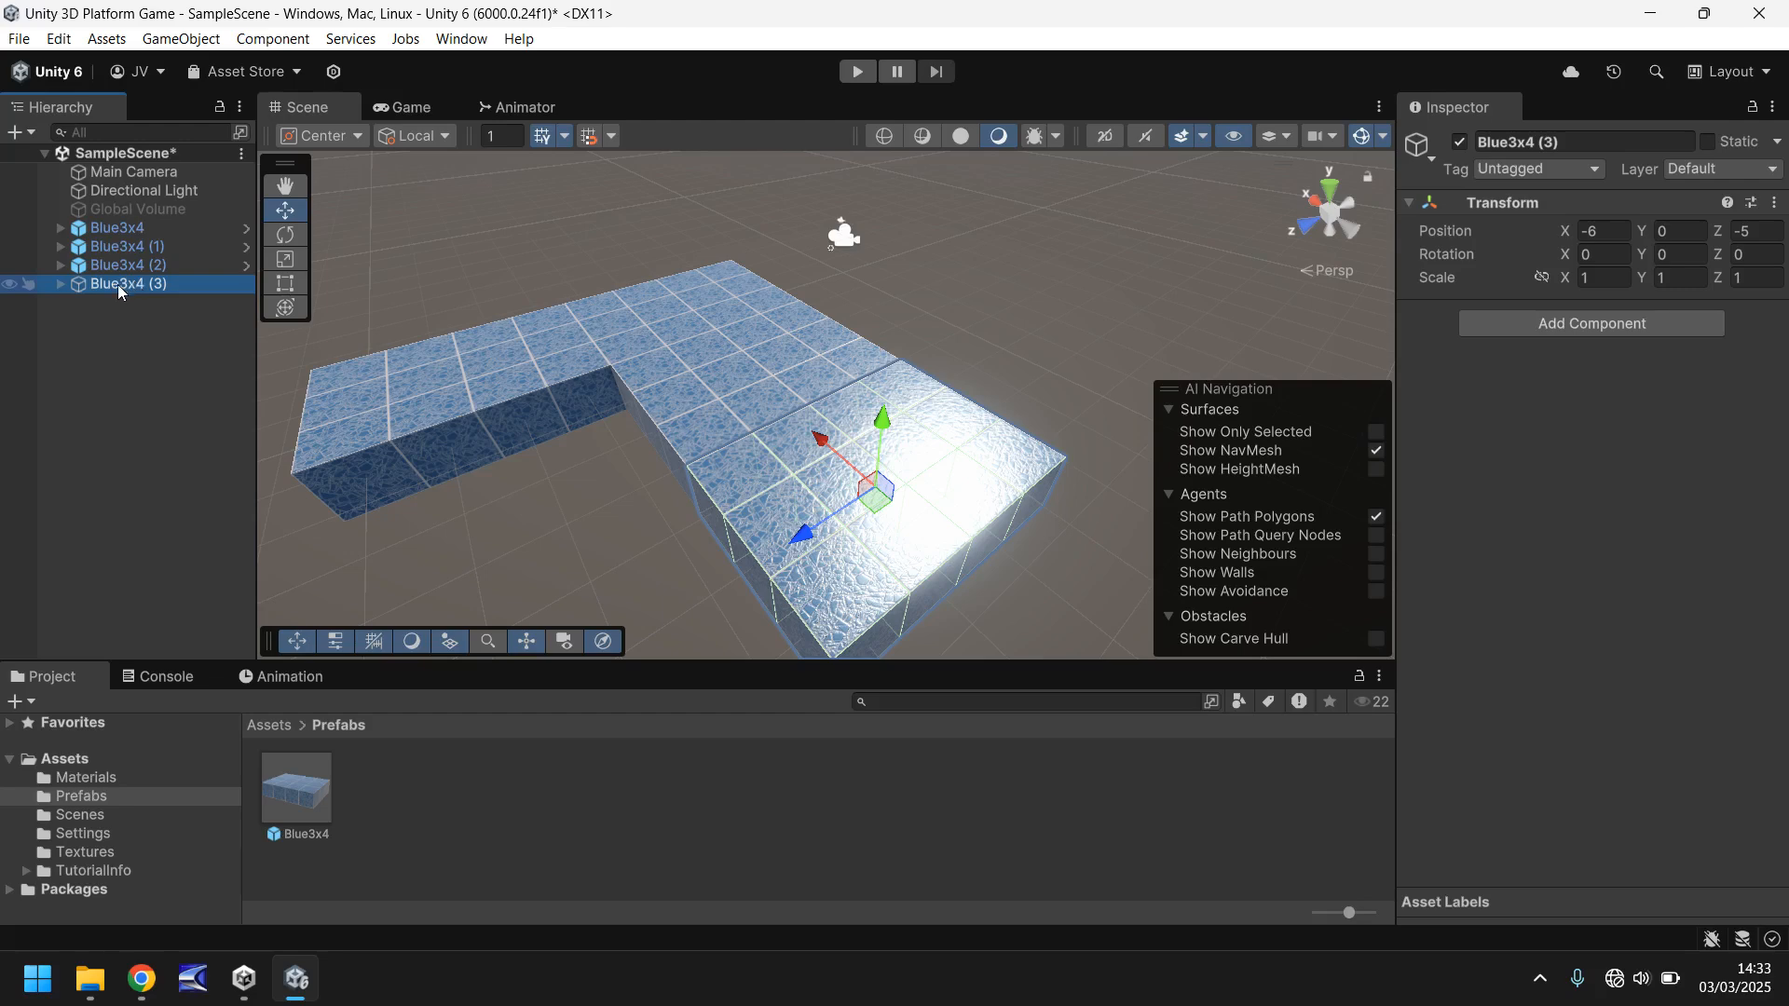
left_click(60, 285)
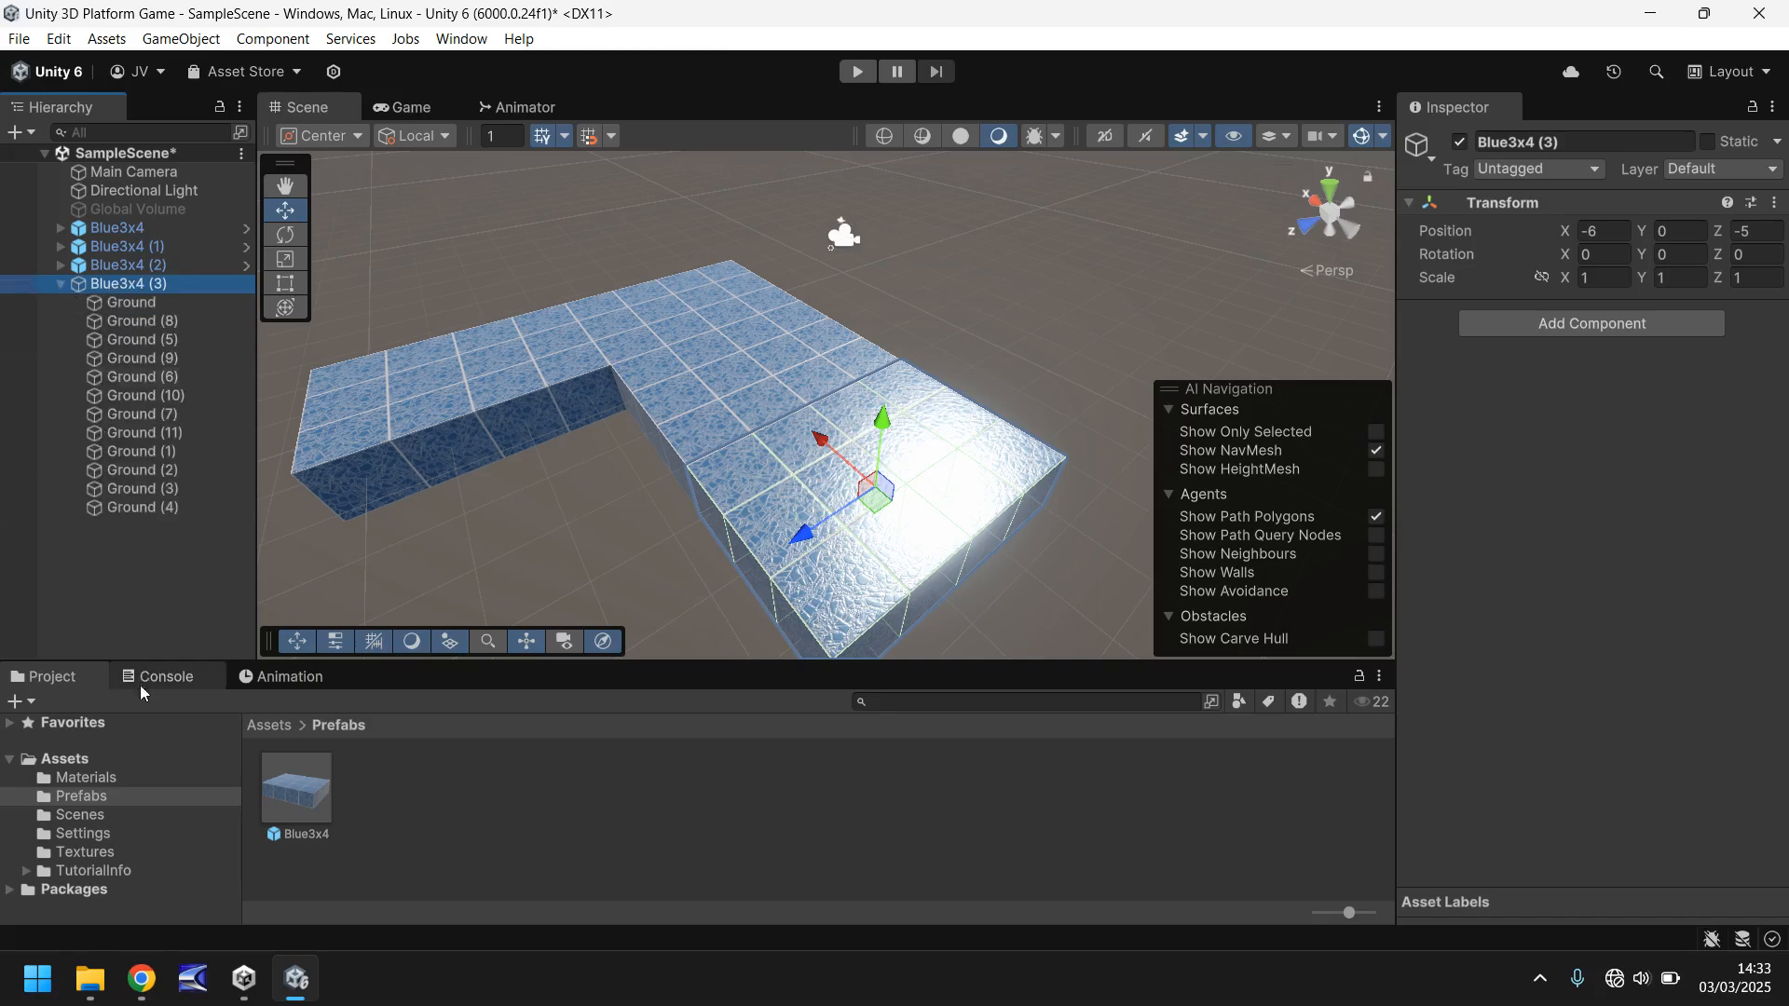
- Apply the Floor02, Floor03 and Floor05 materials to separate cubes of the Blue3x4 (3) block
left_click(83, 777)
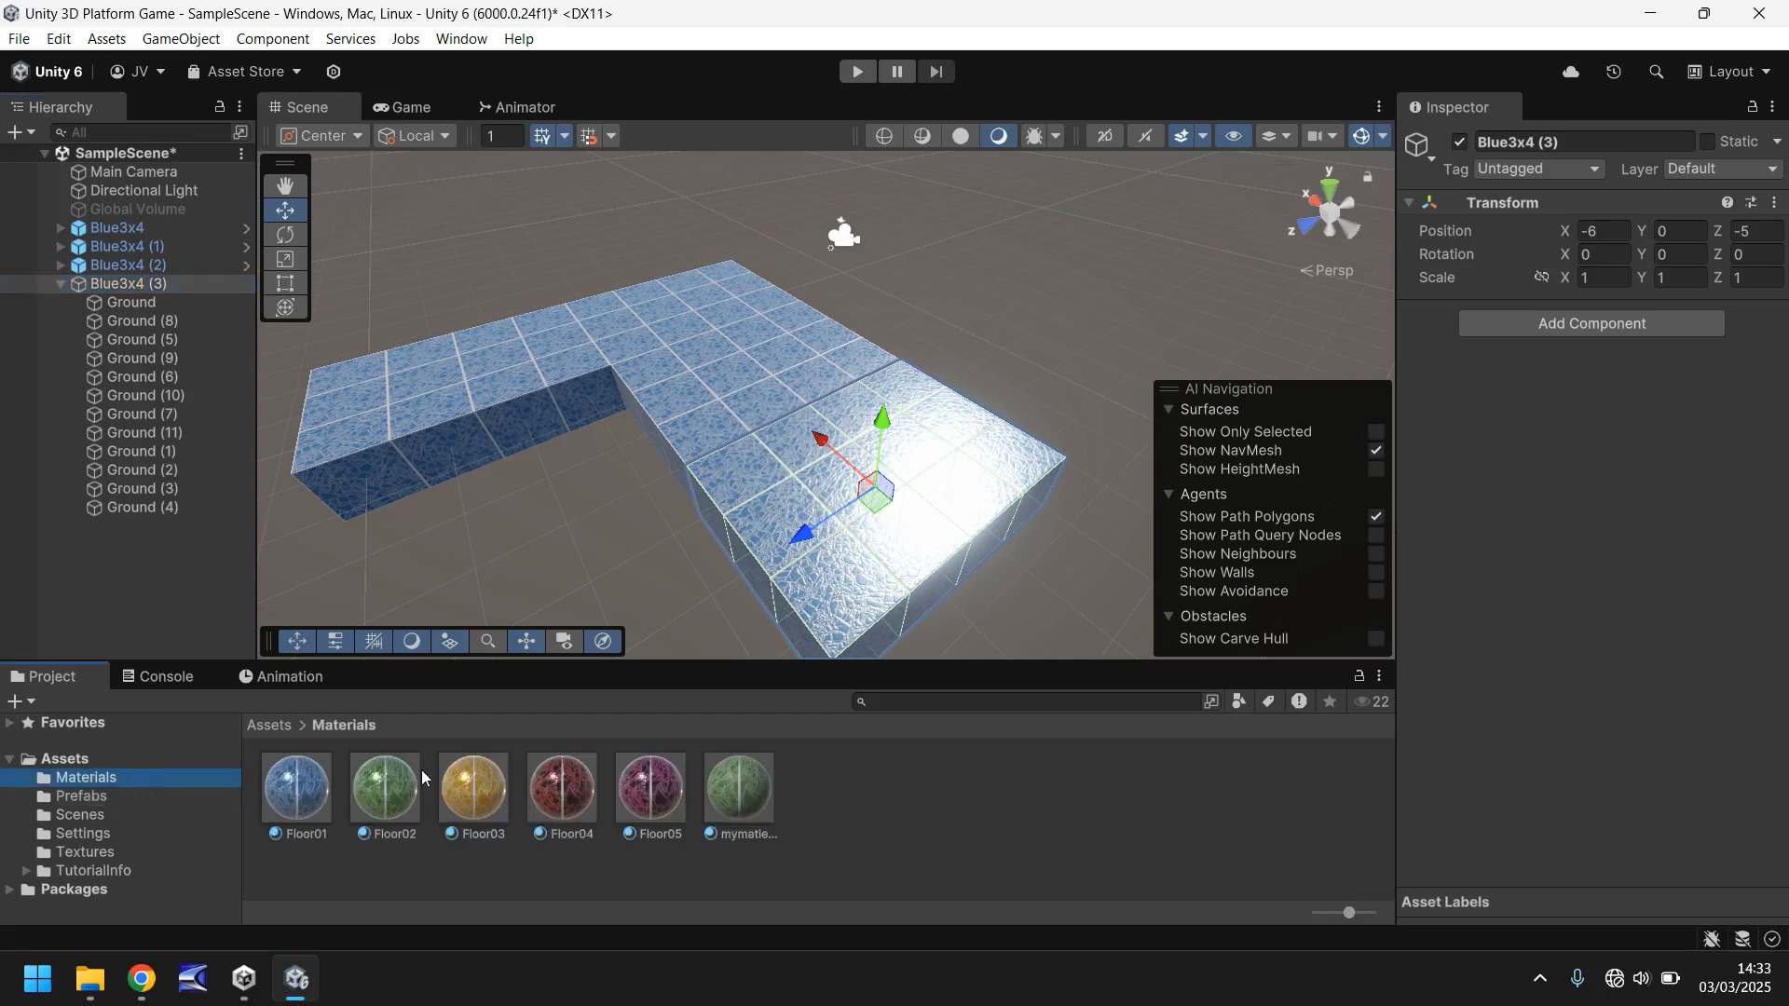
left_click_drag(384, 787, 825, 494)
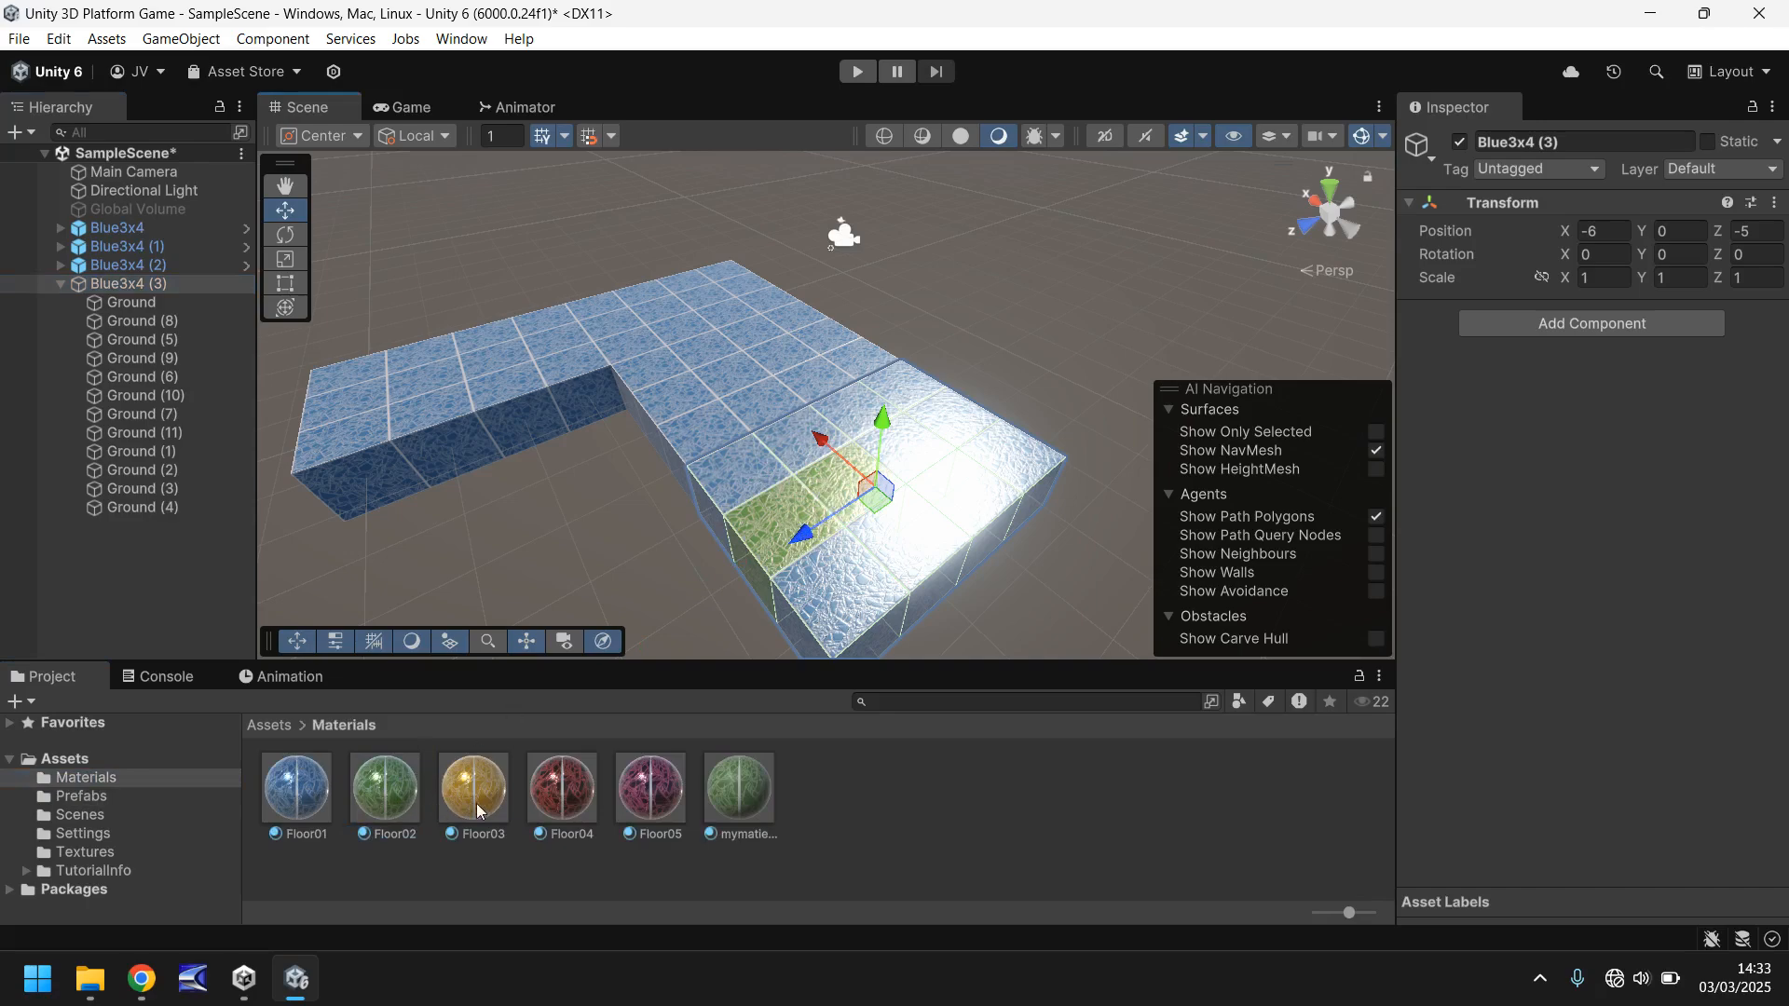
left_click_drag(480, 806, 855, 414)
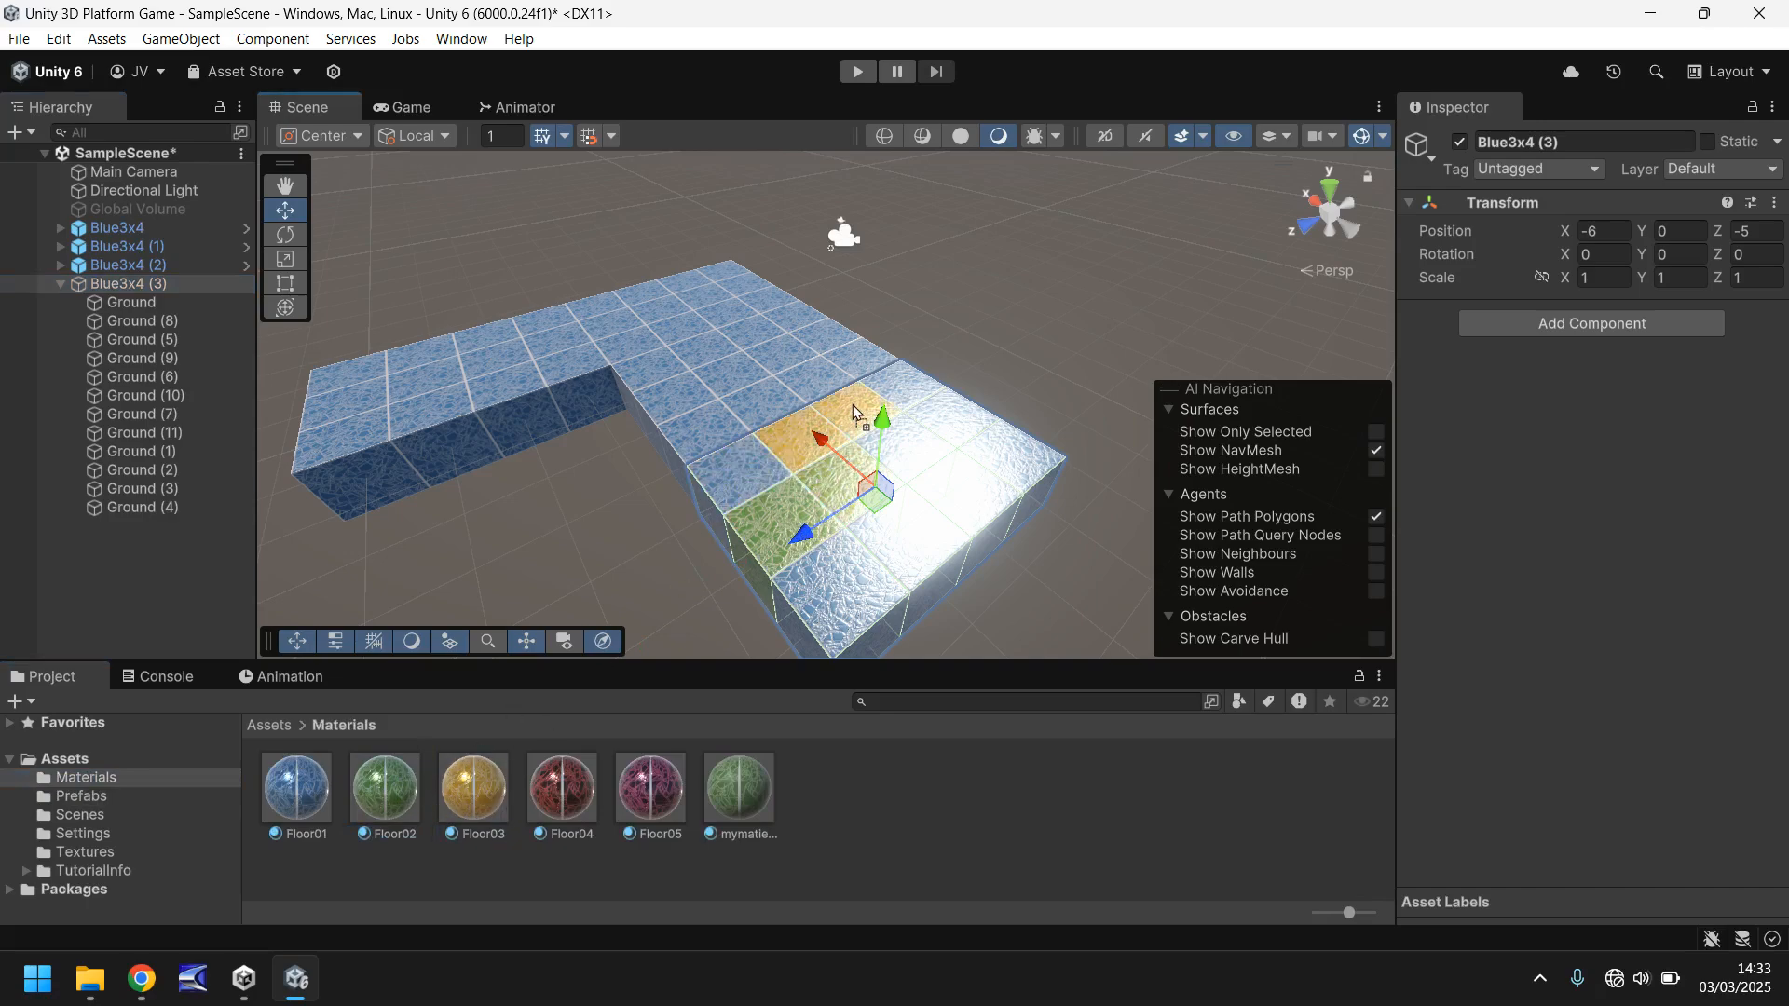
left_click_drag(640, 799, 1006, 482)
left_click_drag(674, 790, 945, 427)
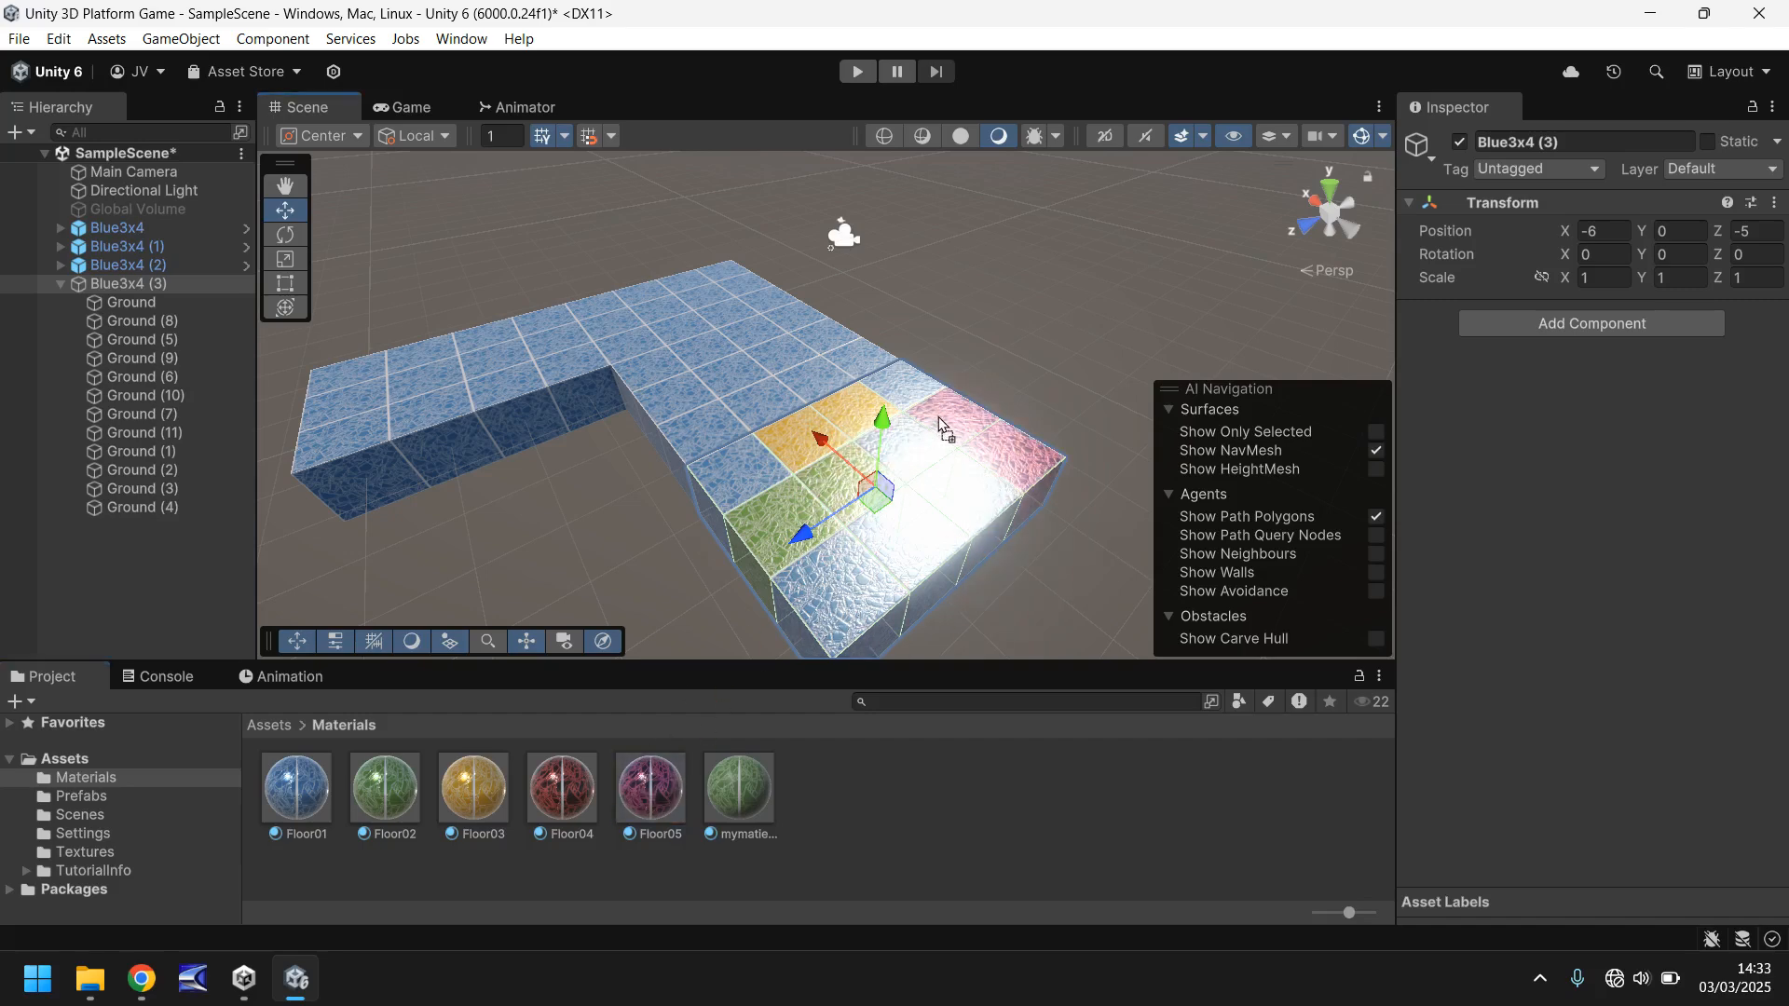
- Rename the Blue3x4 (3) object to Multi3x4 and save it as a prefab in the Prefabs folder
left_click(89, 289)
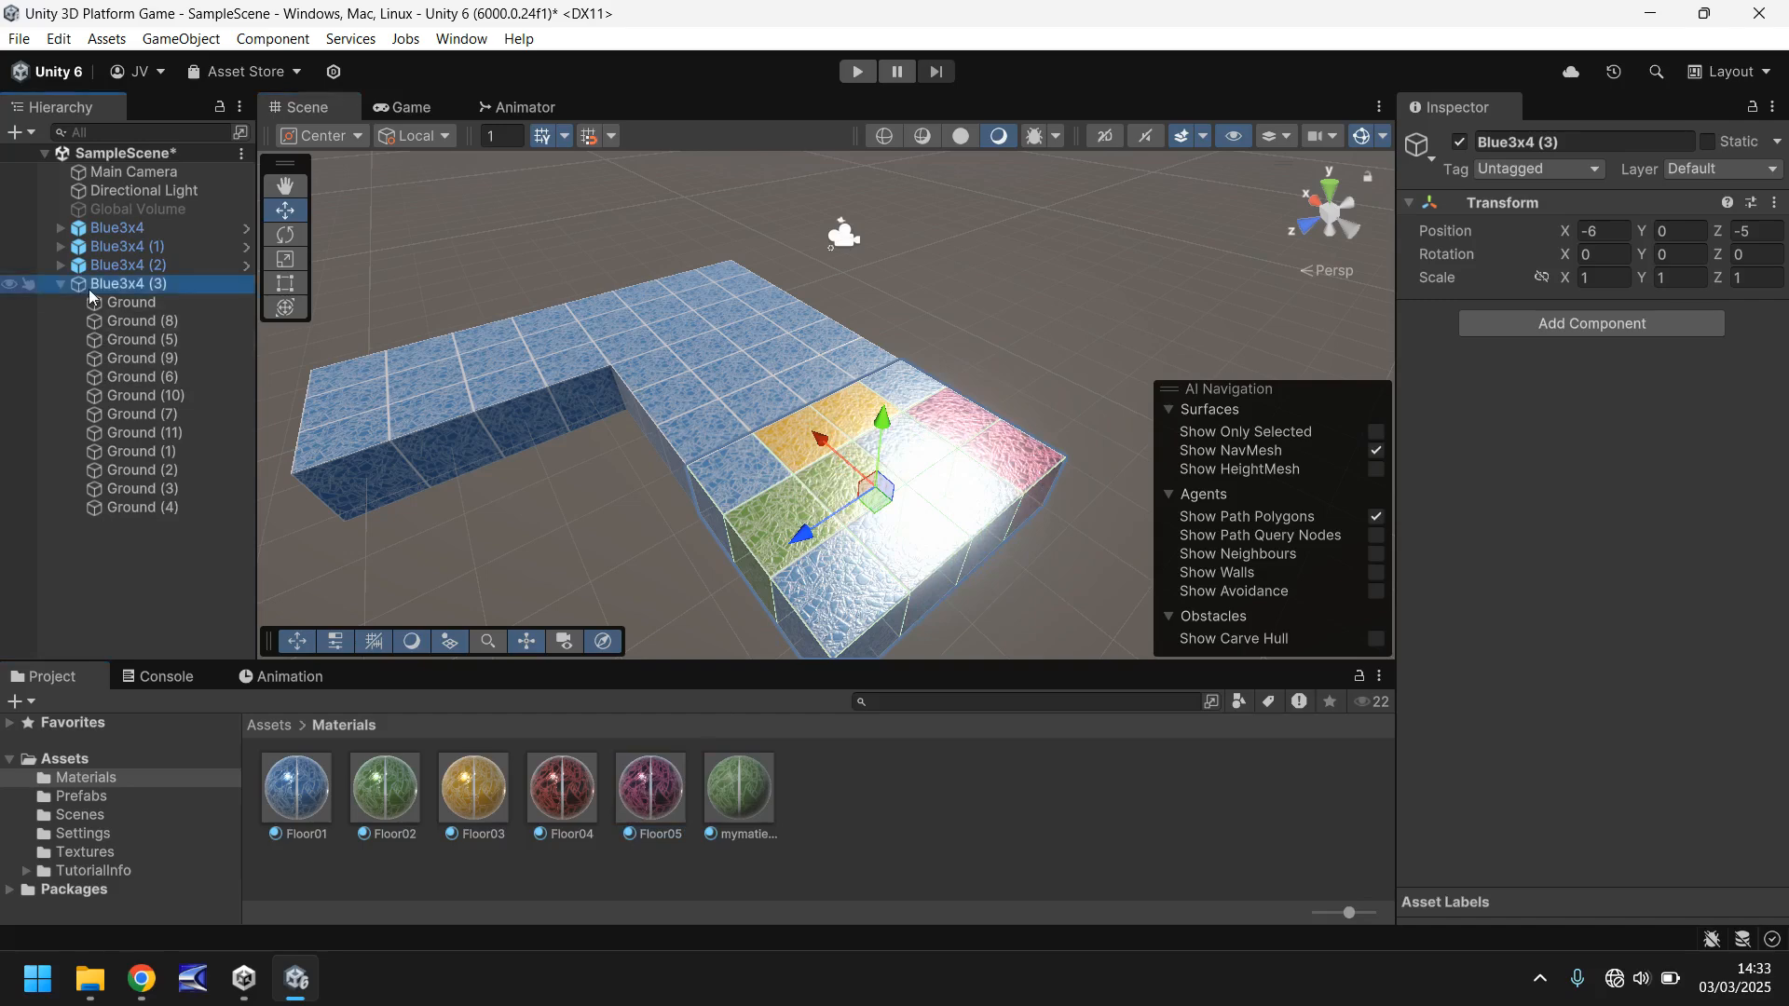
type("Multi3x4")
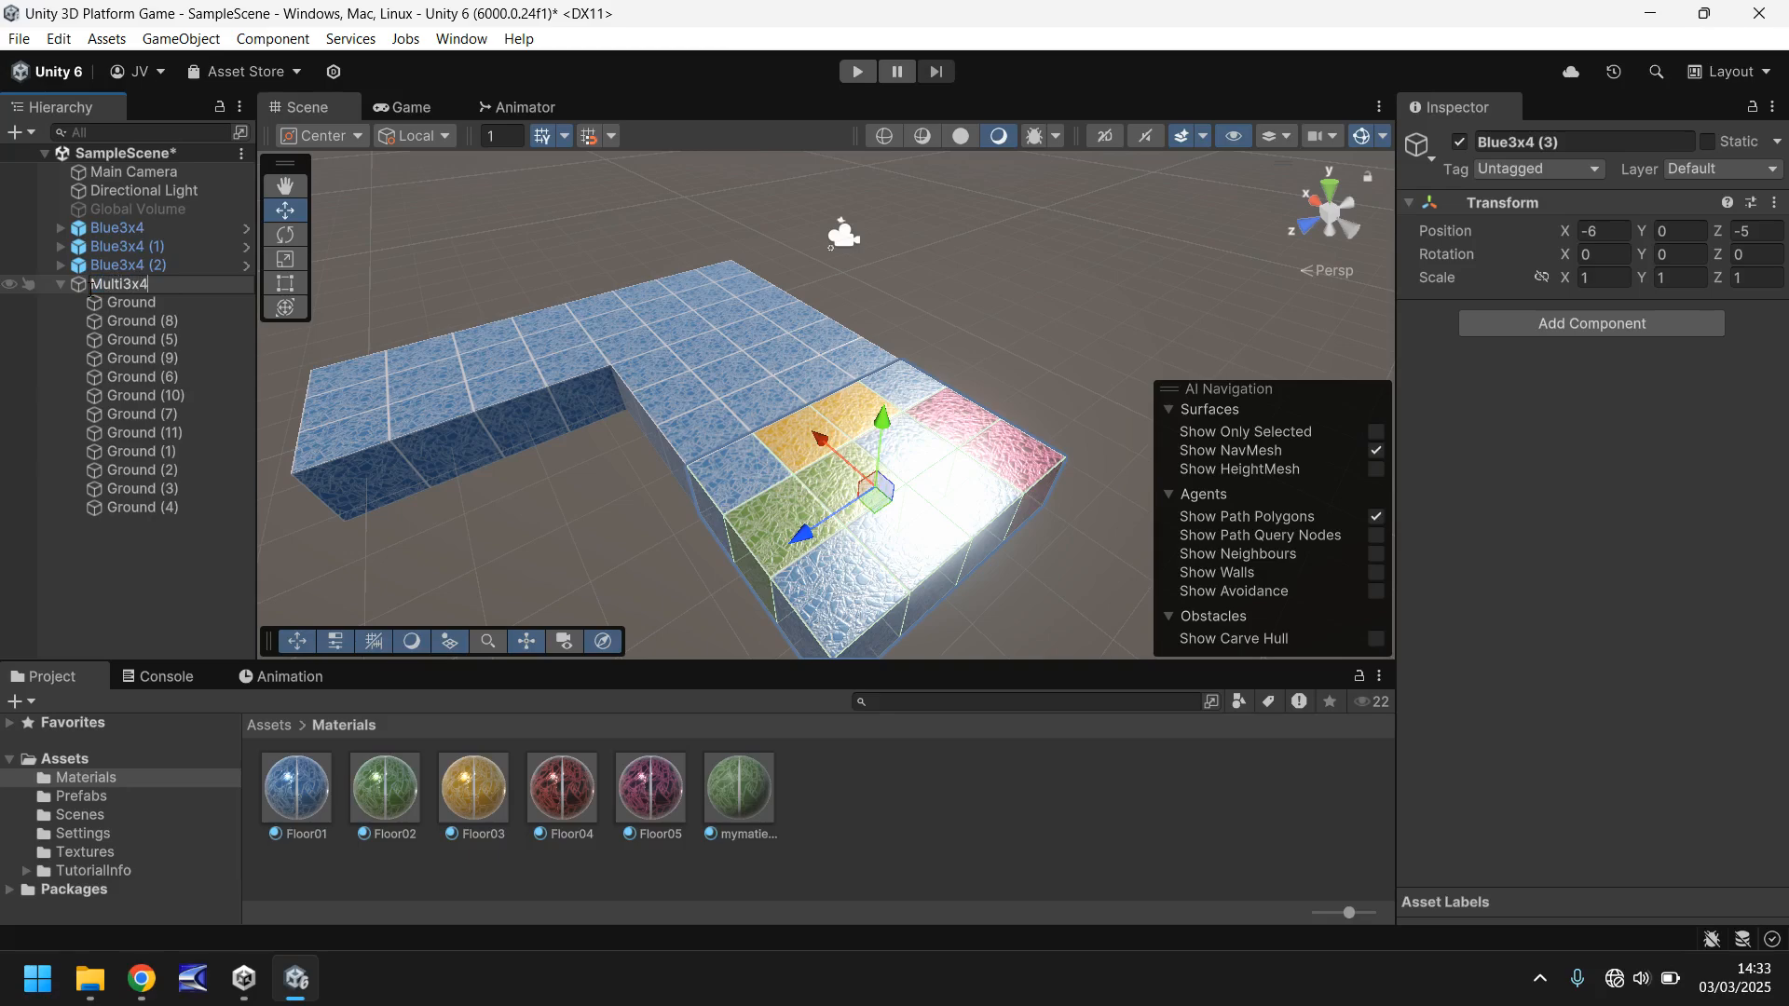
key("Return")
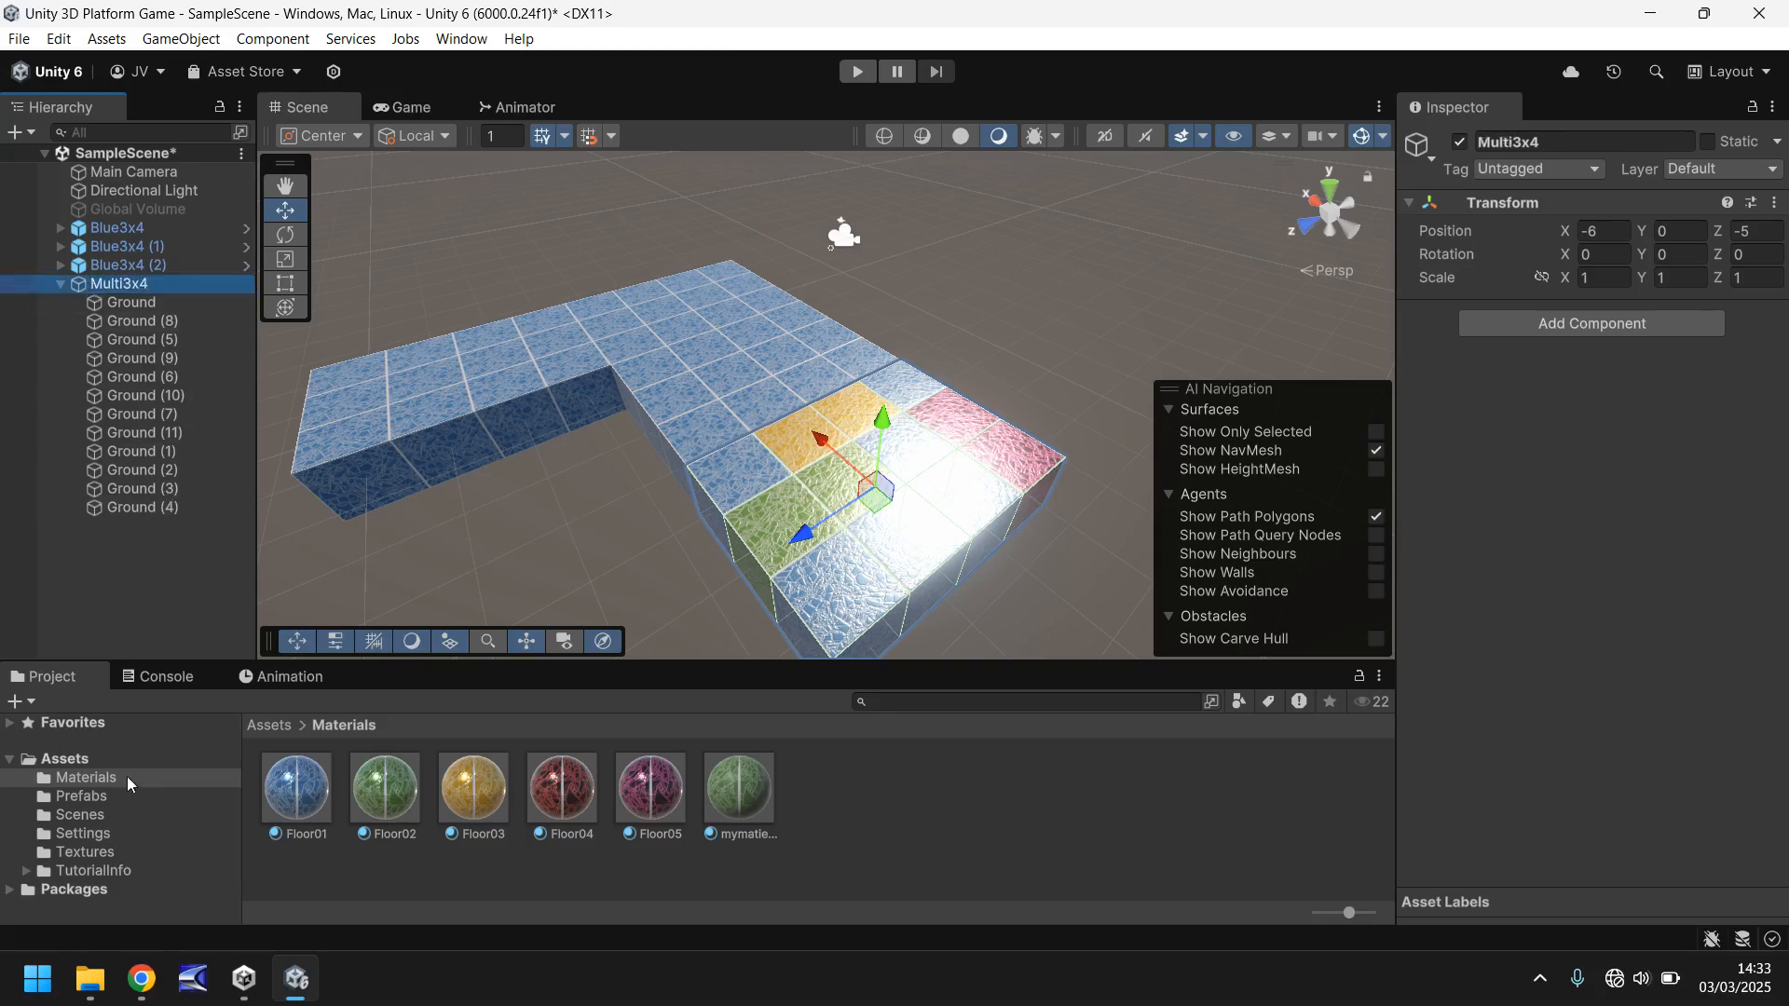
left_click(81, 798)
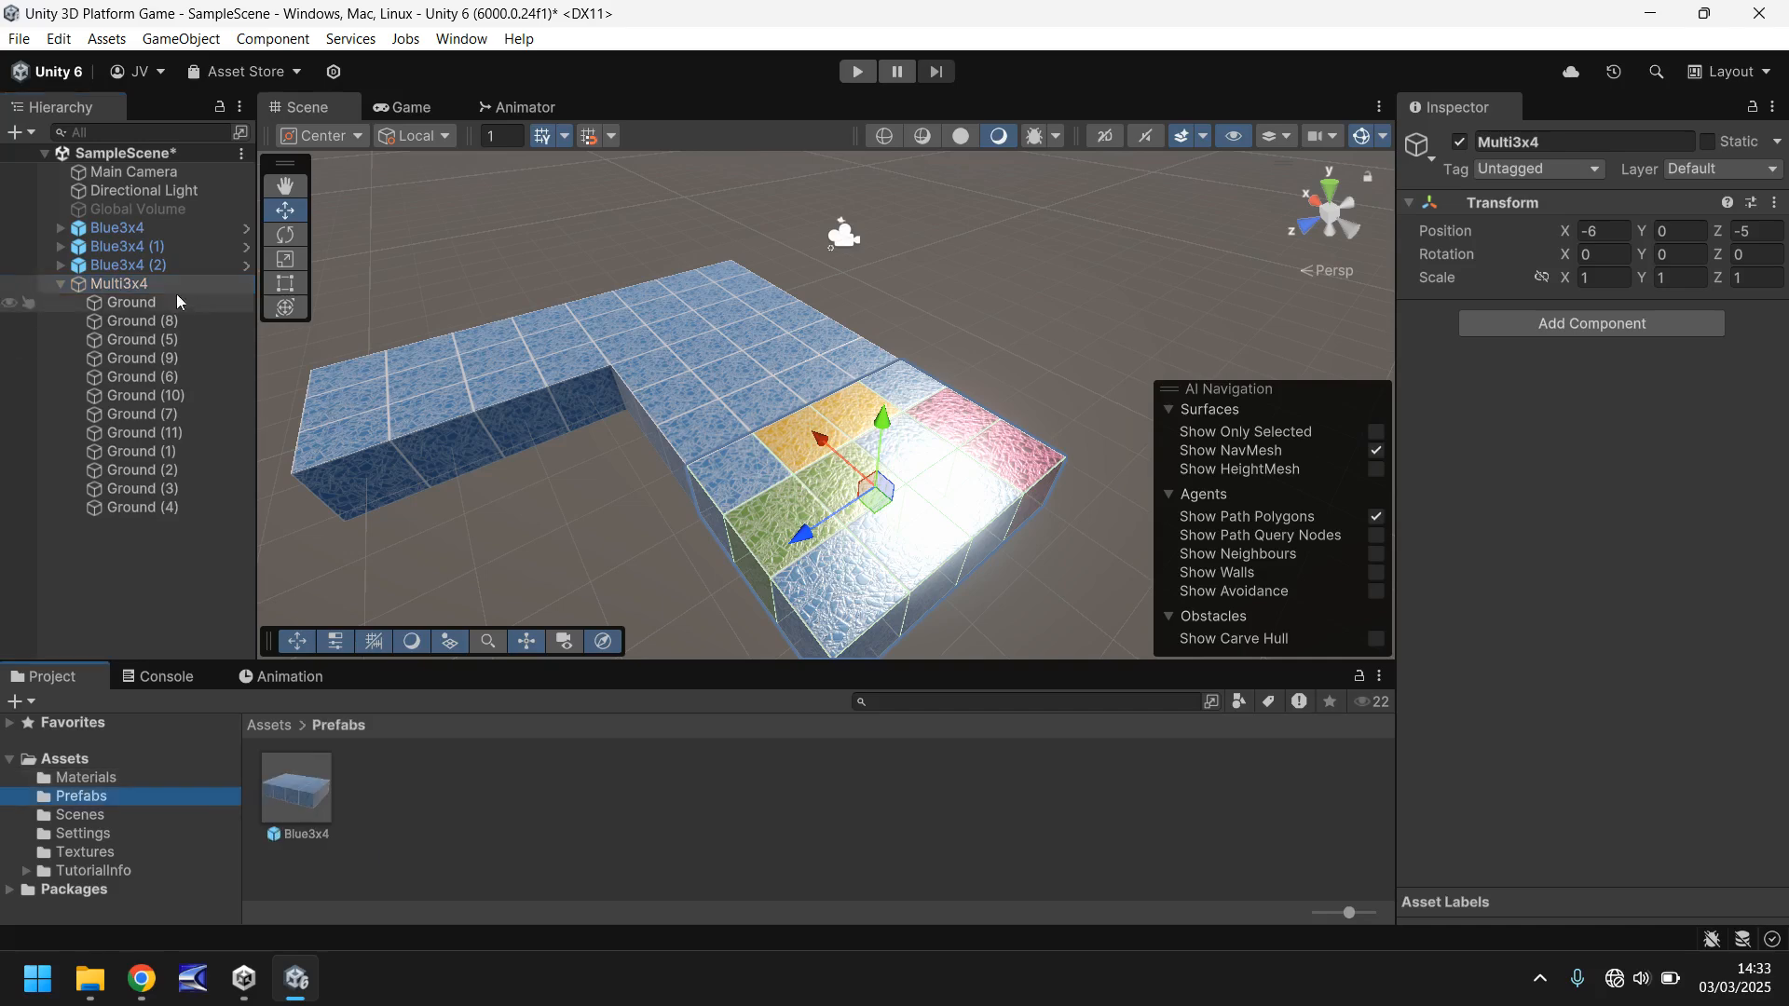
left_click_drag(114, 284, 400, 799)
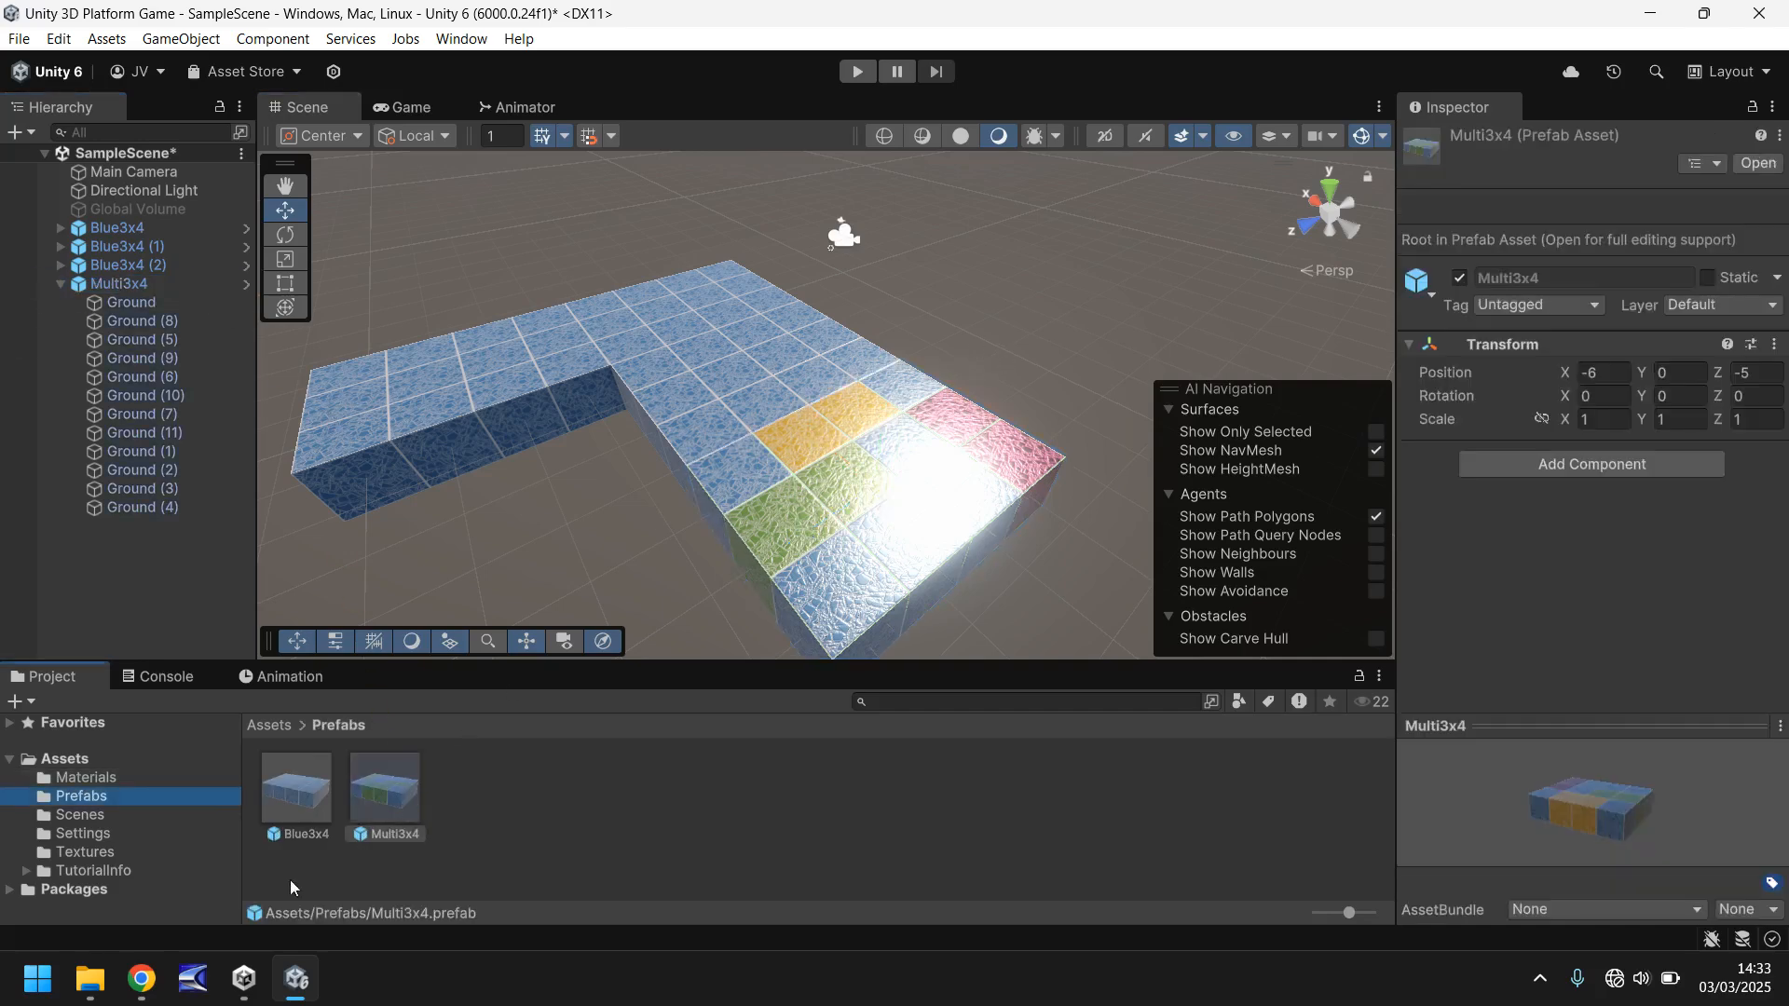
- Collapse Multi3x4 in the hierarchy, add another Multi3x4 prefab instance to the scene and set its position to X 0, Y 0, Z 0
right_click_drag(1002, 221, 935, 304)
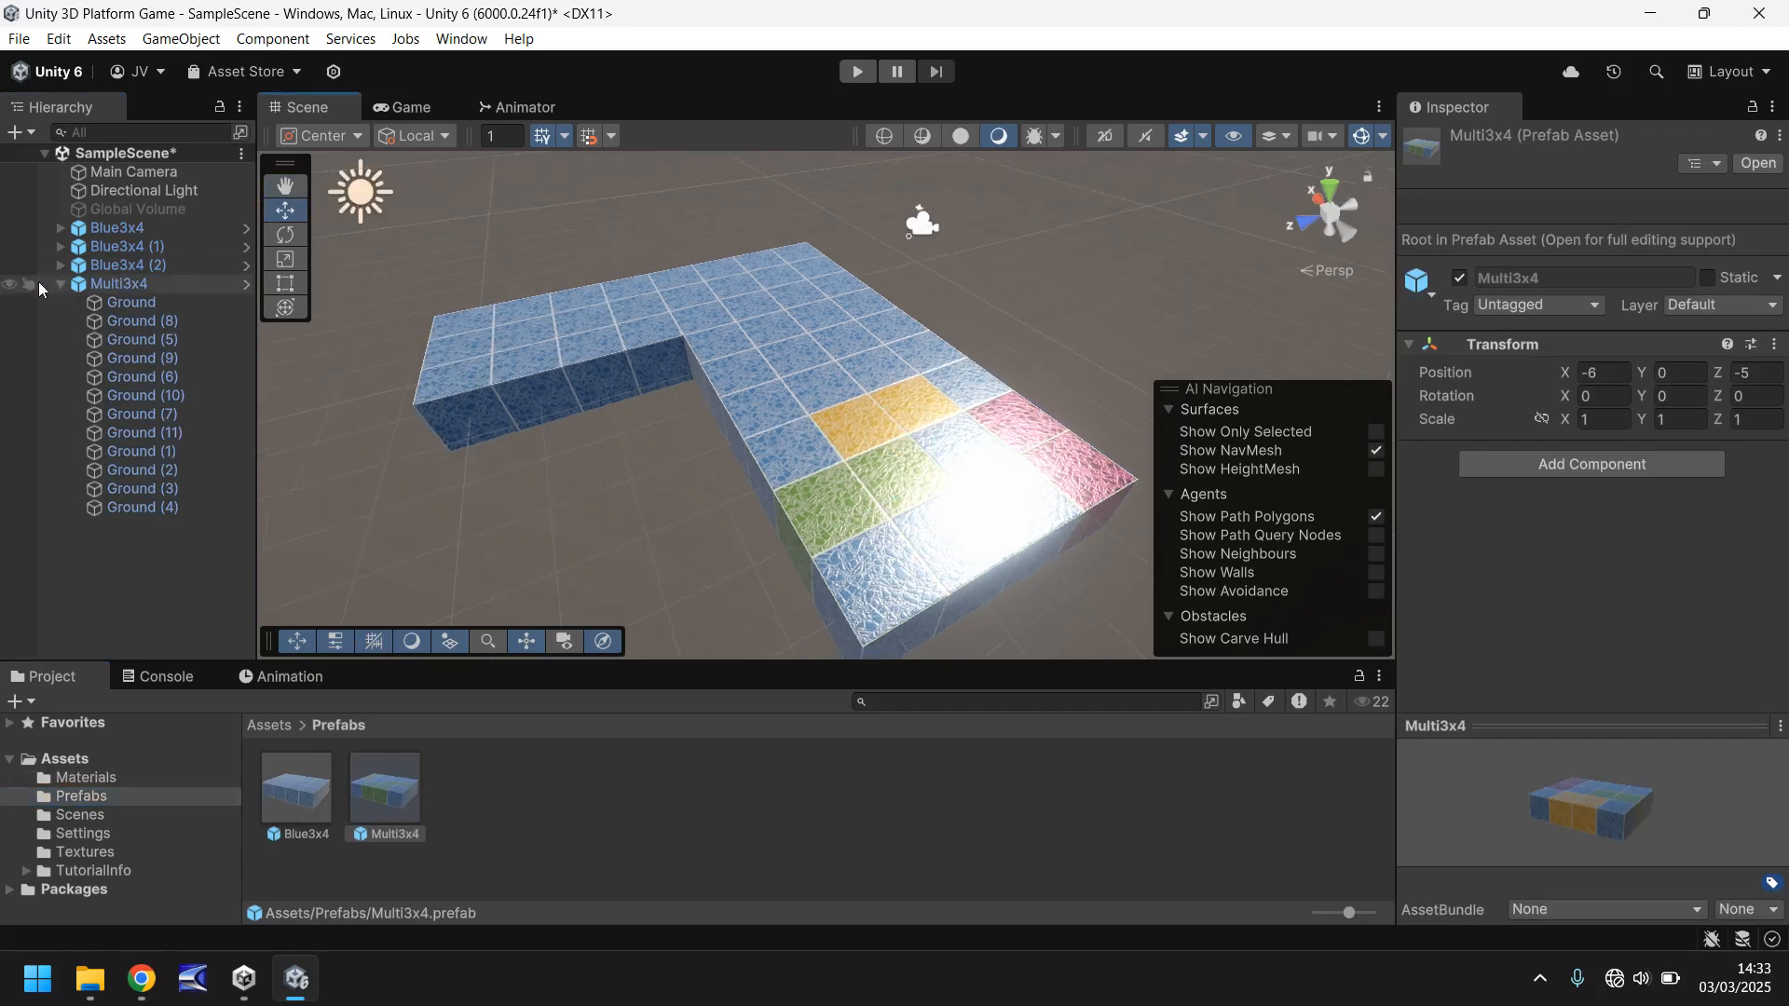
left_click(58, 284)
middle_click_drag(988, 316, 775, 332)
right_click_drag(774, 332, 606, 454)
middle_click_drag(699, 288, 668, 353)
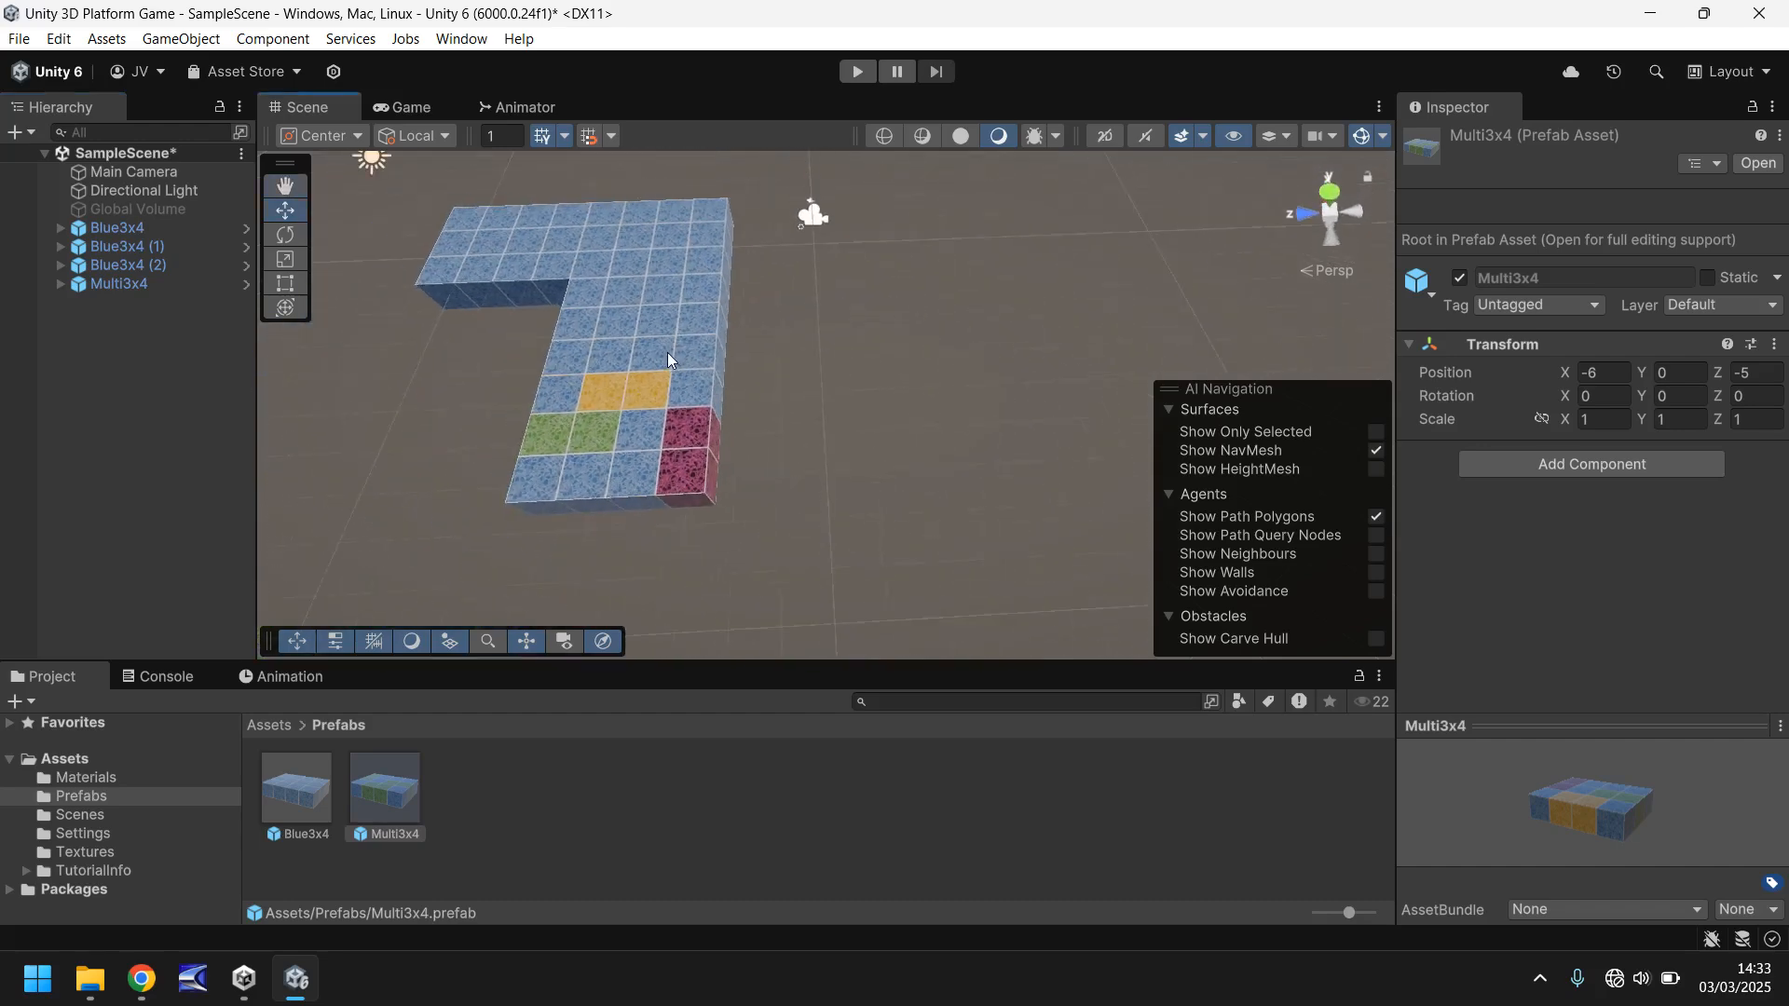
left_click_drag(385, 790, 833, 430)
left_click(1604, 291)
type("0")
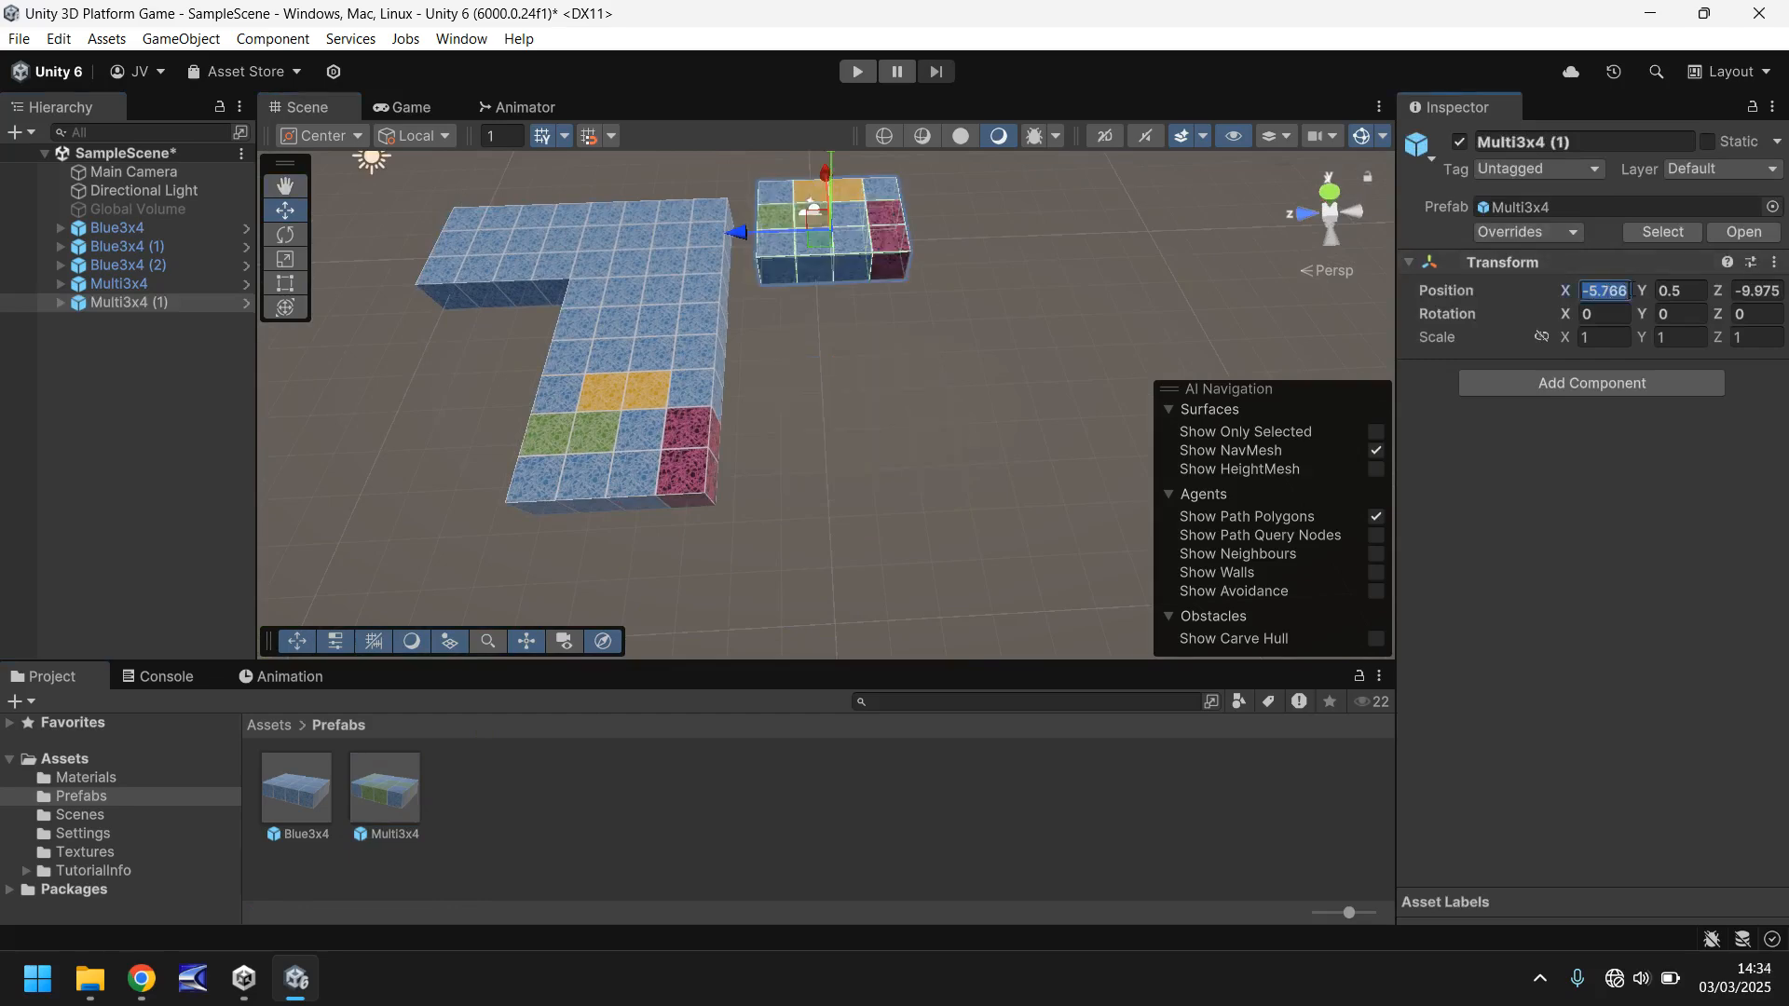
key("Tab")
type("0")
key("Tab")
type("0")
- Move Multi3x4 (1) to X -6, Y 0, Z -9 beside the first multicoloured block and preview the scene through the game camera
left_click_drag(468, 271, 741, 271)
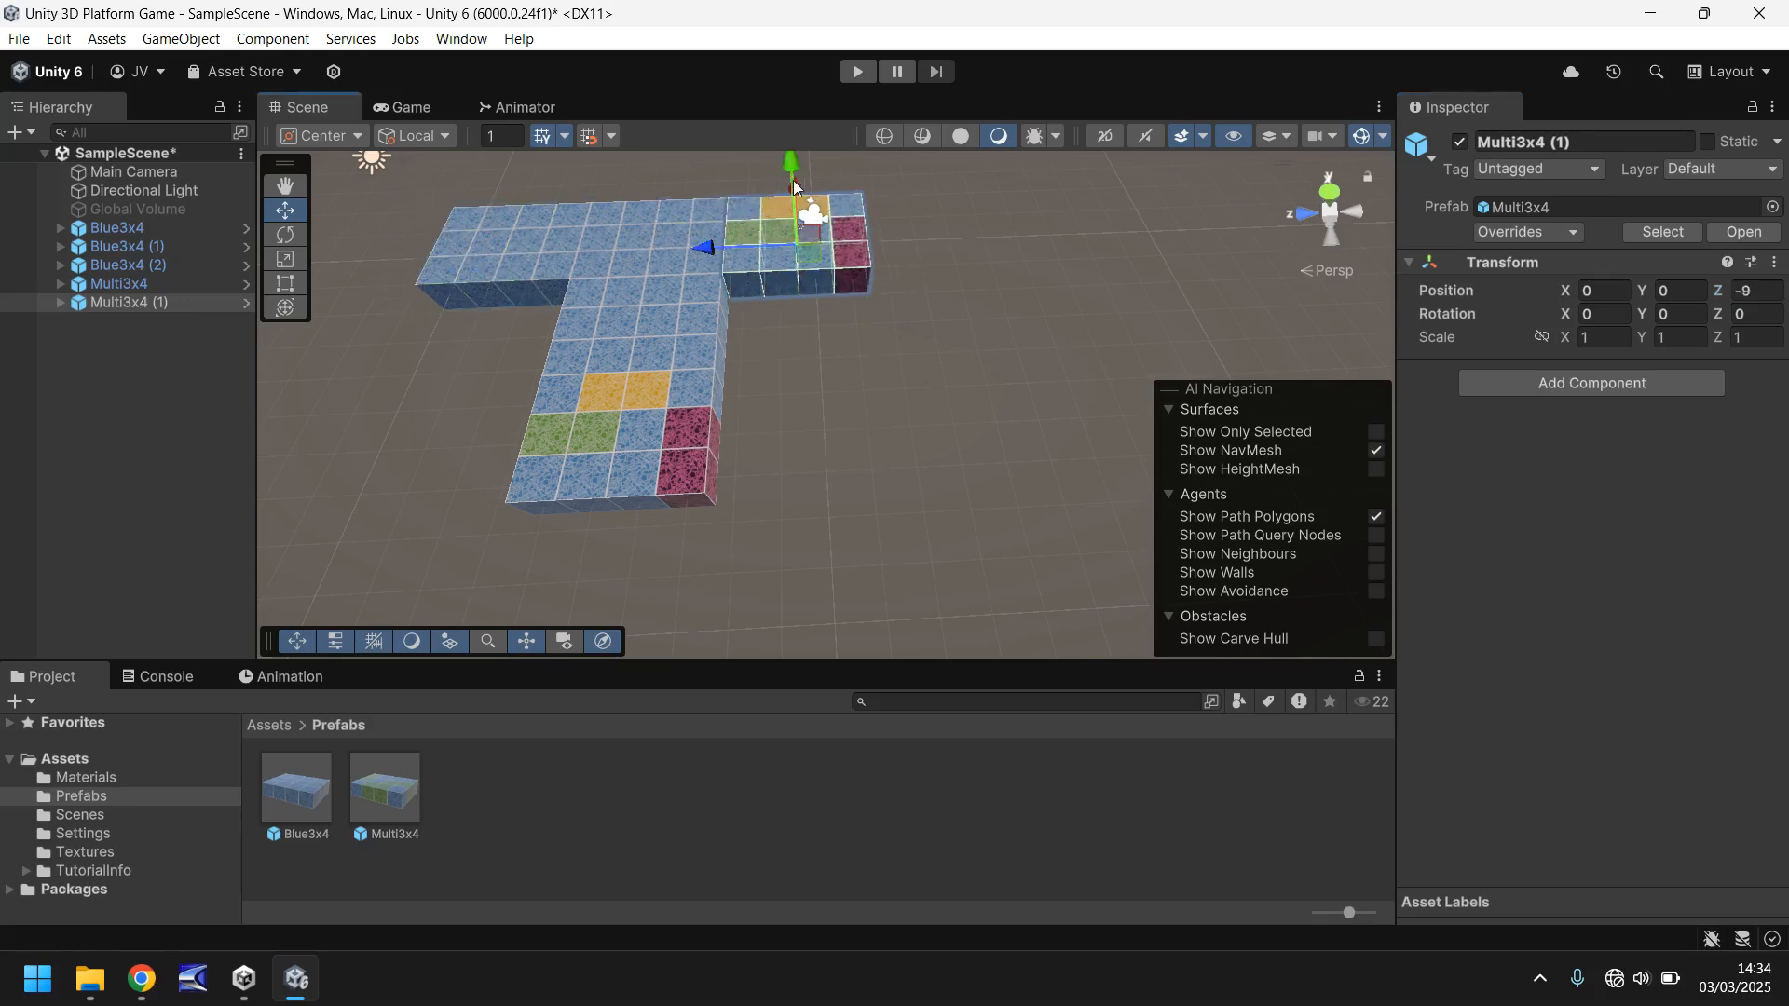
left_click_drag(803, 181, 773, 358)
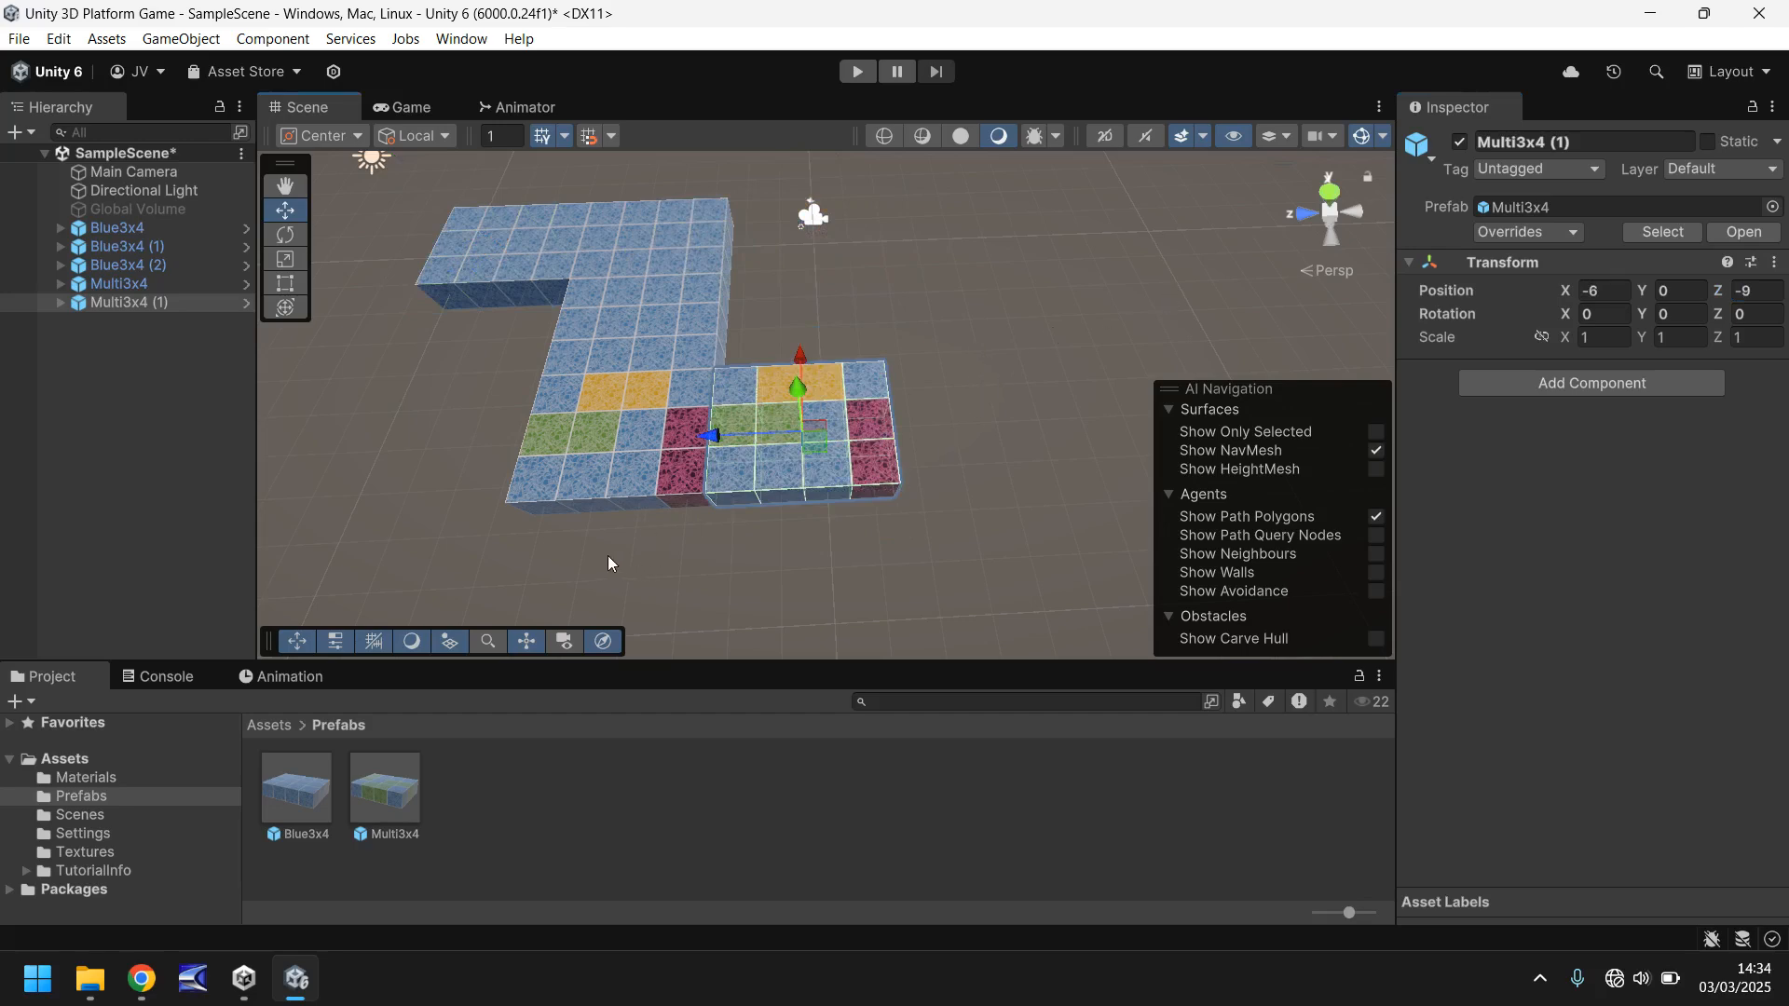
right_click_drag(451, 522, 589, 399)
middle_click_drag(594, 446, 844, 307)
left_click(400, 106)
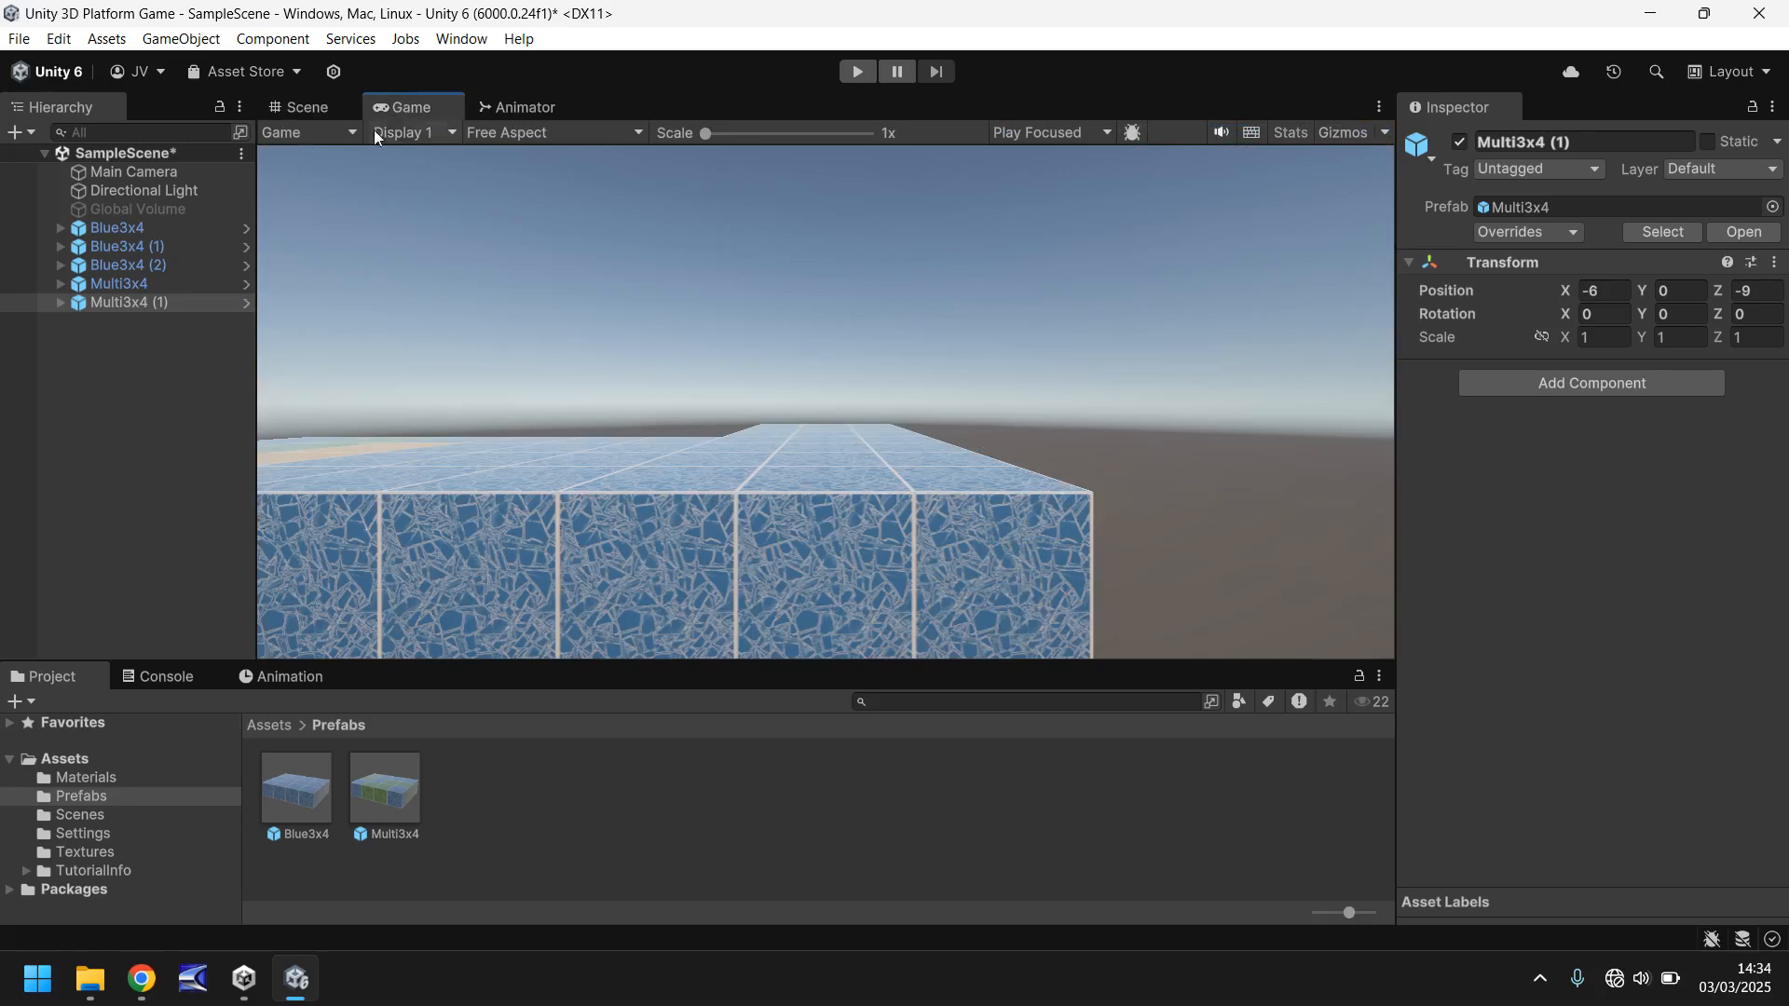
left_click(322, 107)
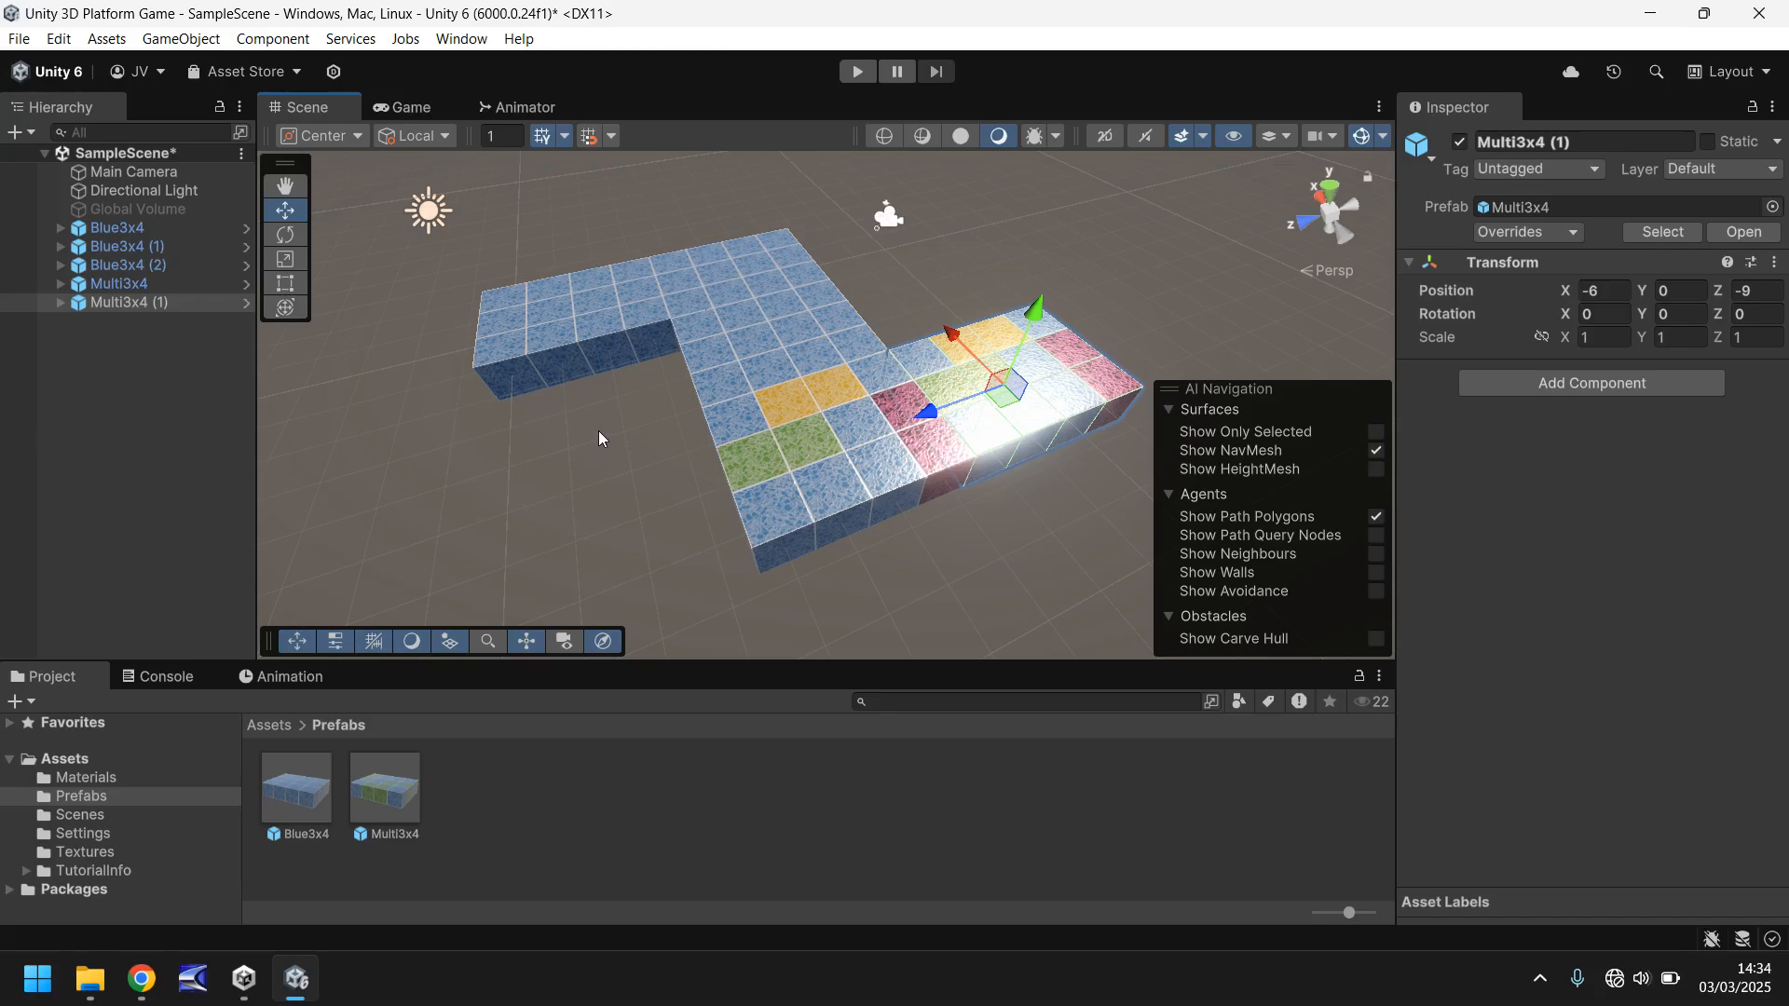
- Duplicate the Multi3x4 (1) block and move the copy along the X axis to X -10, Y 0, Z -9
left_click_drag(561, 430, 725, 433, "alt")
middle_click_drag(725, 433, 687, 484)
left_click_drag(683, 440, 450, 382, "alt")
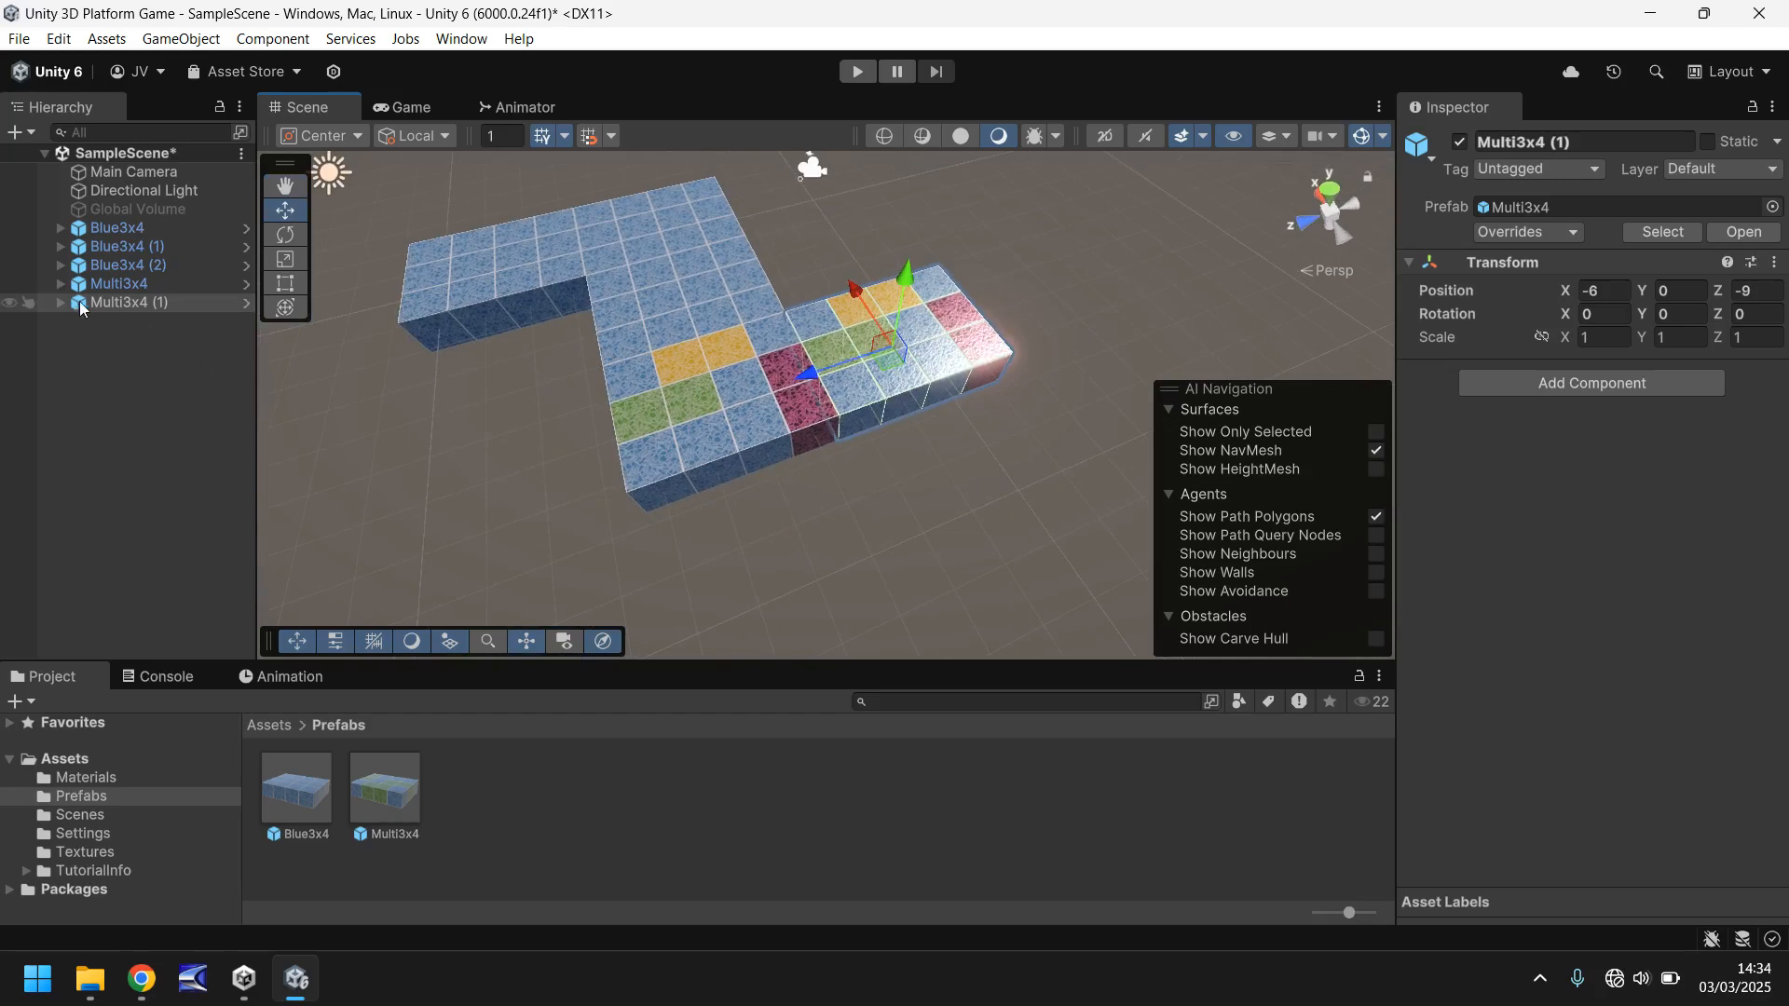
left_click(107, 301)
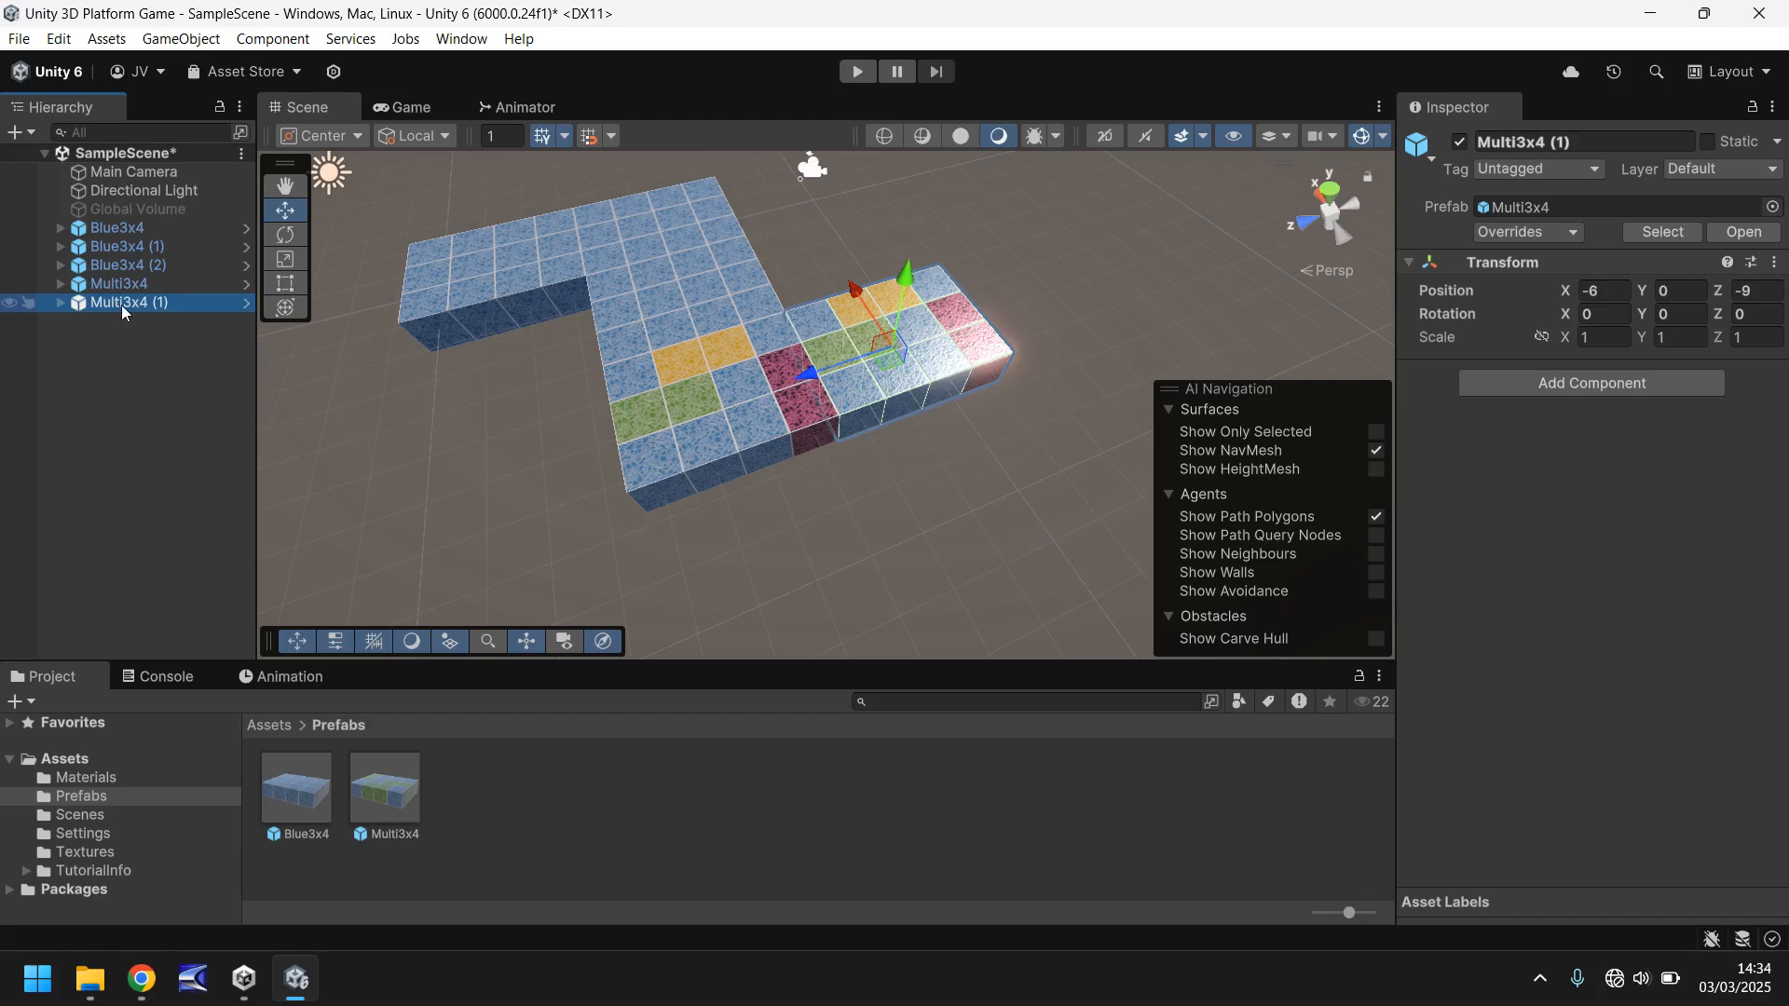
key("ctrl+d")
left_click_drag(855, 305, 925, 447)
- Unpack the Multi3x4 (2) instance completely from its prefab and expand it to show its child cubes
right_click(154, 324)
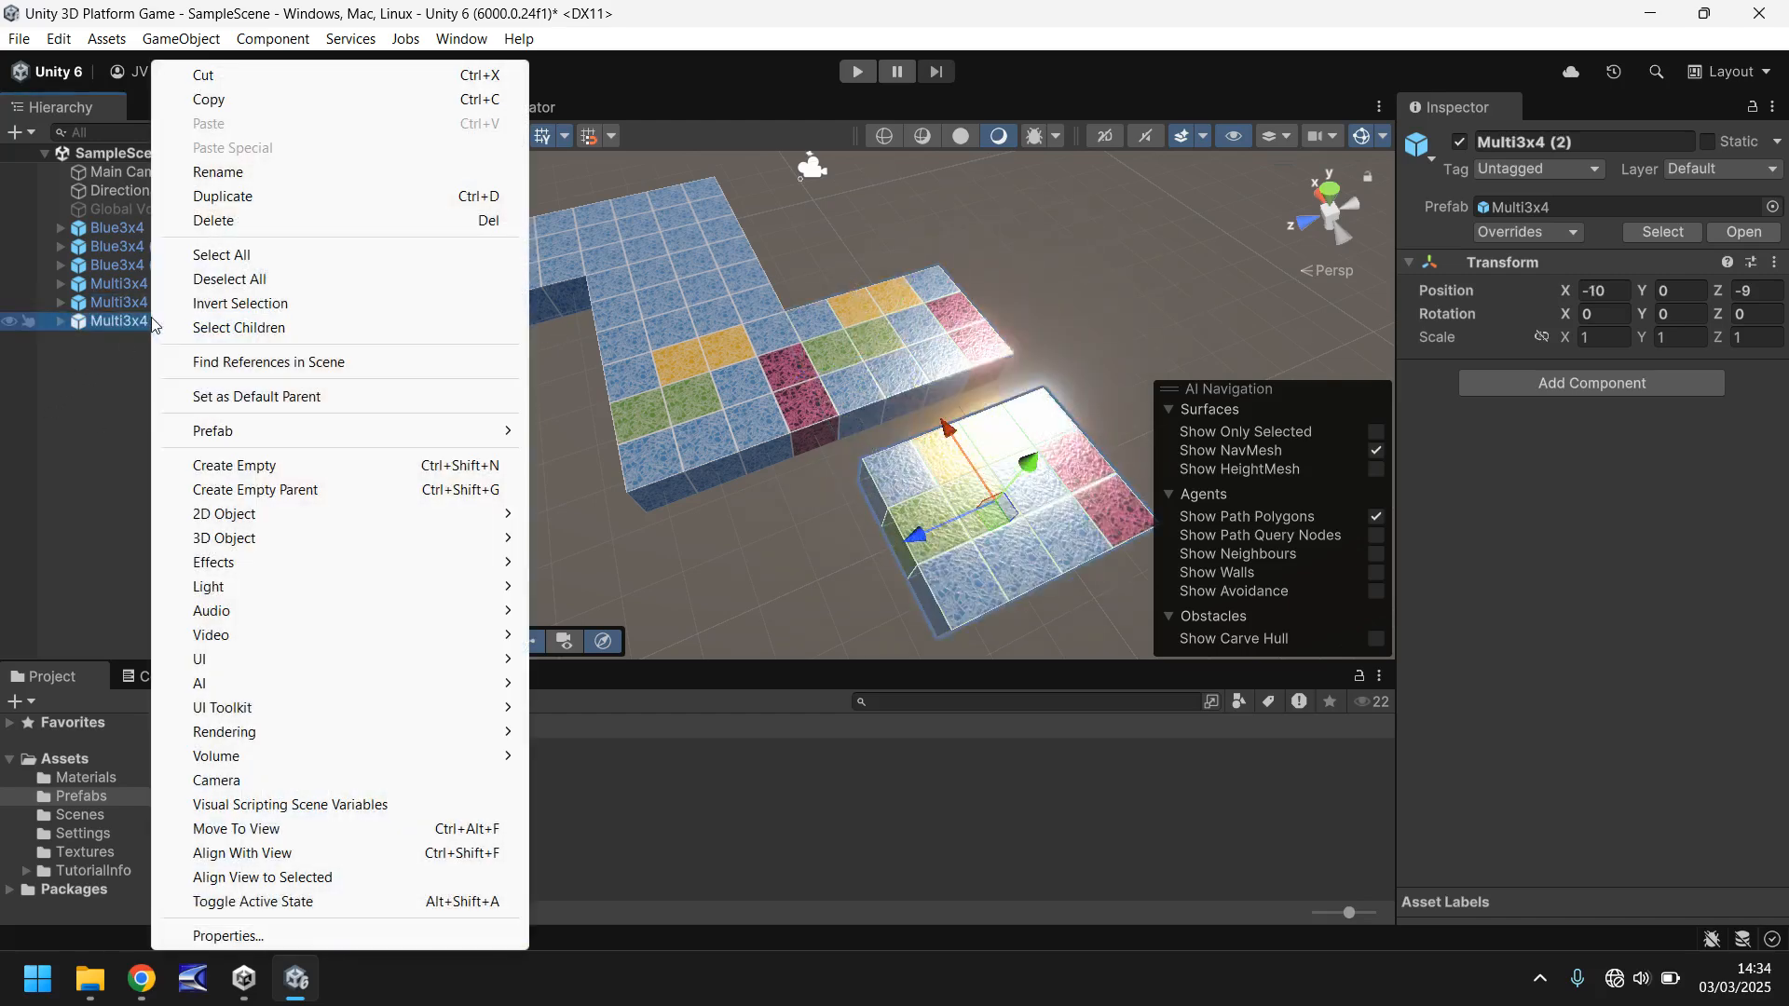
mouse_move(388, 433)
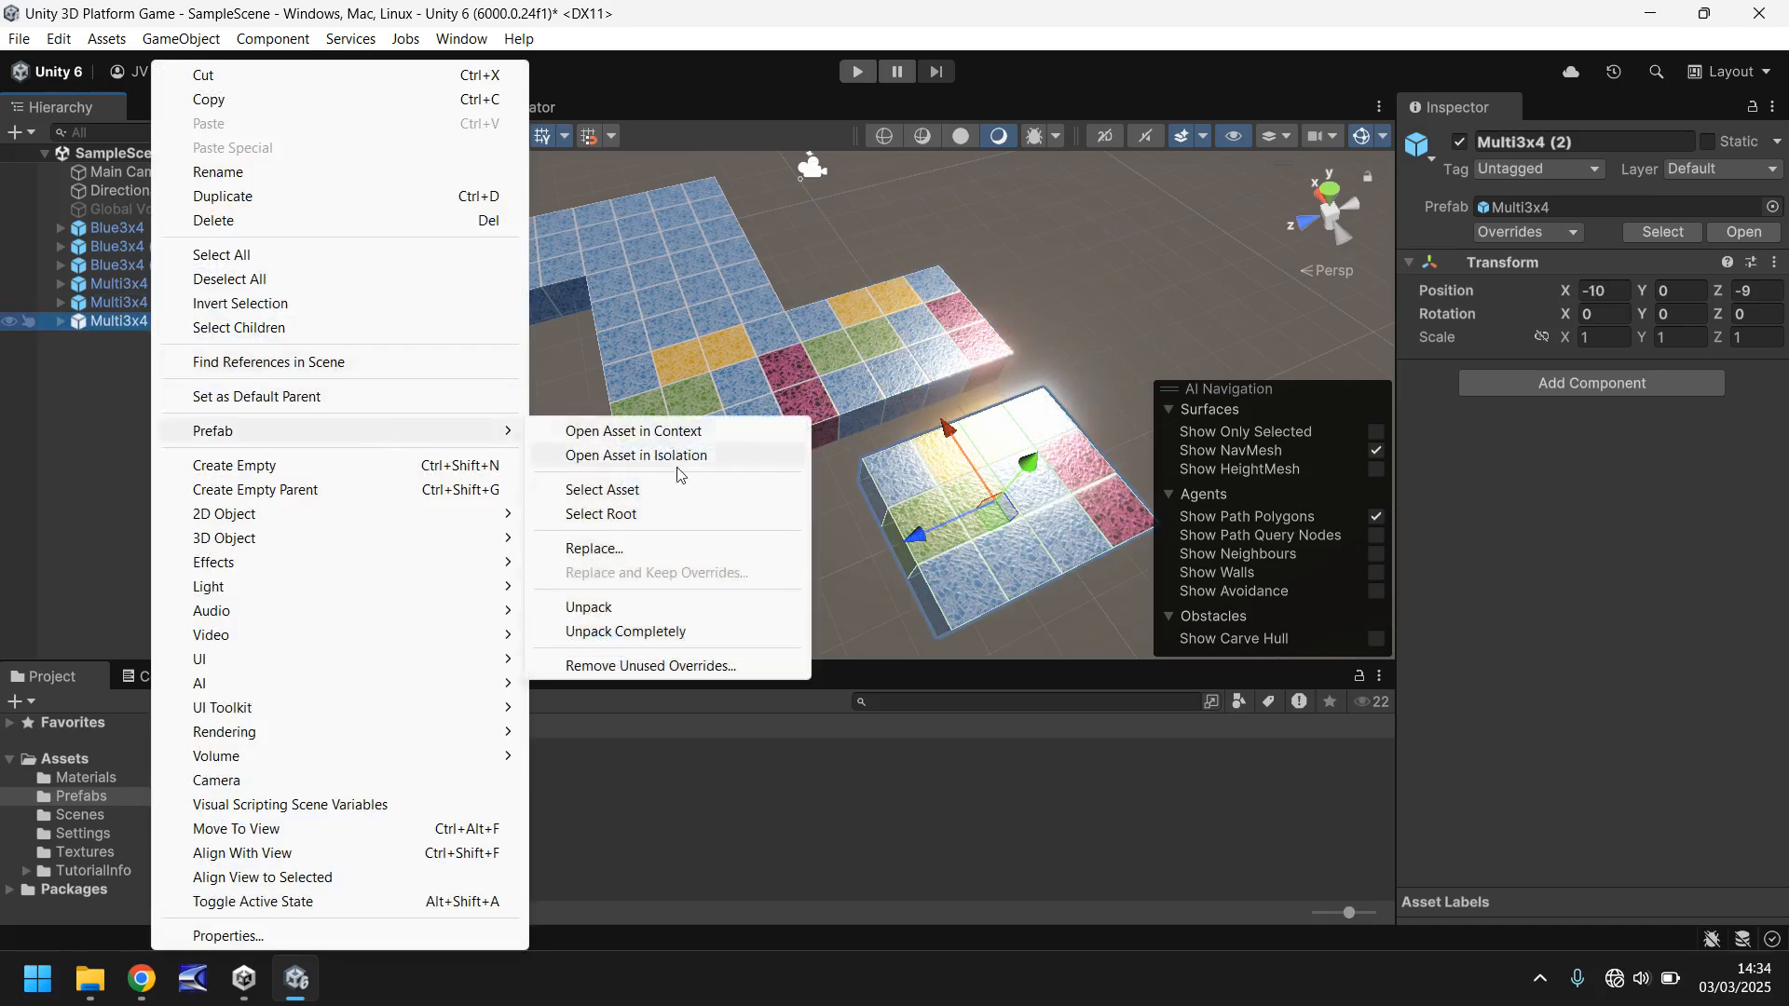
left_click(665, 628)
left_click(61, 321)
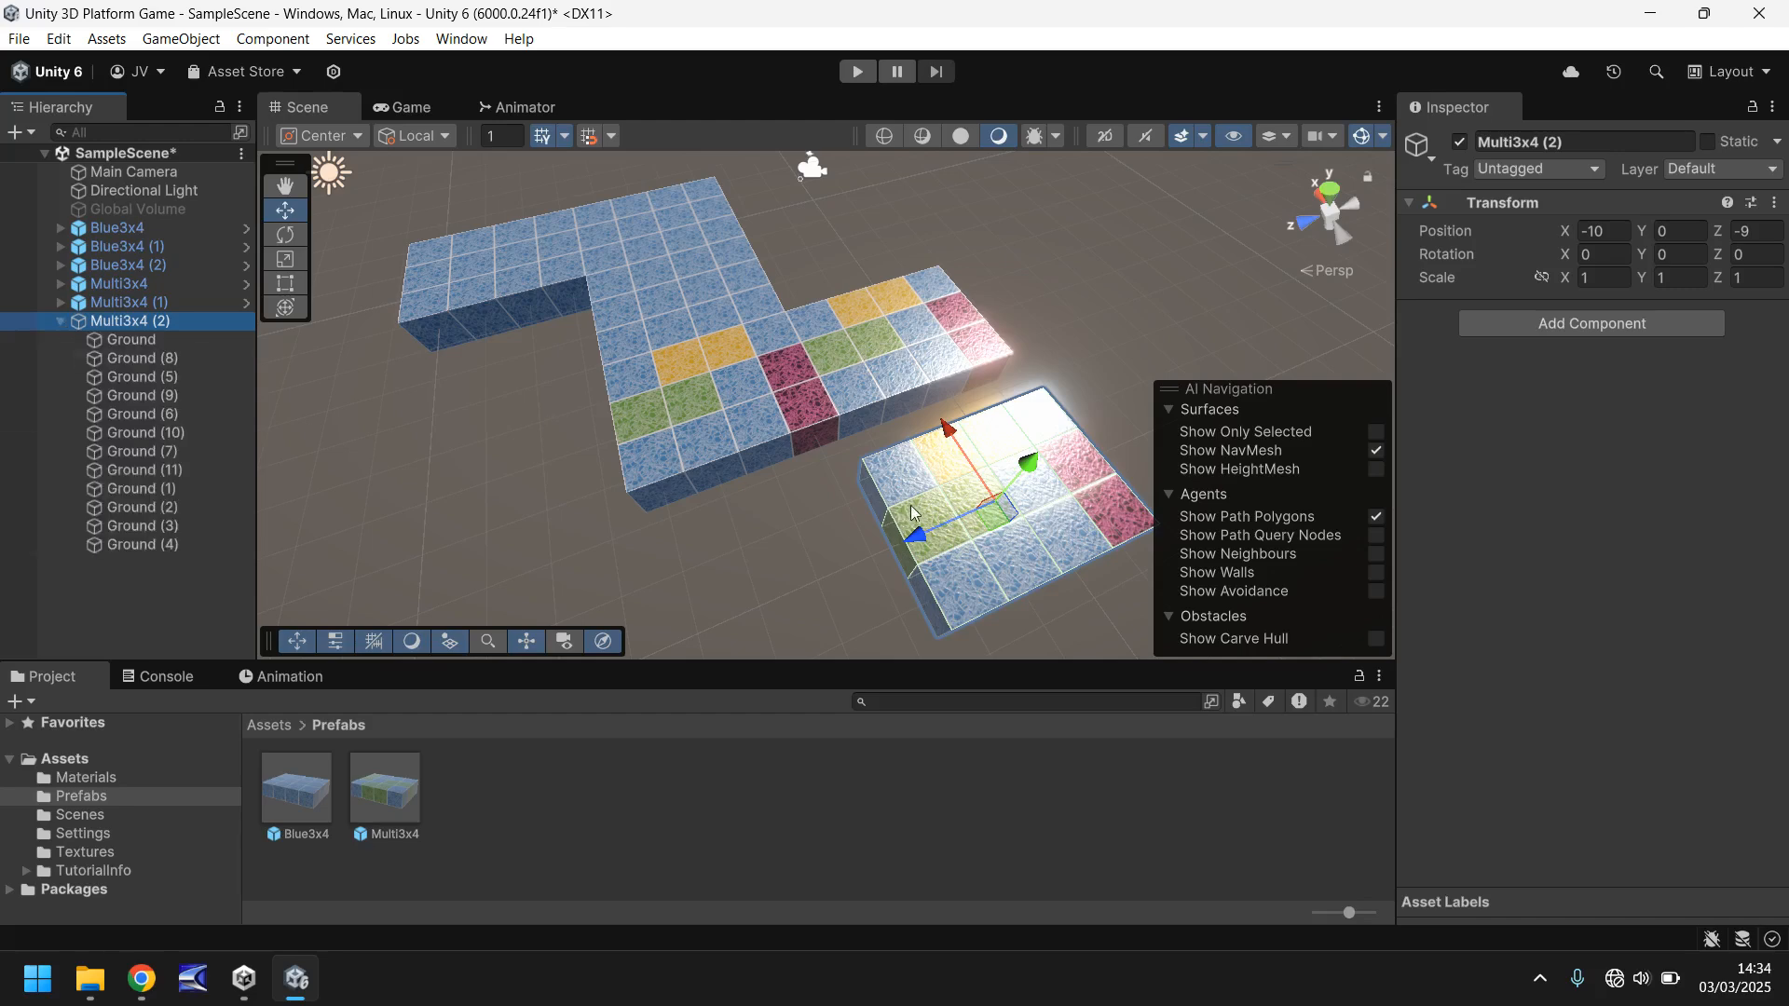
- Delete six cubes from the Multi3x4 (2) block, leaving a strip two cubes wide and three cubes long
left_click(915, 470)
key("Delete")
left_click(931, 517)
key("Delete")
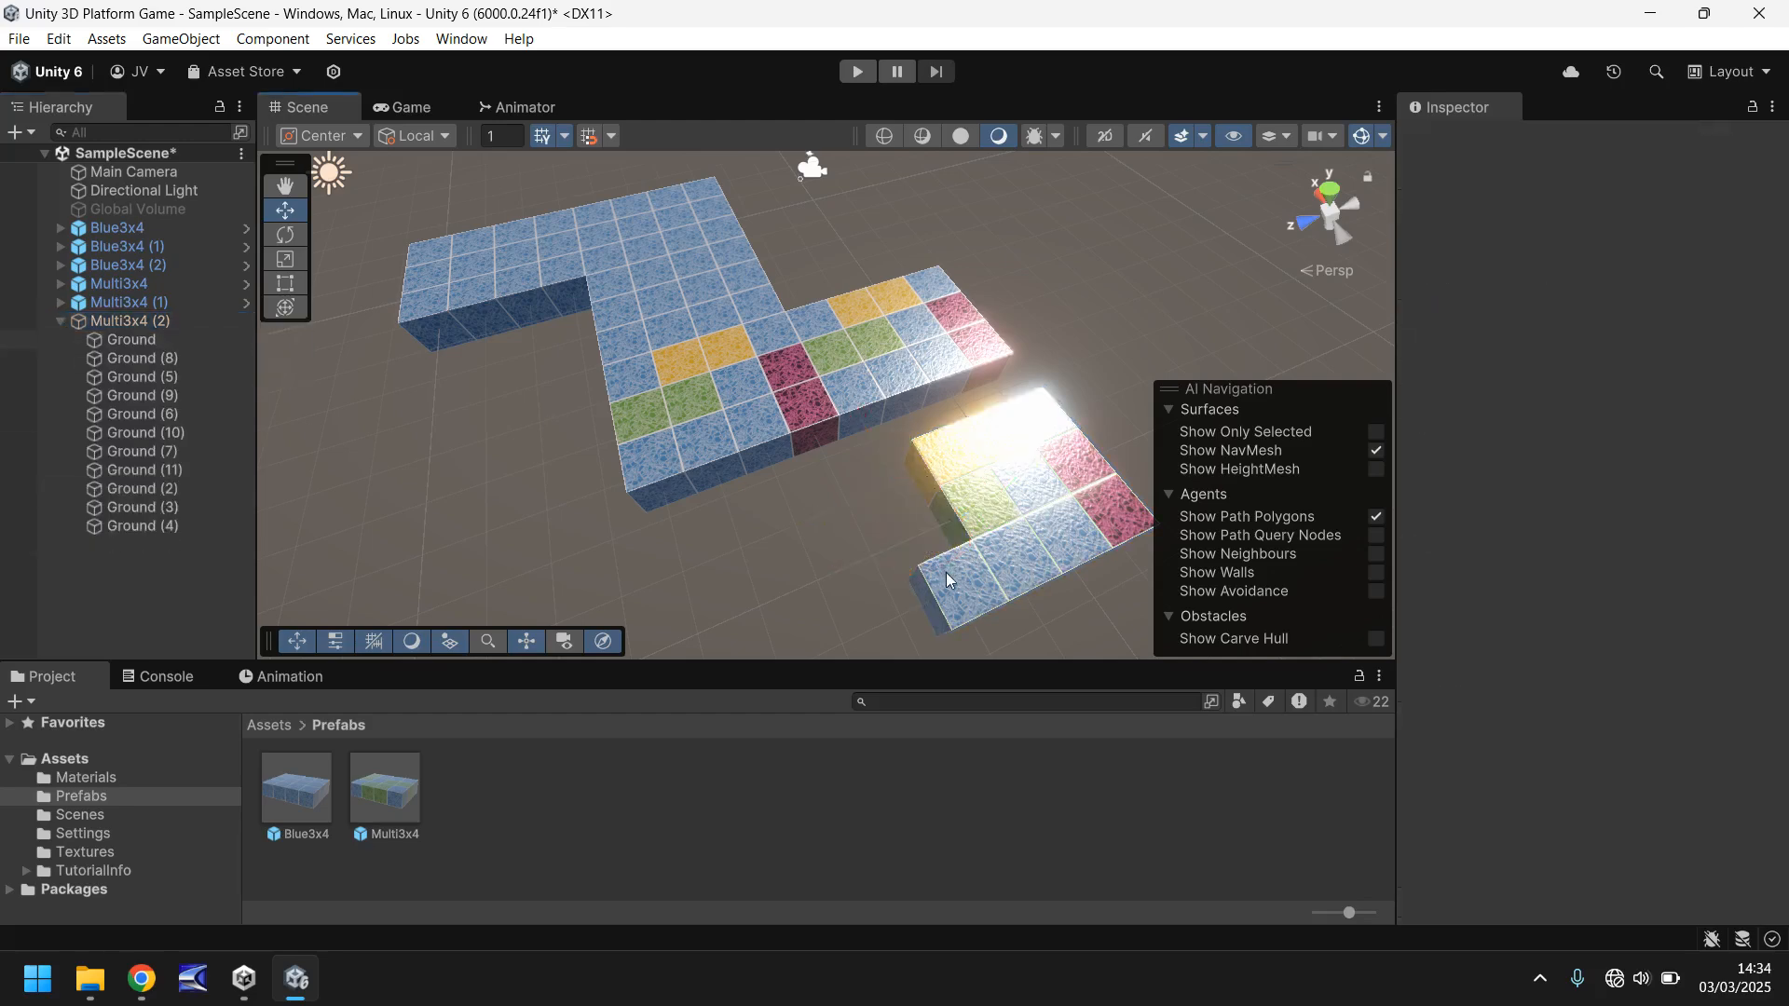
left_click(947, 573)
key("Delete")
left_click(1007, 560)
key("Delete")
left_click(987, 509)
key("Delete")
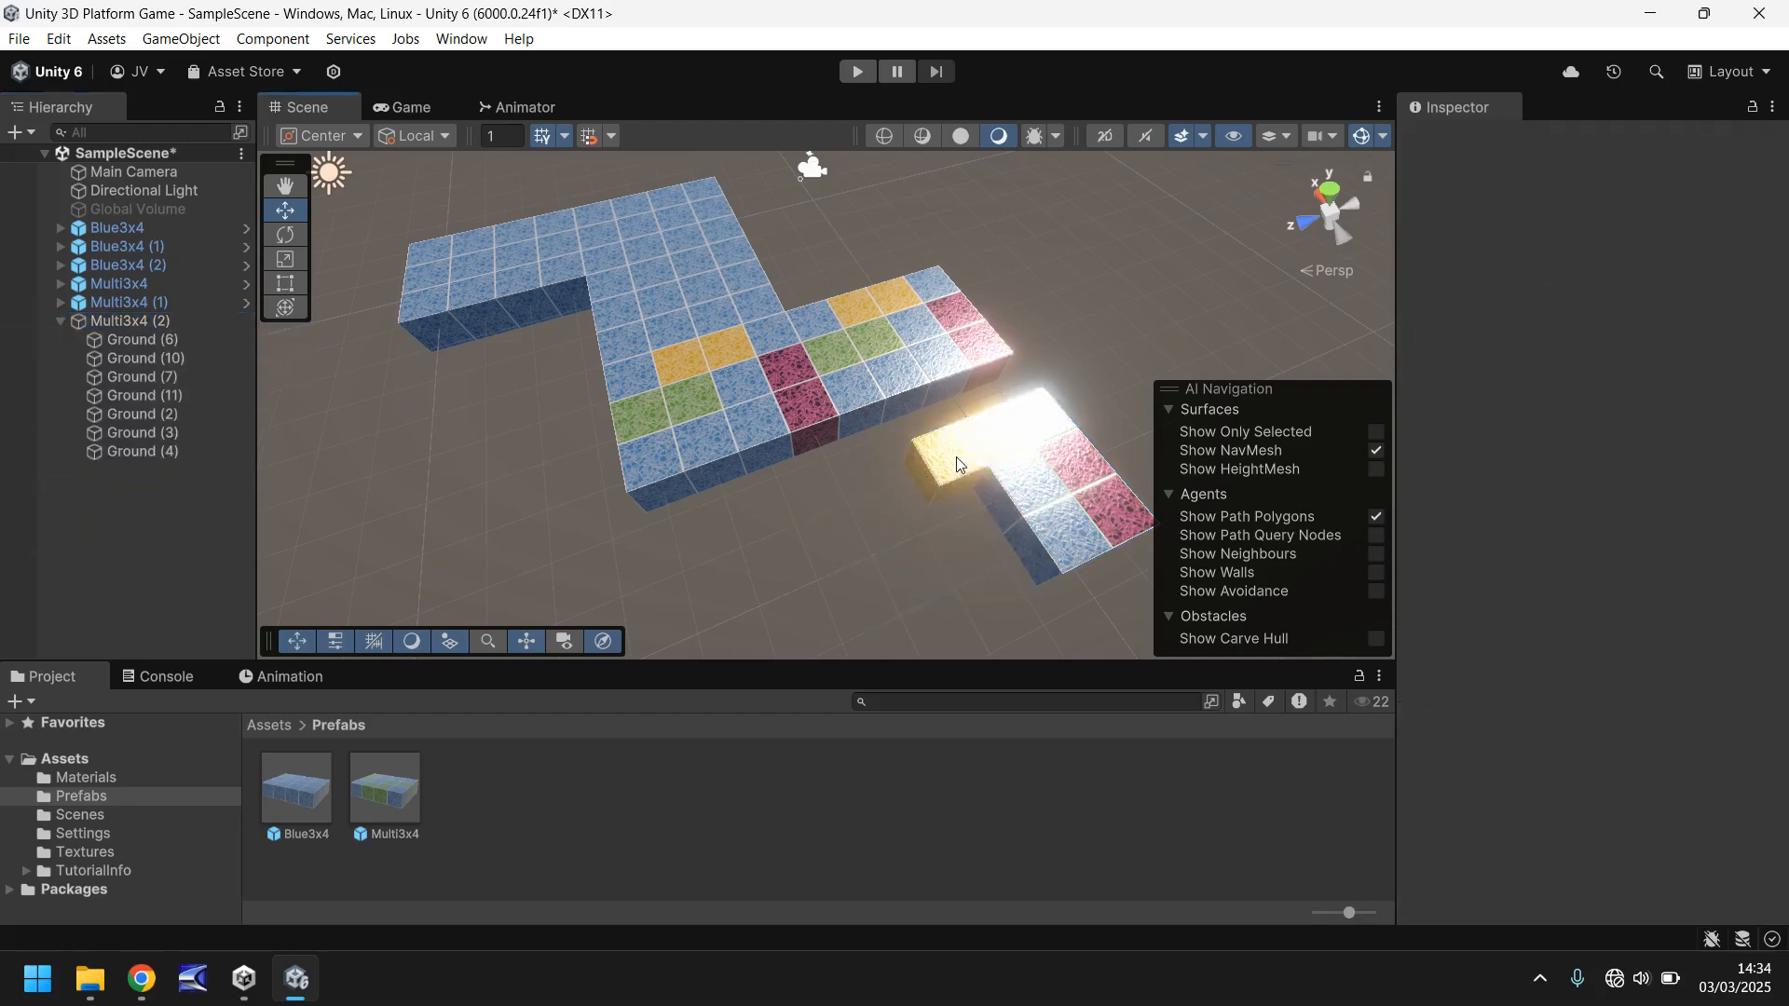
left_click(956, 457)
key("Delete")
- Duplicate the end magenta cube of Multi3x4 (2) into a new row of four cubes along X -2
middle_click_drag(955, 503, 783, 524)
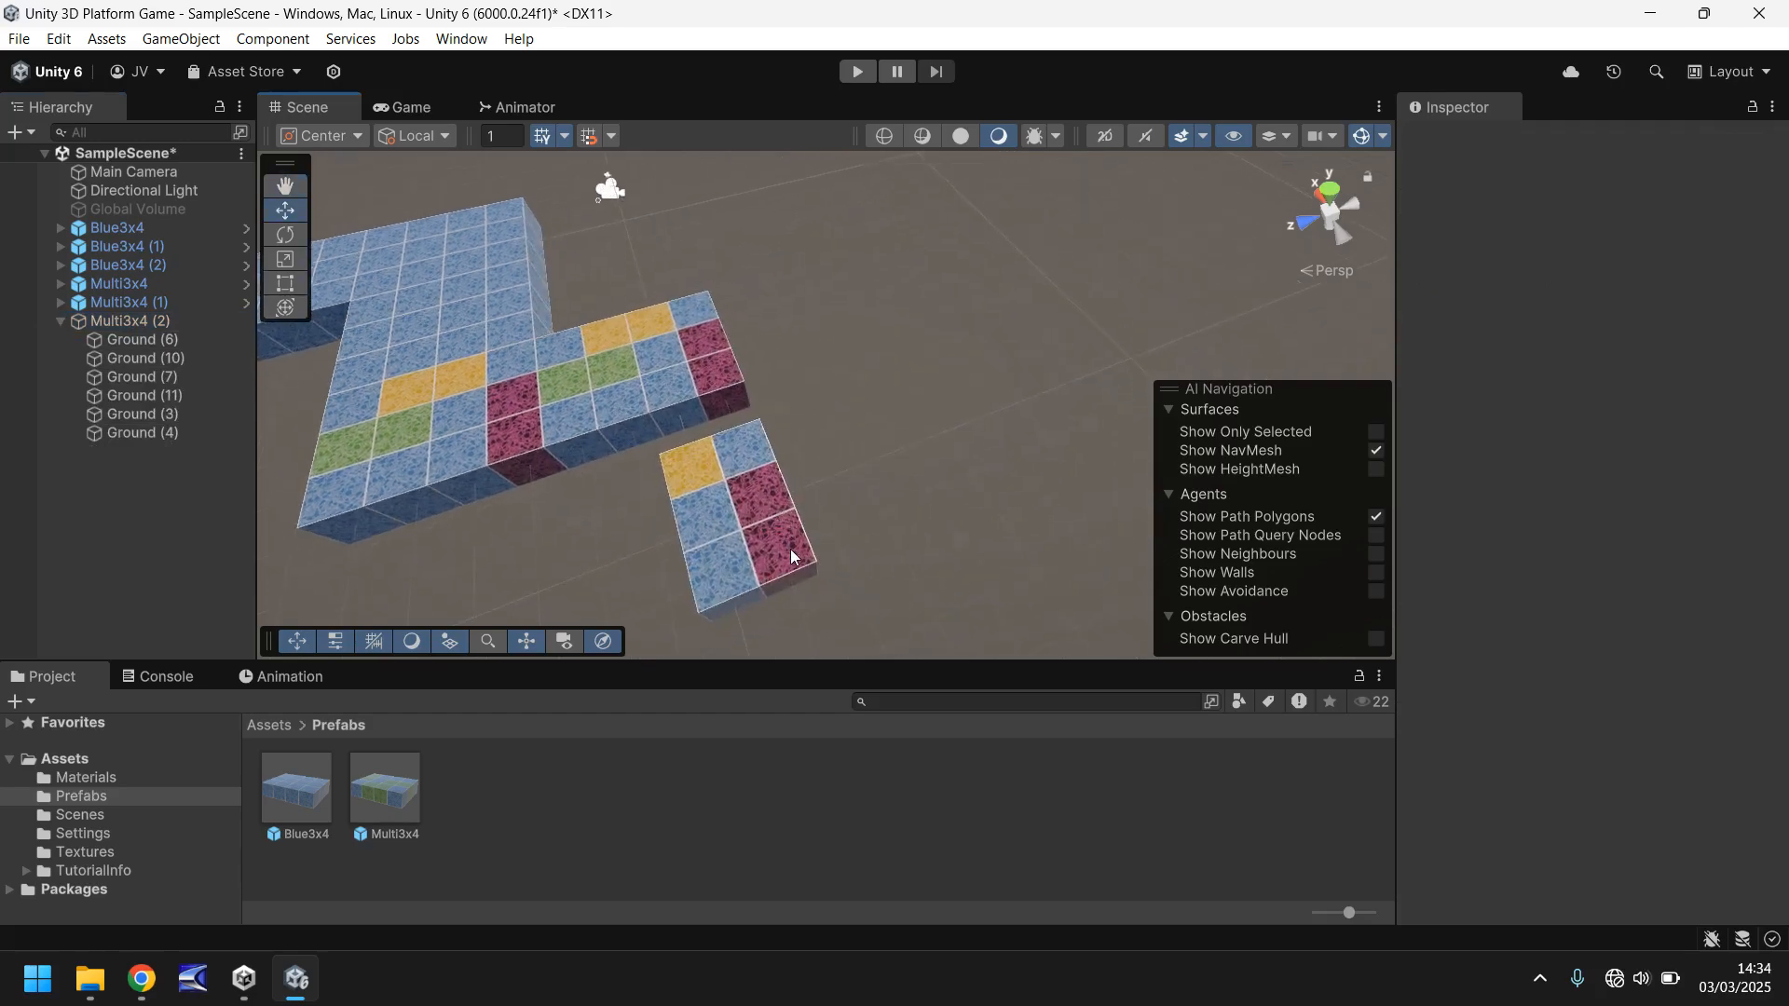
left_click(790, 549)
right_click_drag(875, 477, 848, 507)
key("ctrl+d")
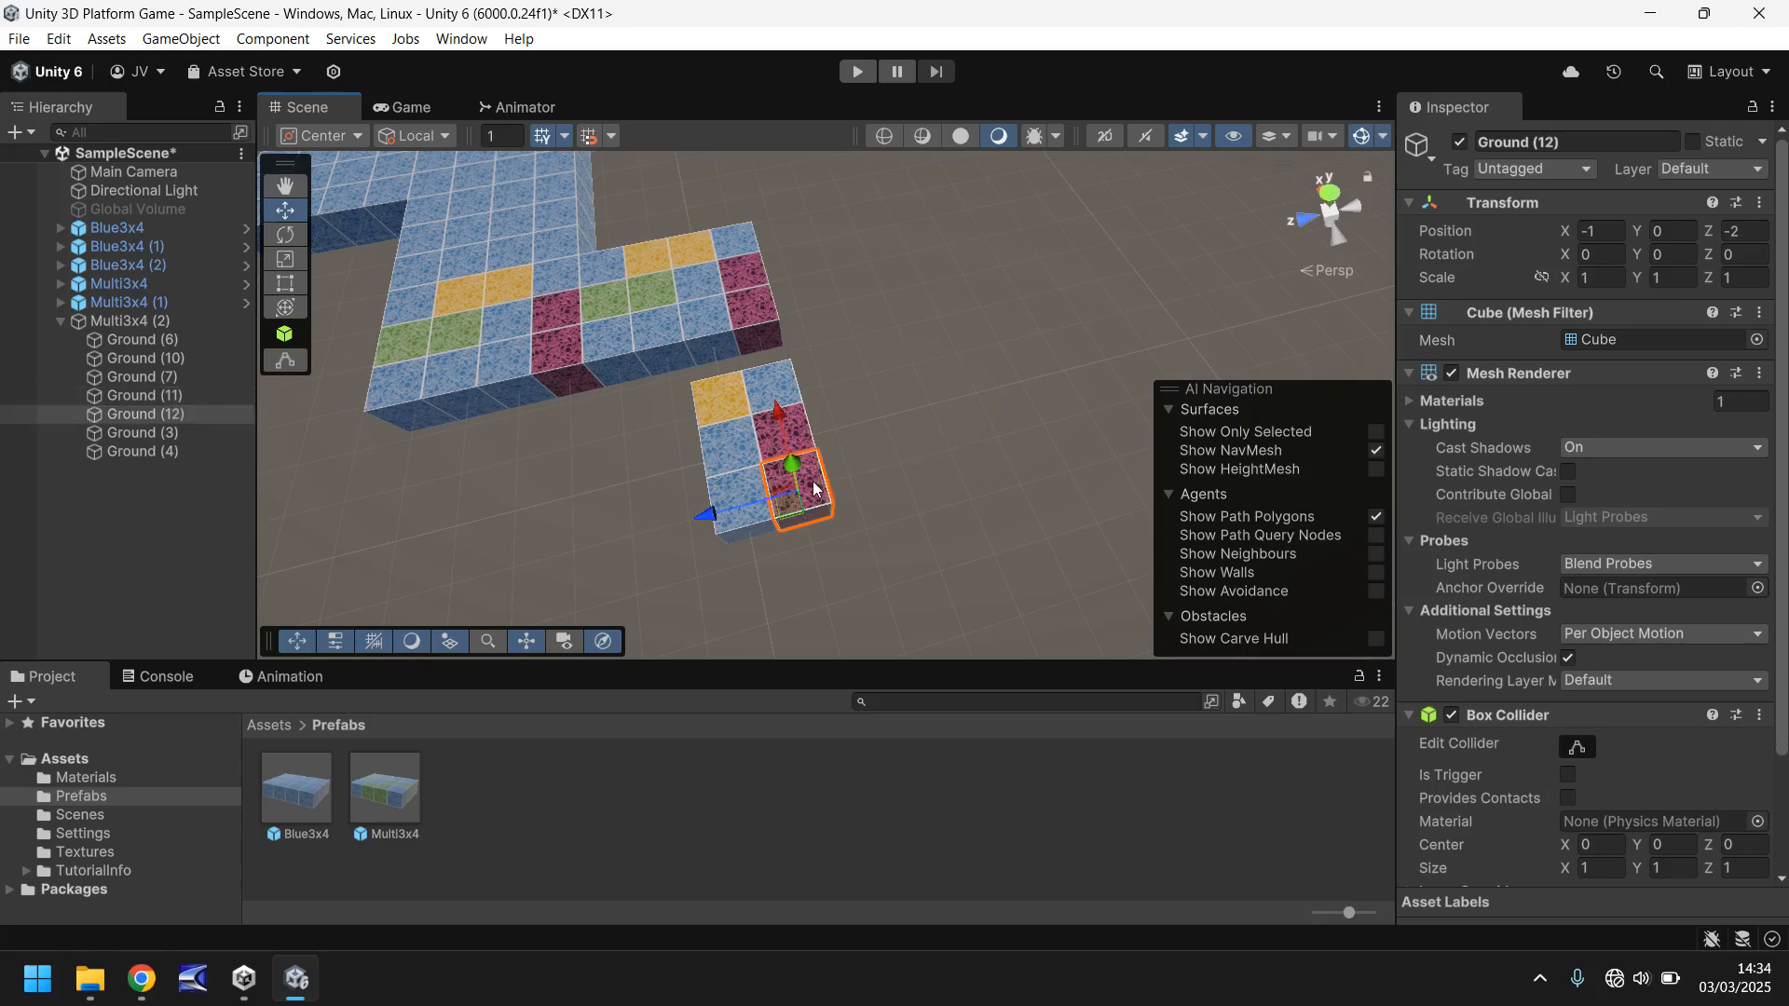
left_click_drag(788, 505, 545, 596)
key("ctrl+d")
key("ctrl+d")
- Duplicate two more magenta cubes alongside the new row, the last at X -1, Y 0, Z 0, to complete an L shape
key("ctrl+d")
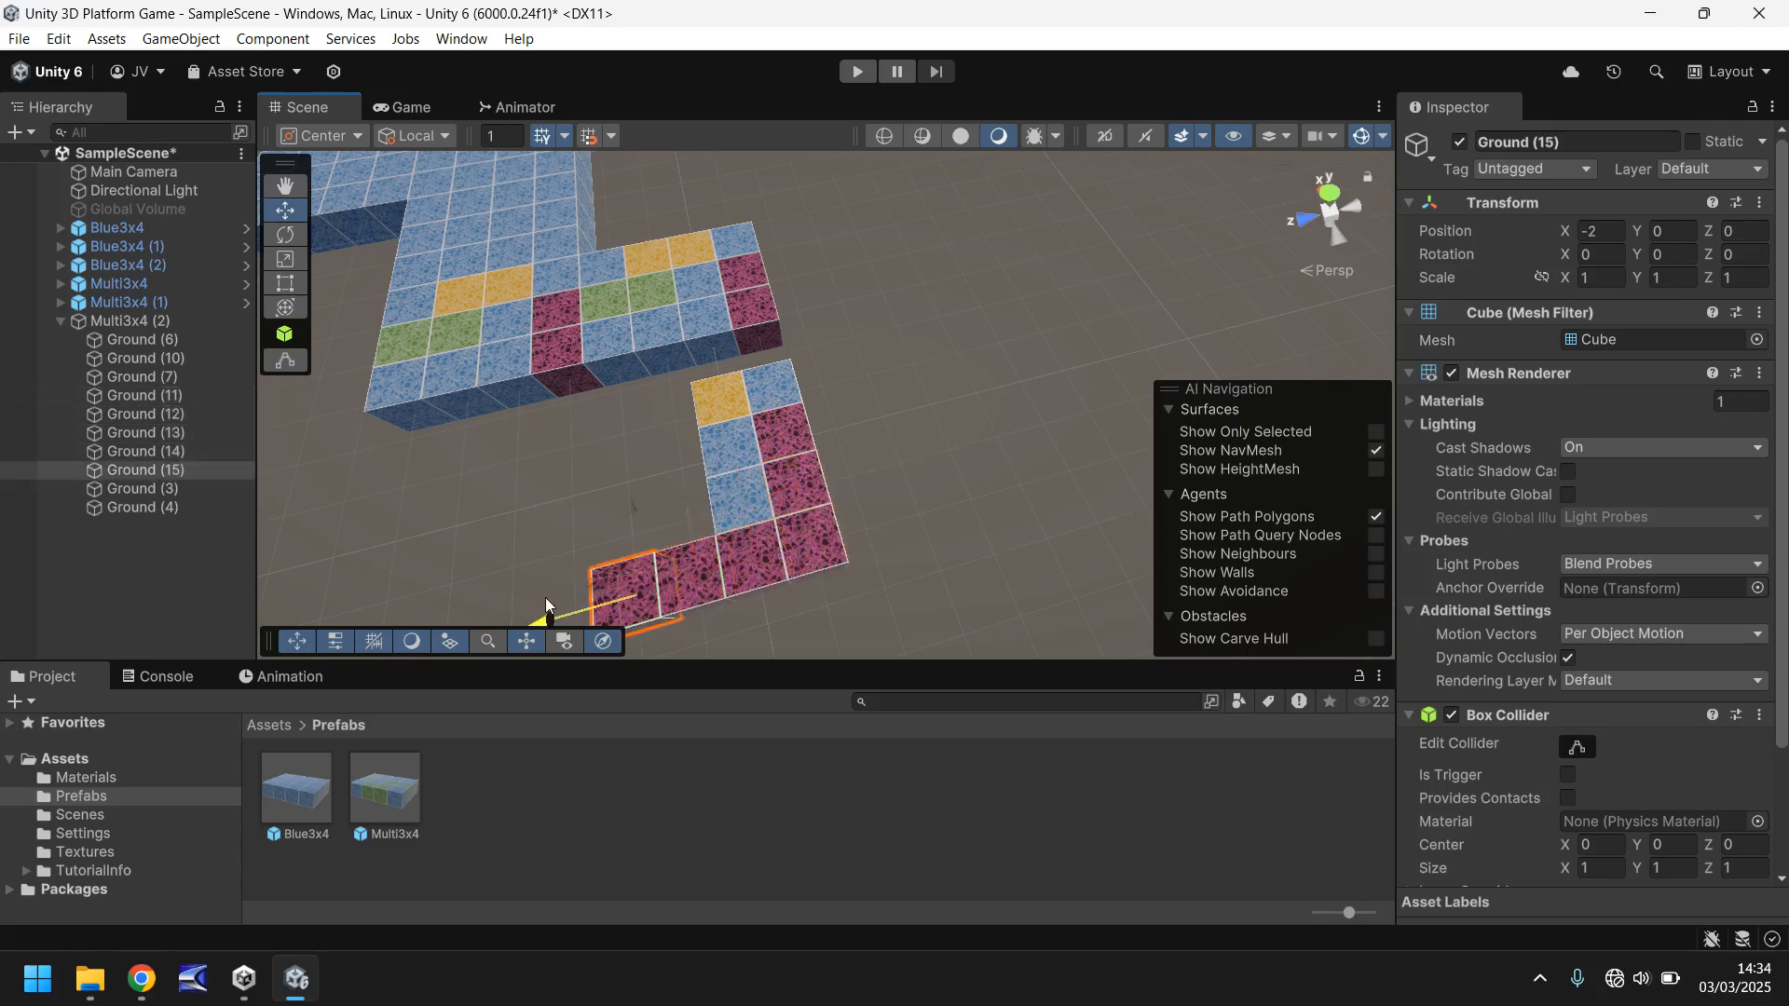
key("ctrl+d")
mouse_move(602, 540)
left_mouse_down()
mouse_move(589, 507)
mouse_move(600, 559)
left_mouse_up()
key("ctrl+d")
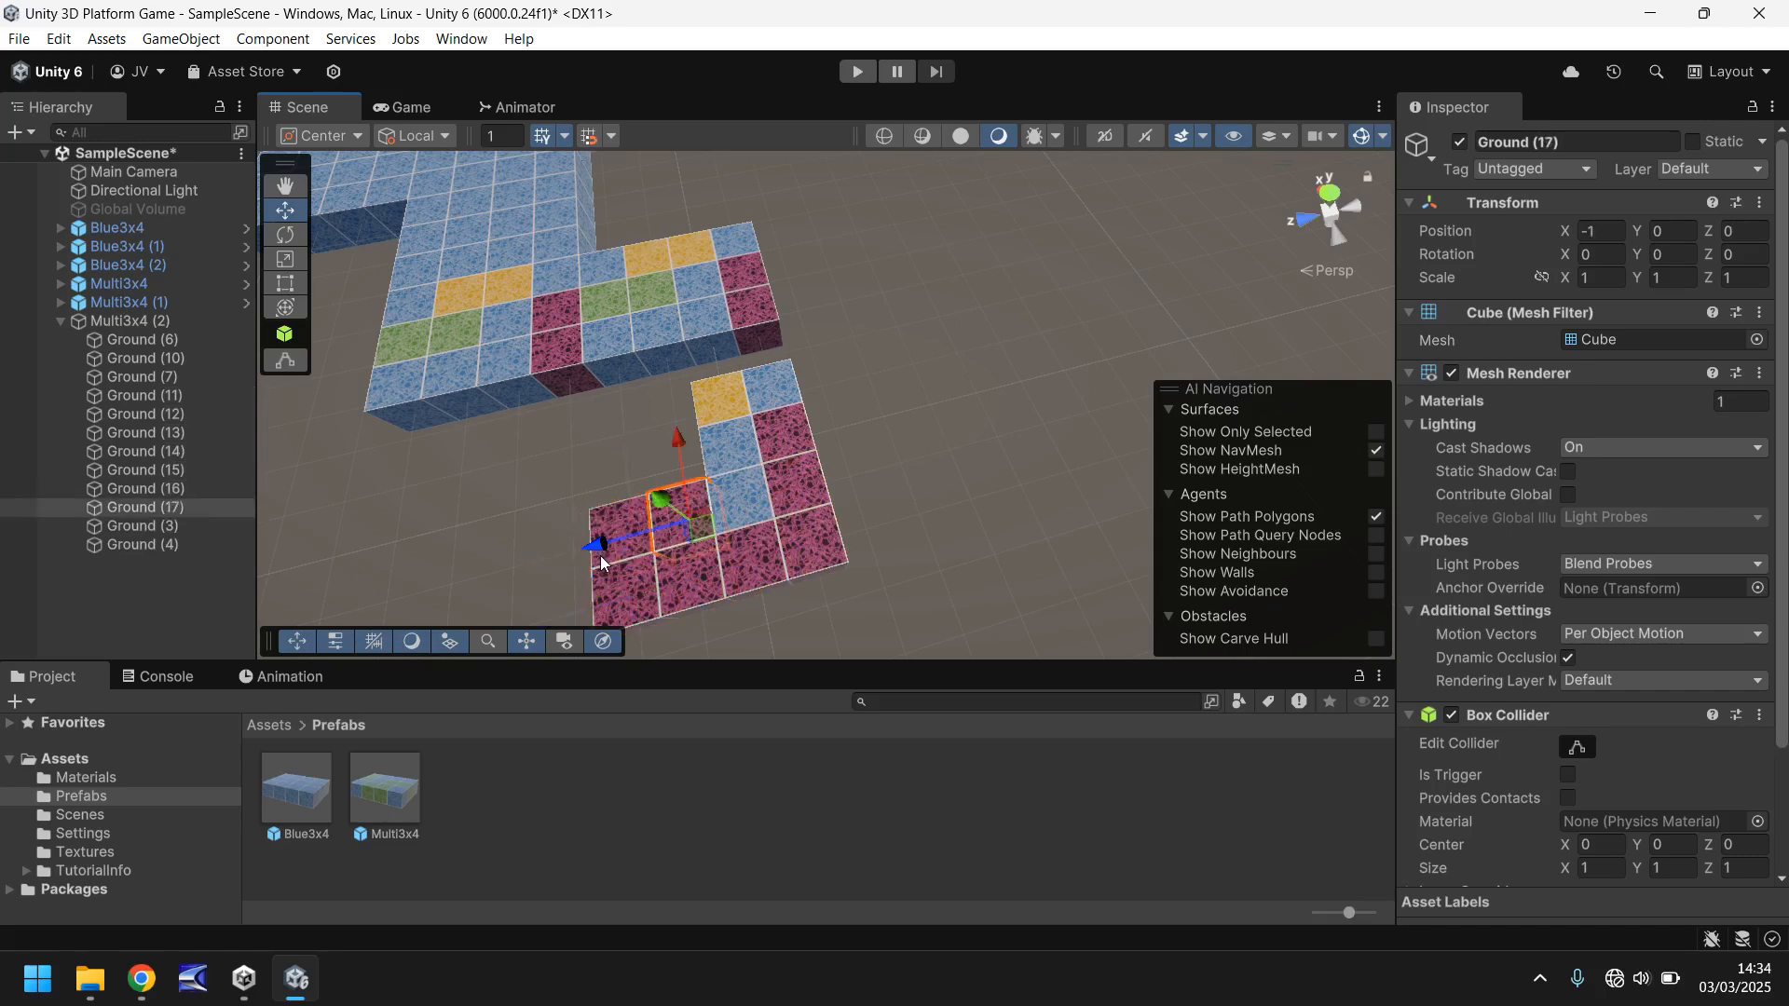
- Apply the Floor04, Floor01, Floor03 and Floor02 materials to separate magenta cubes of the L-shaped block
left_click(91, 779)
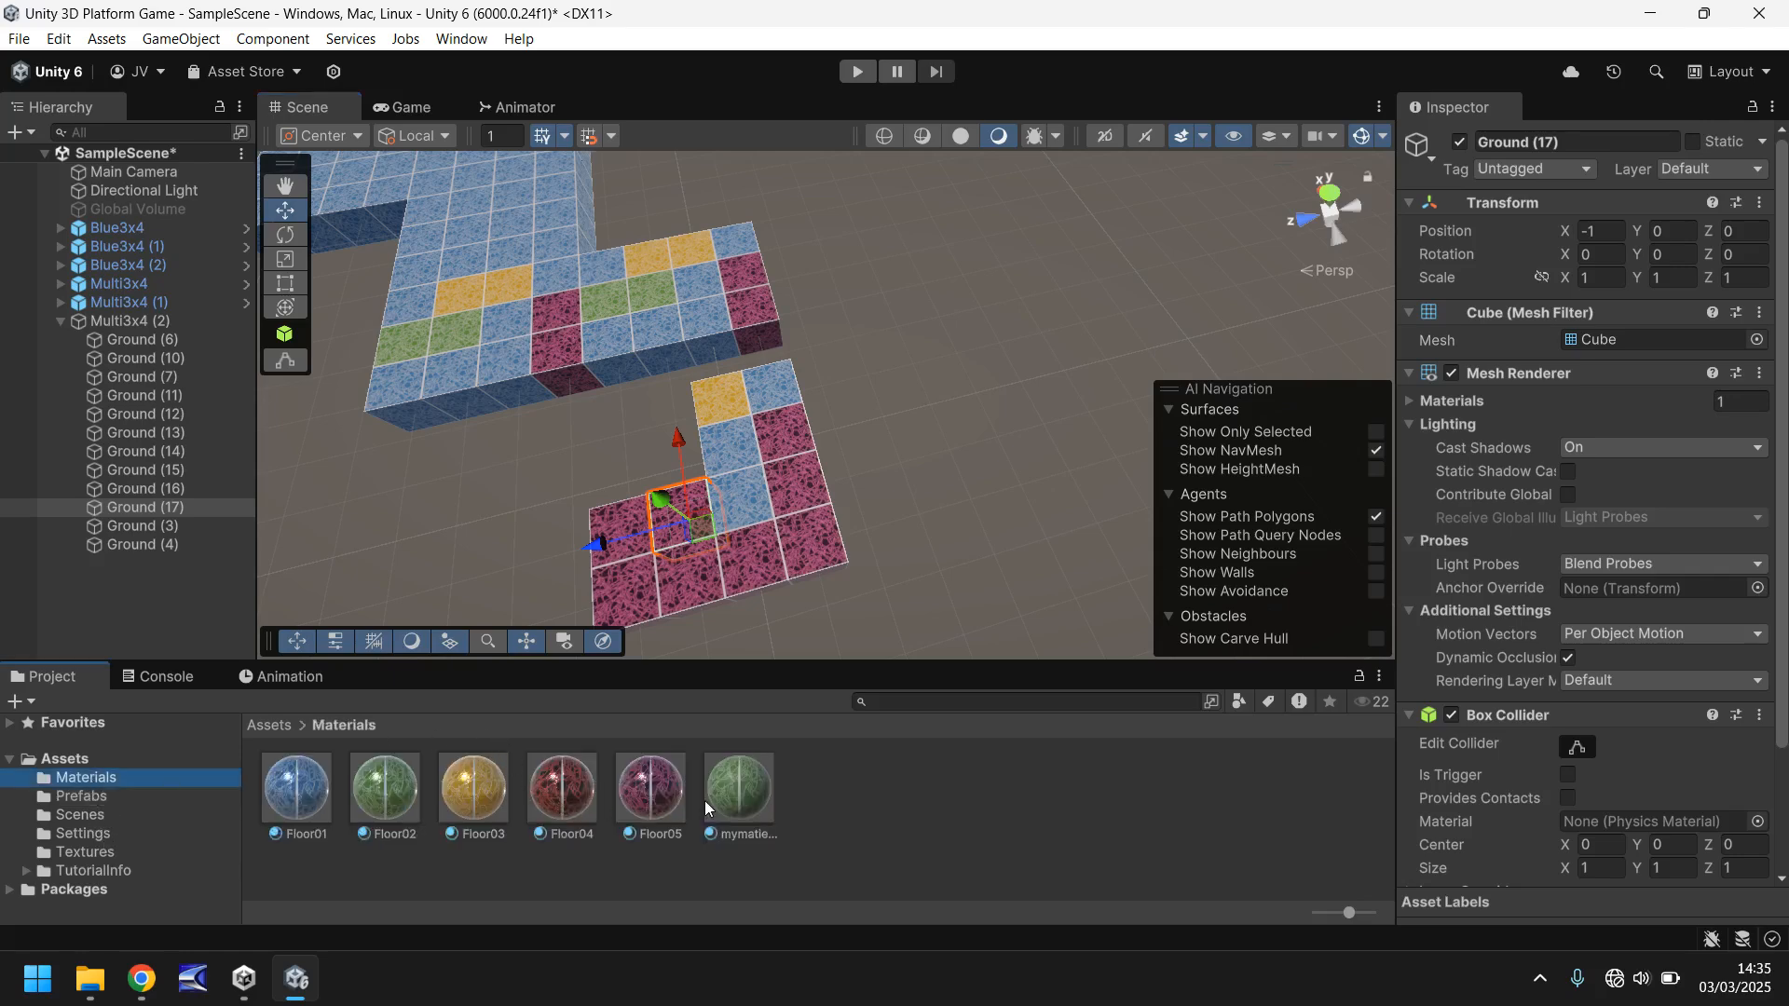
left_click_drag(564, 790, 684, 578)
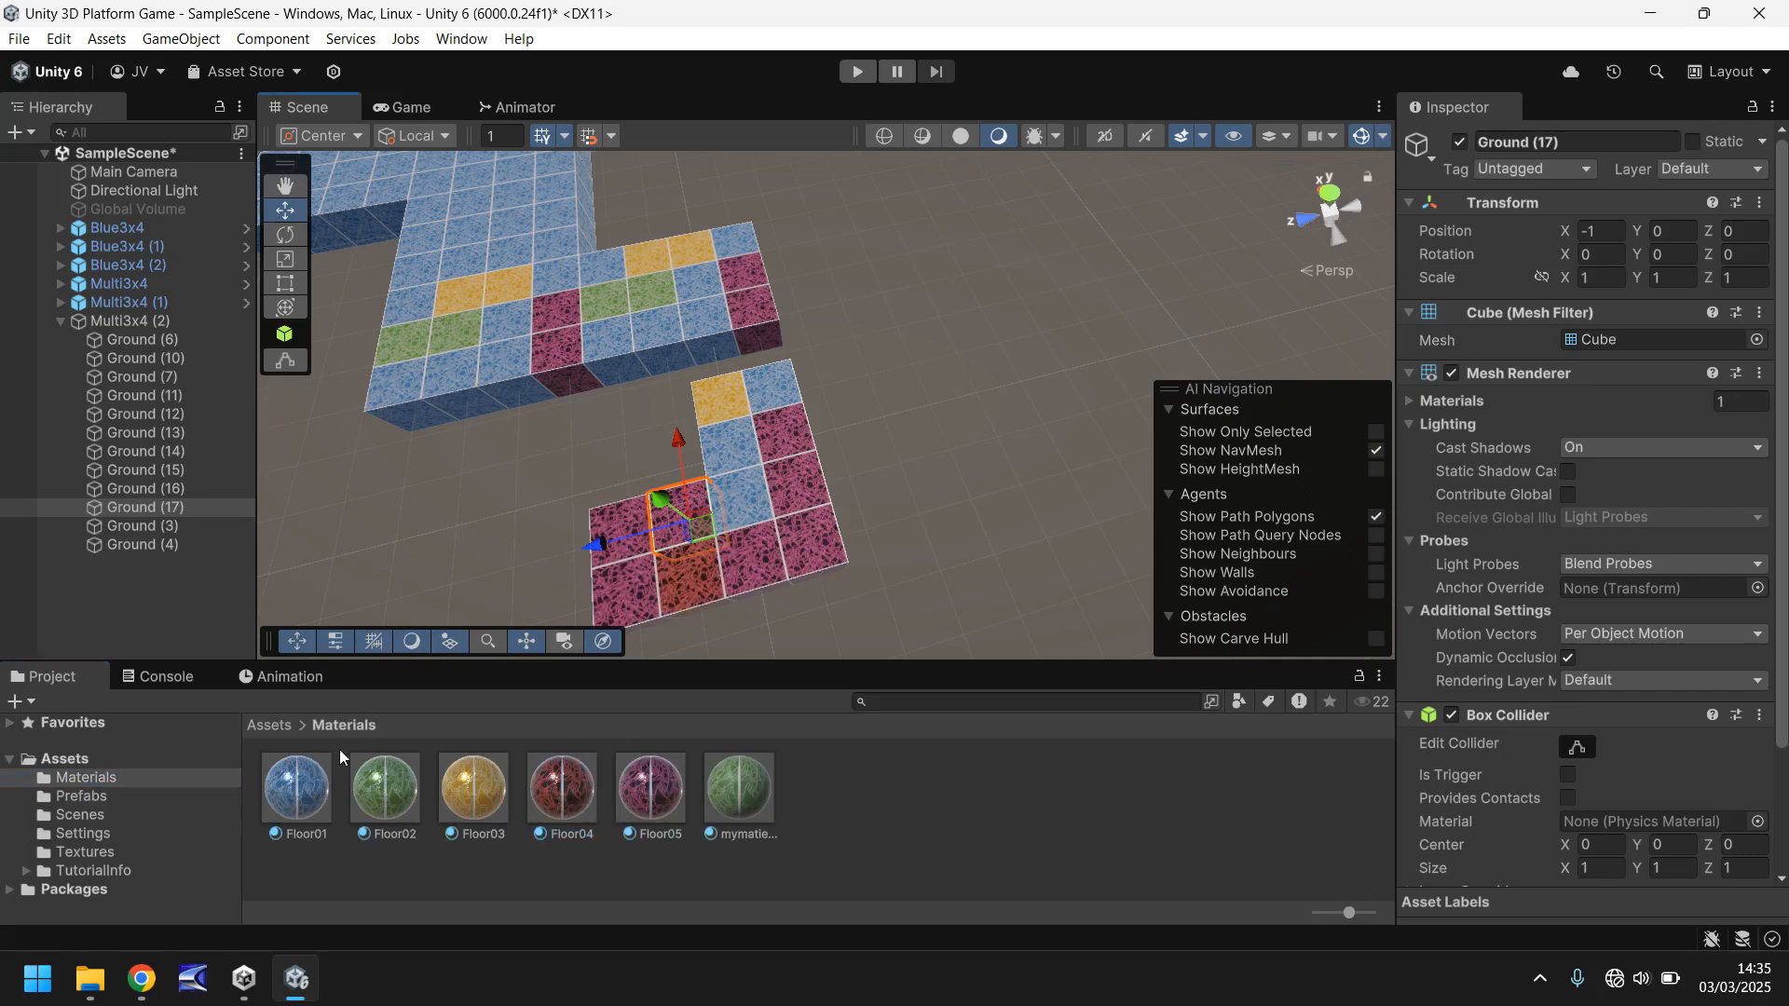
left_click_drag(296, 792, 624, 598)
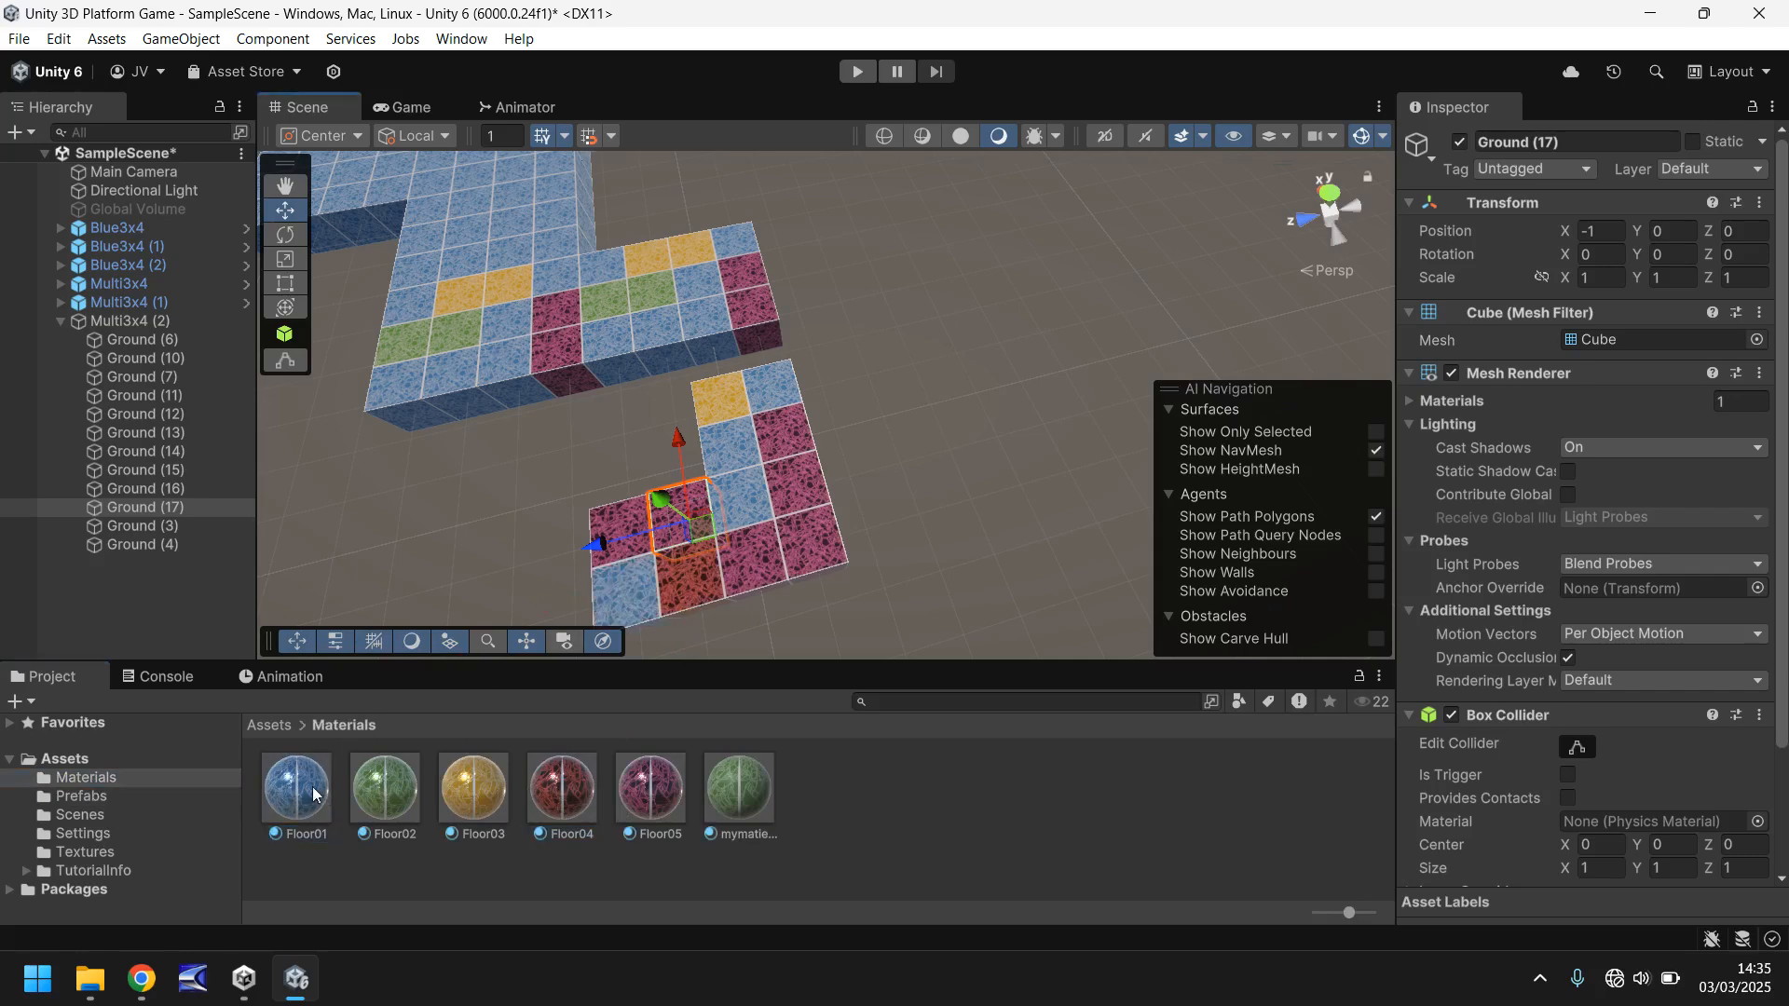
left_click_drag(312, 792, 611, 539)
left_click_drag(478, 780, 768, 433)
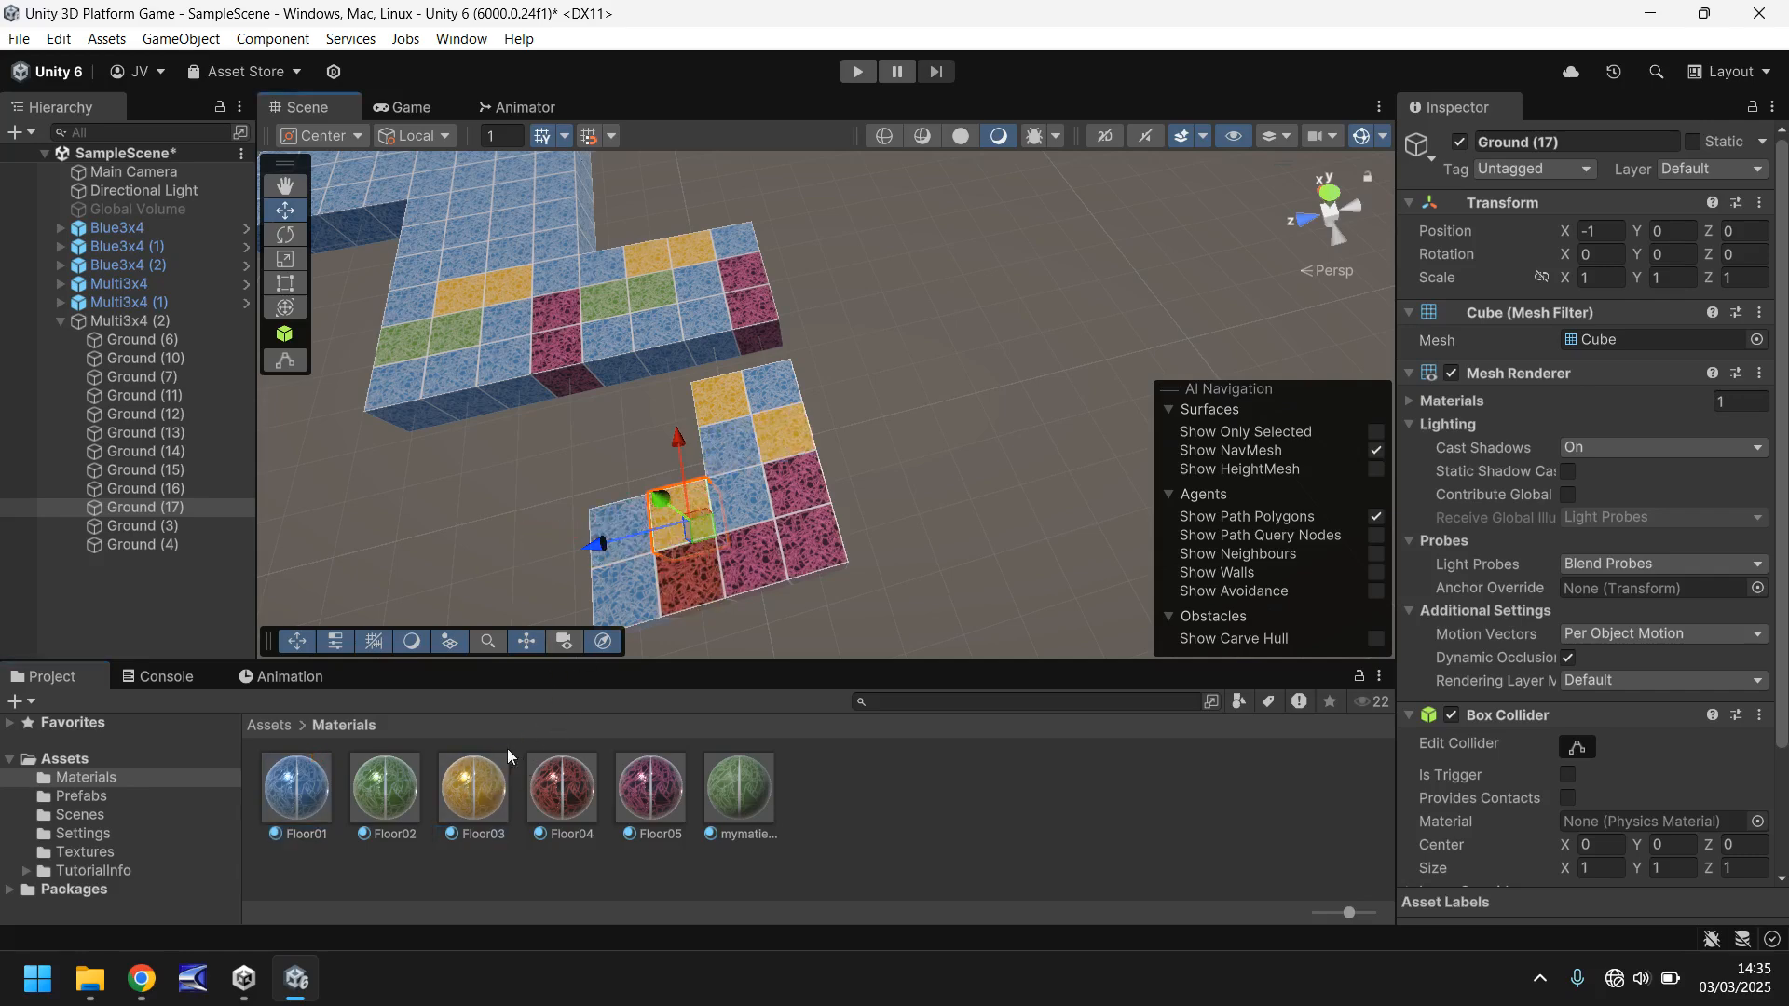
left_click_drag(385, 788, 788, 479)
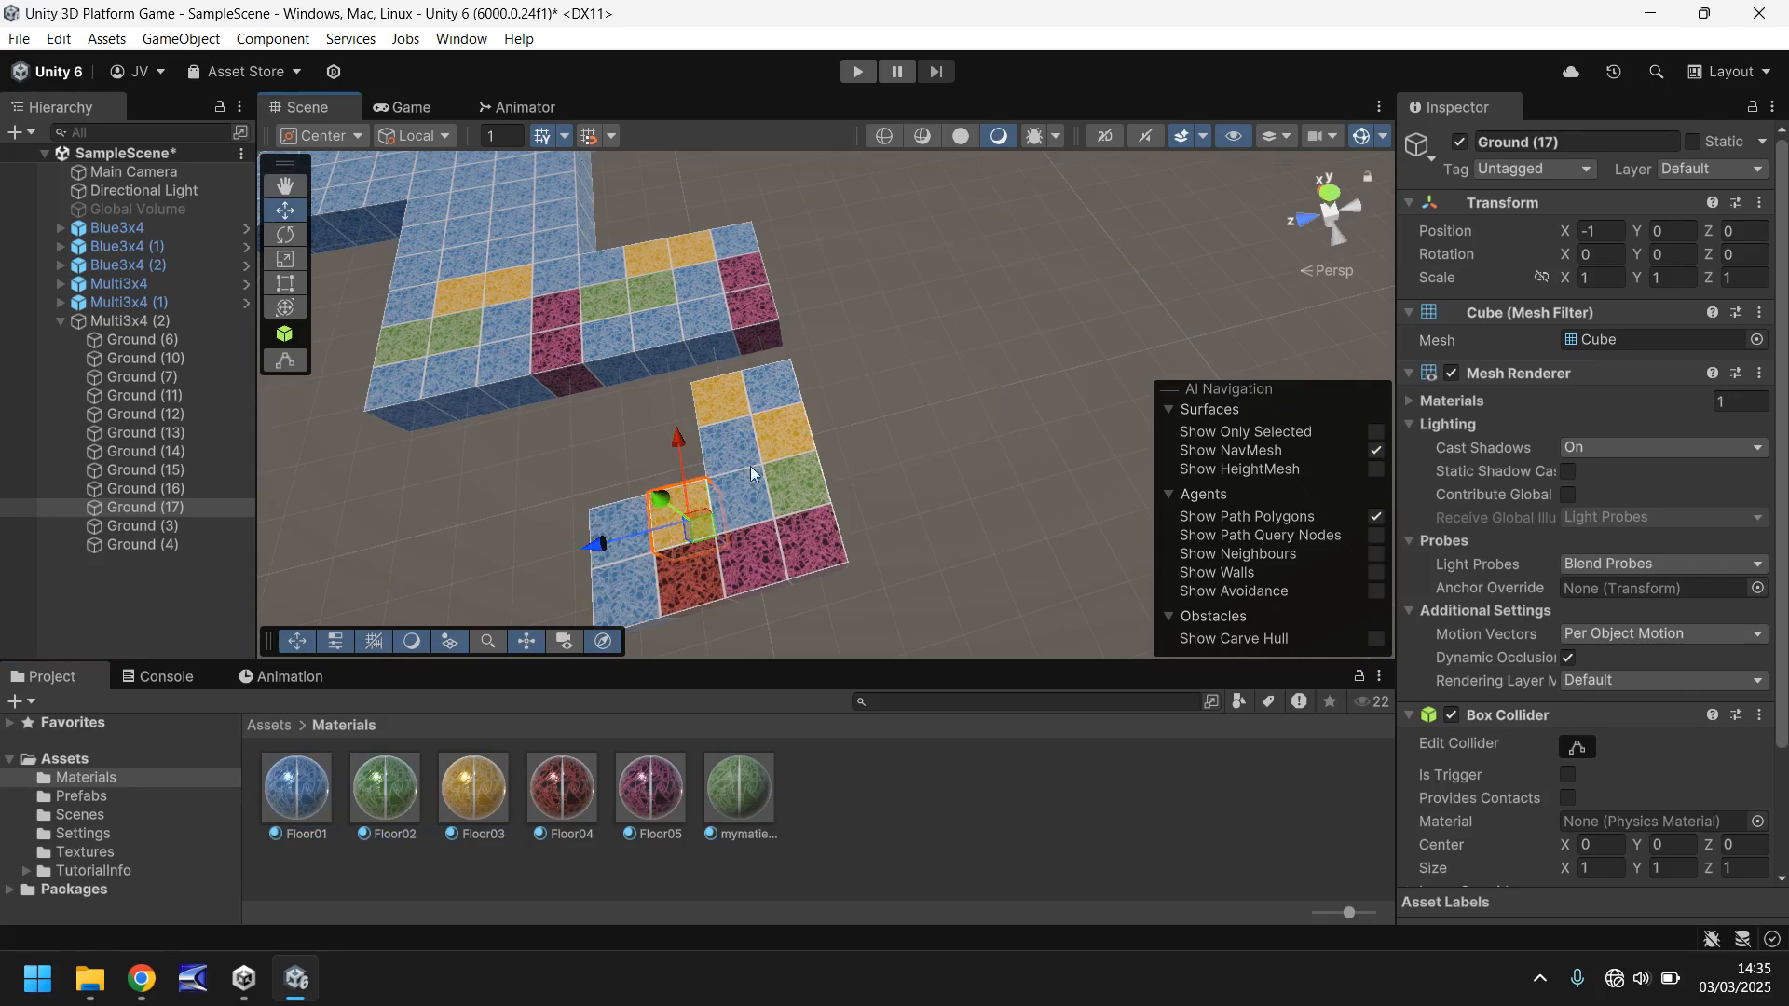
- Collapse the Multi3x4 (2) object in the hierarchy and rename it L4x4
left_click(61, 321)
left_click(108, 323)
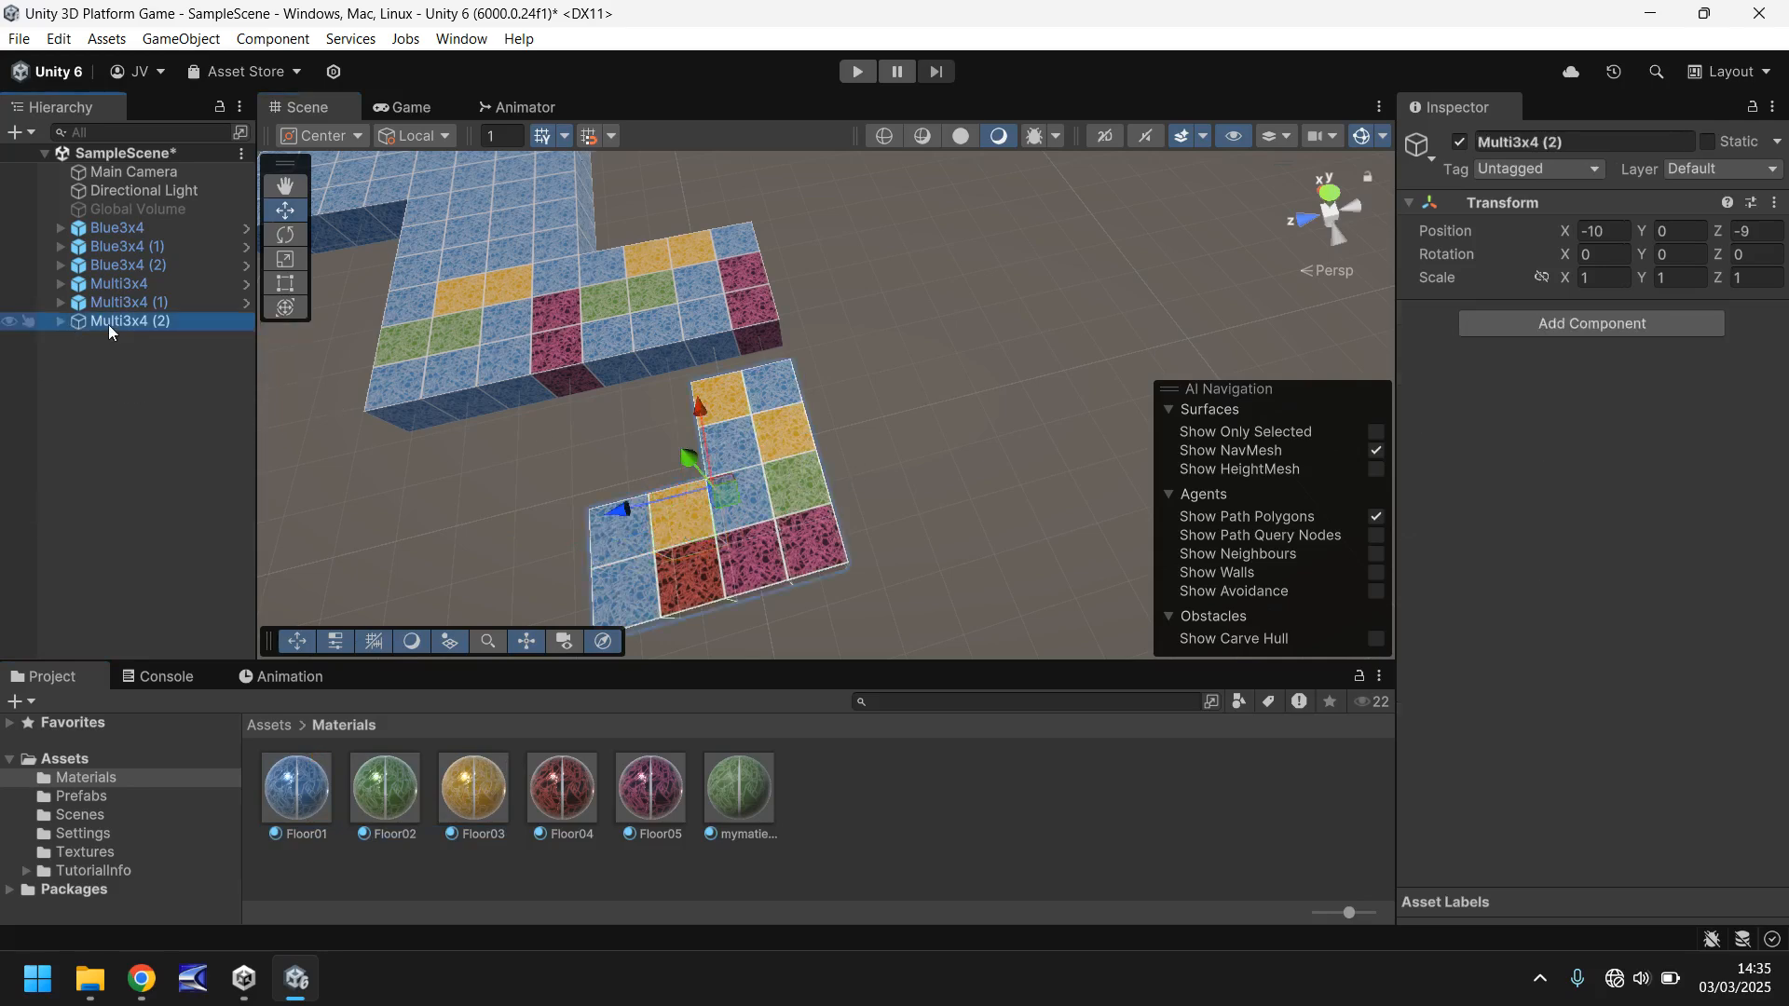
left_click(108, 322)
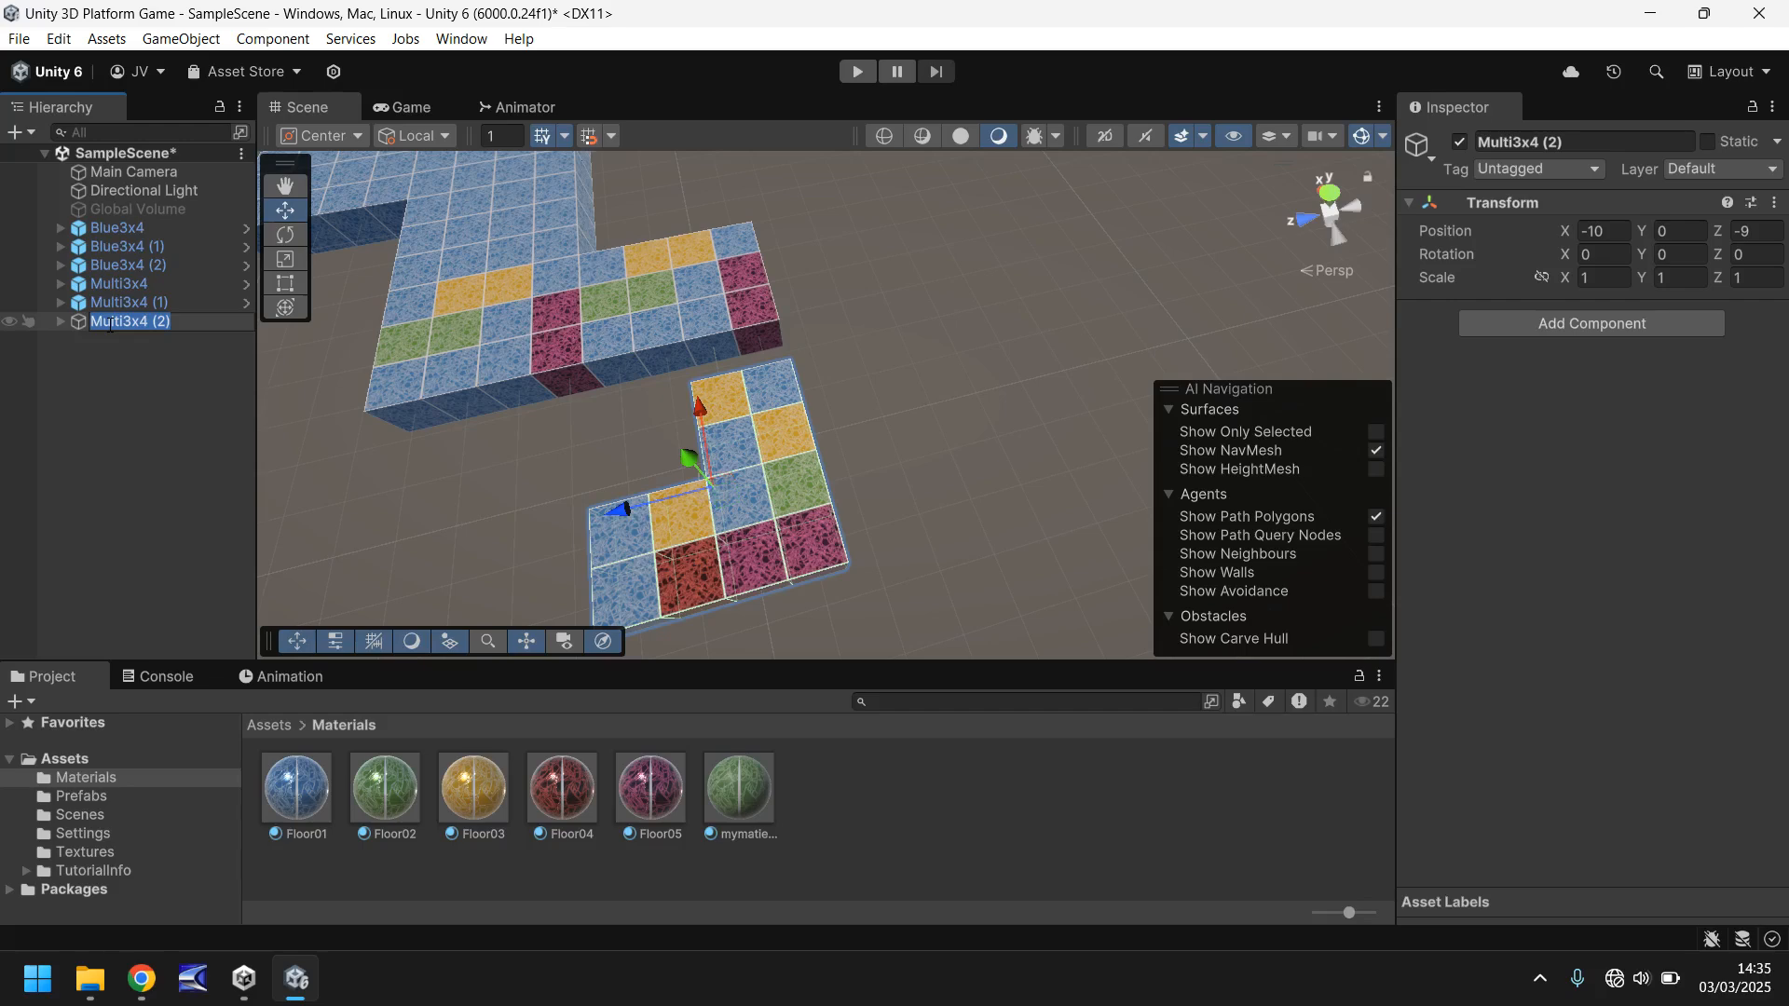
type("L4x")
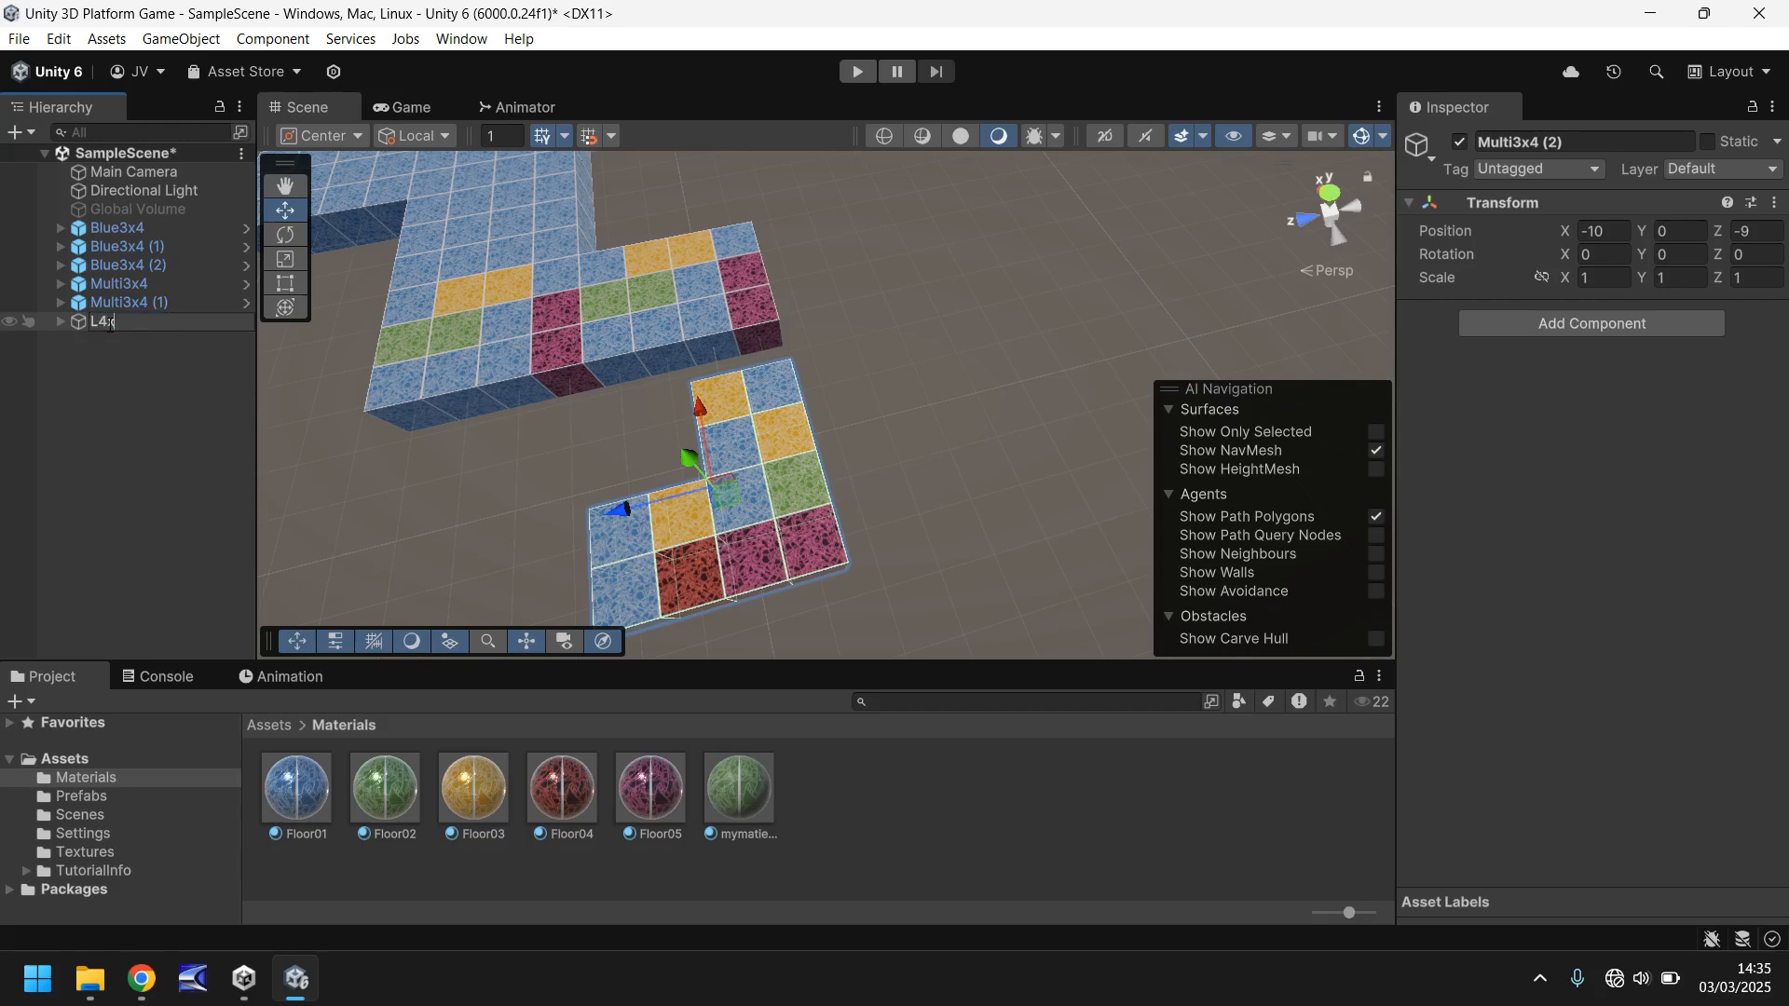
type("4")
key("Return")
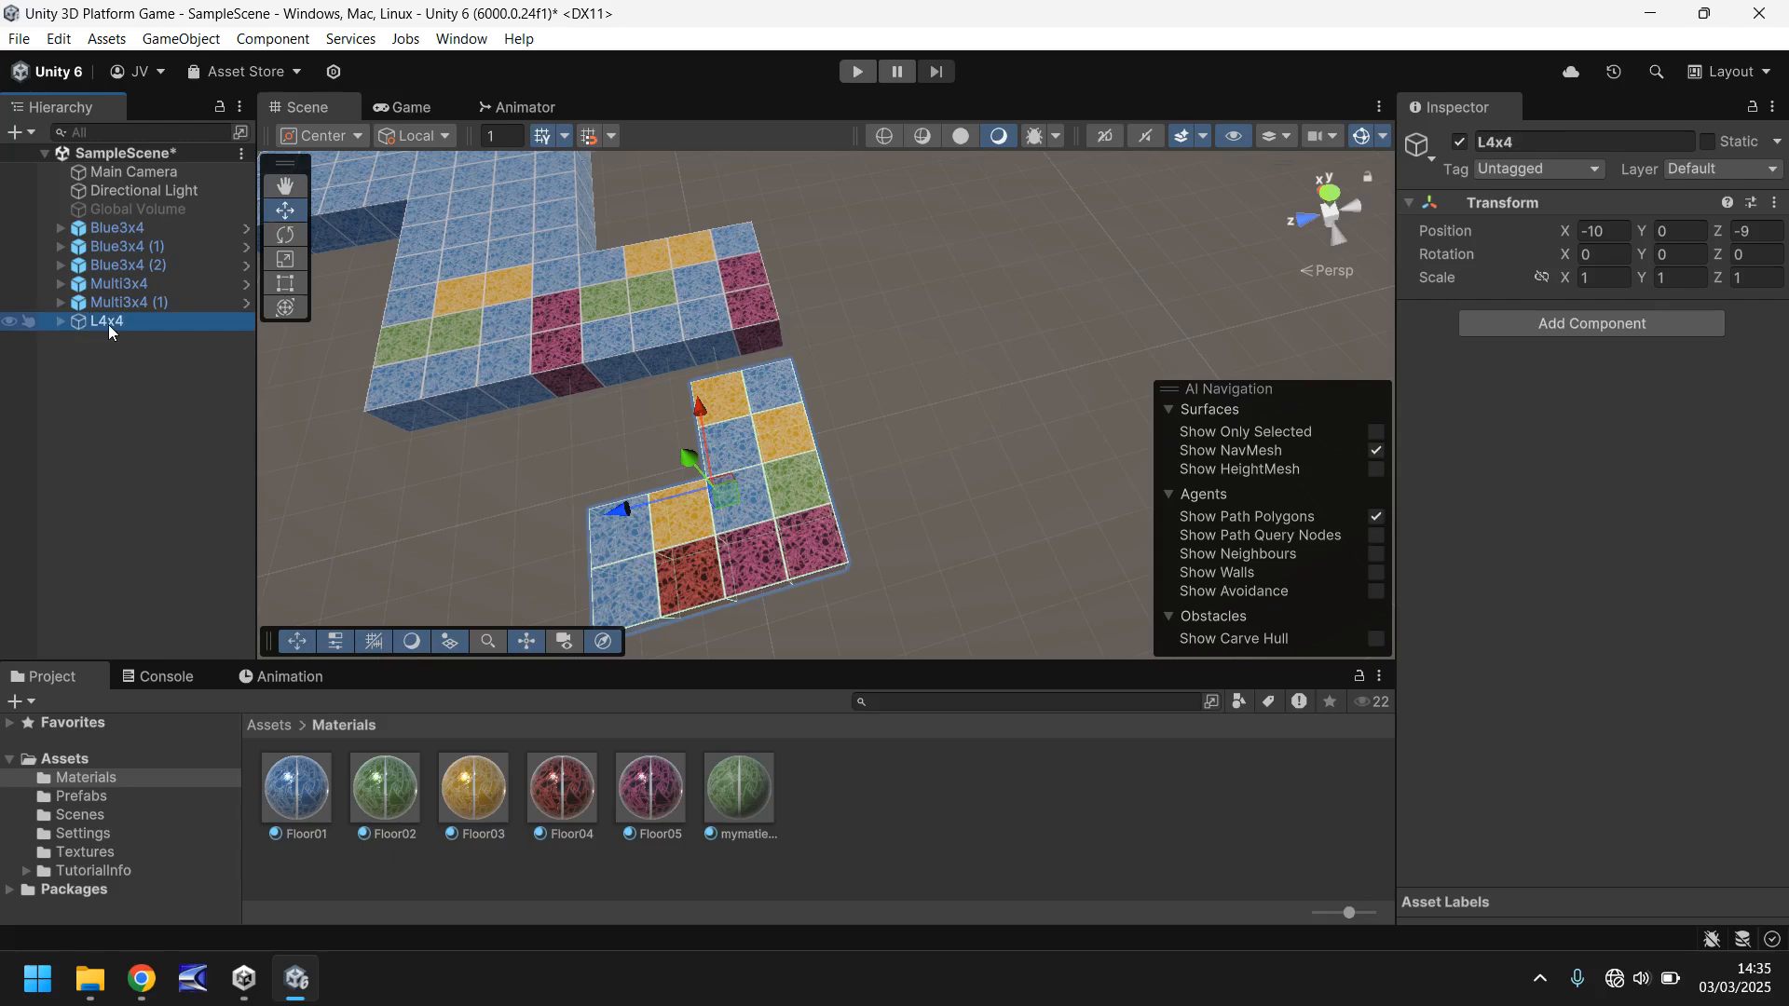
- Save the L4x4 object as a prefab in the Prefabs folder
left_click(99, 798)
left_click(106, 319)
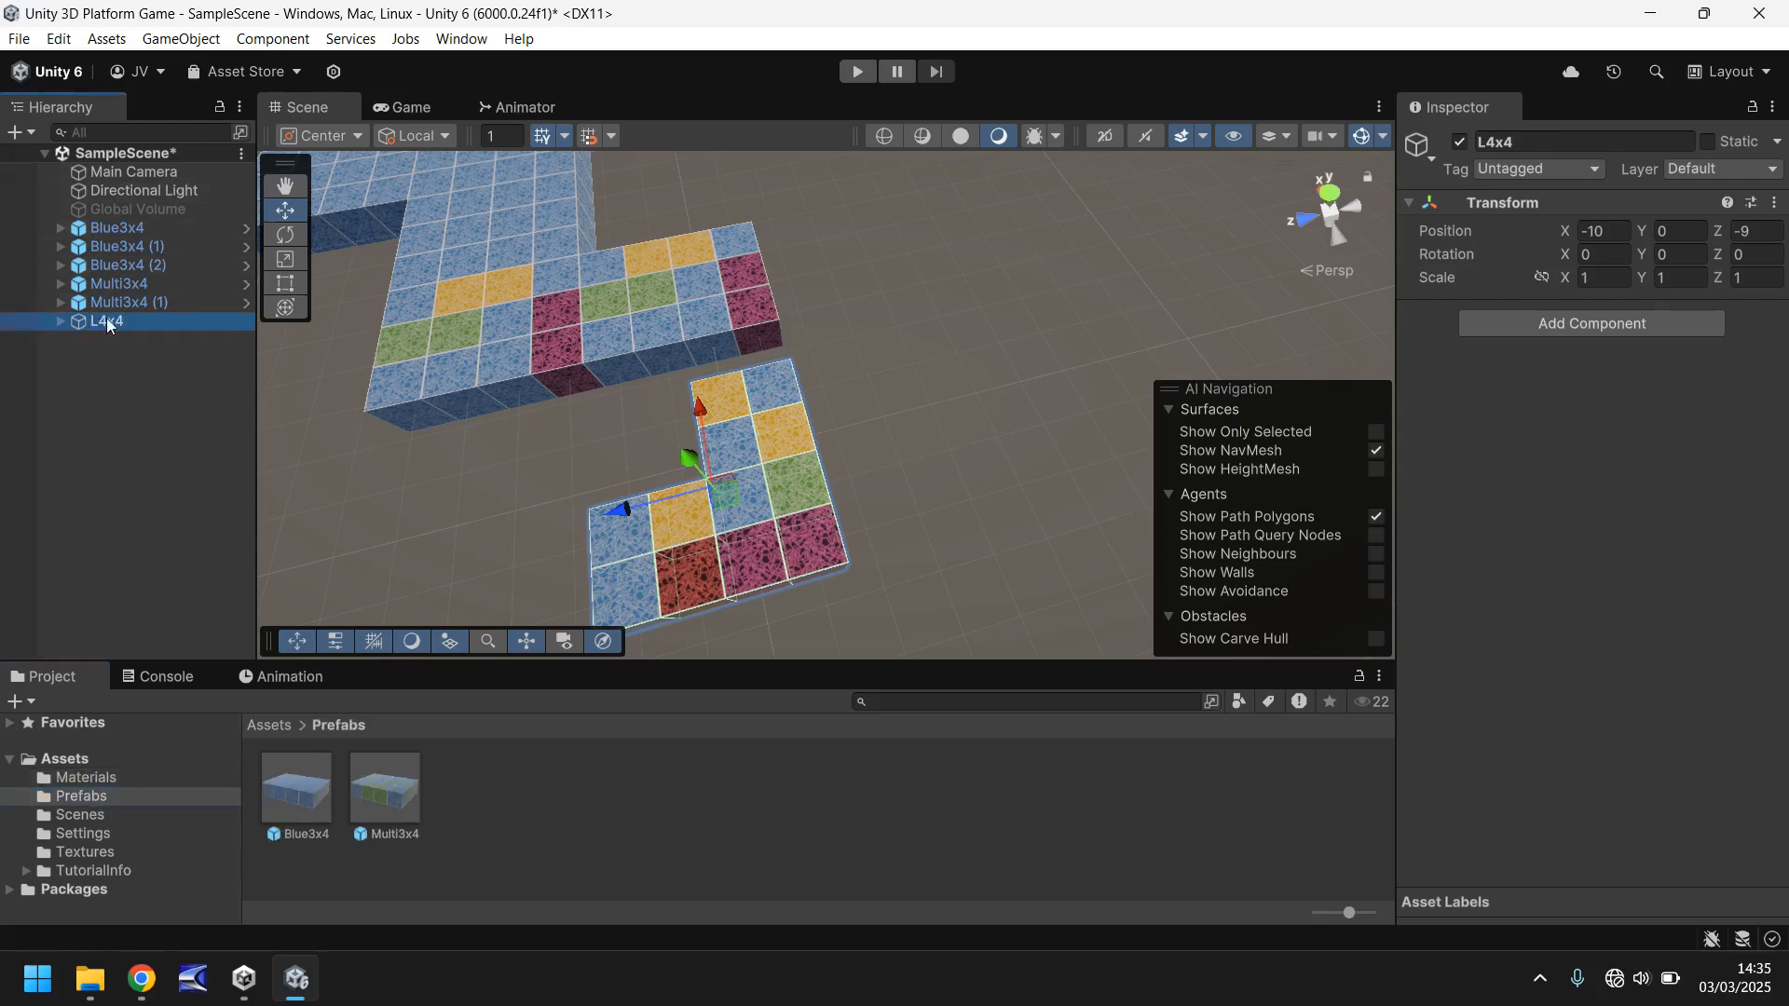
left_click_drag(107, 321, 535, 812)
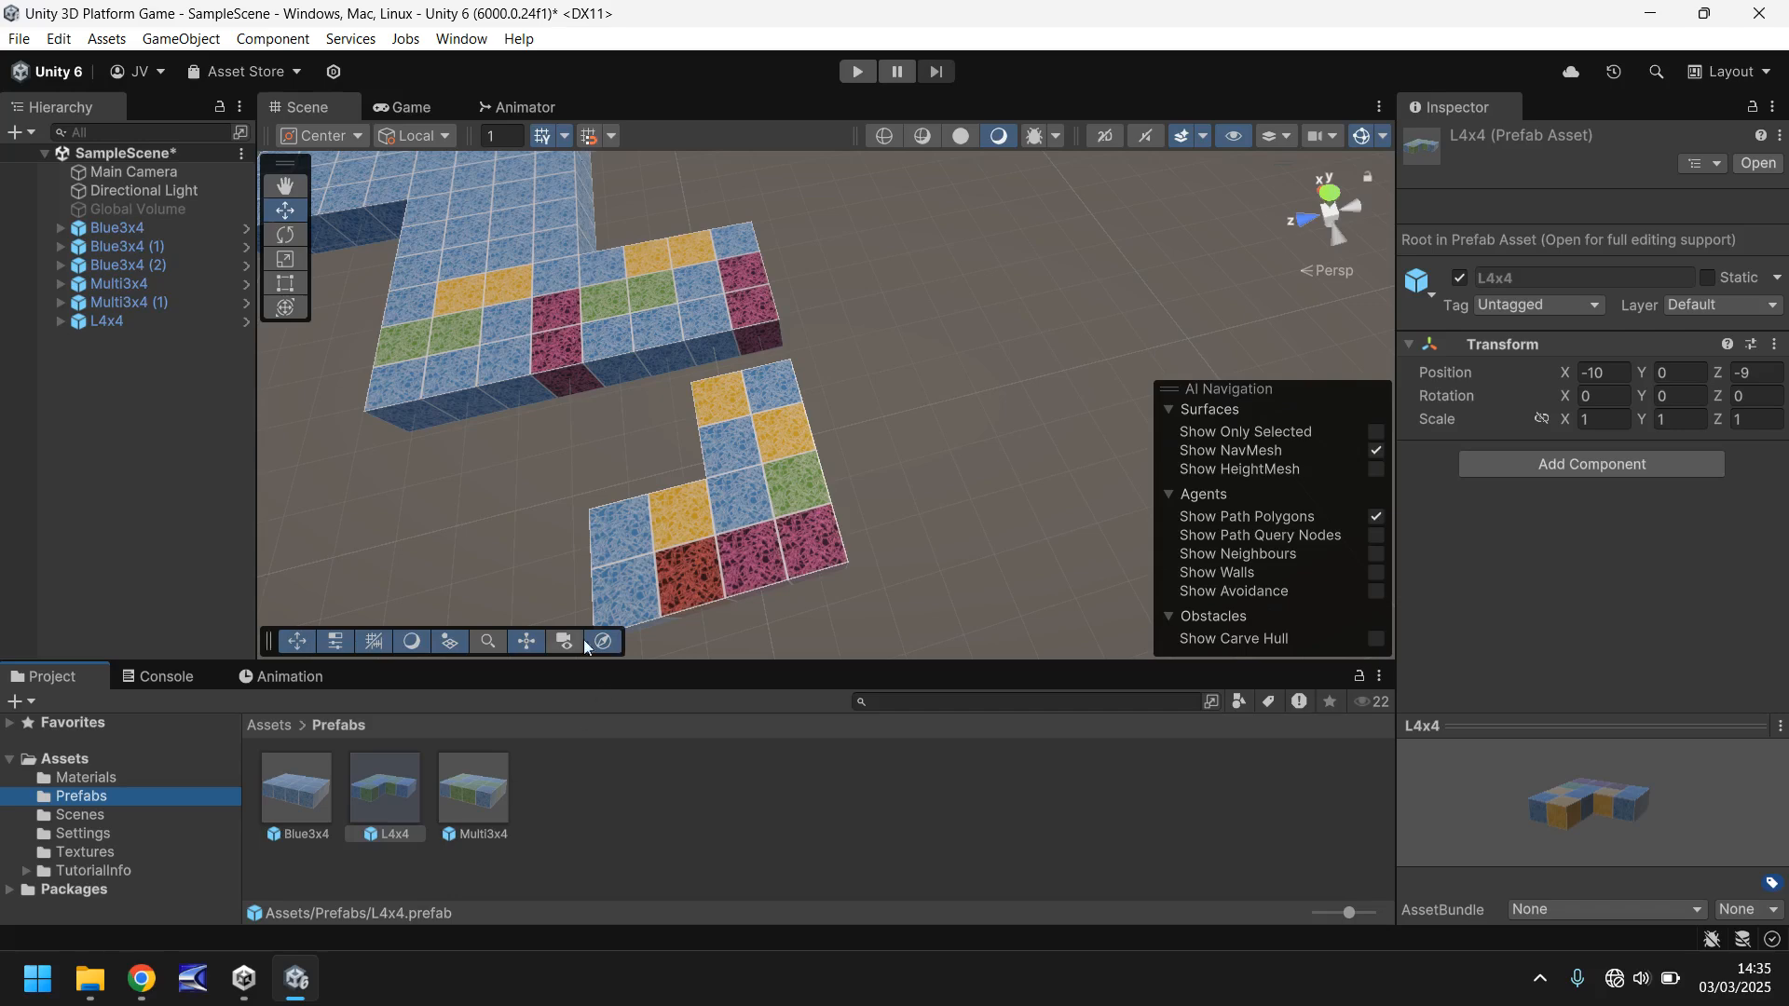
- Move the L4x4 block along the X axis to X -9, joining it to the multicoloured platform
left_click(109, 322)
left_click_drag(701, 421, 690, 379)
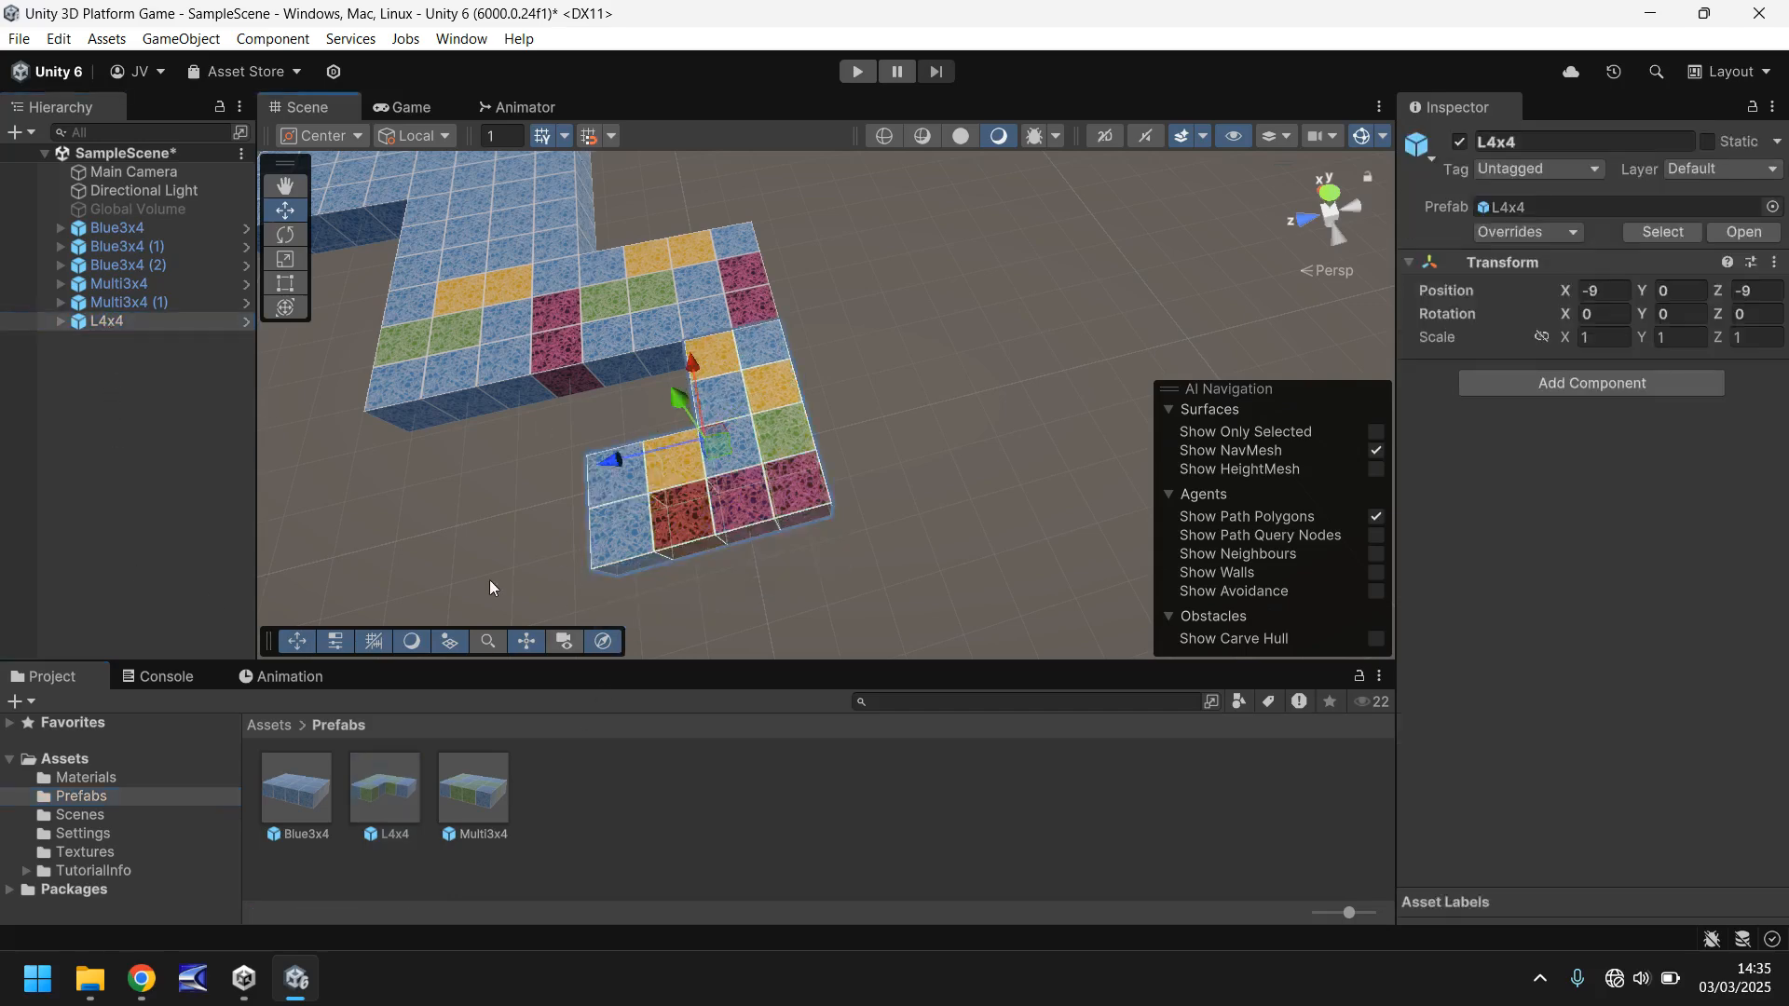
middle_click_drag(489, 579, 520, 508)
left_click(385, 792)
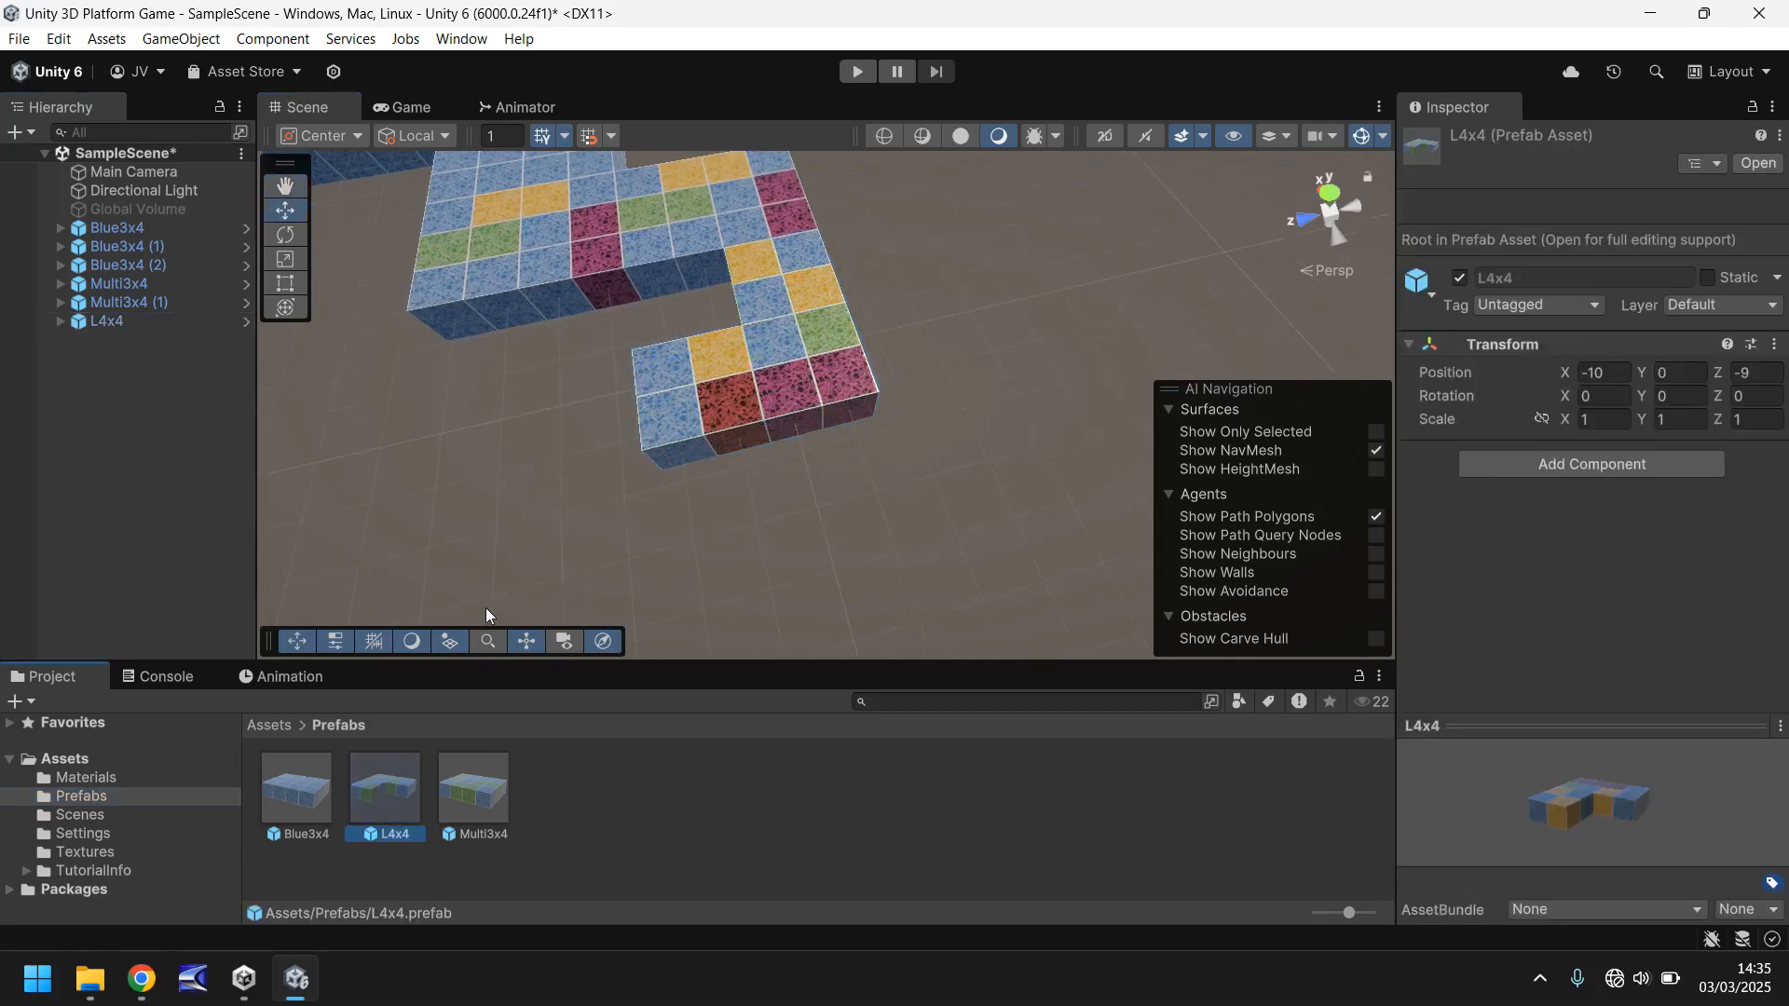
key("ctrl+d")
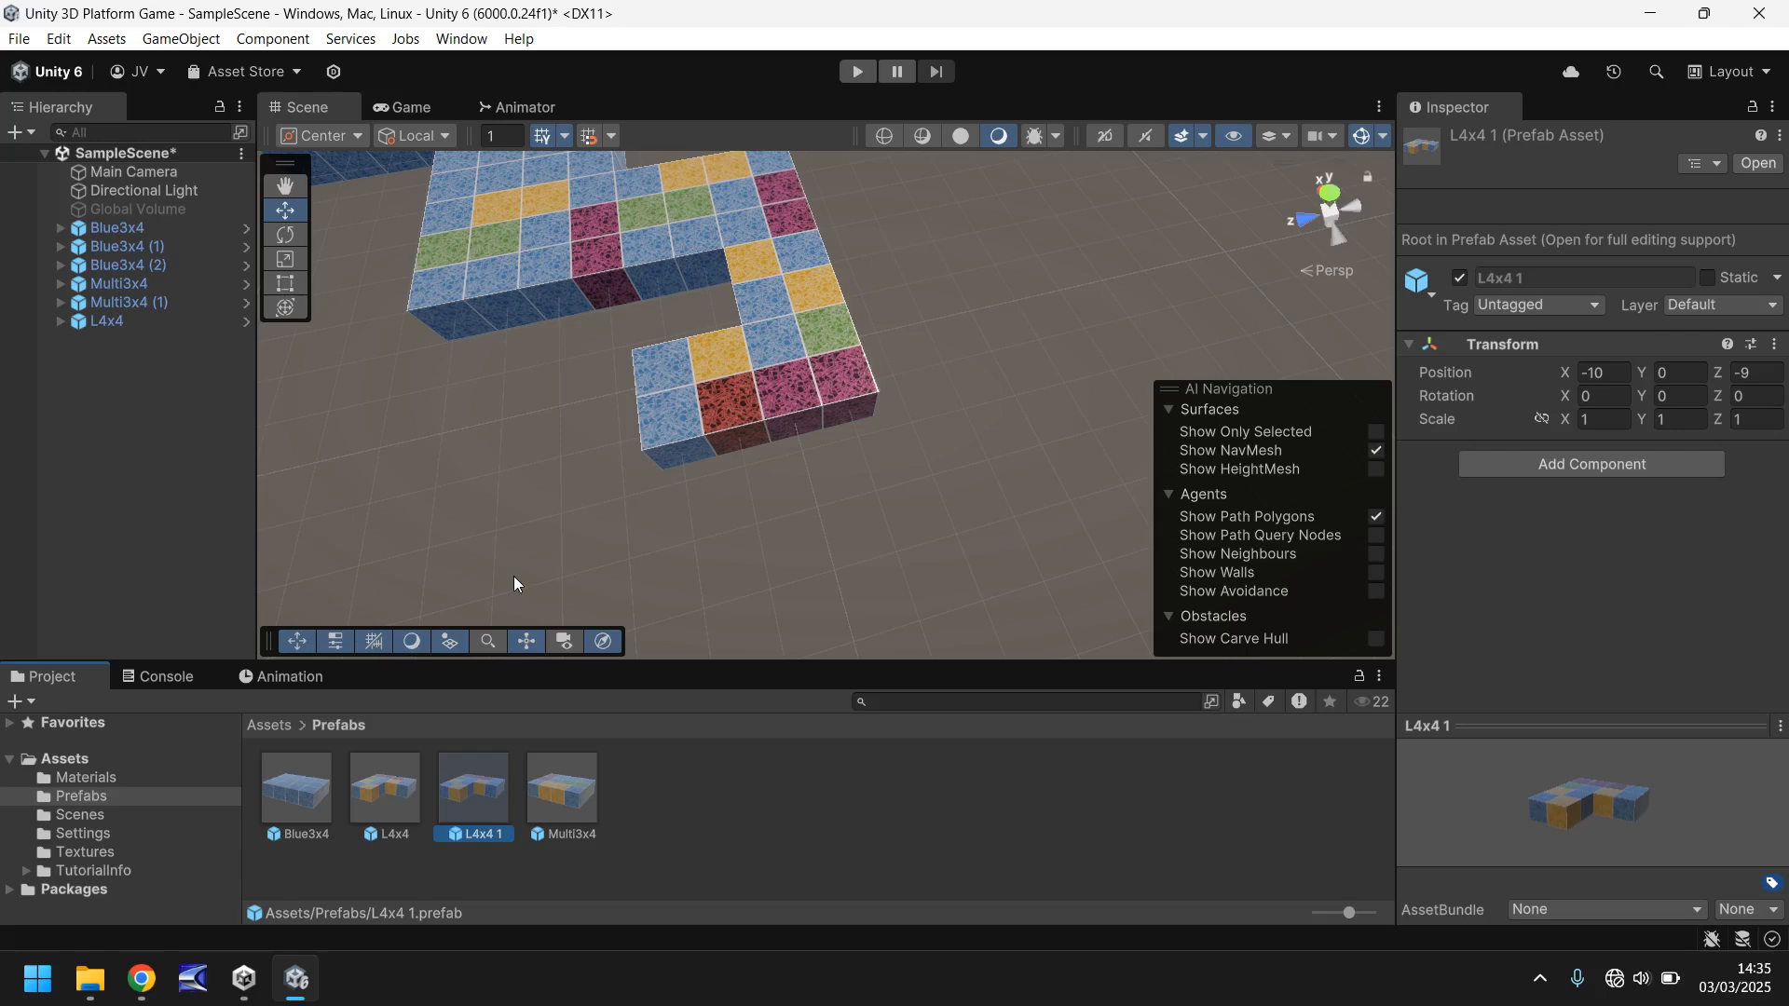
key("Delete")
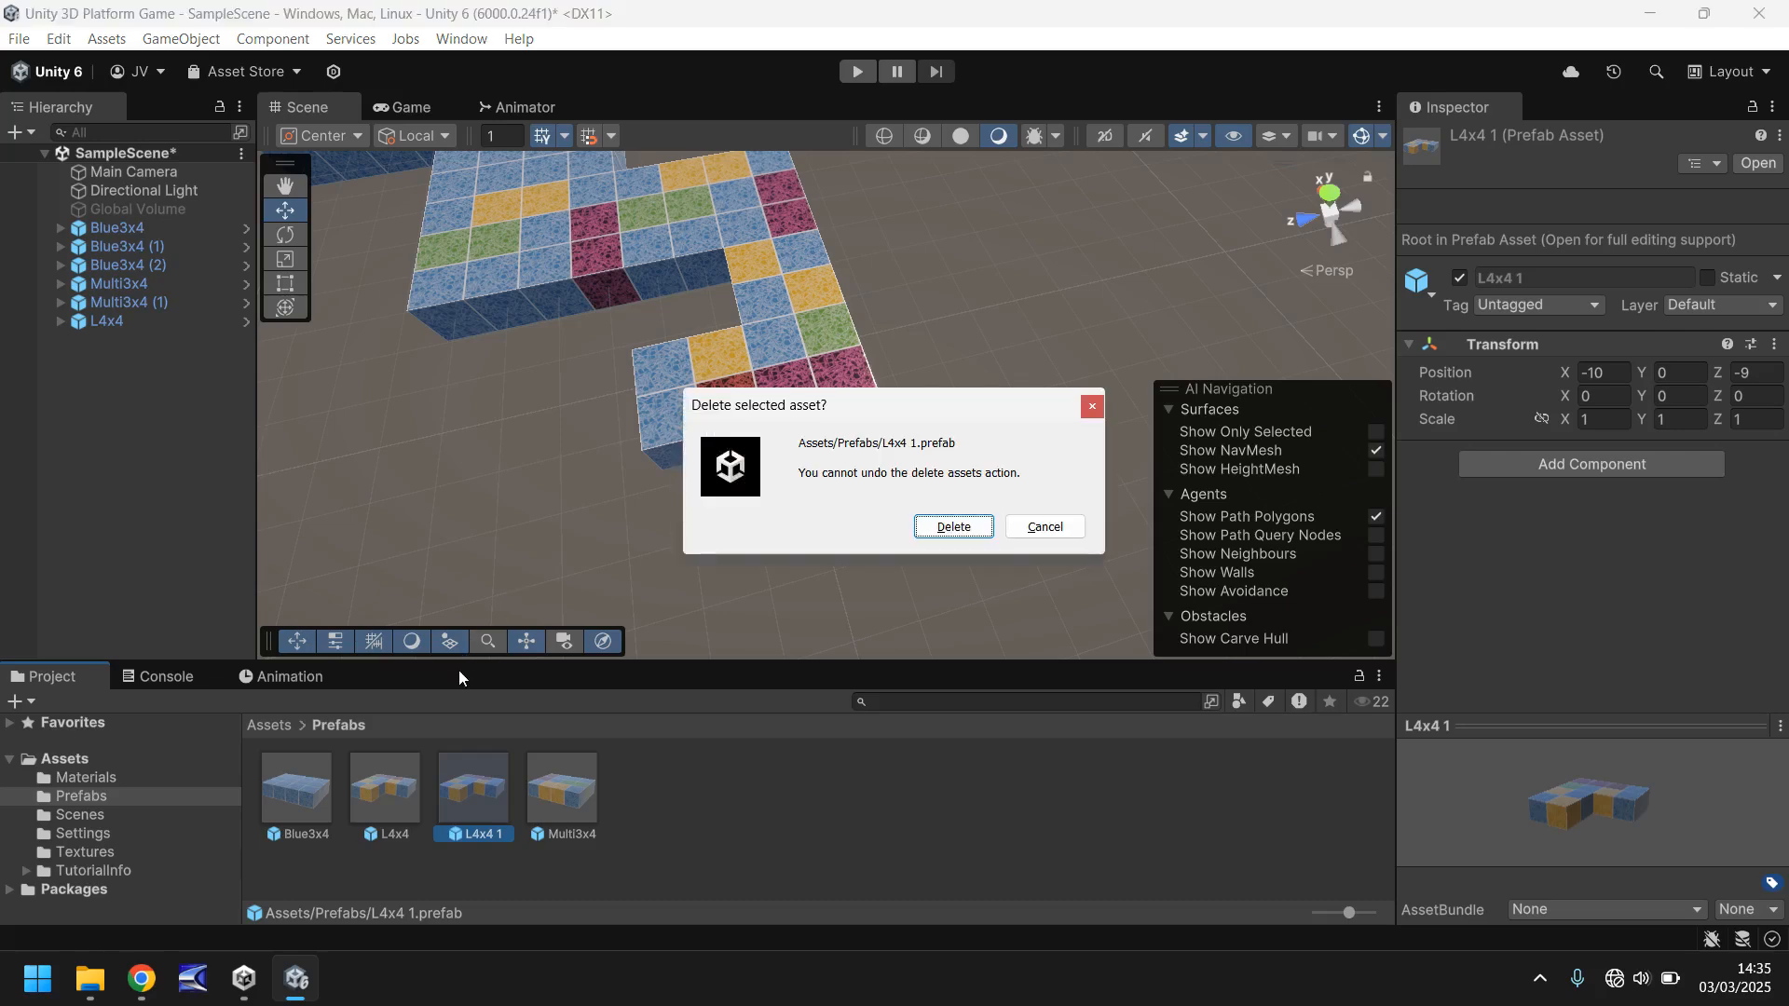
left_click(954, 527)
- Add a second L4x4 prefab instance to the scene and set its position to X 0, Y 0, Z 0
left_click_drag(388, 786, 478, 491)
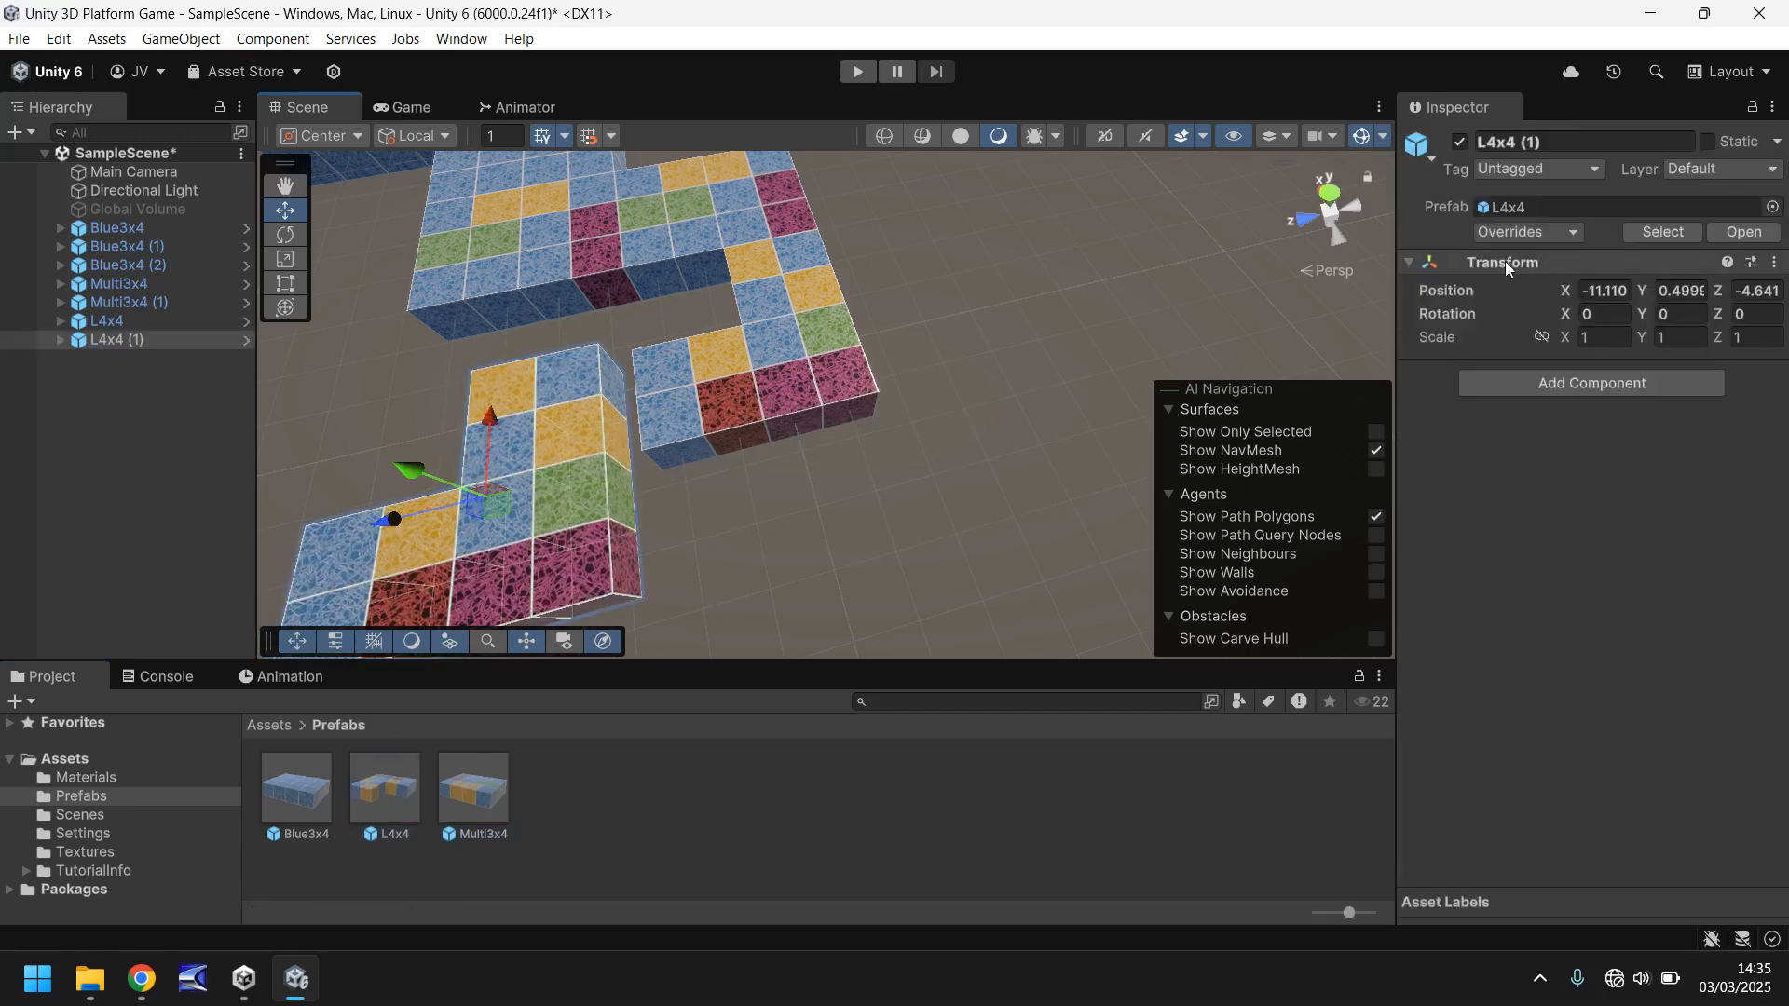
left_click(1603, 291)
type("0")
left_click(1675, 291)
type("0")
left_click(1755, 292)
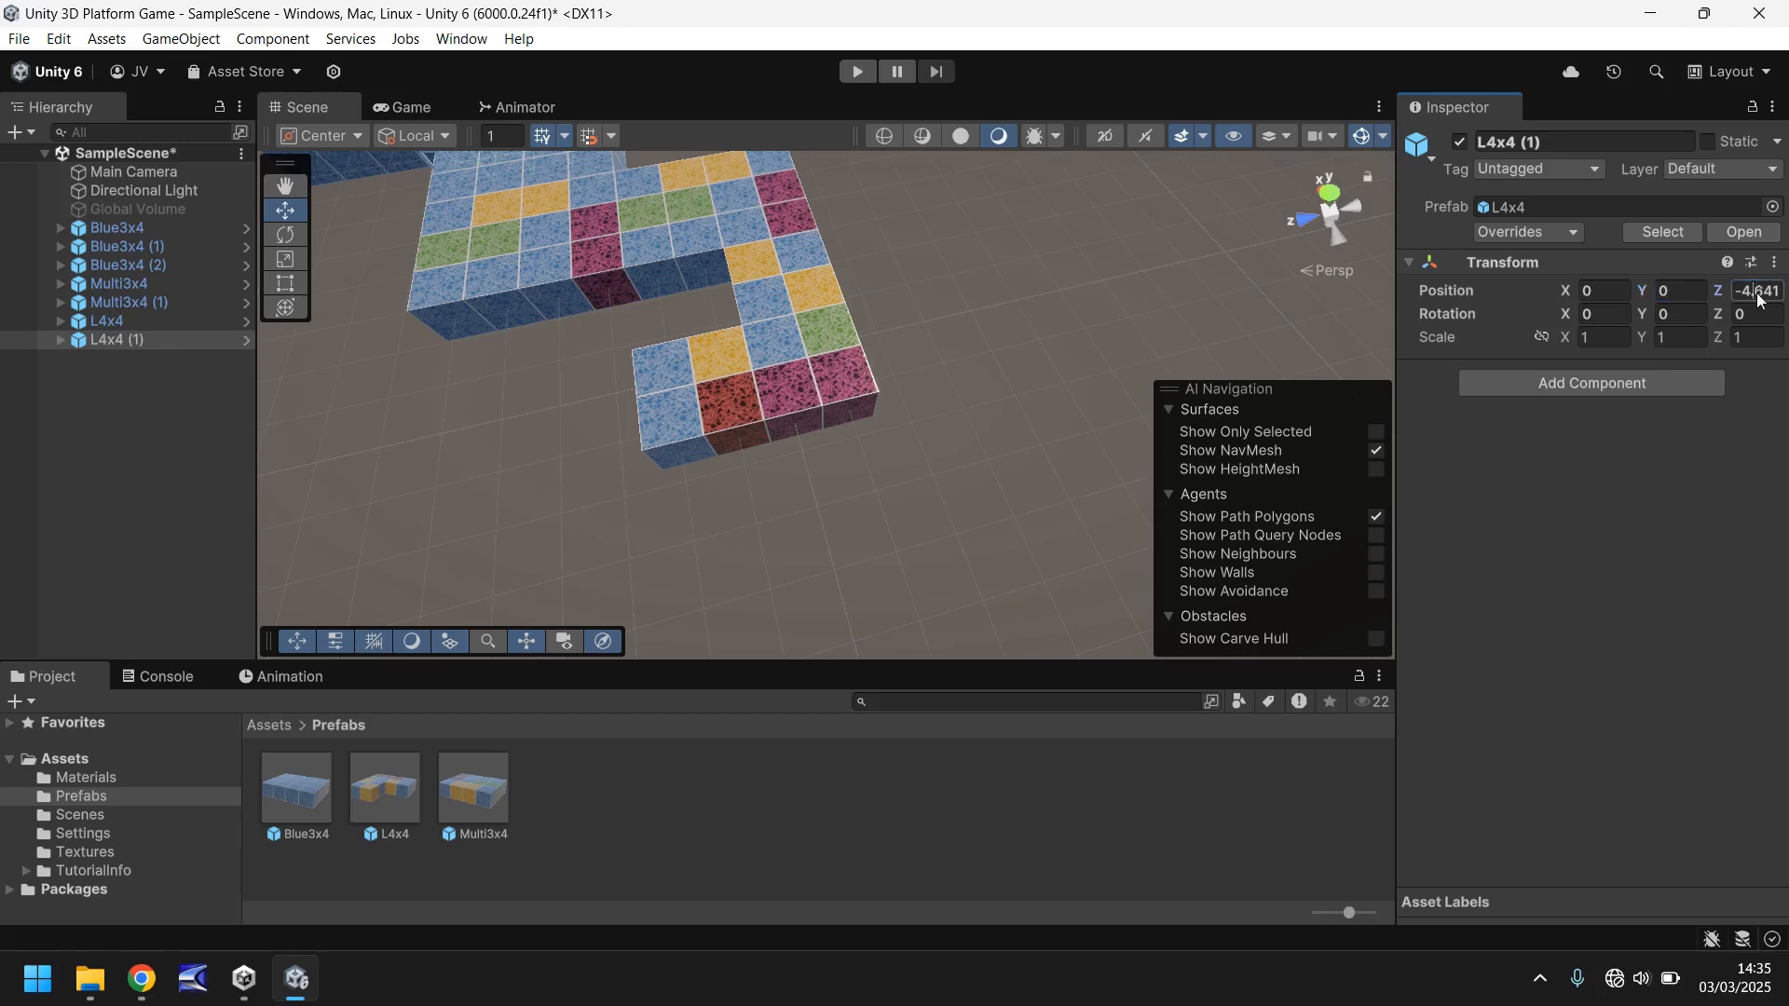
type("0")
- Move the L4x4 (1) block along the X axis to X -10
scroll(559, 346, "down", 5)
middle_click_drag(560, 346, 576, 366)
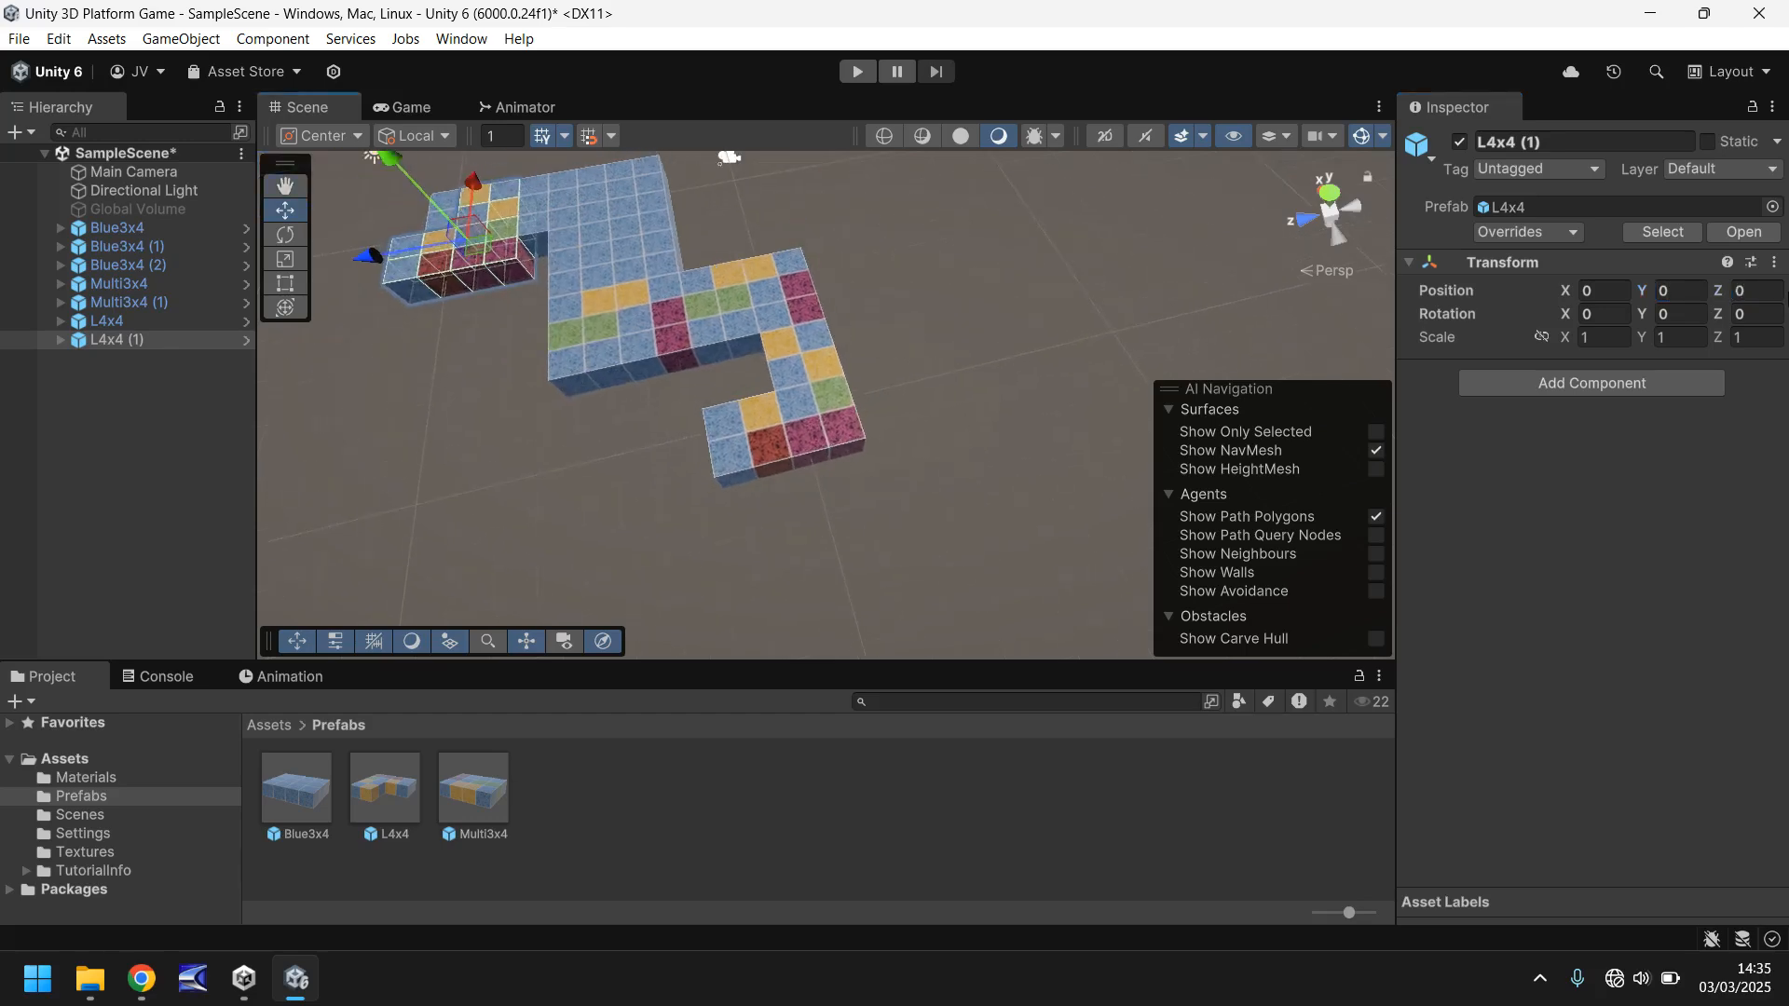
left_click_drag(477, 185, 466, 443)
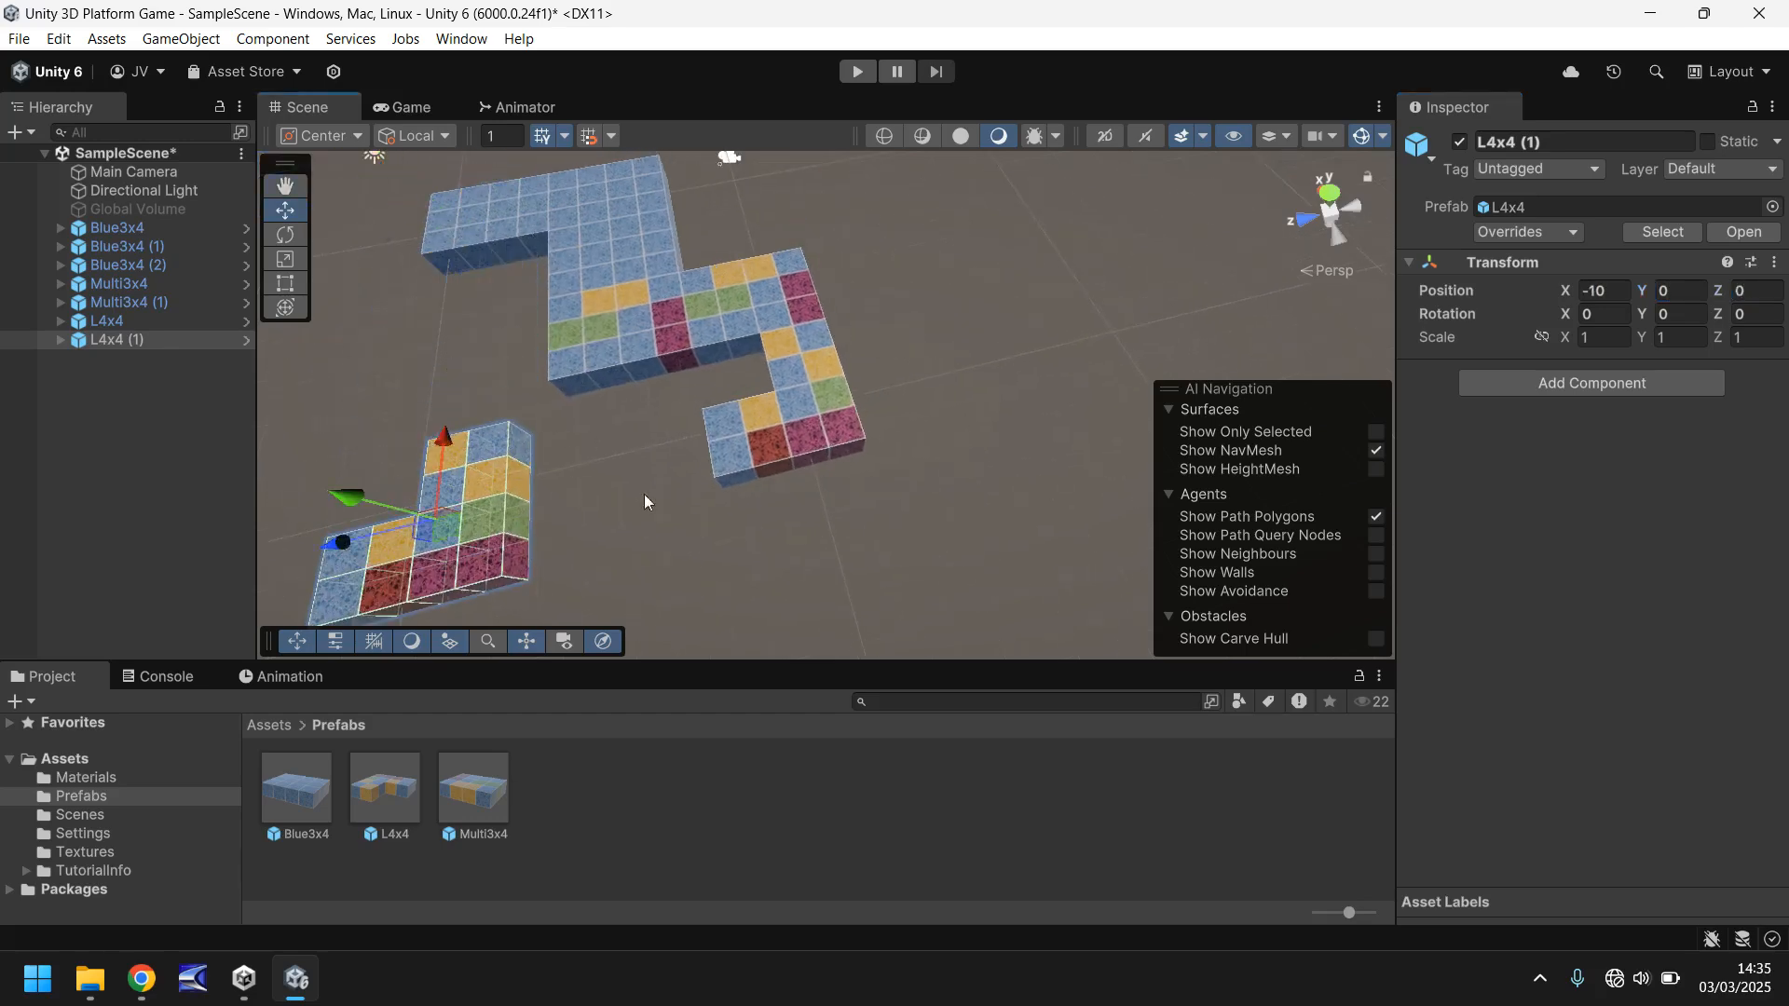
- Rotate the L4x4 (1) block to 180 on Y and move it to X -12, Z -6, joining it to the first L-shaped platform
left_click(1673, 314)
type("90")
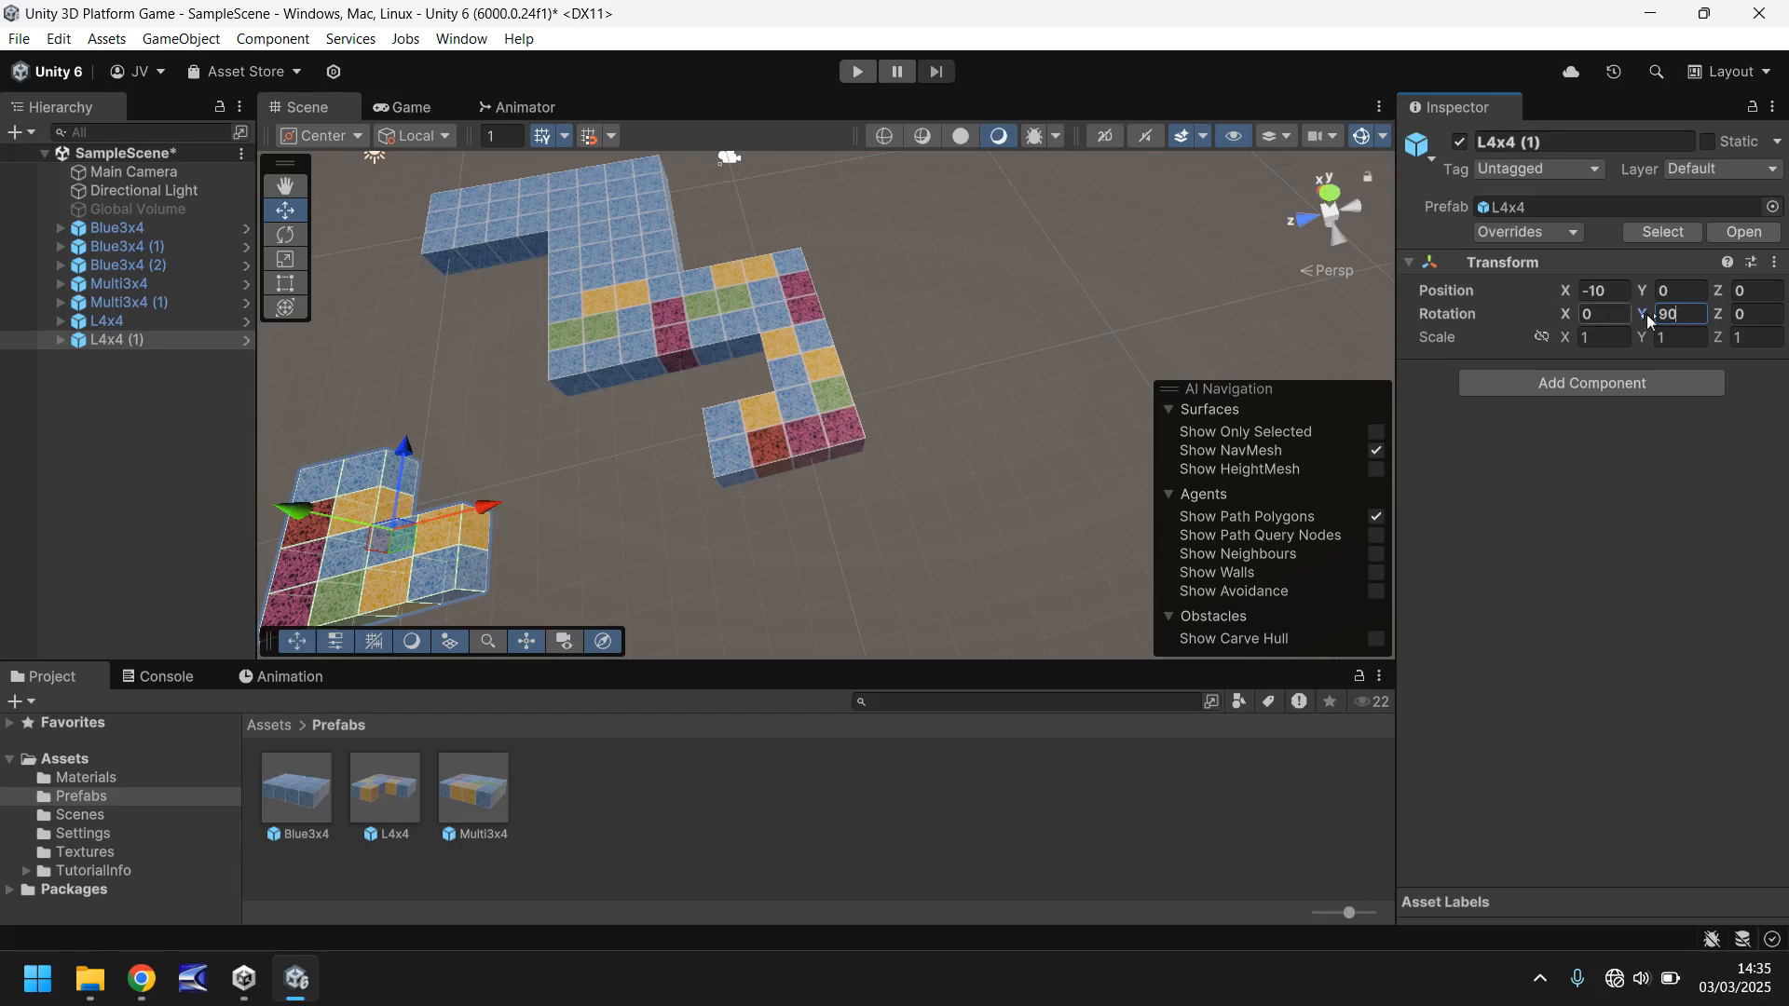
type("180")
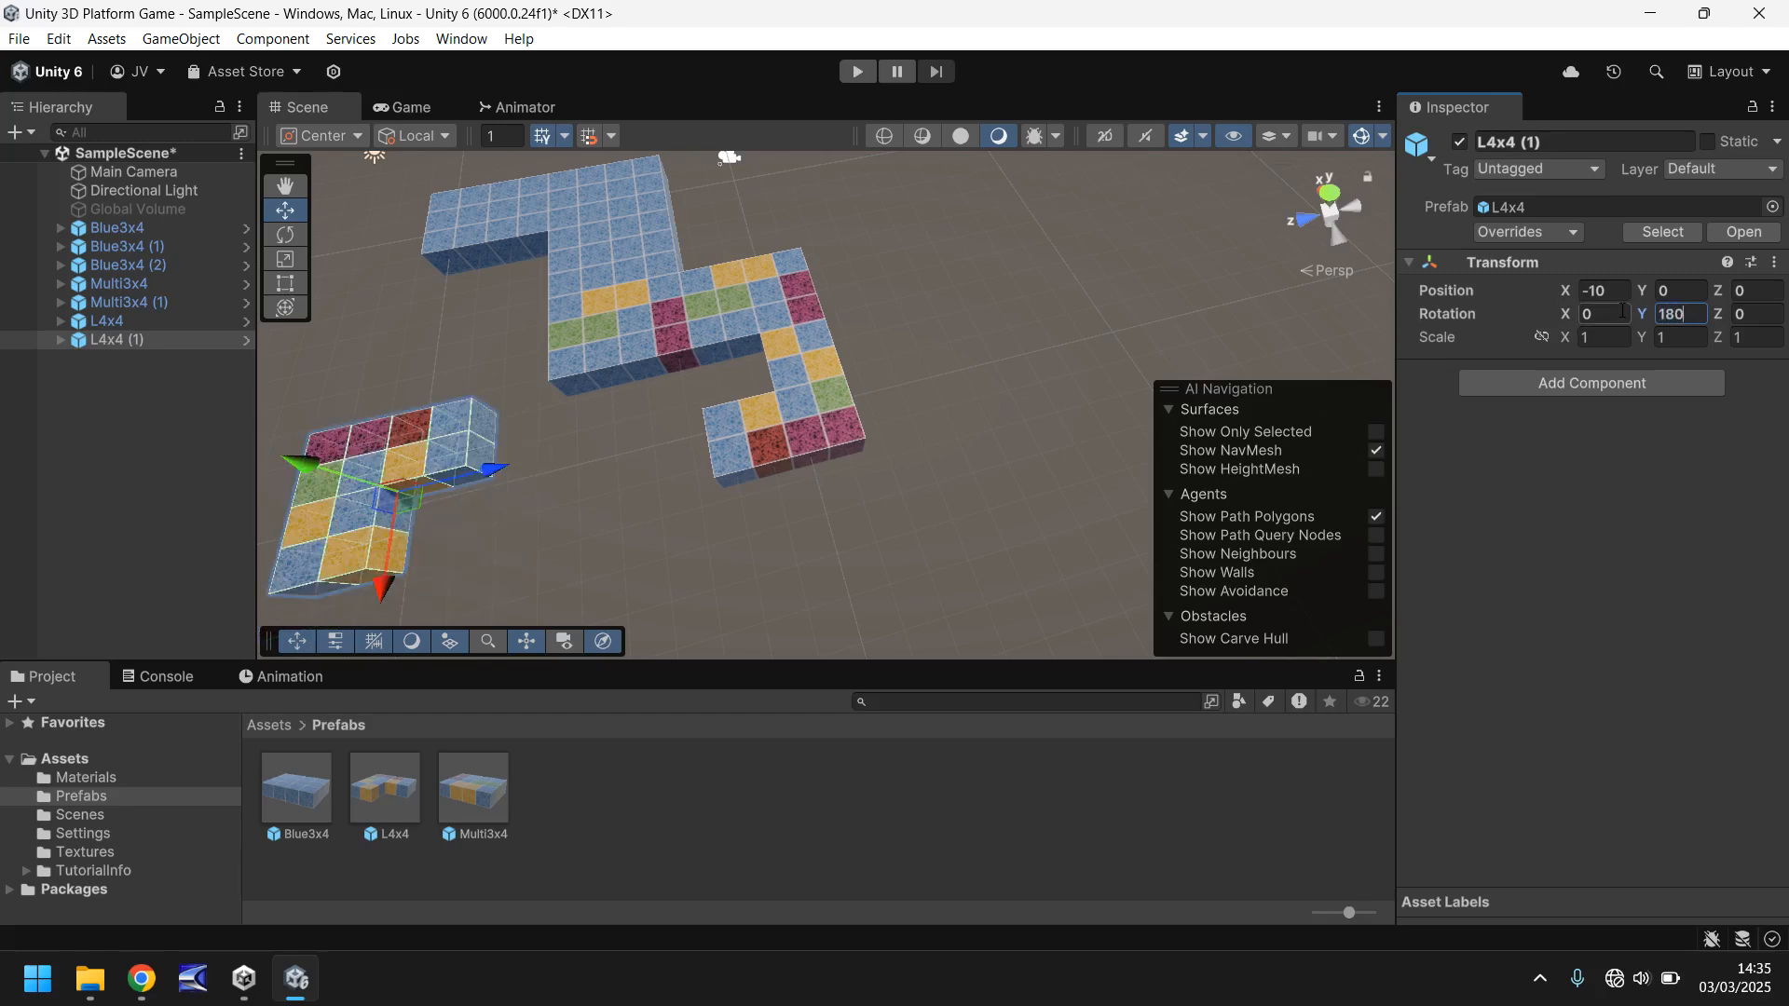
left_click_drag(381, 557, 645, 578)
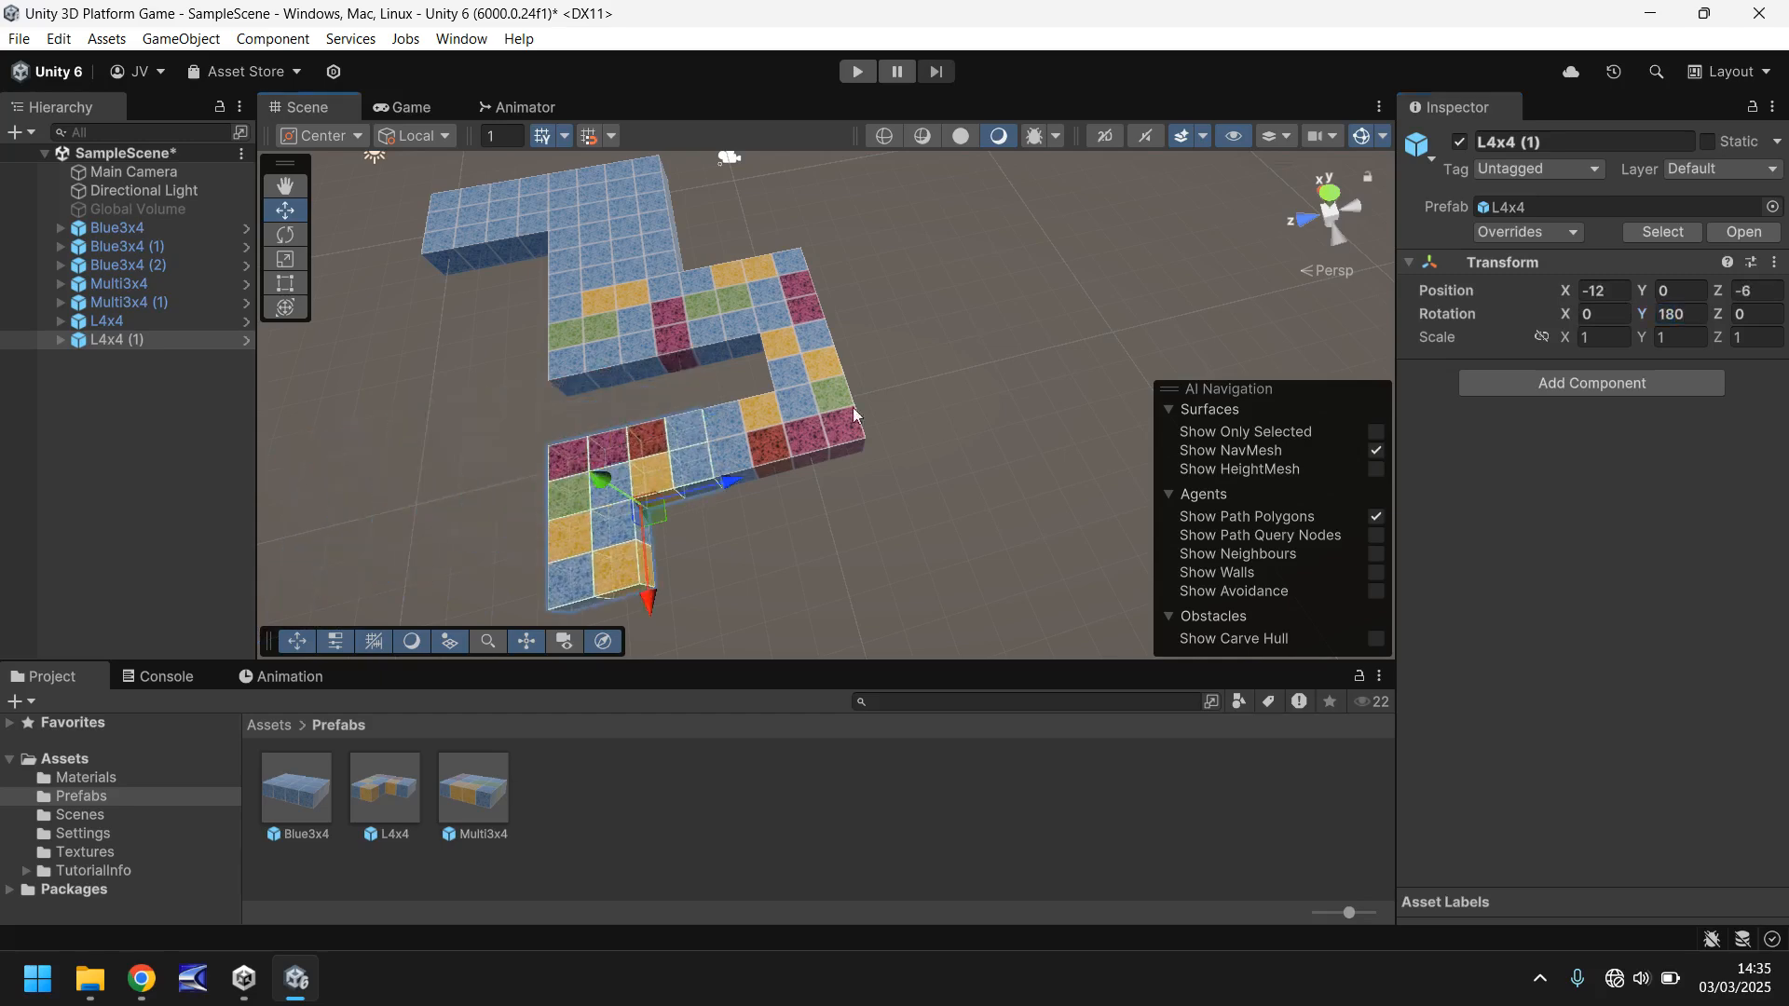
- Add another Blue3x4 prefab instance to the scene and set its position to X 0, Y 0, Z 0
right_click_drag(722, 544, 787, 499)
middle_click_drag(788, 504, 935, 407)
right_click_drag(935, 408, 1031, 351)
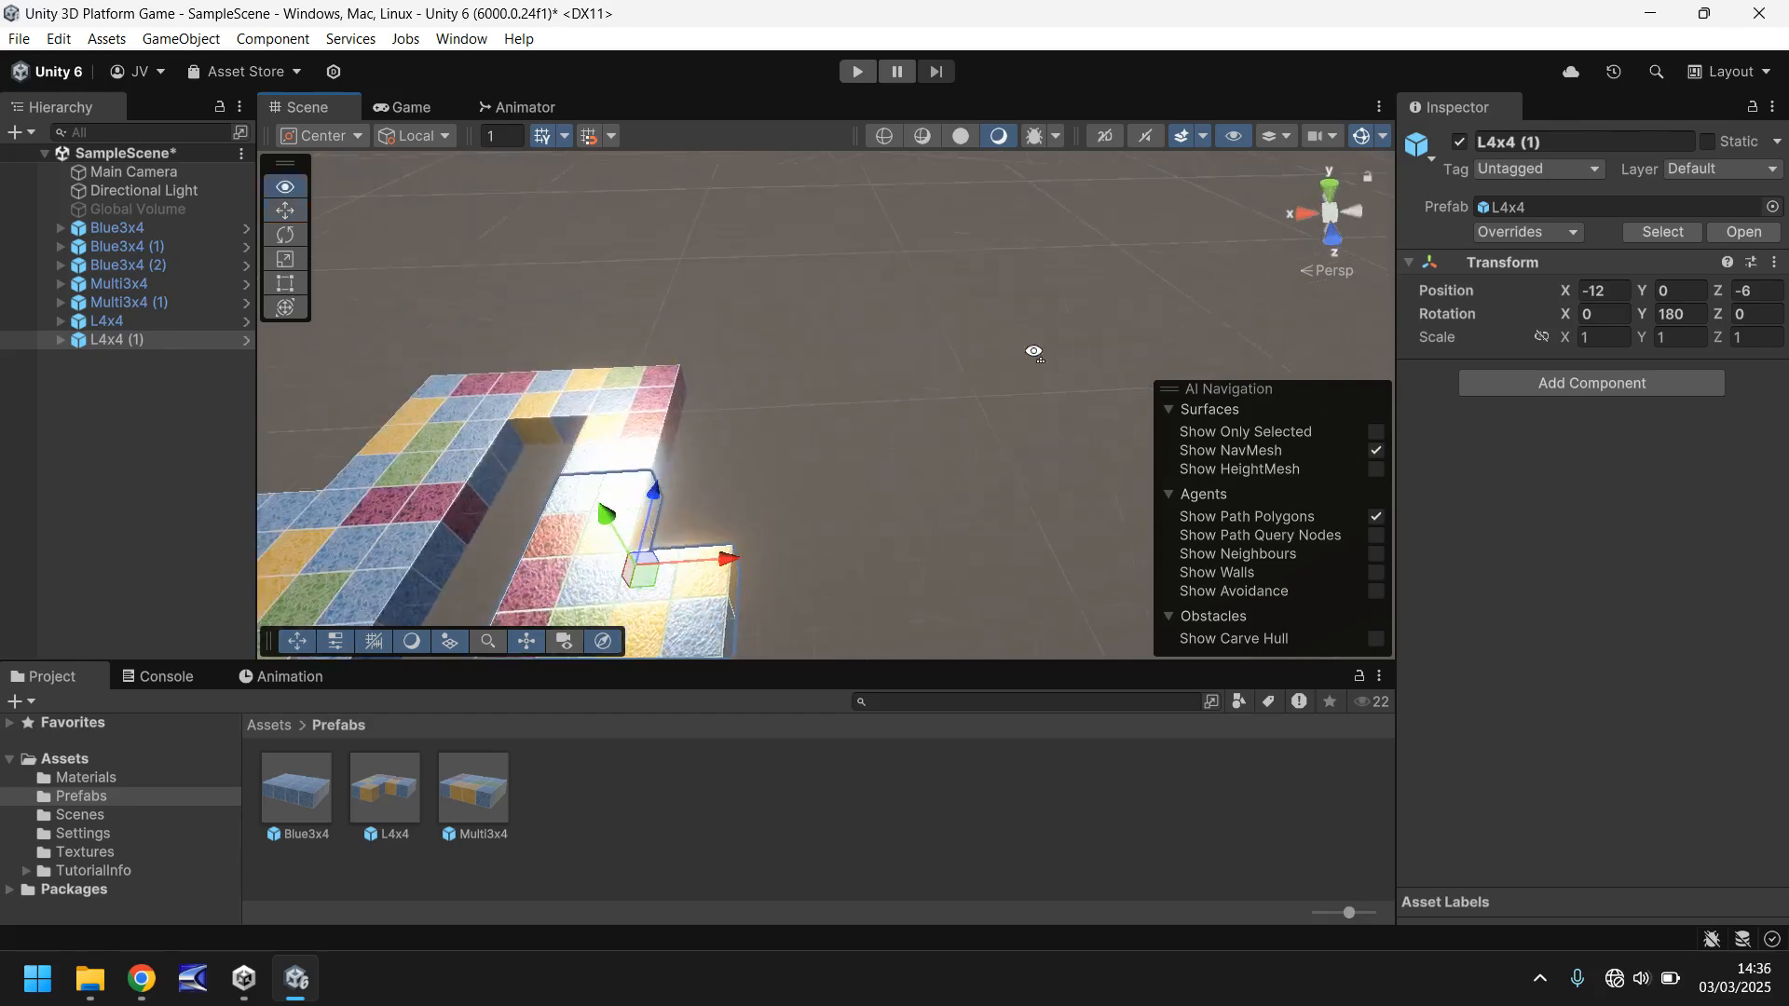
middle_click_drag(813, 469, 835, 399)
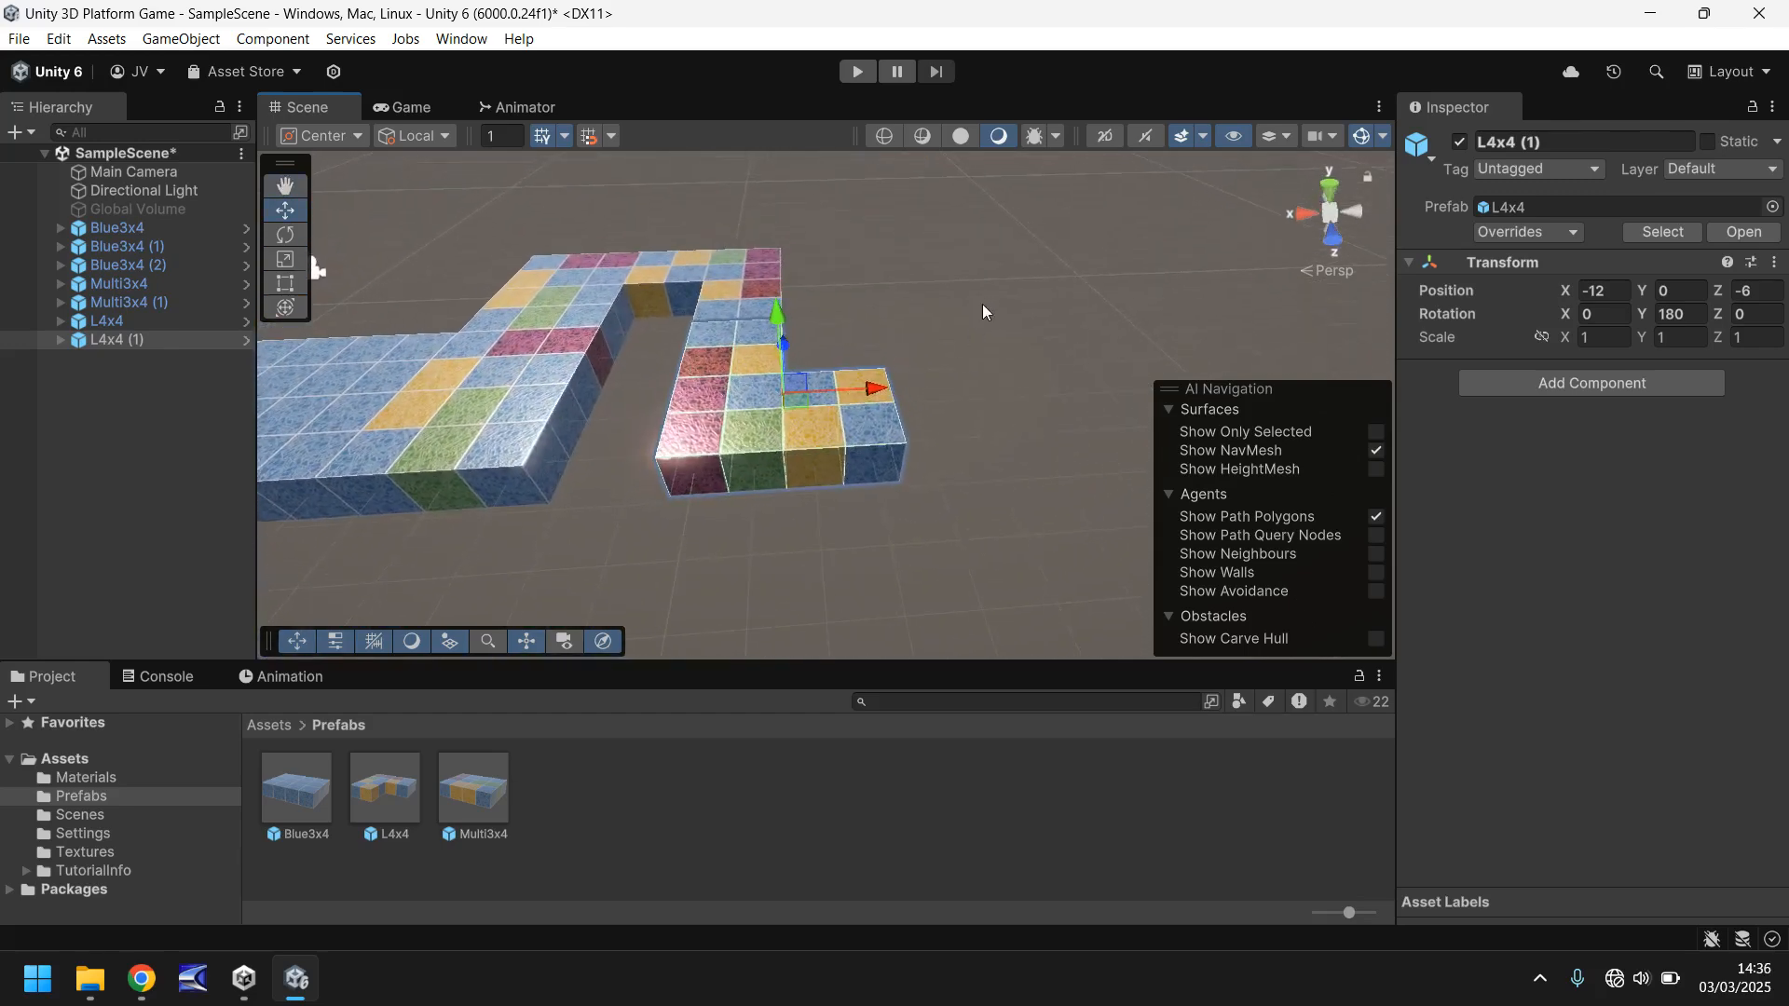
right_click_drag(986, 311, 655, 386)
middle_click_drag(731, 323, 427, 411)
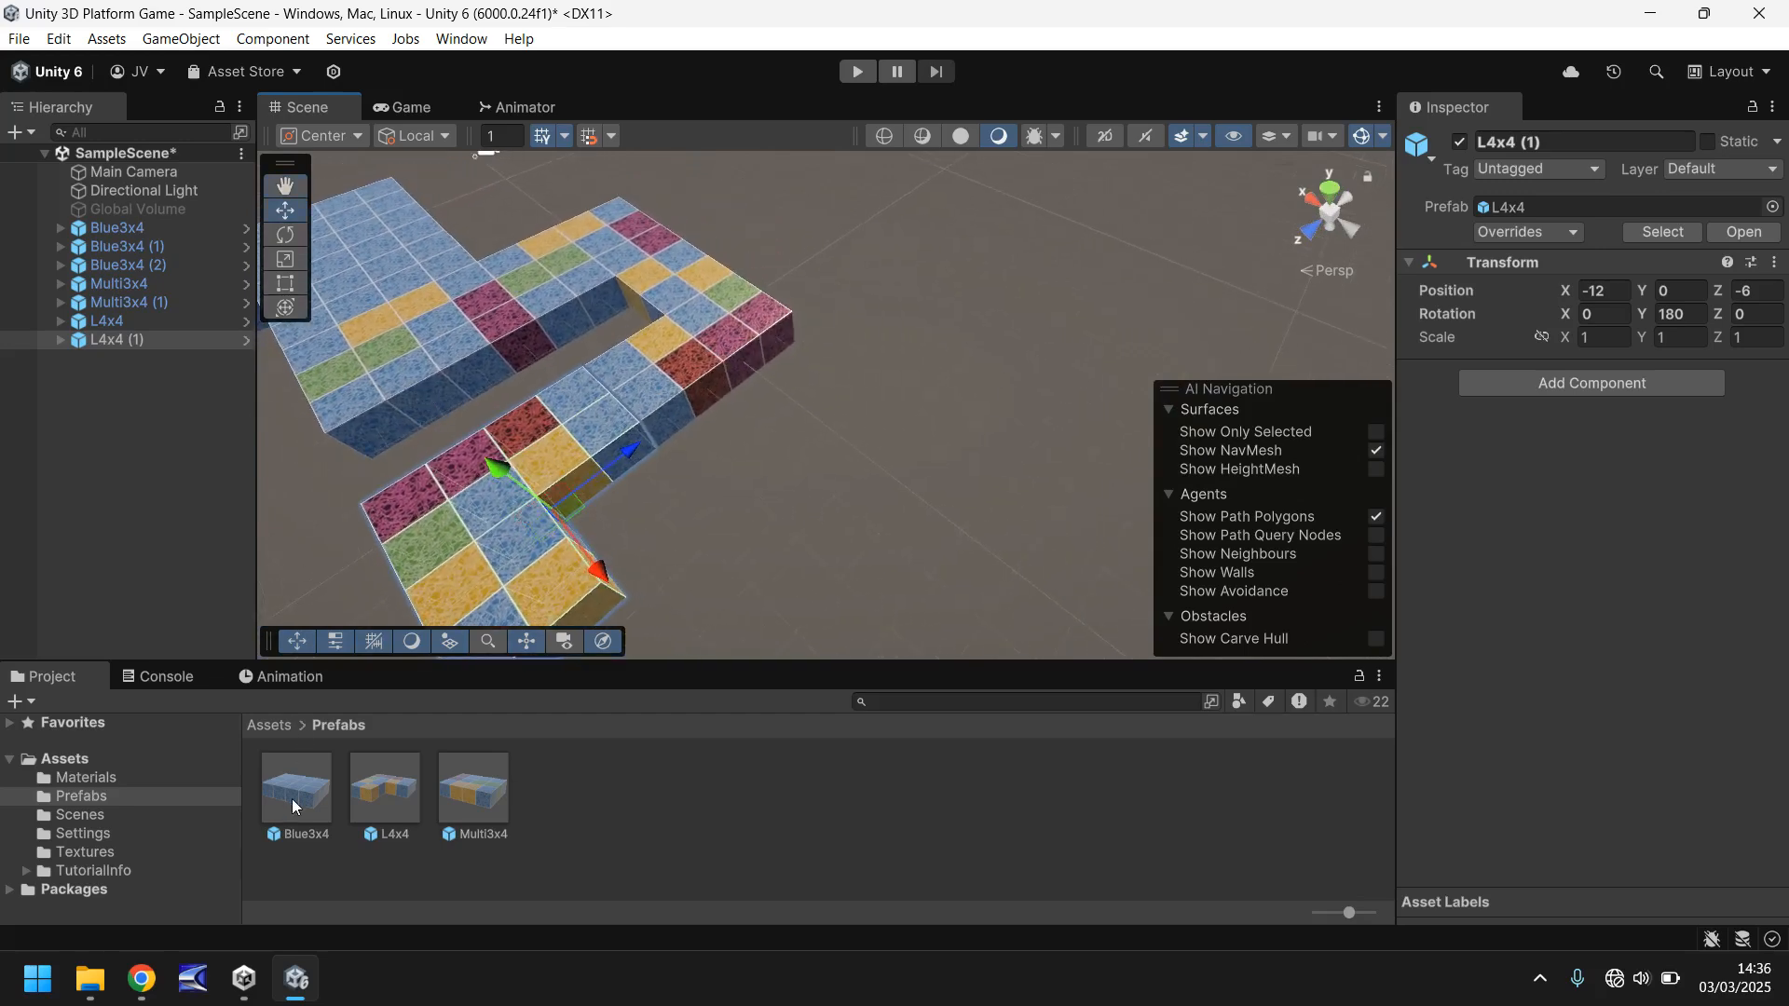
left_click_drag(292, 798, 911, 378)
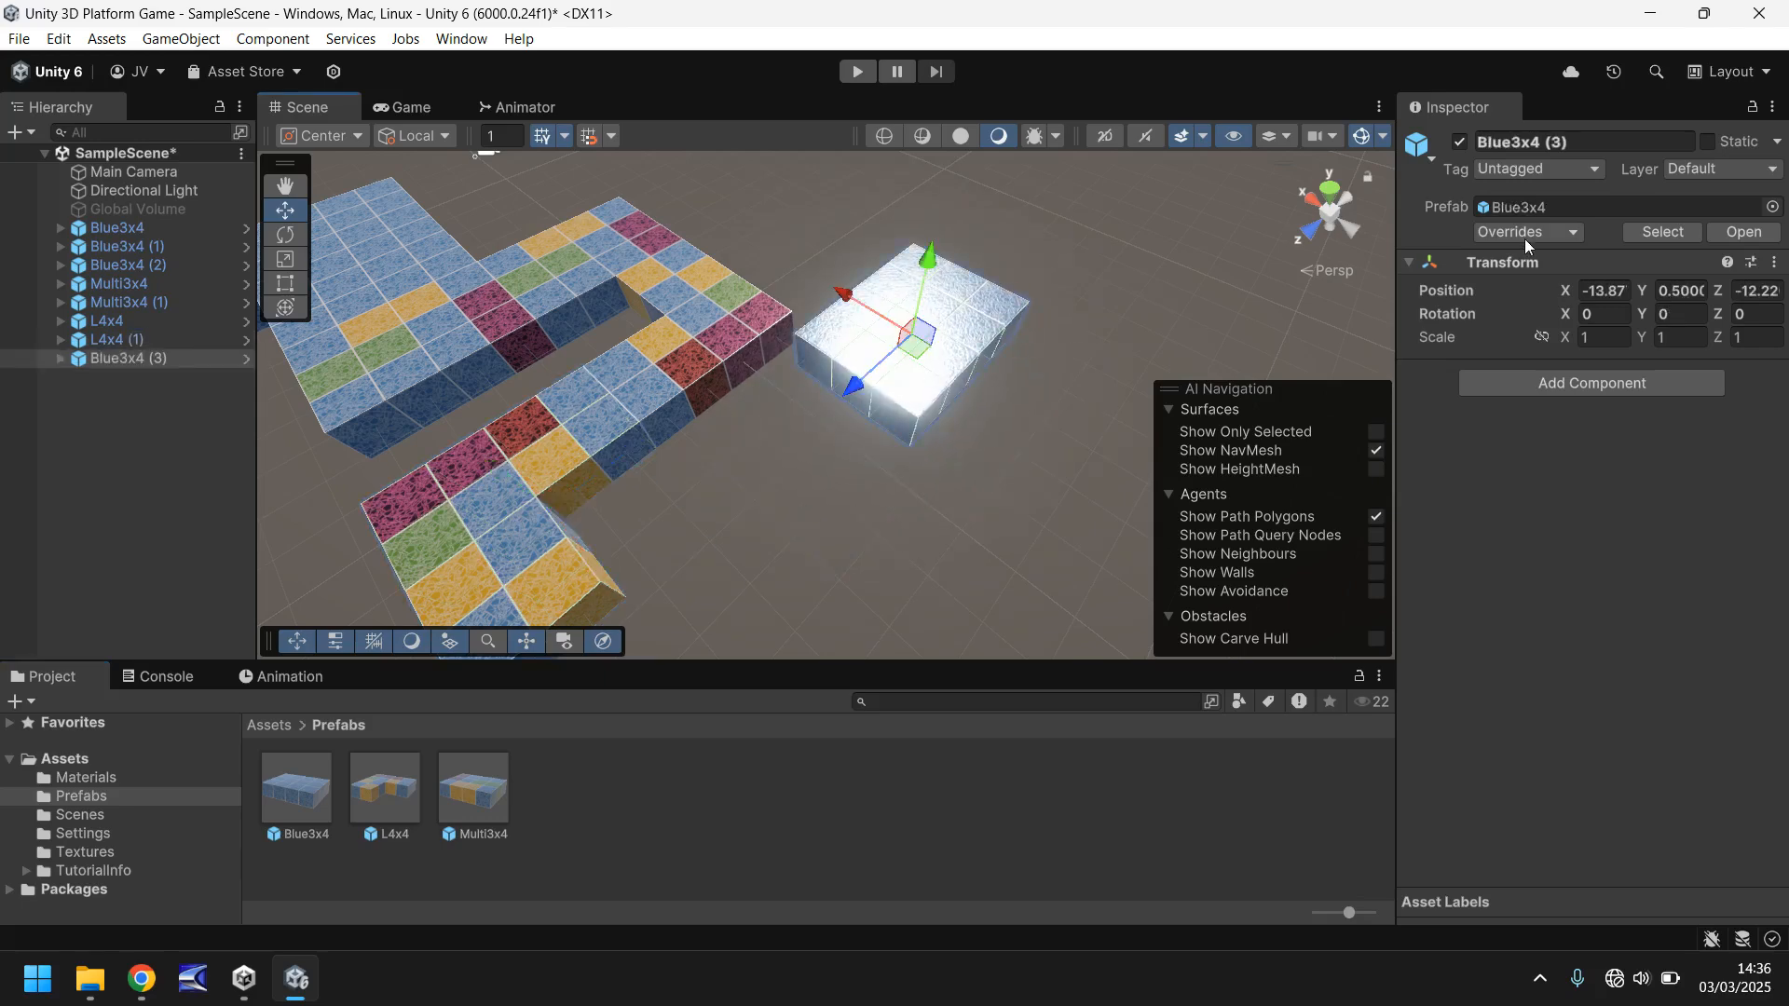
left_click(1603, 290)
type("0")
key("Tab")
type("0")
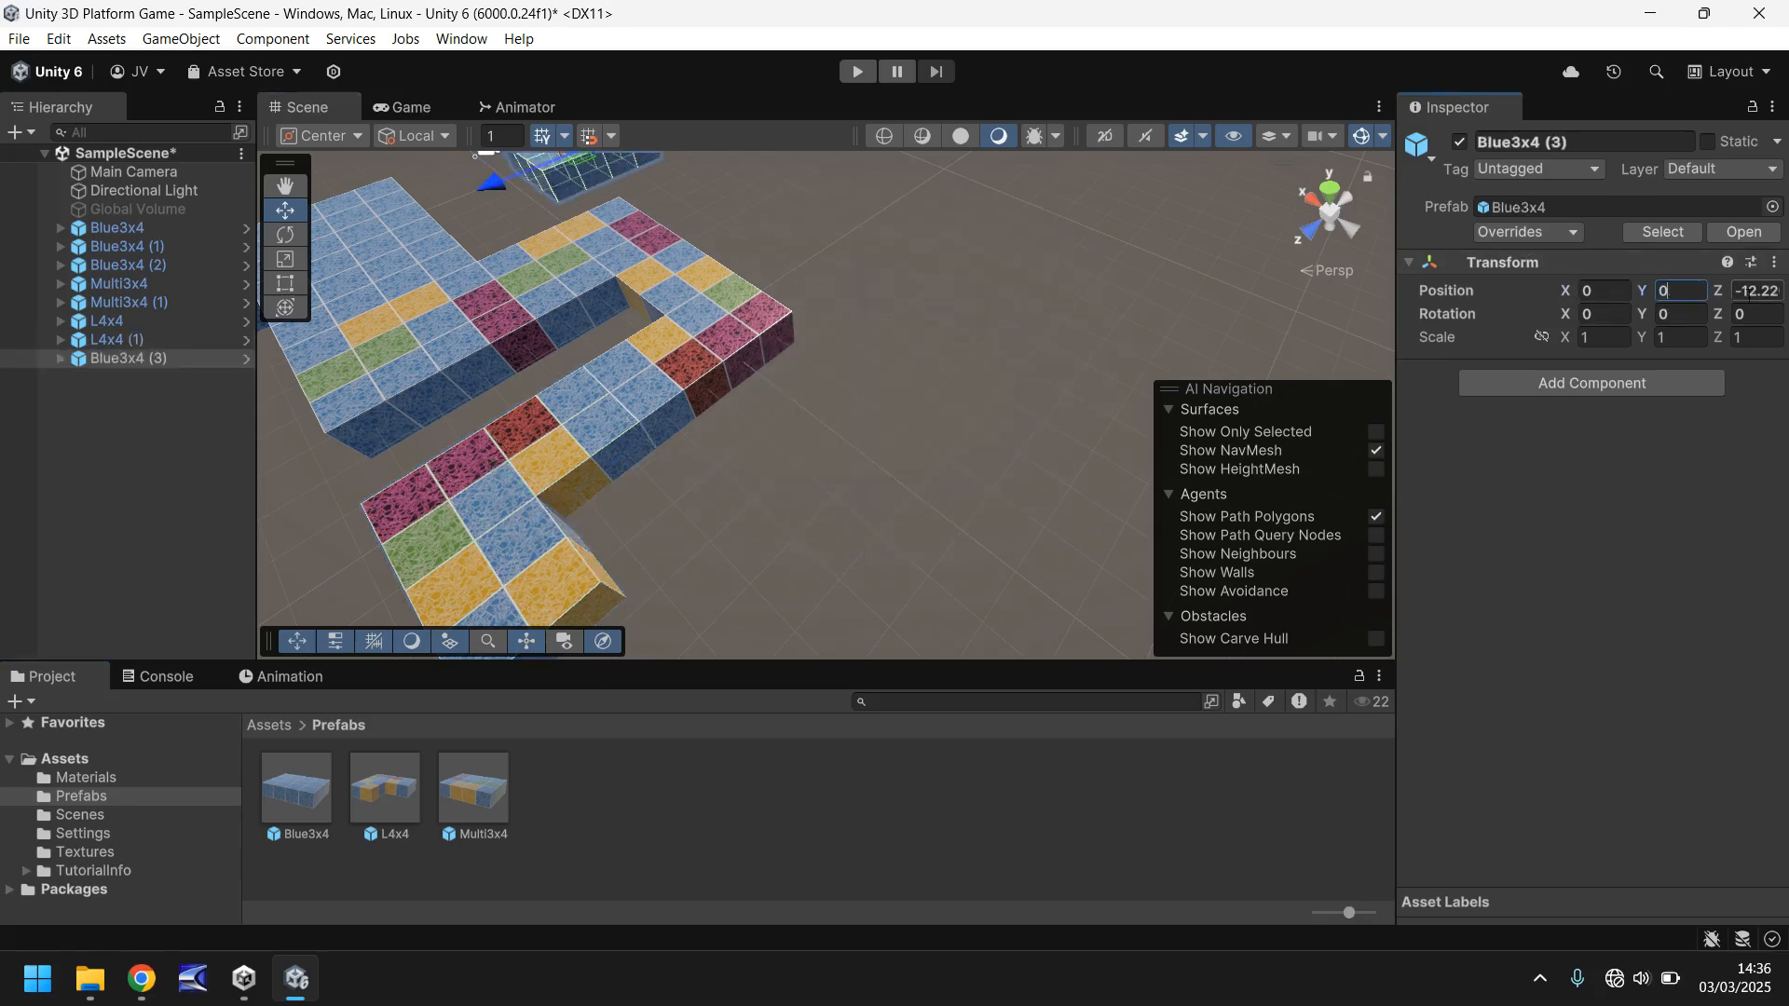
left_click(1754, 292)
type("0")
- Move the Blue3x4 (3) block to X -10, Z -13 so it adjoins the outer side of the first L-shaped platform
right_click_drag(942, 284, 798, 297)
right_click_drag(684, 329, 676, 257)
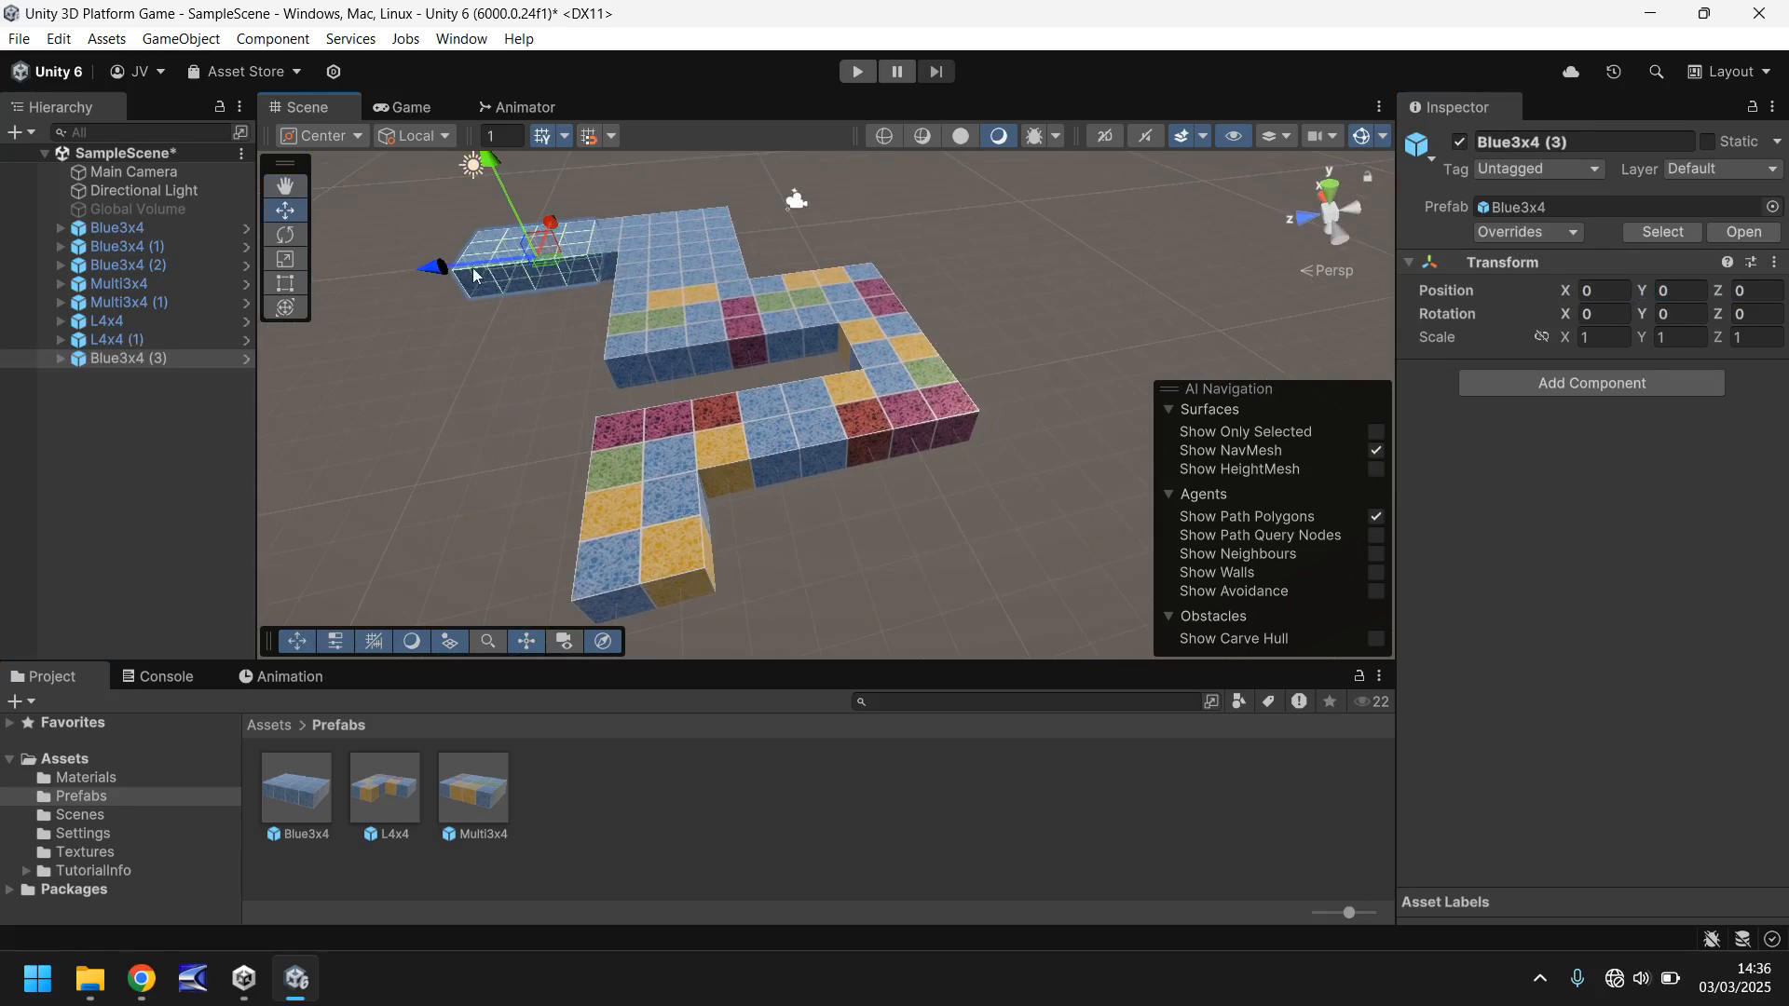
left_click_drag(475, 275, 925, 399)
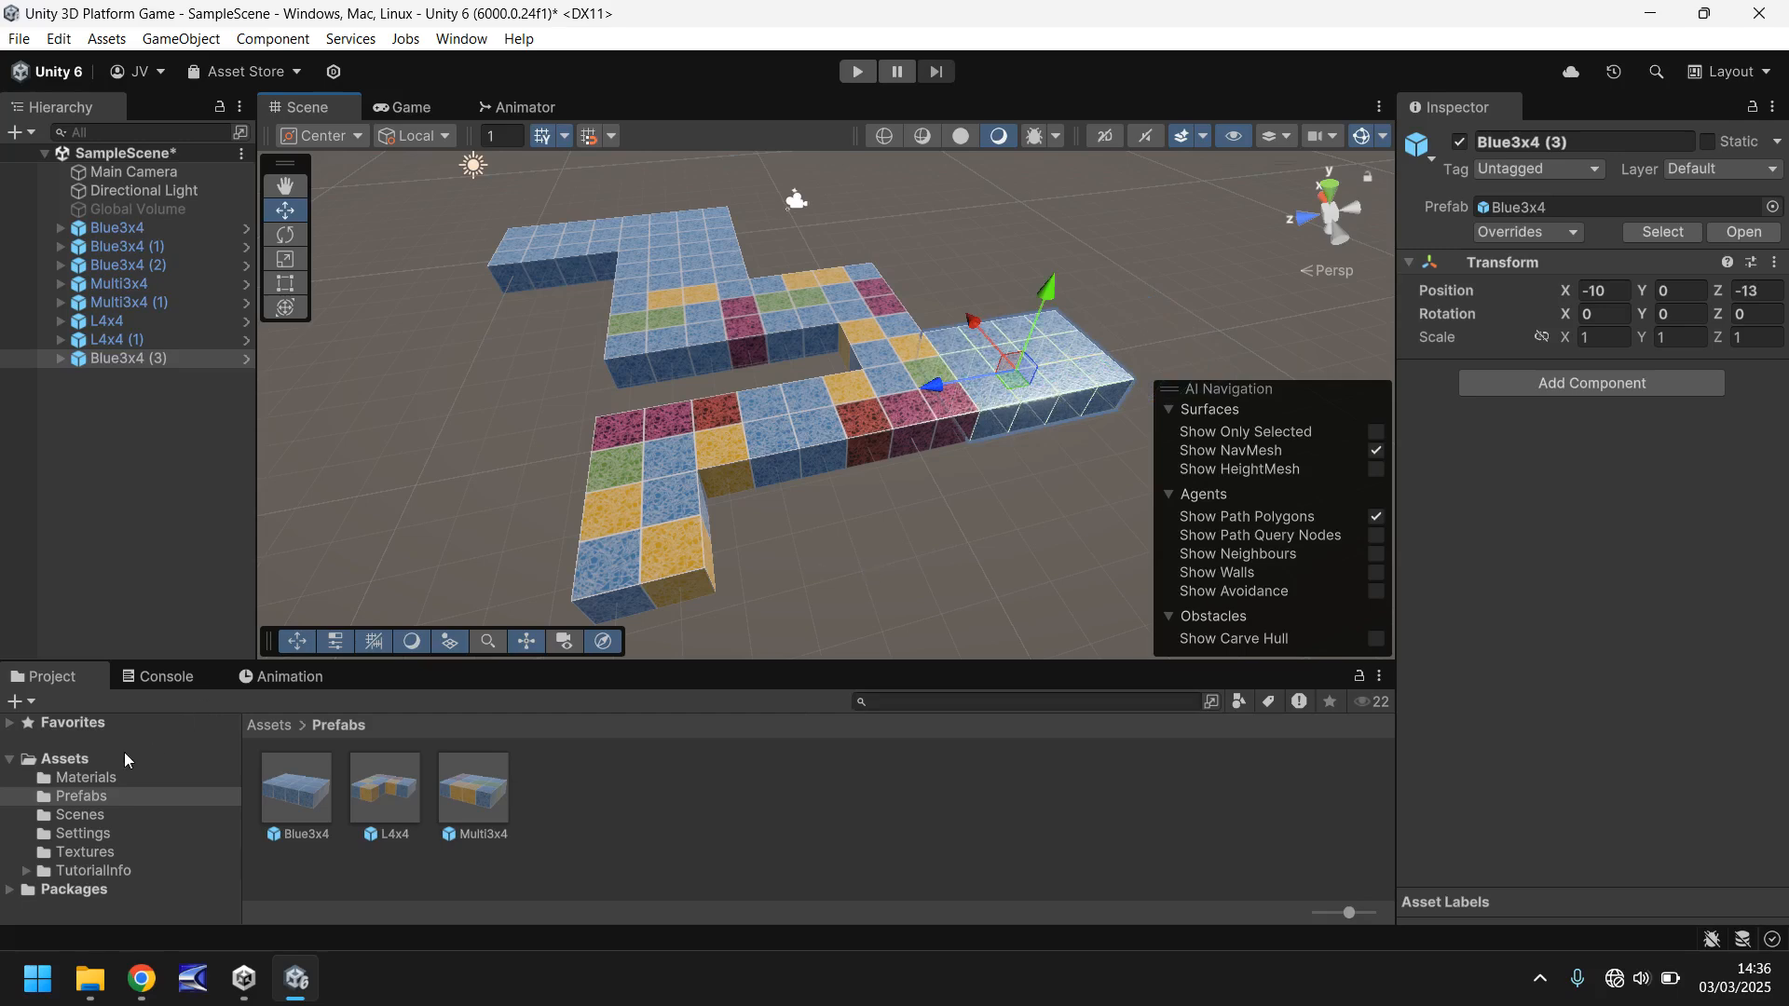
- Create a folder named Audio in the project's Assets folder
left_click(76, 758)
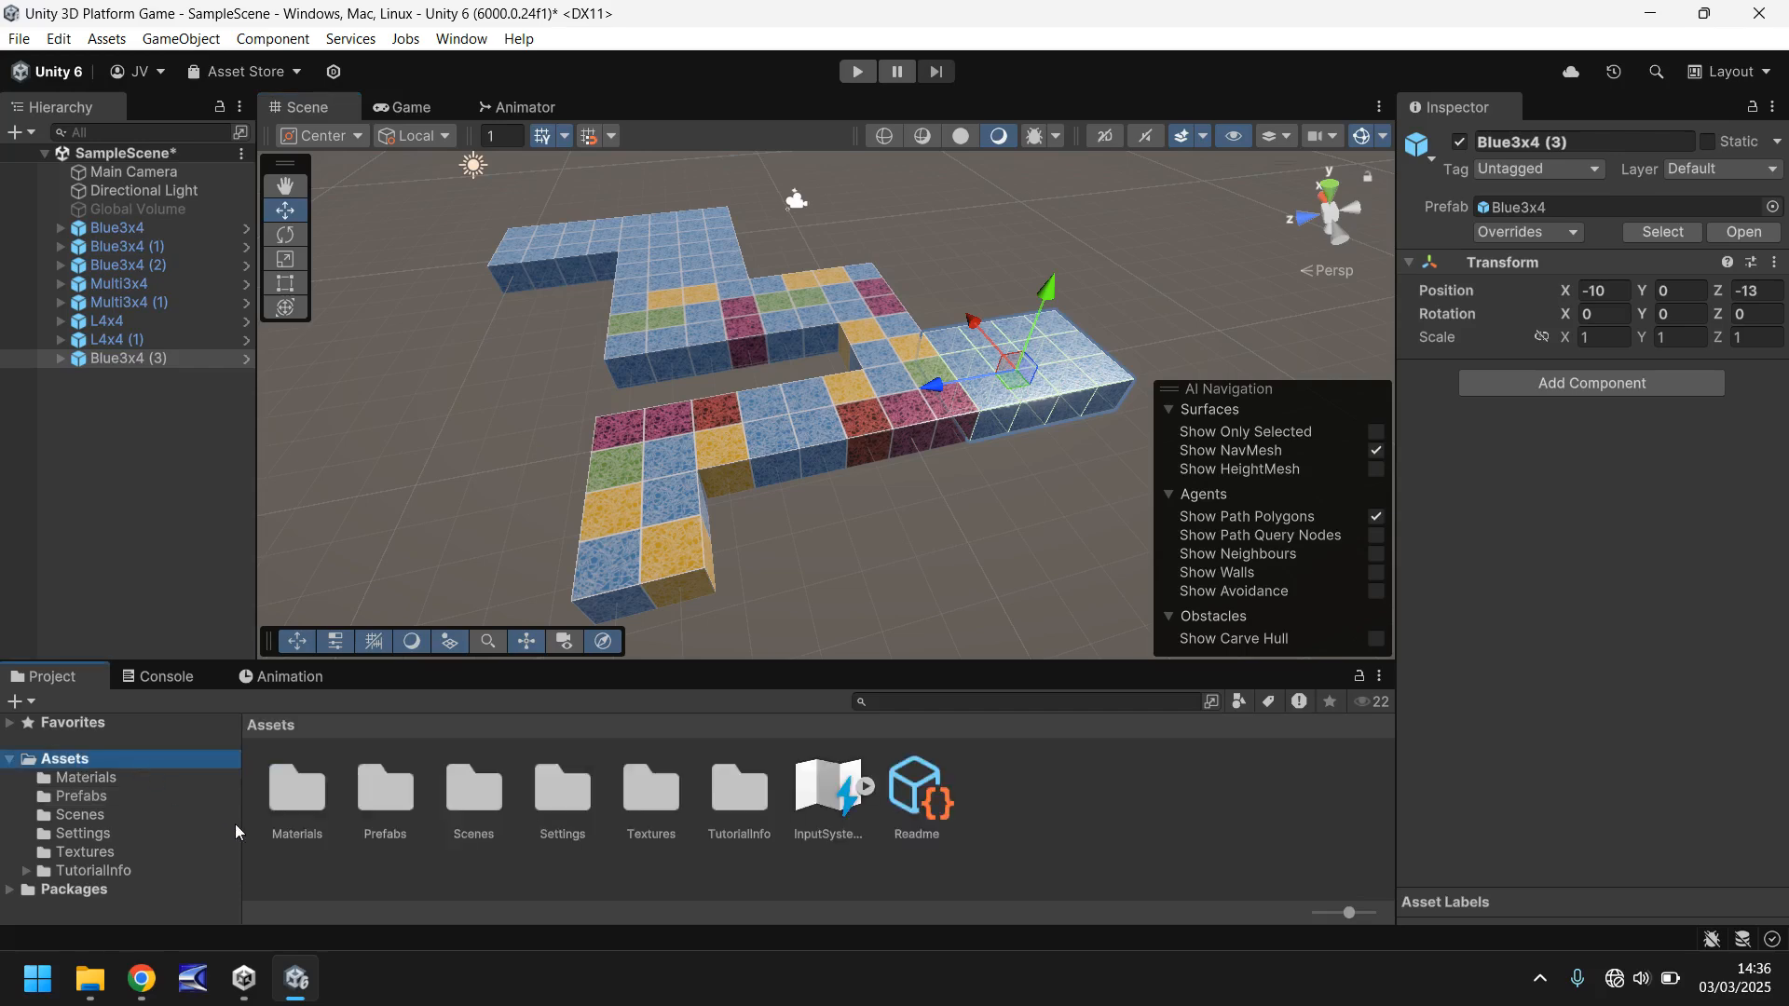
right_click(1048, 807)
mouse_move(1289, 185)
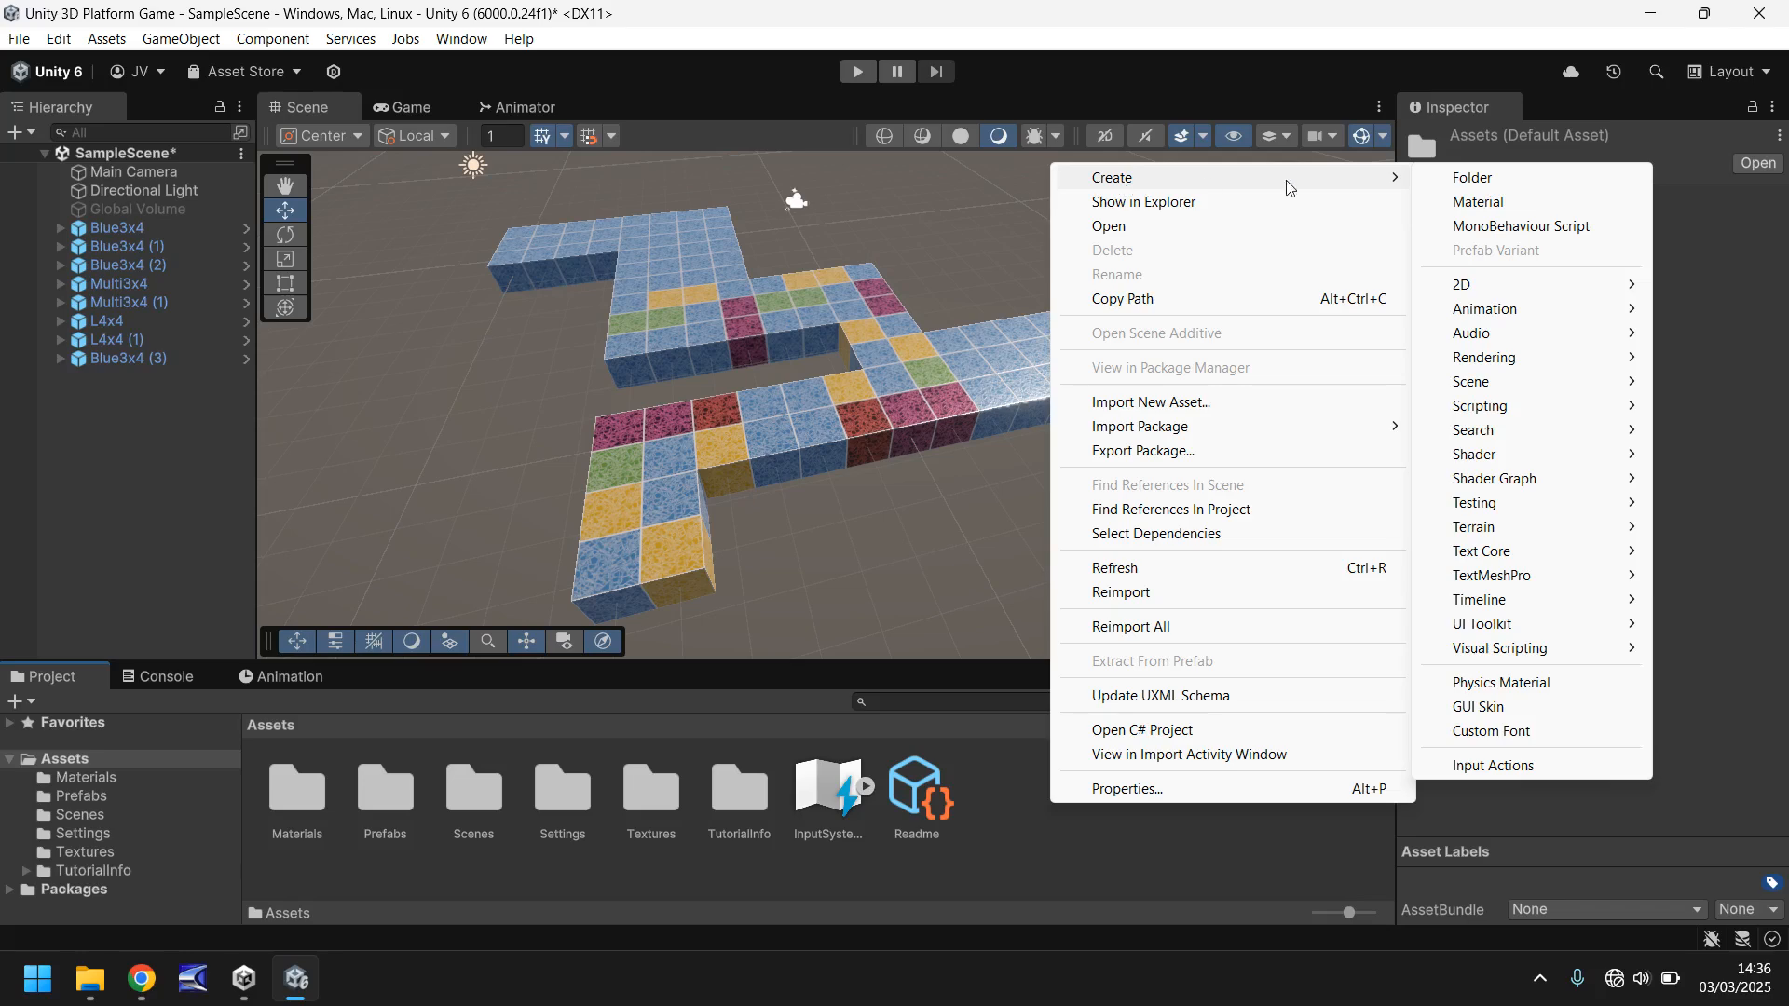
left_click(1473, 177)
type("Audio")
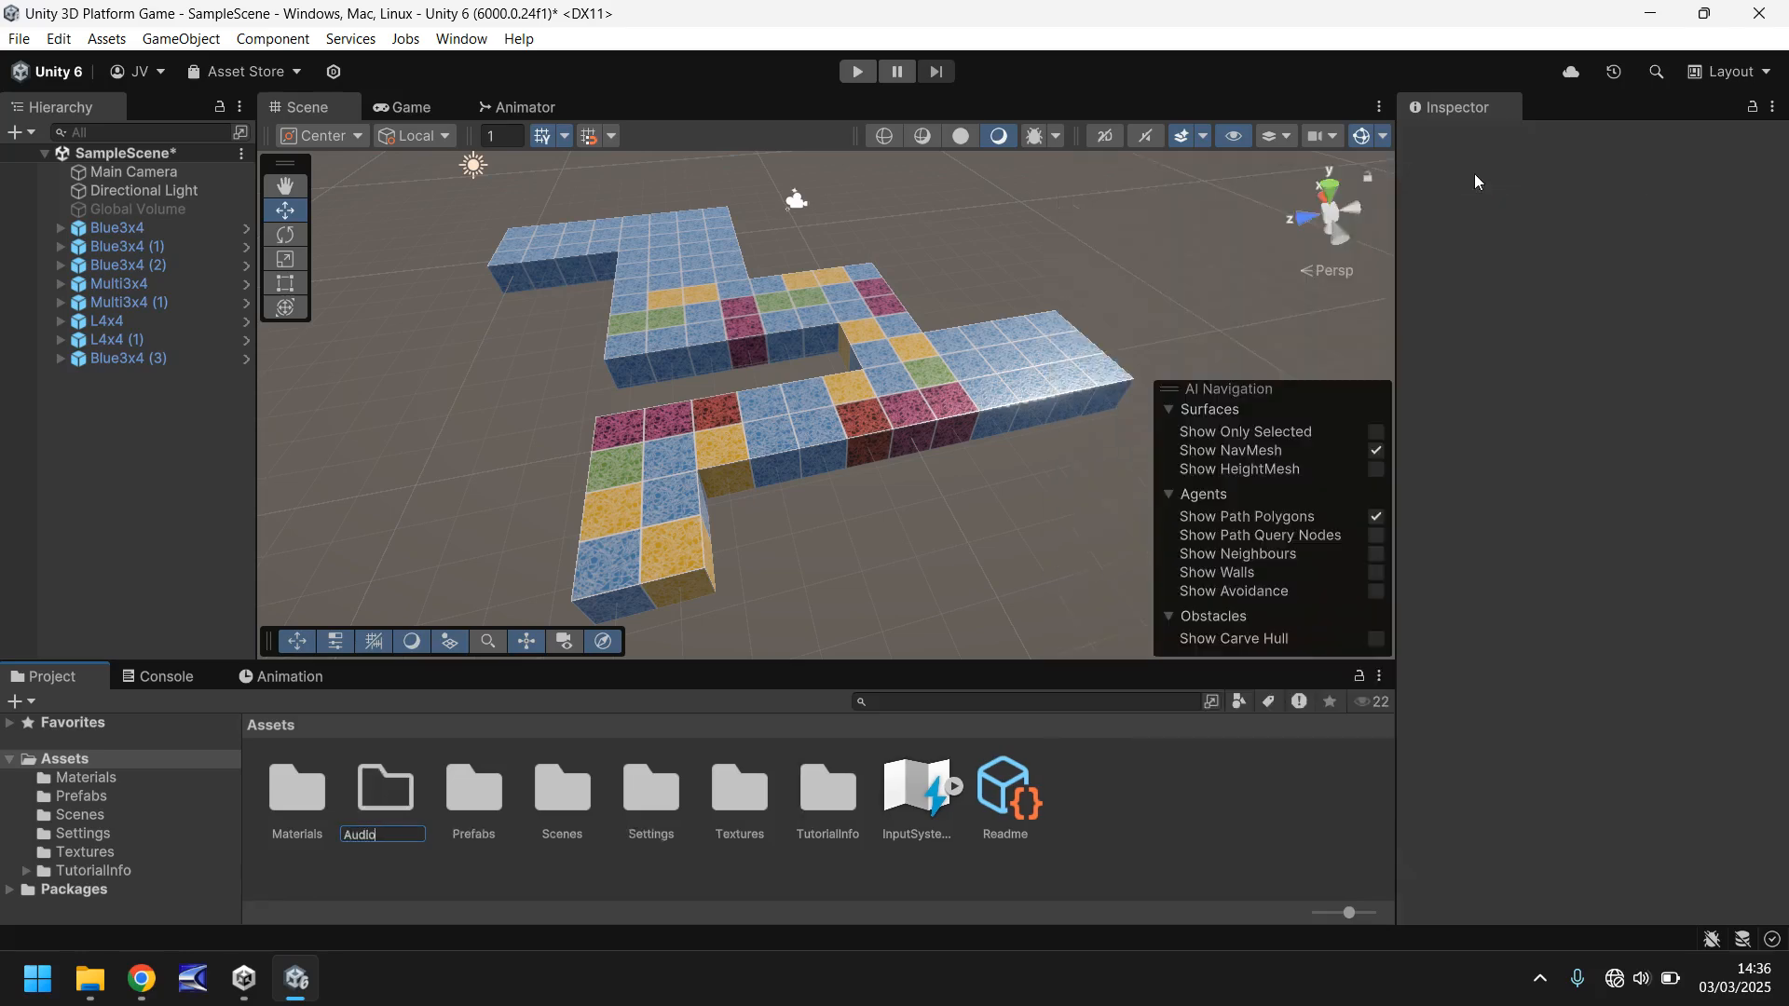
key("Return")
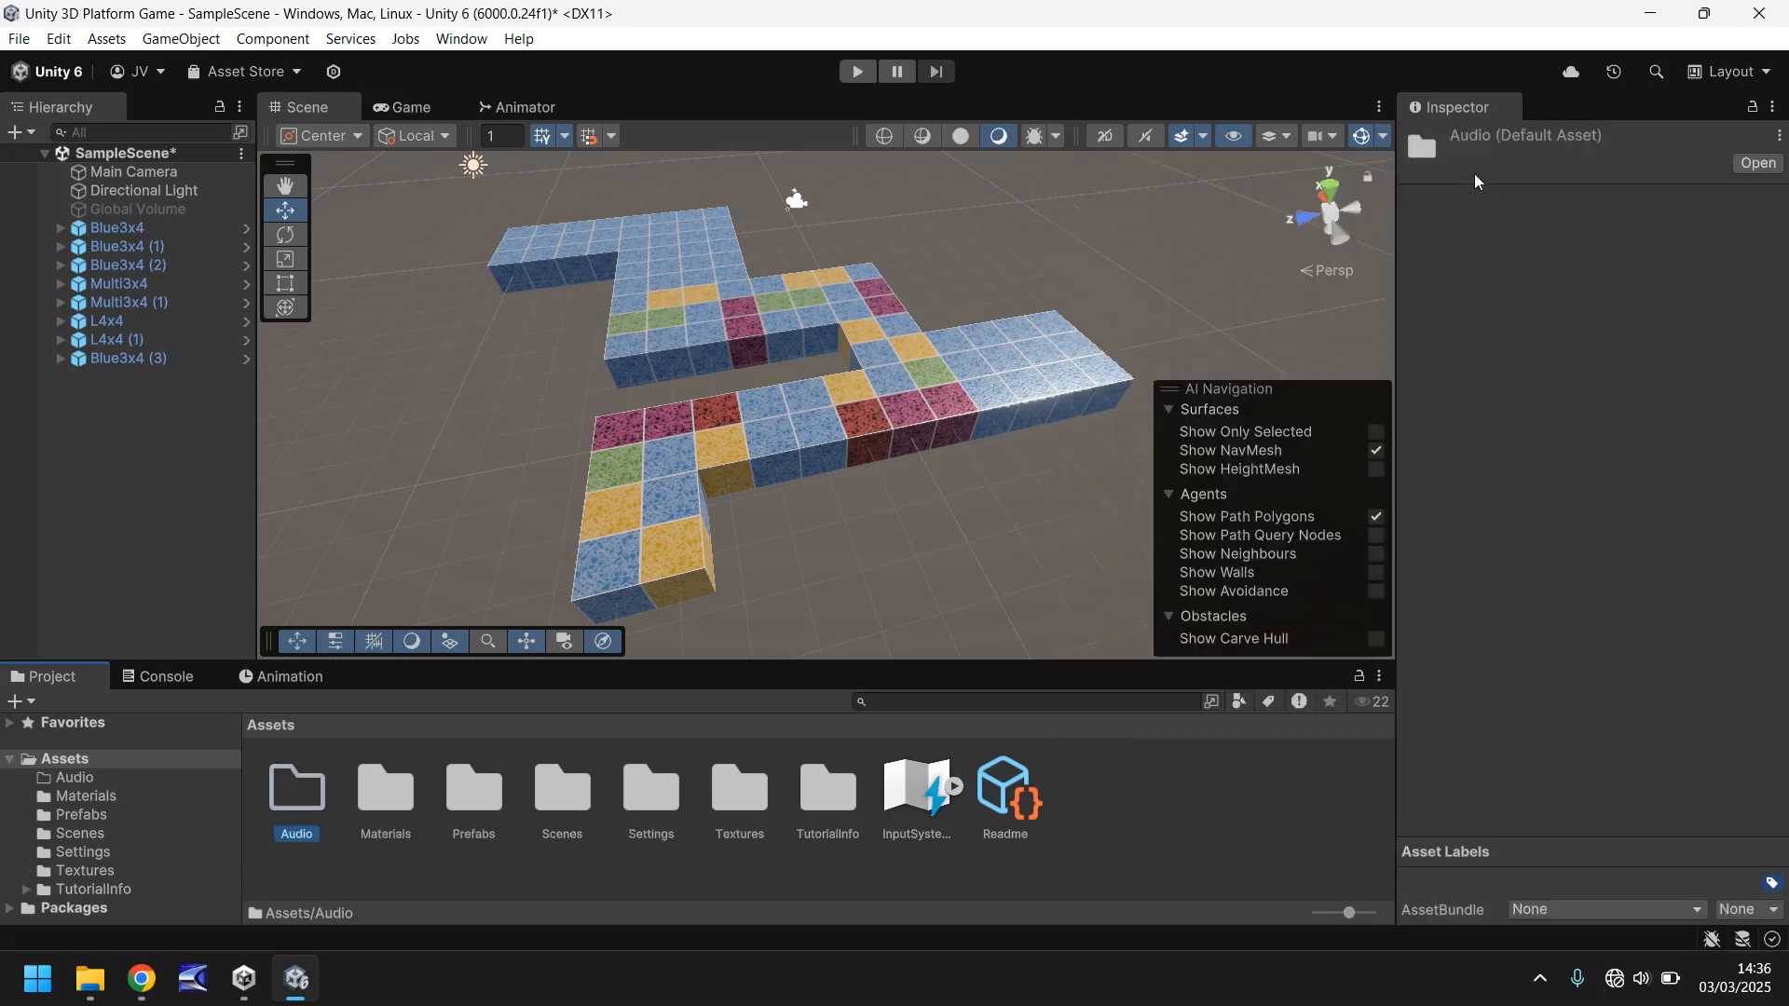
- Create a subfolder named BGM inside the Audio folder and open it
key("Return")
right_click(374, 819)
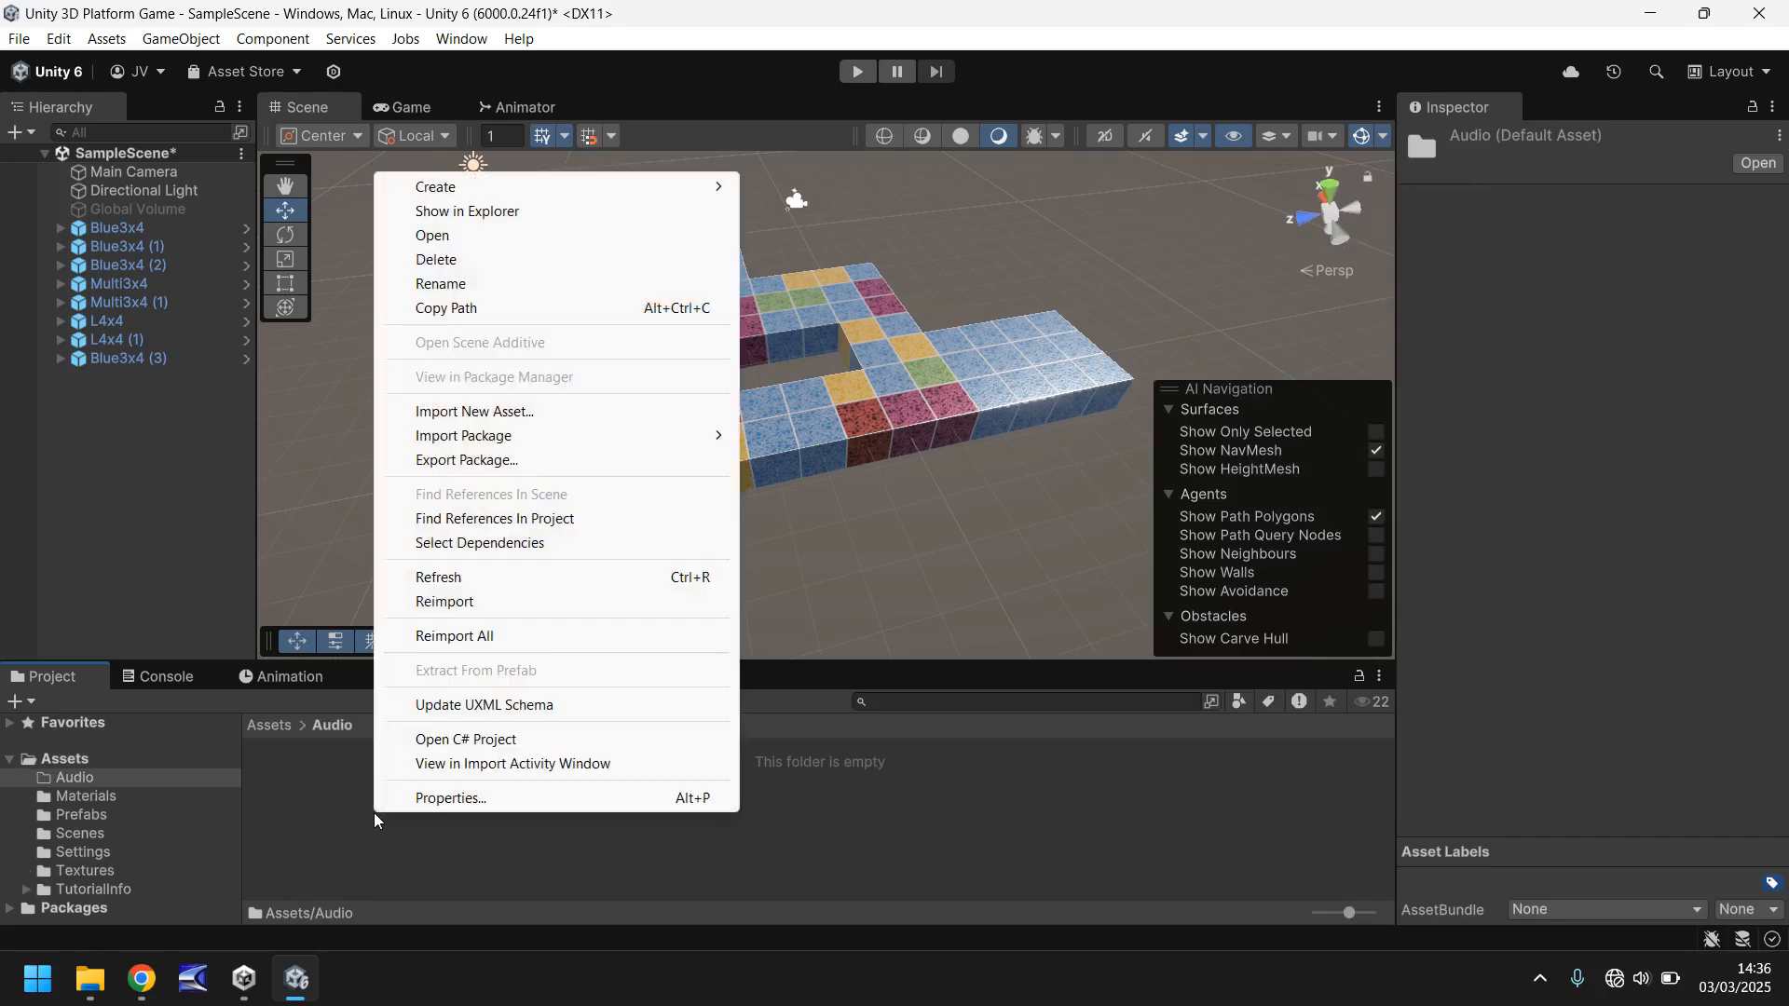
mouse_move(687, 188)
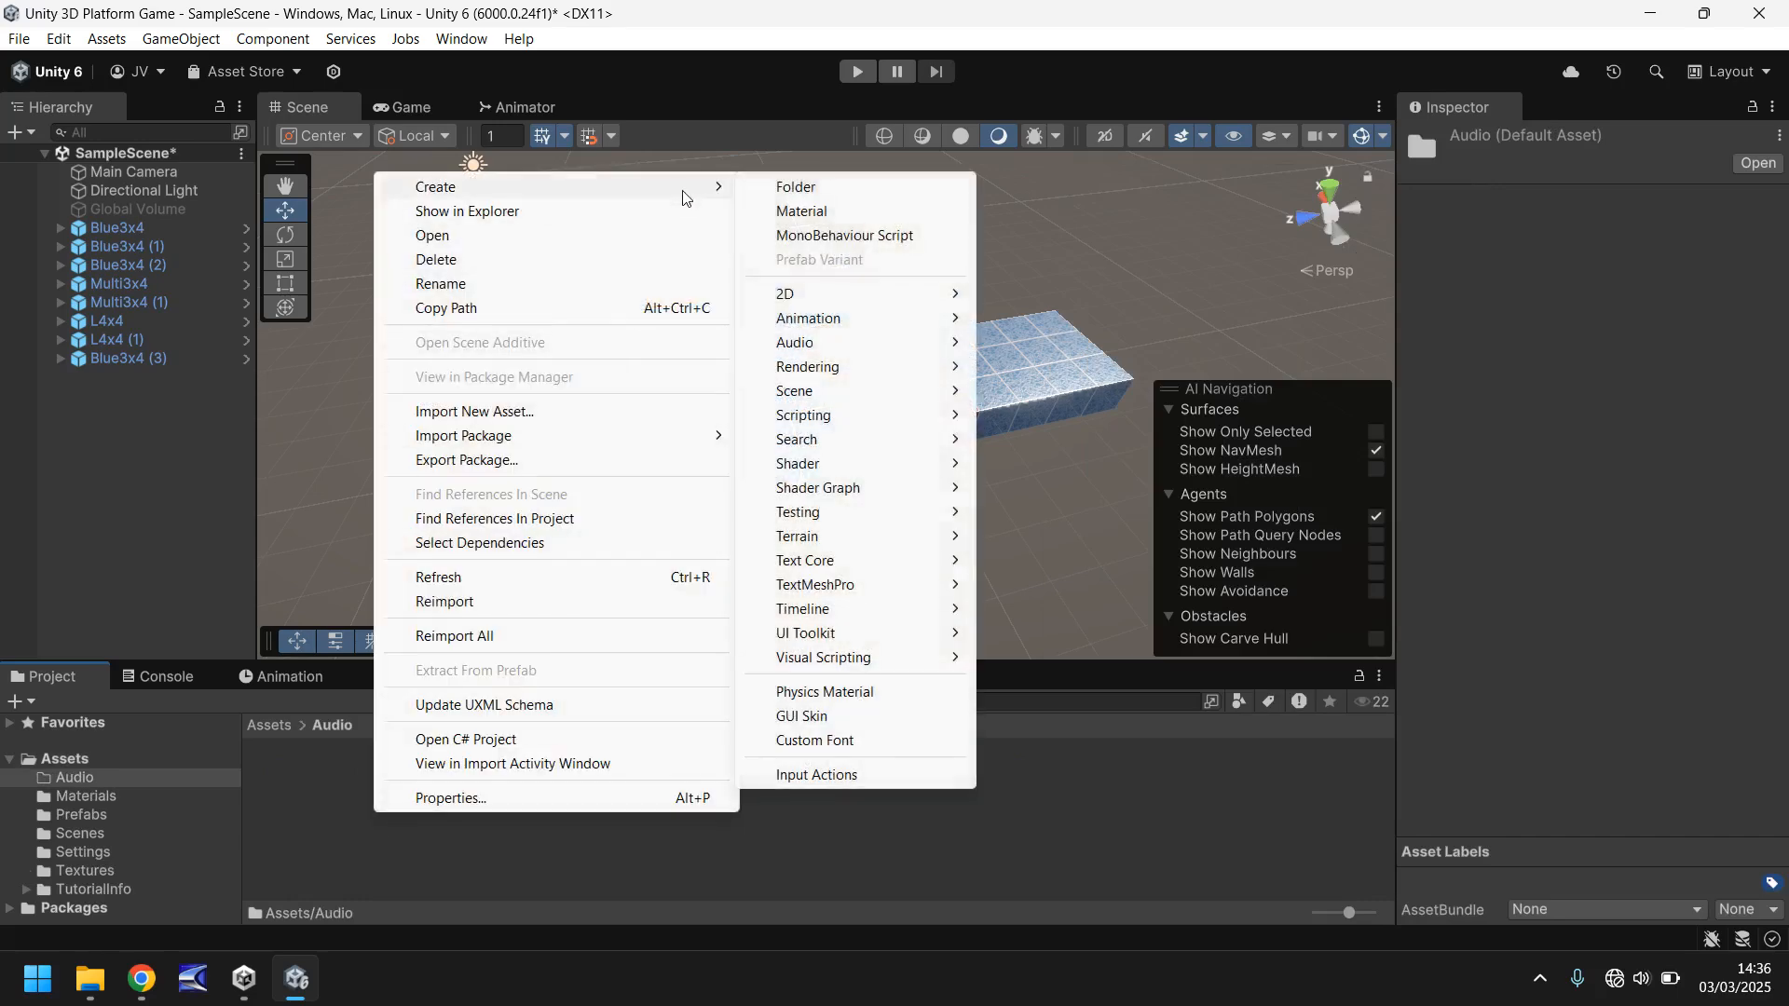
left_click(811, 187)
type("BGM")
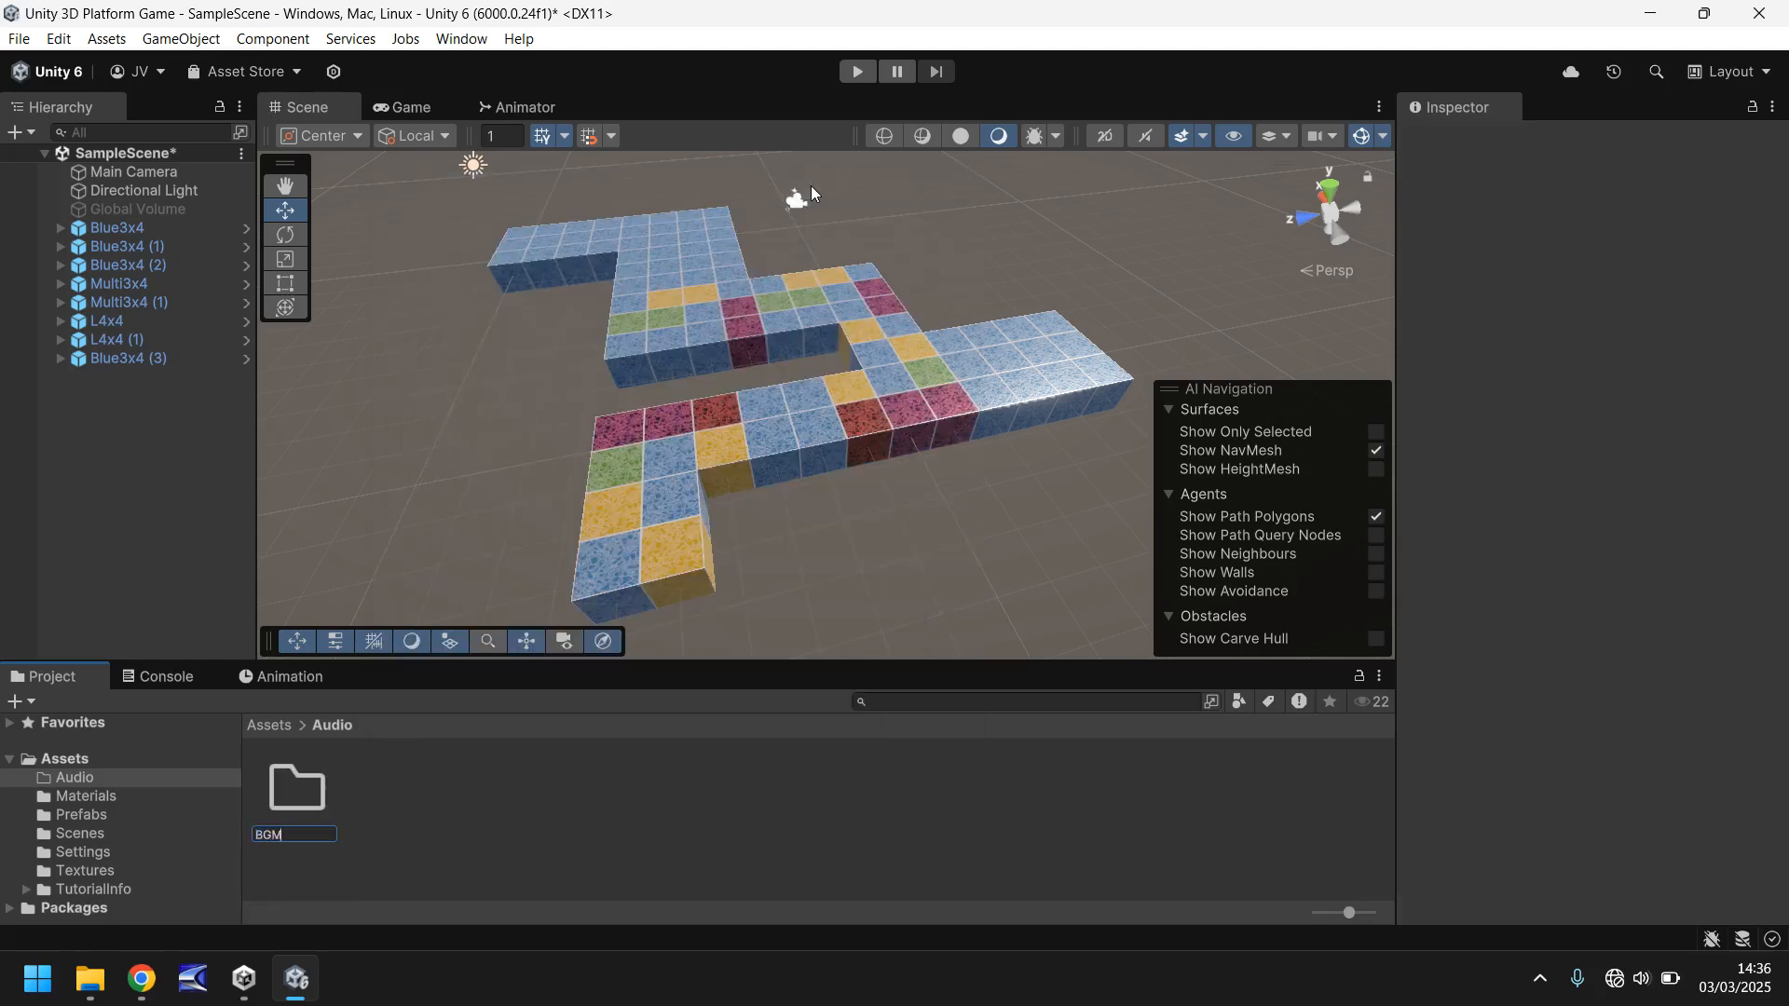
key("Return")
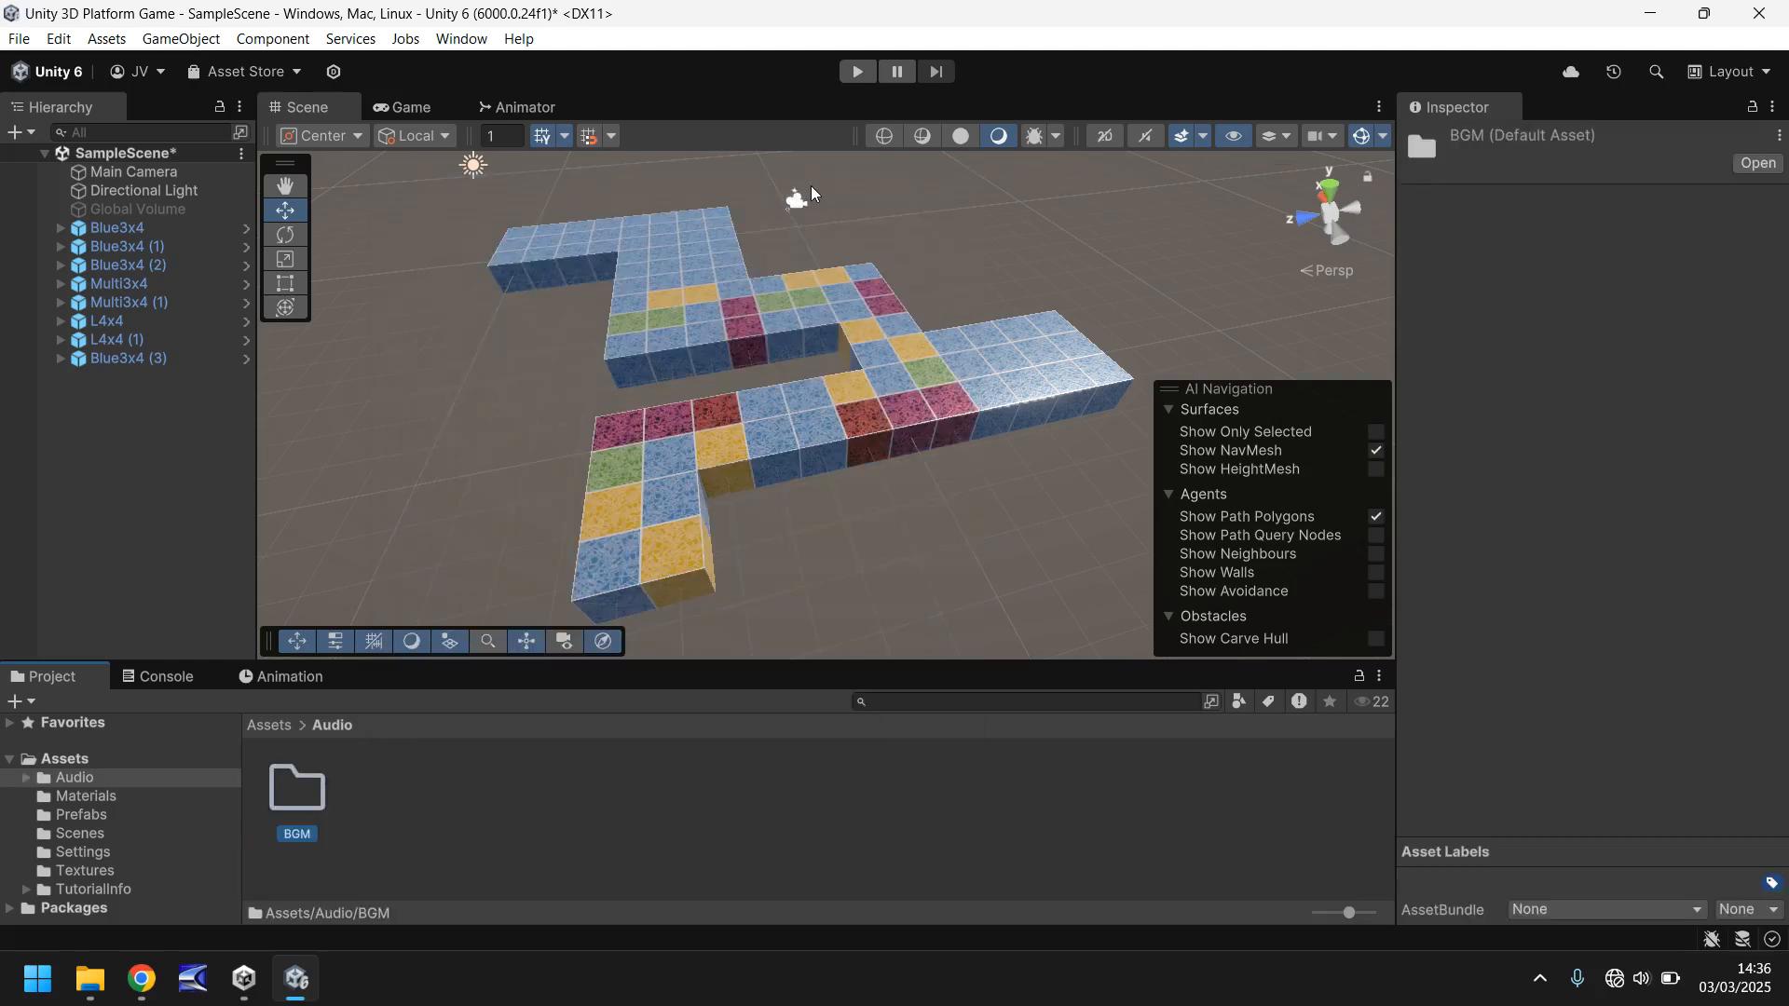
key("Return")
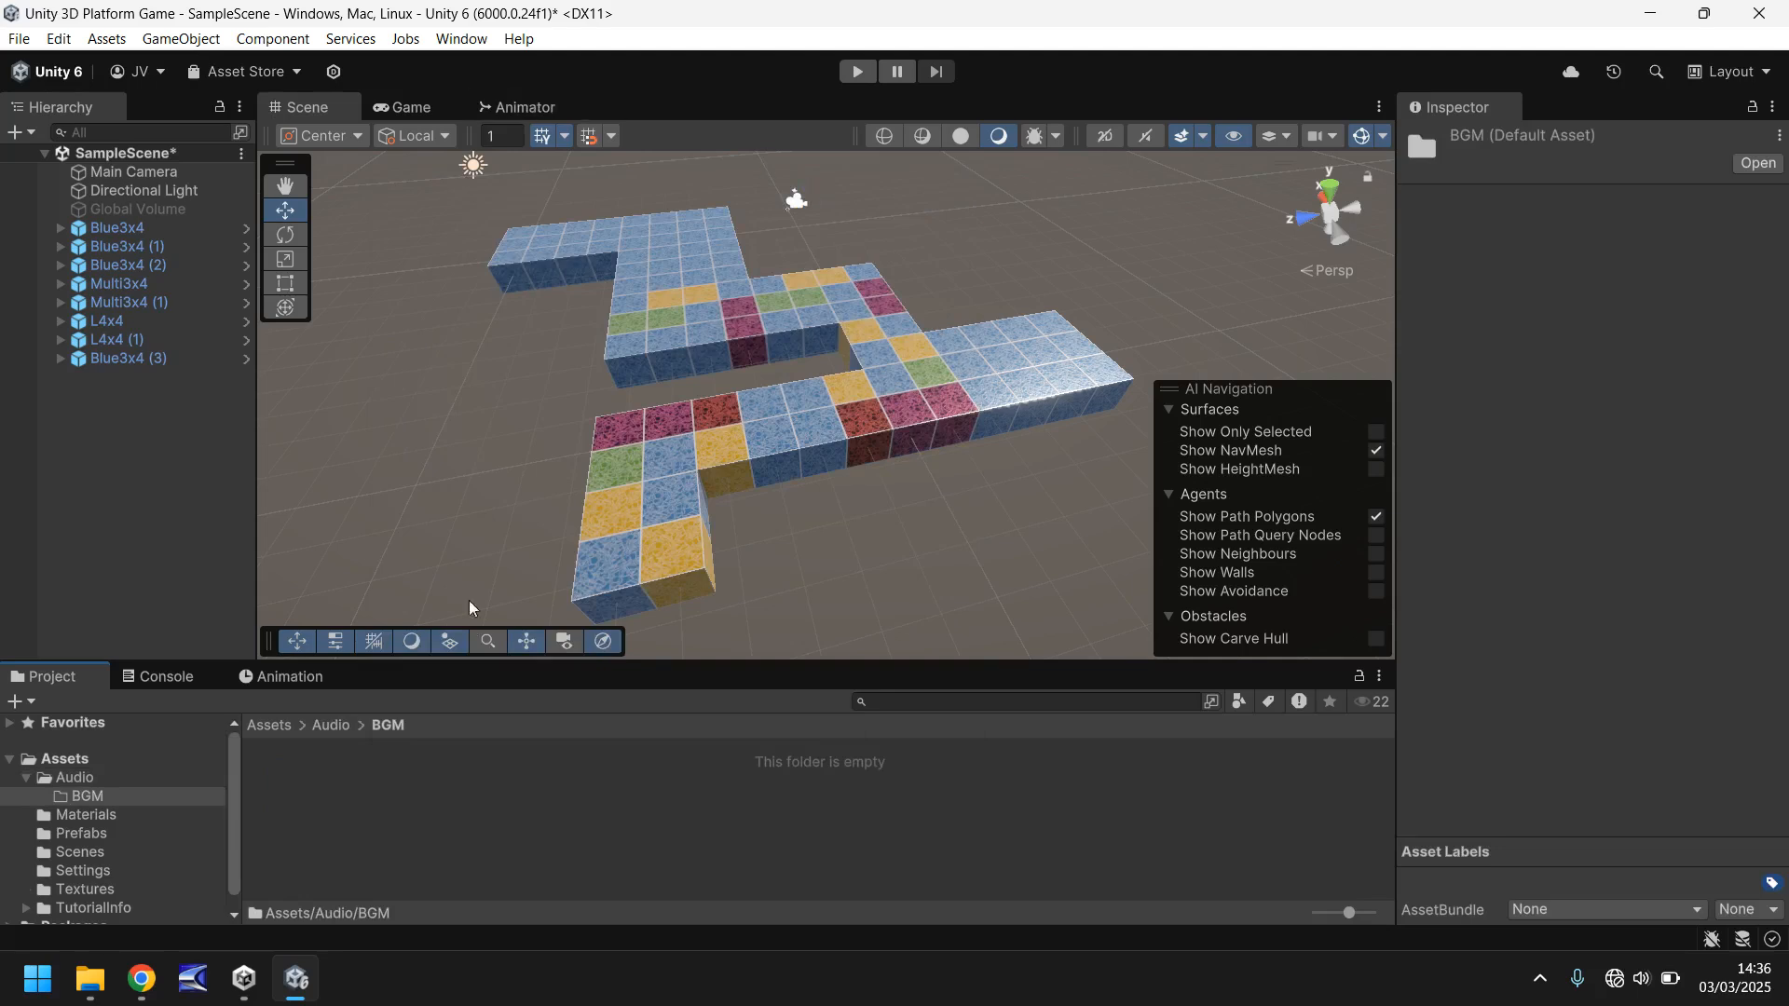
- Import the level background music file from the Tutorial 003 folder in File Explorer into the project's BGM folder
mouse_move(91, 994)
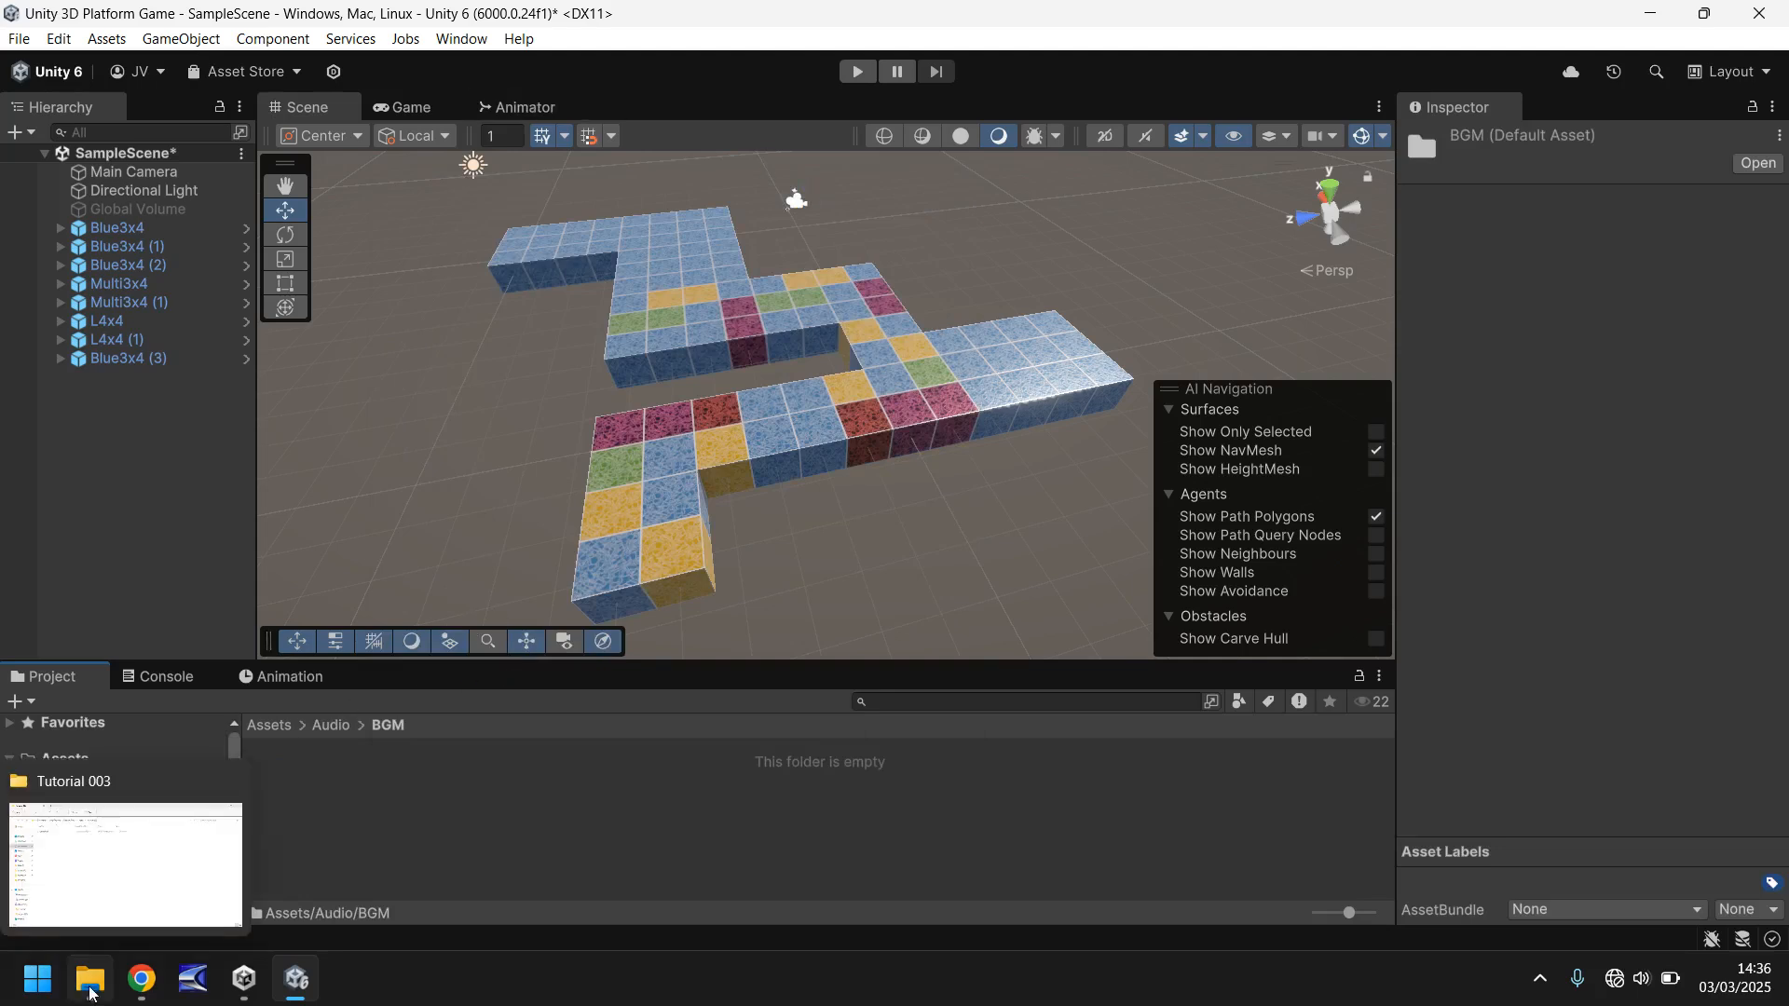
left_click(139, 866)
left_click_drag(266, 220, 381, 808)
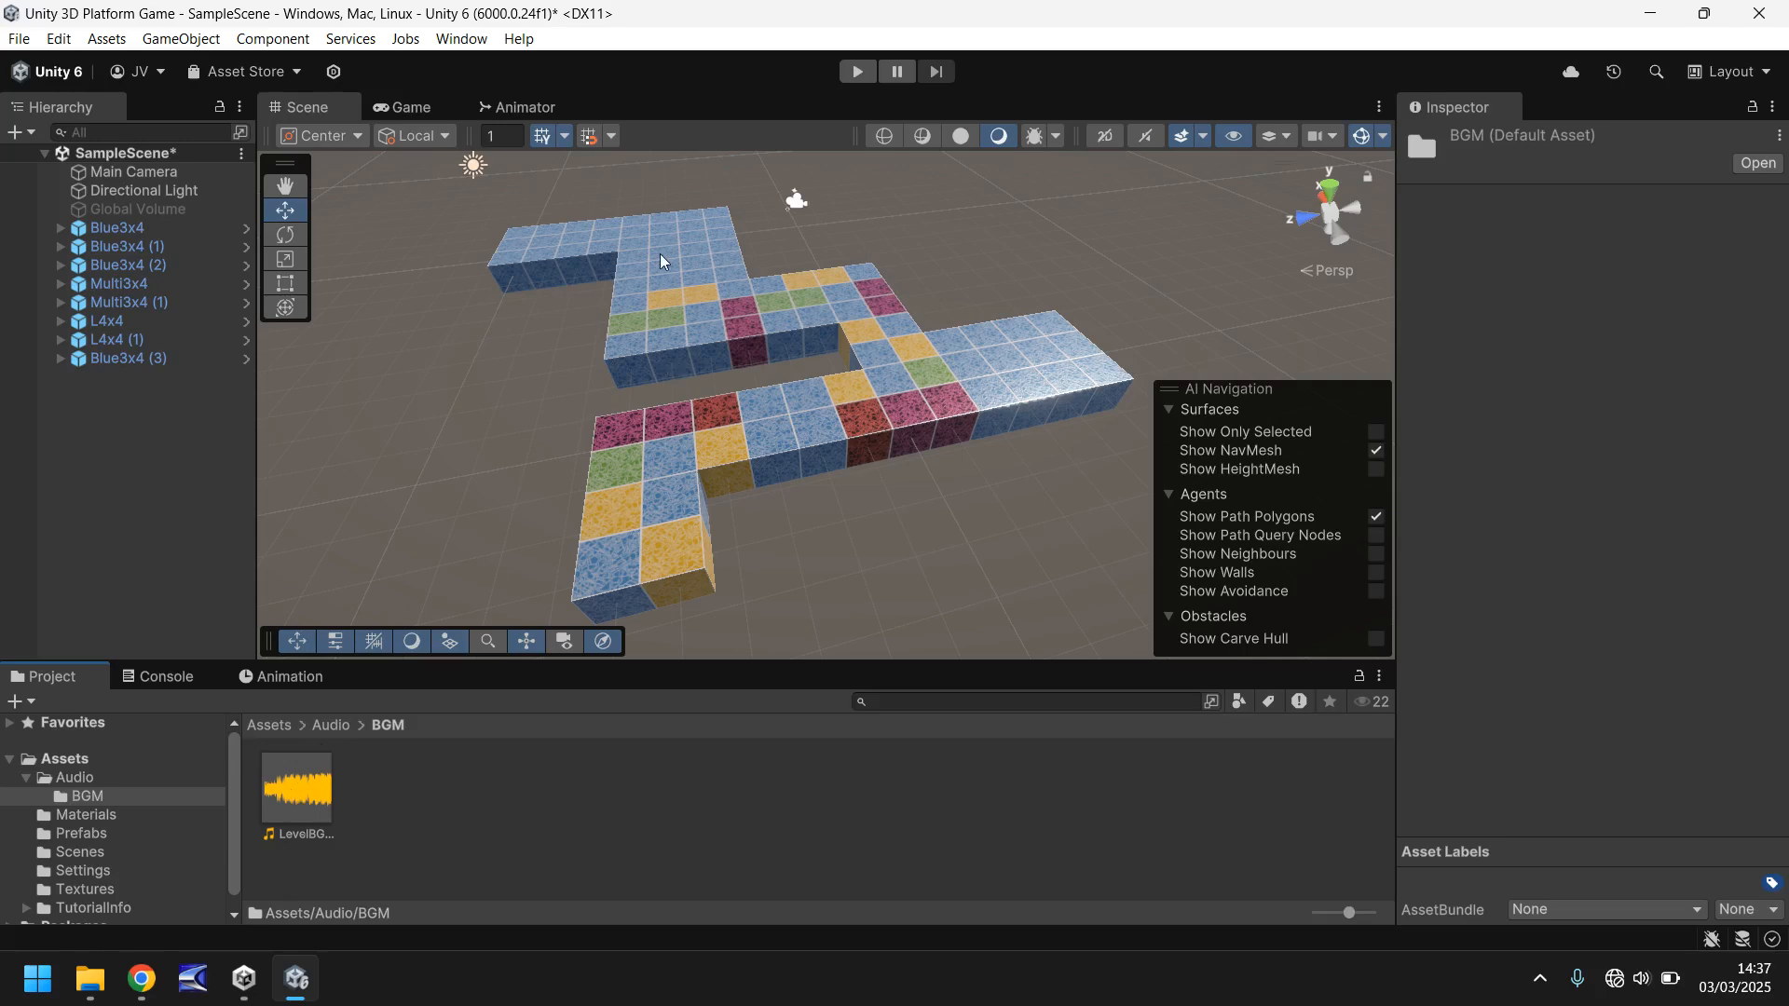
- Create an empty game object named LevelControls in the scene
left_click(156, 43)
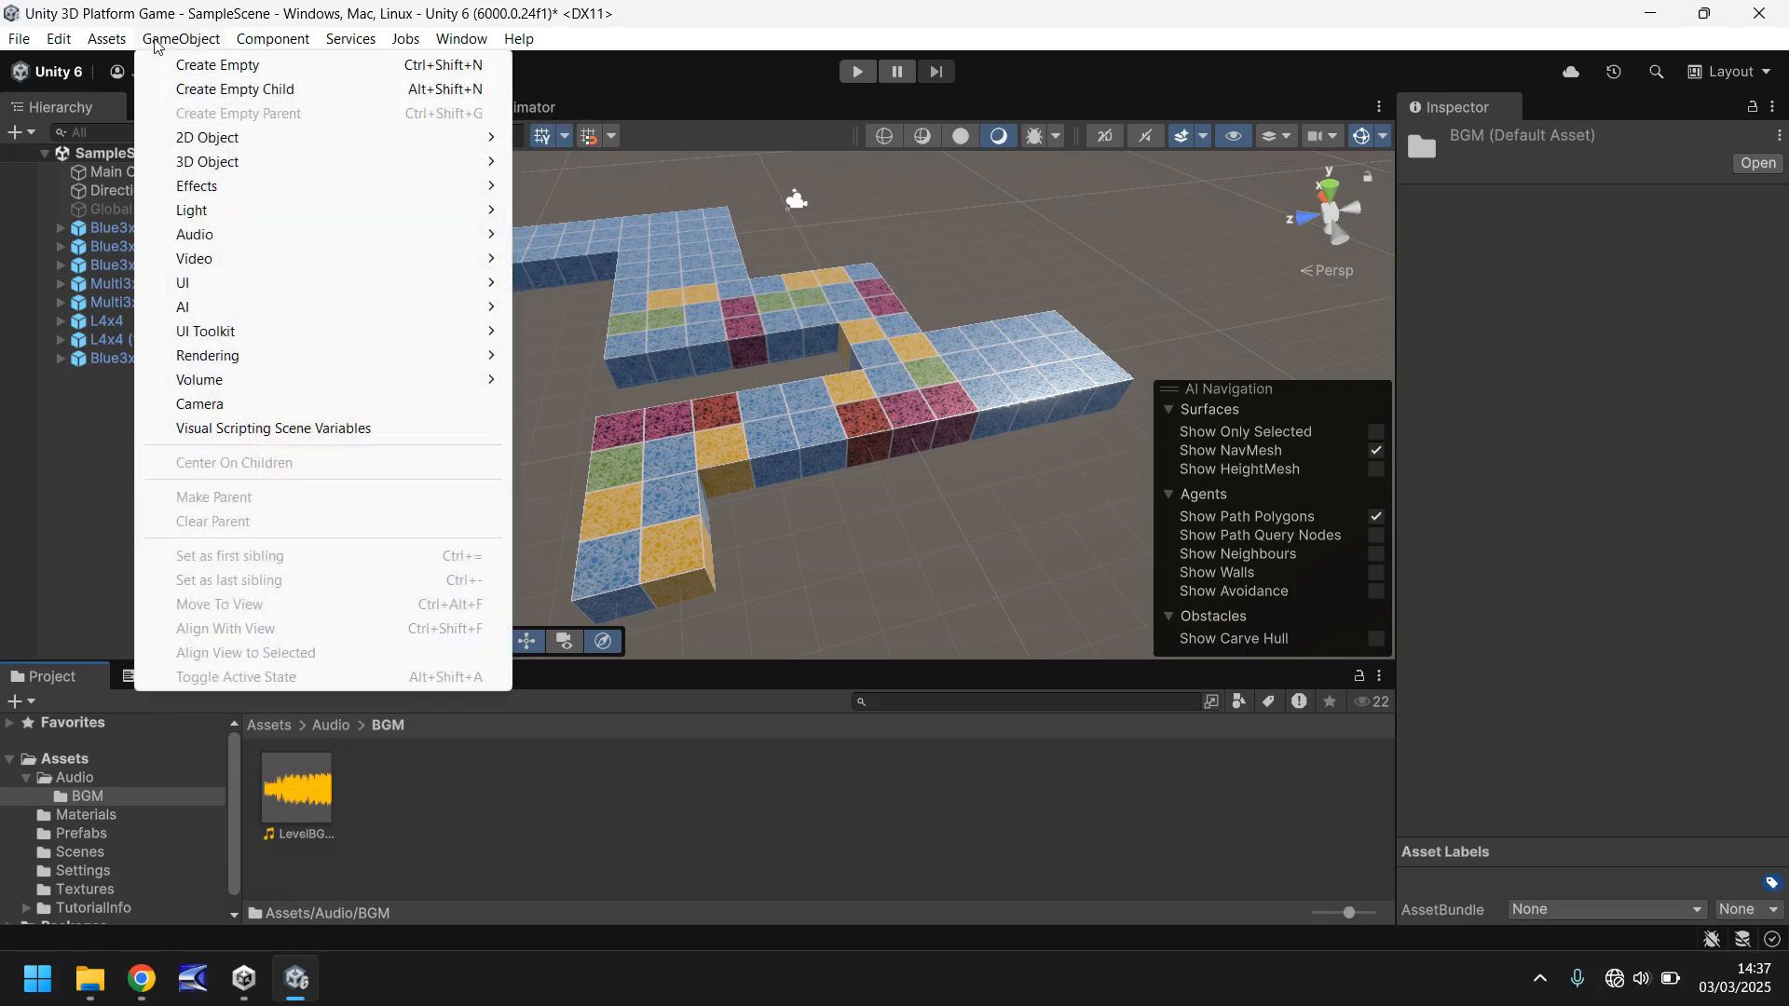
left_click(246, 66)
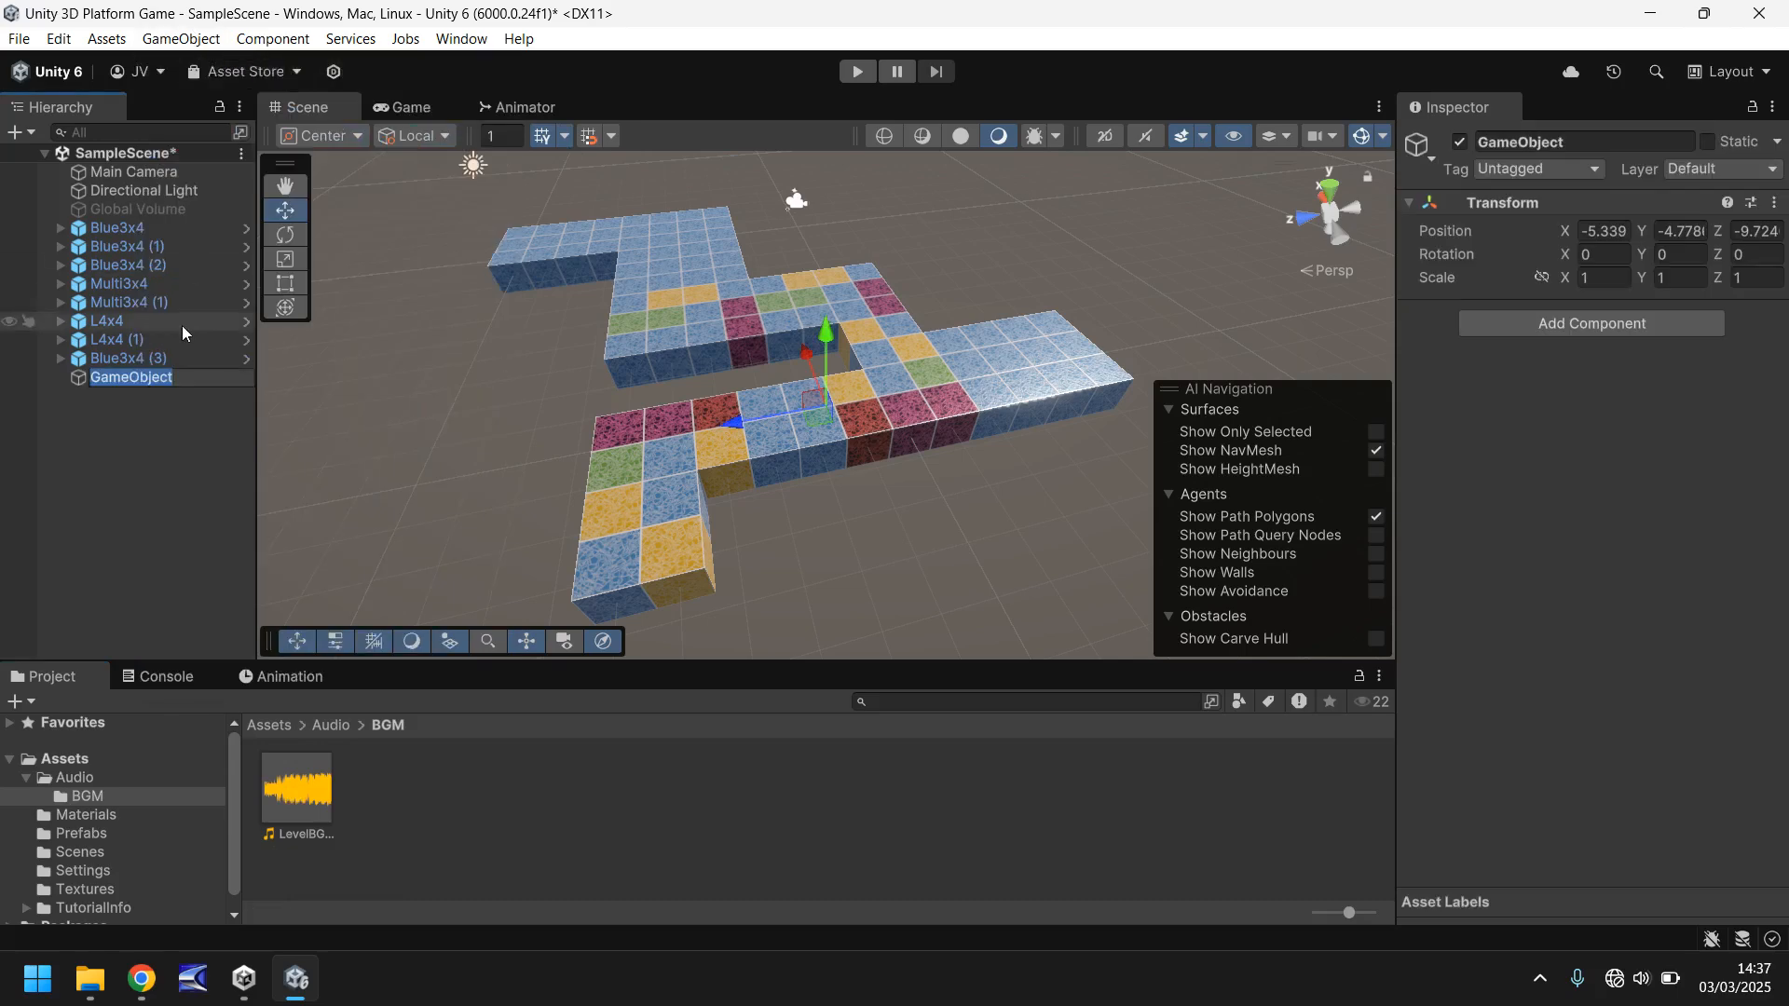
type("LevelControls")
key("Return")
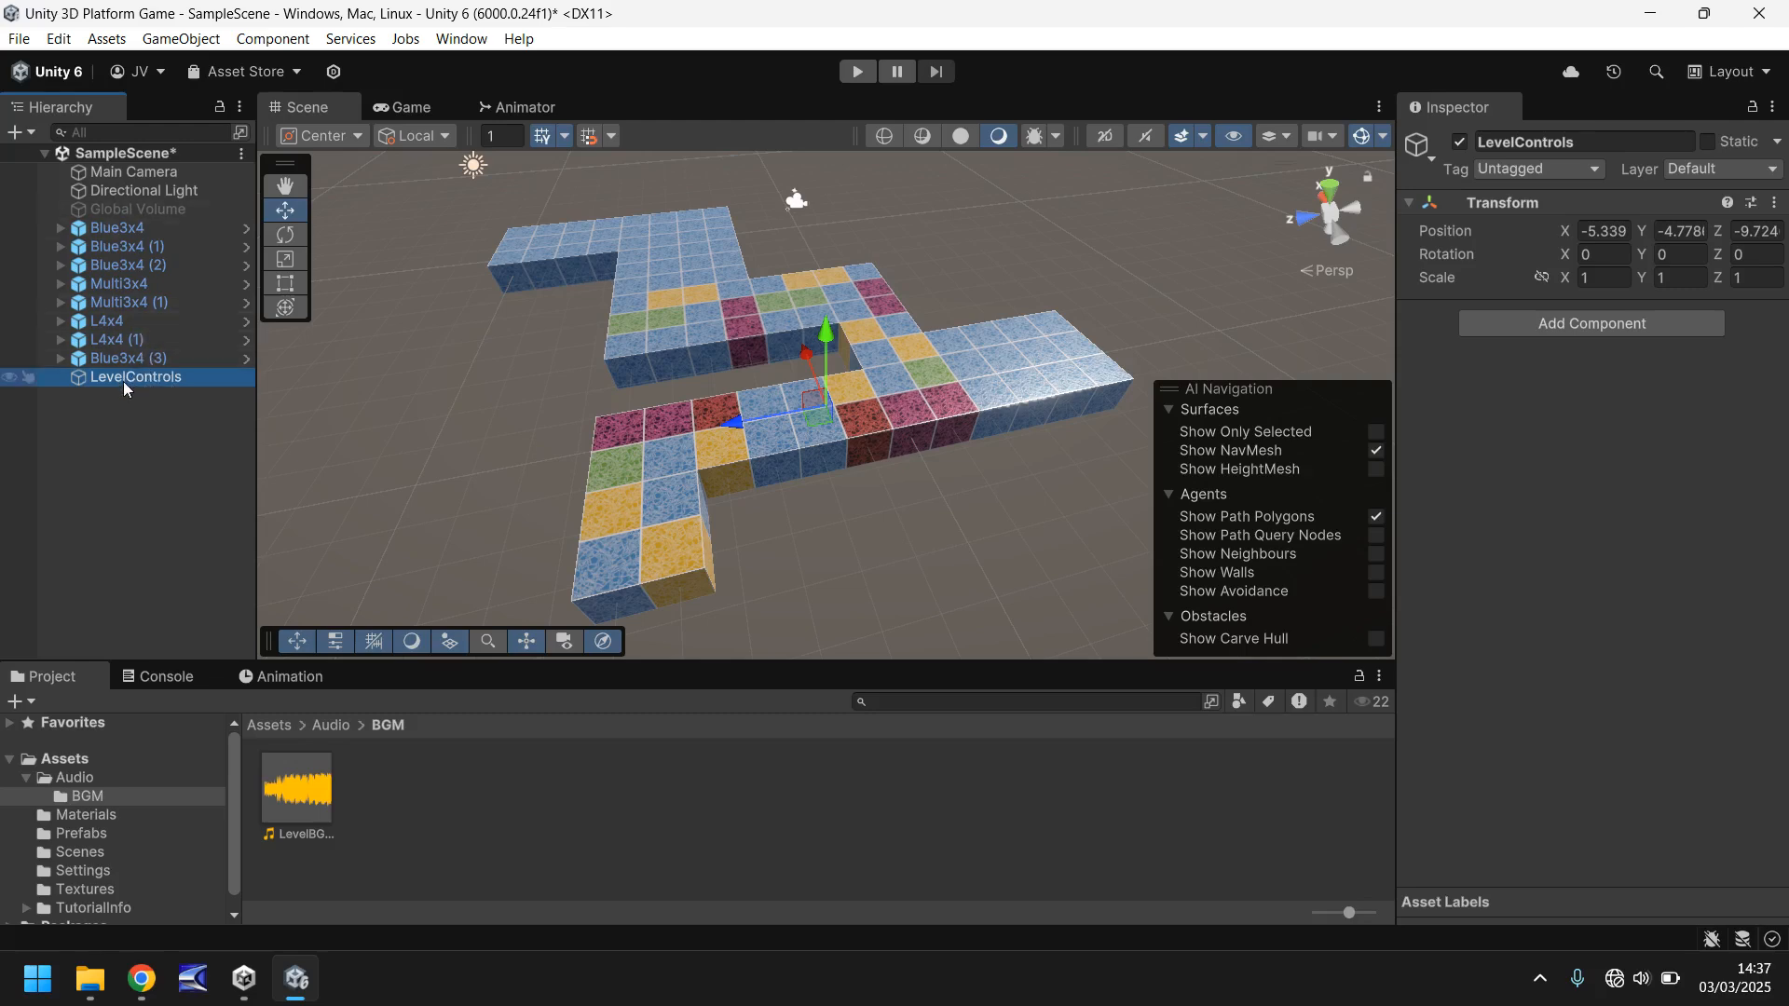
- Place LevelControls first in the scene's object list and set its position to X 0, Y 0, Z 0
left_click_drag(123, 382, 112, 171)
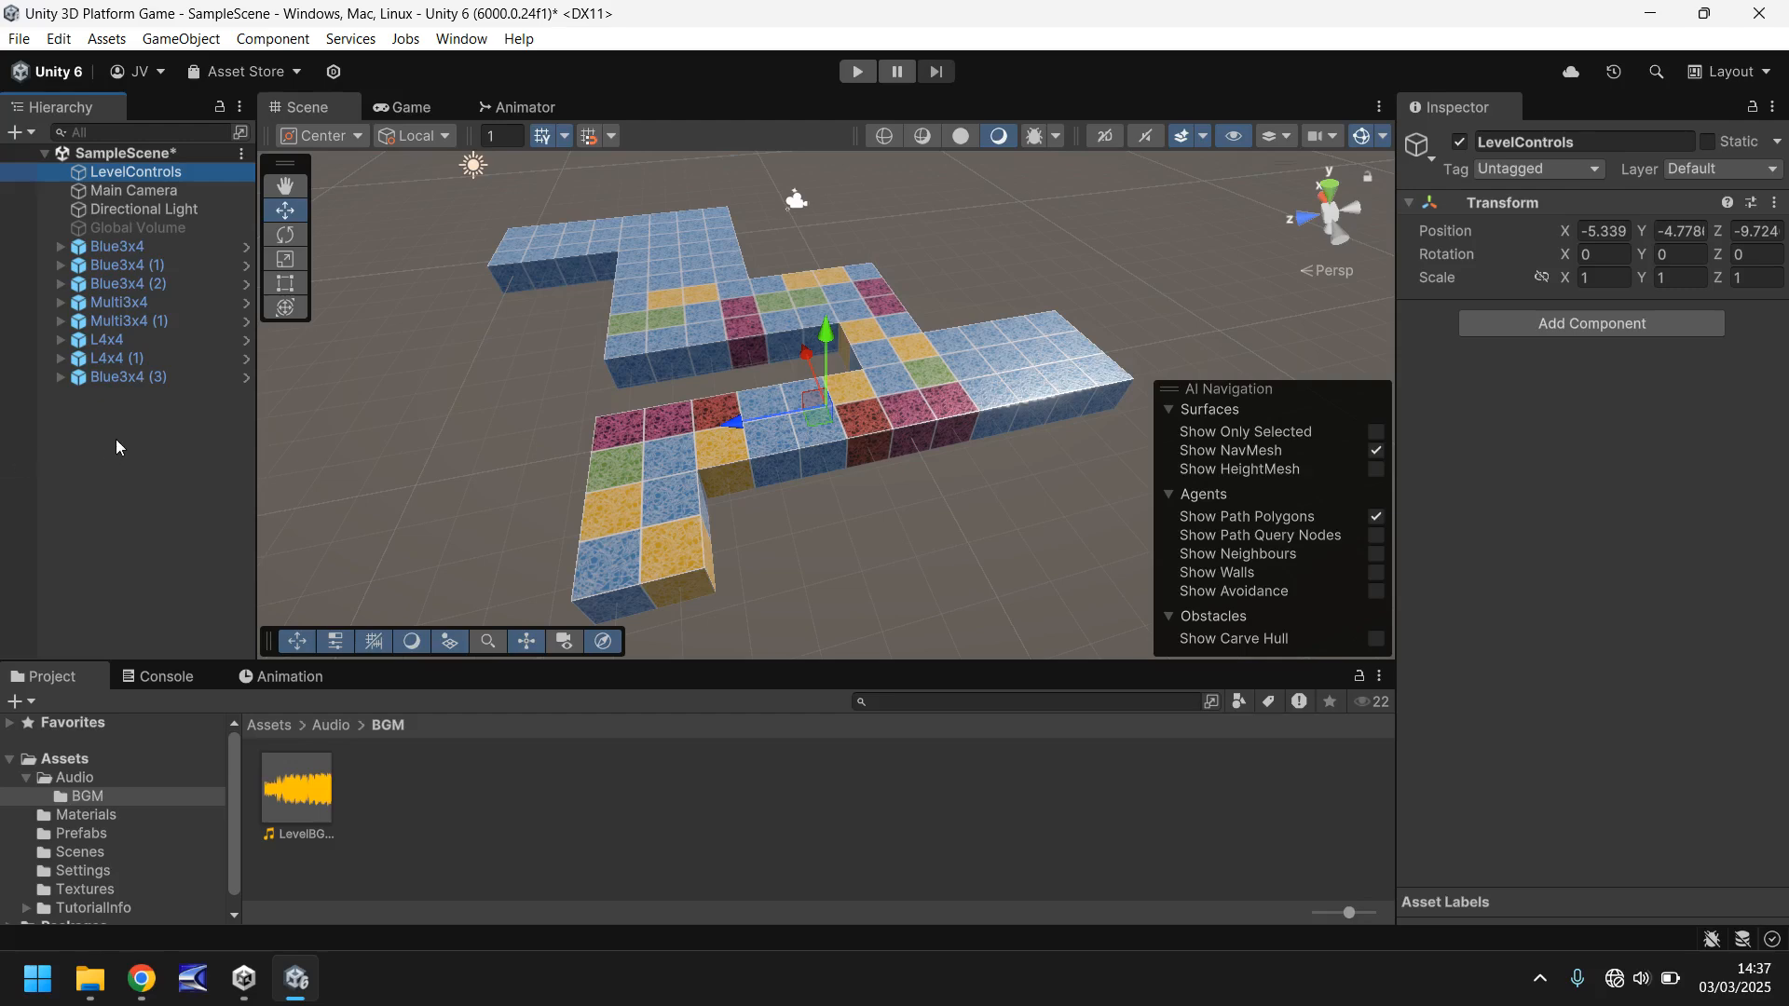
left_click(1604, 231)
type("0")
key("Tab")
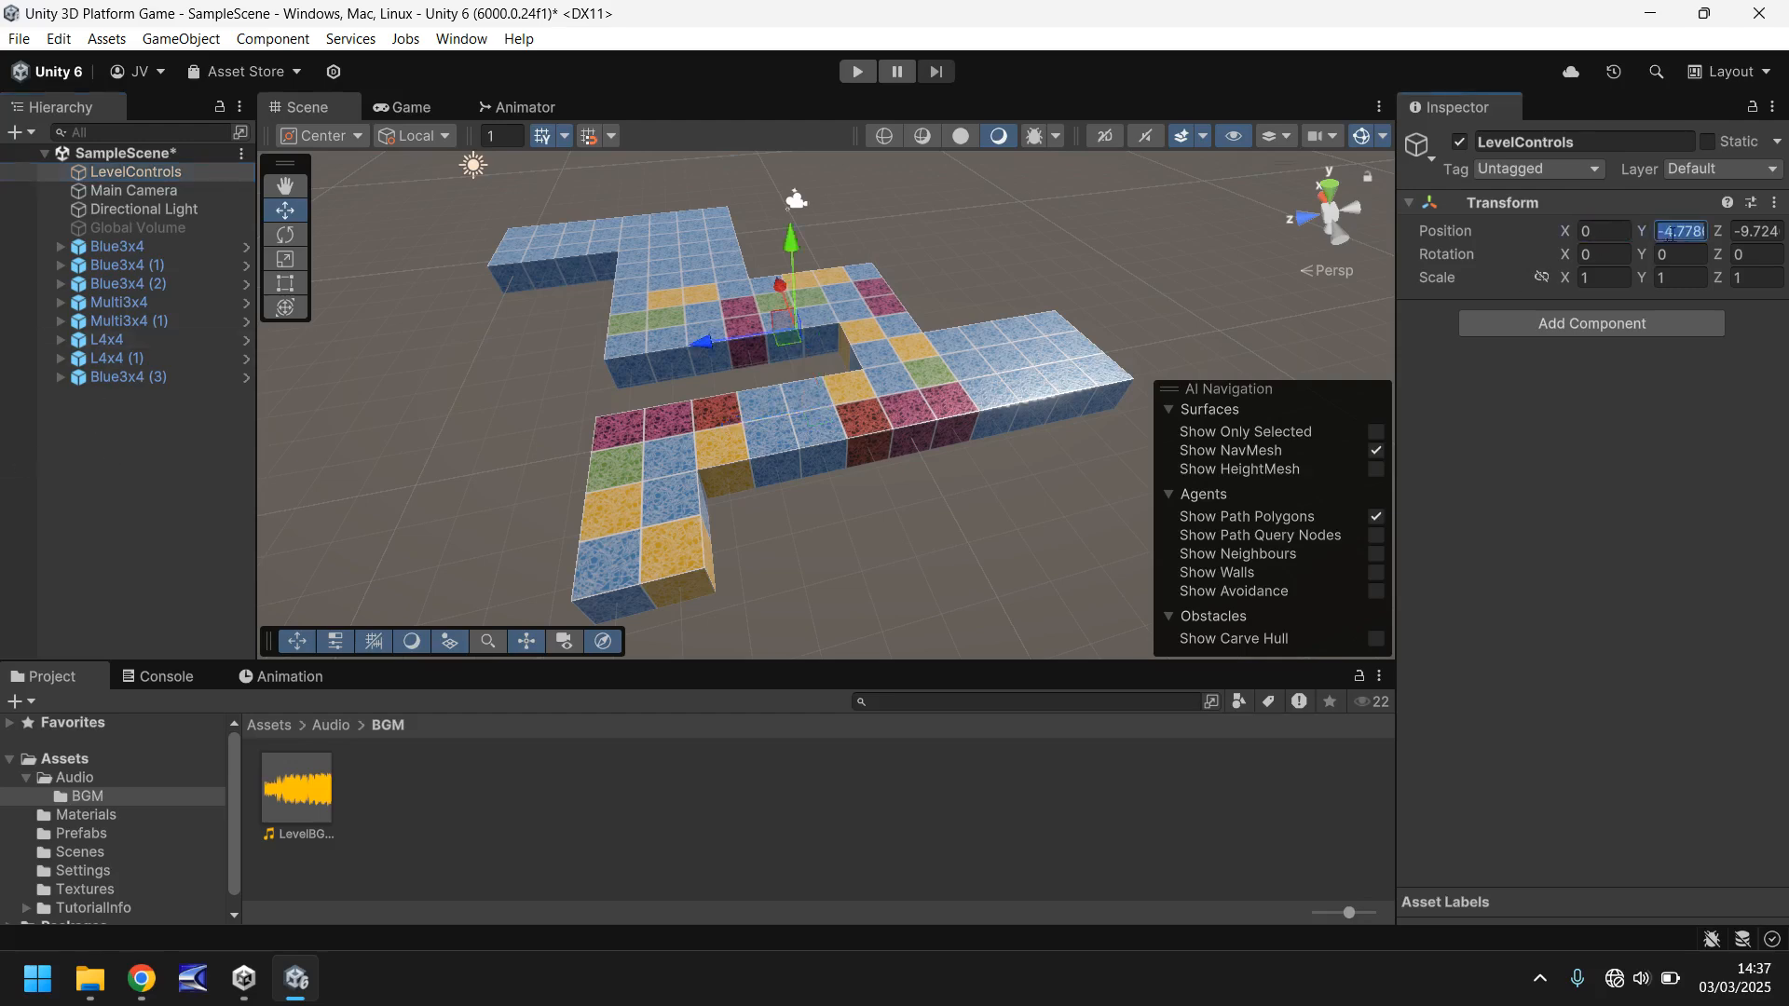
type("0")
key("Tab")
type("0")
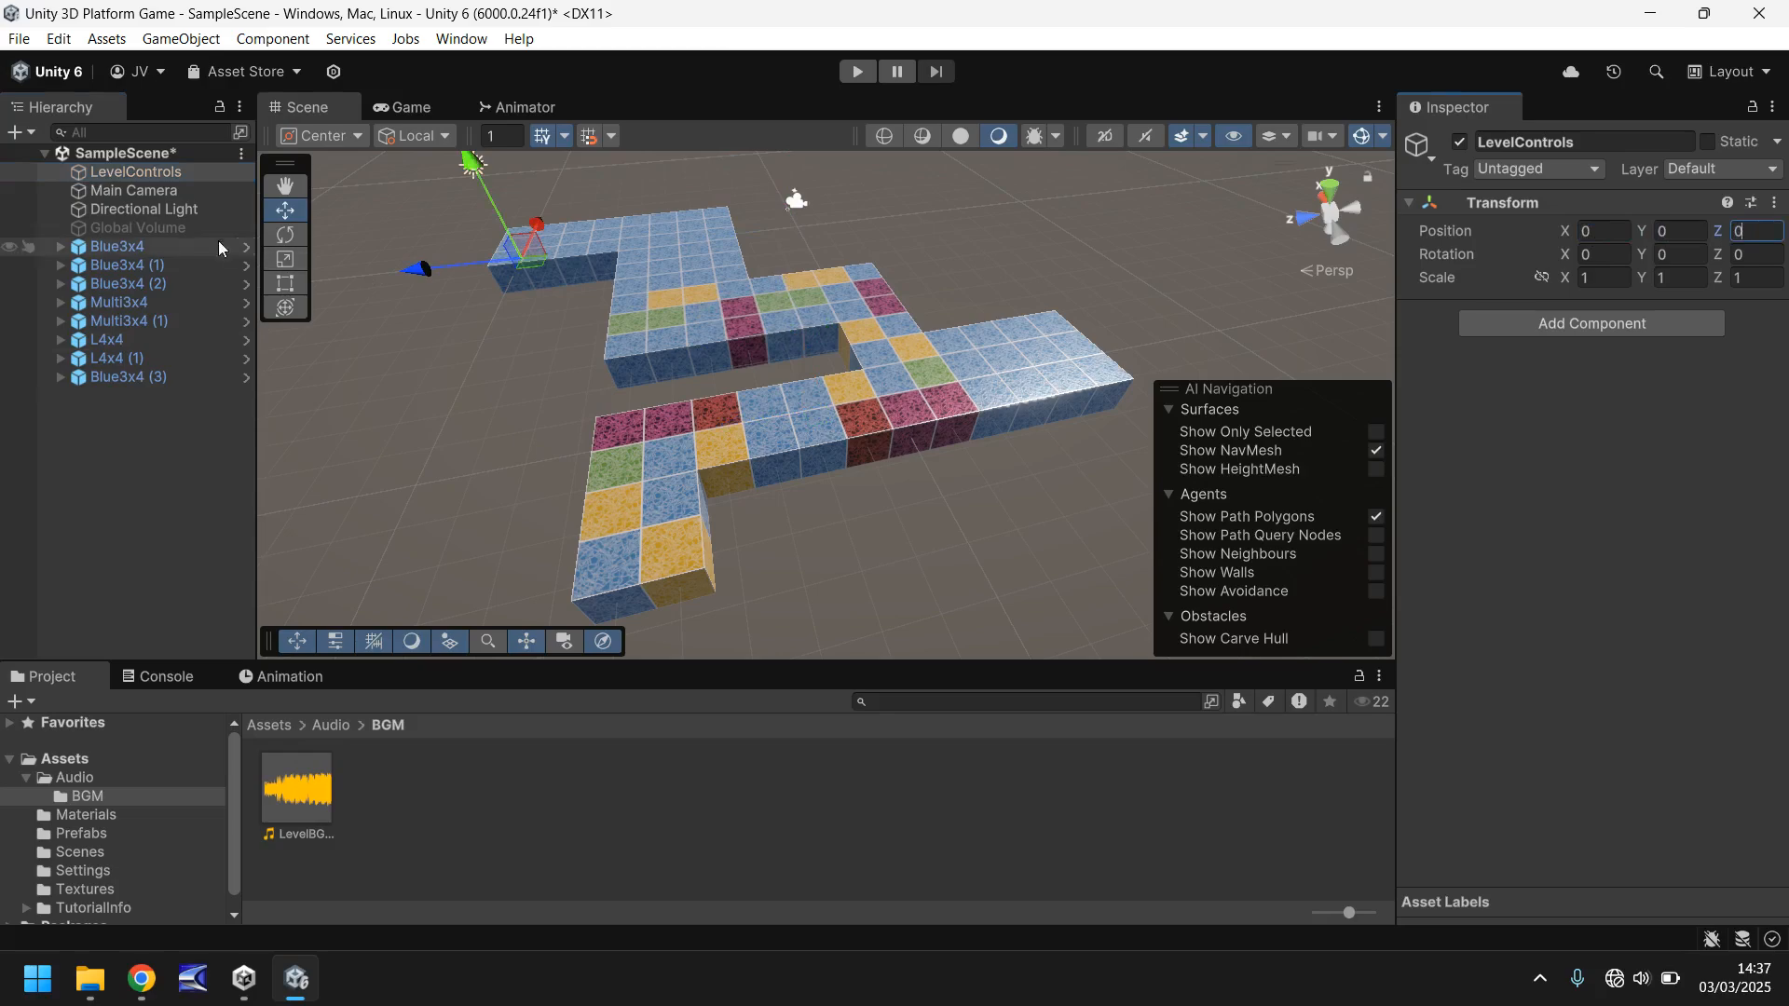
- Create an empty child object named Audio under LevelControls
right_click(125, 170)
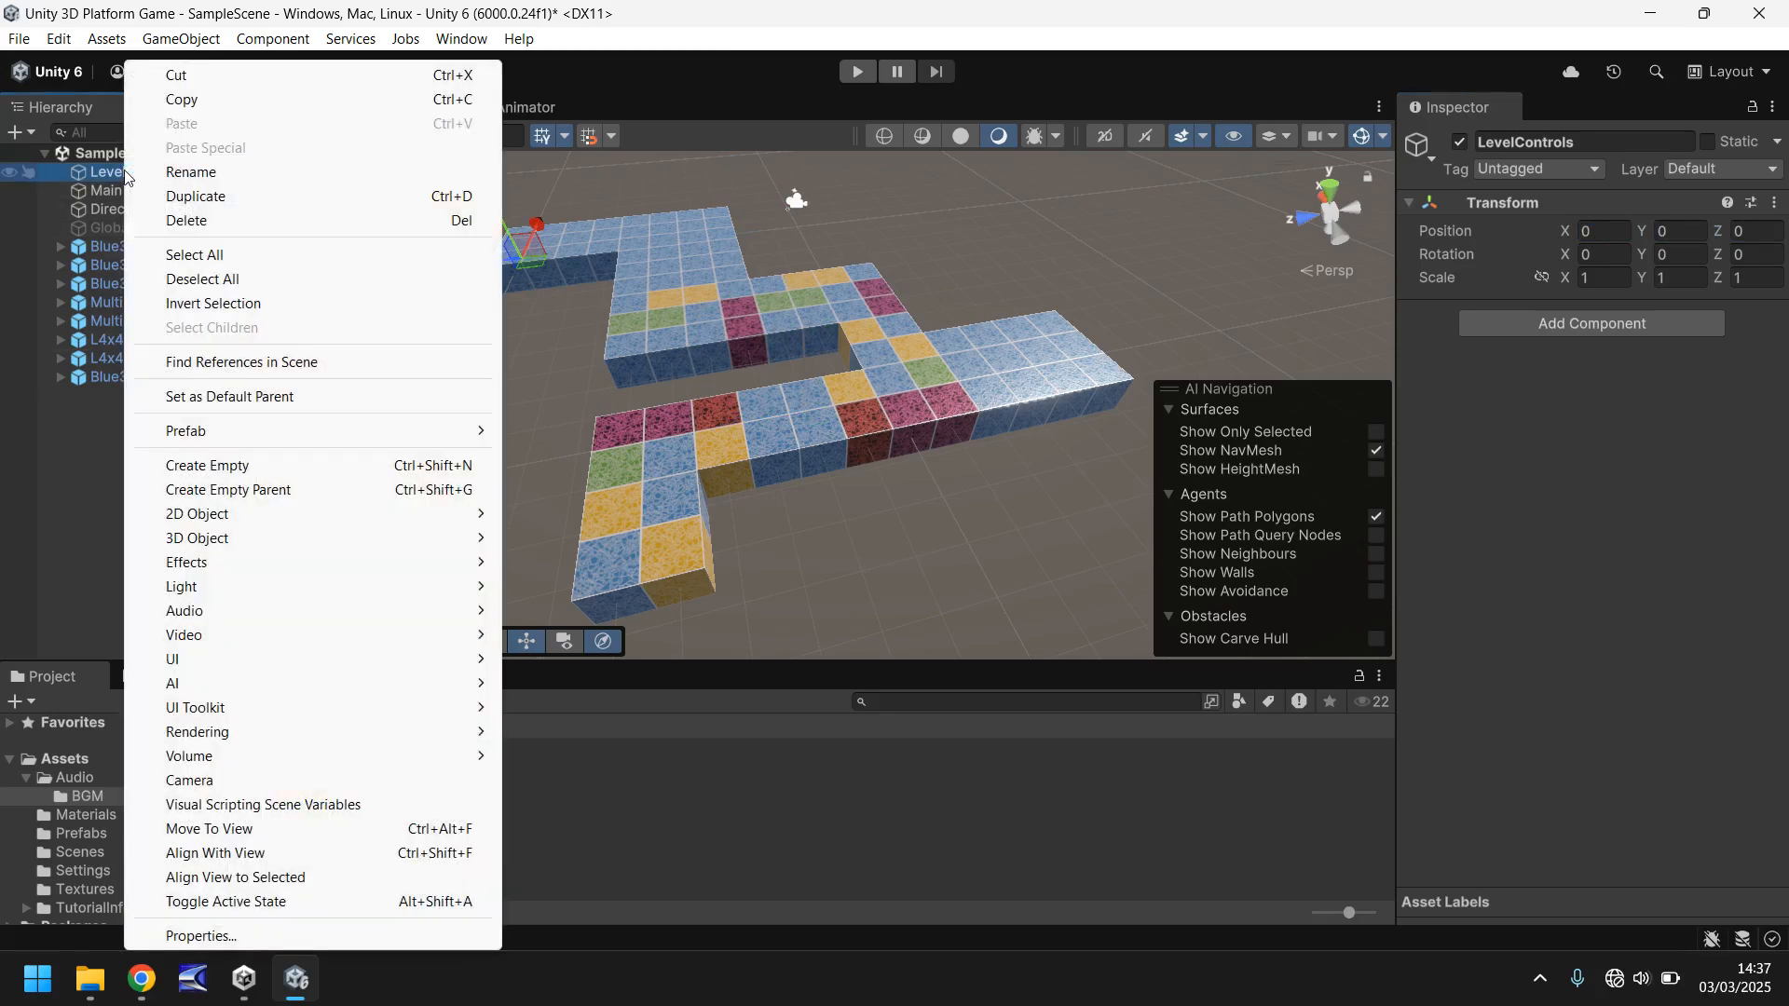
left_click(244, 467)
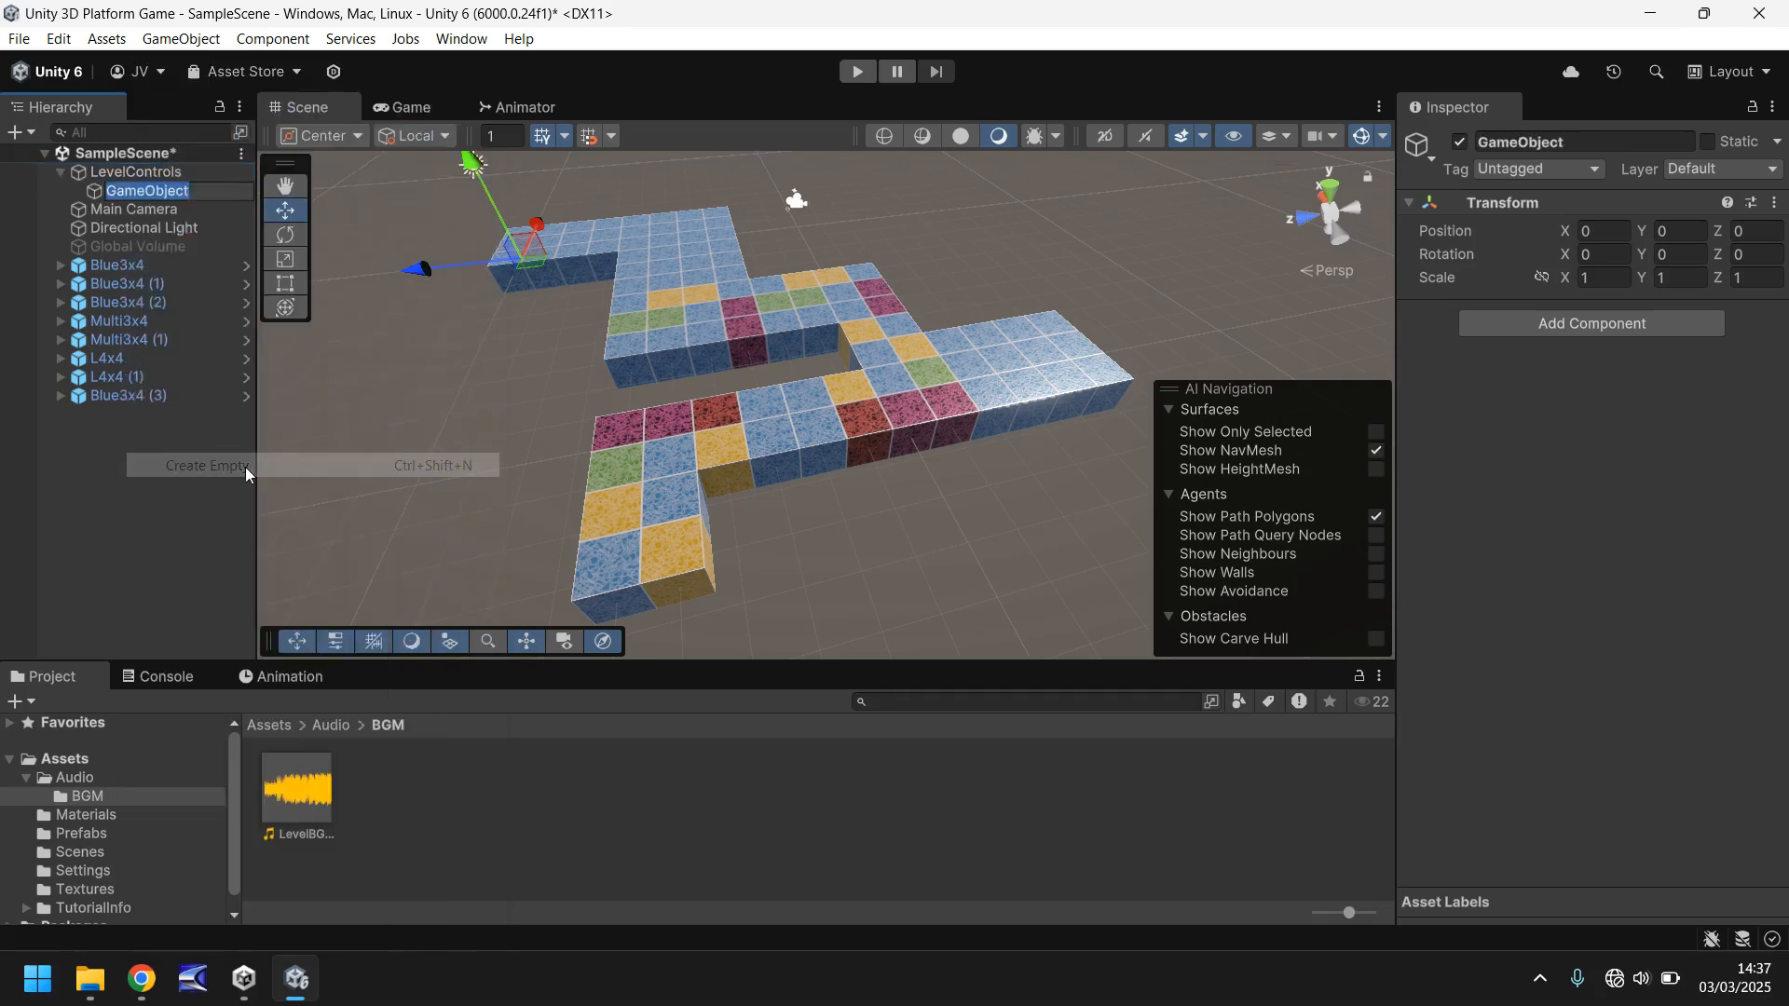
type("Audio")
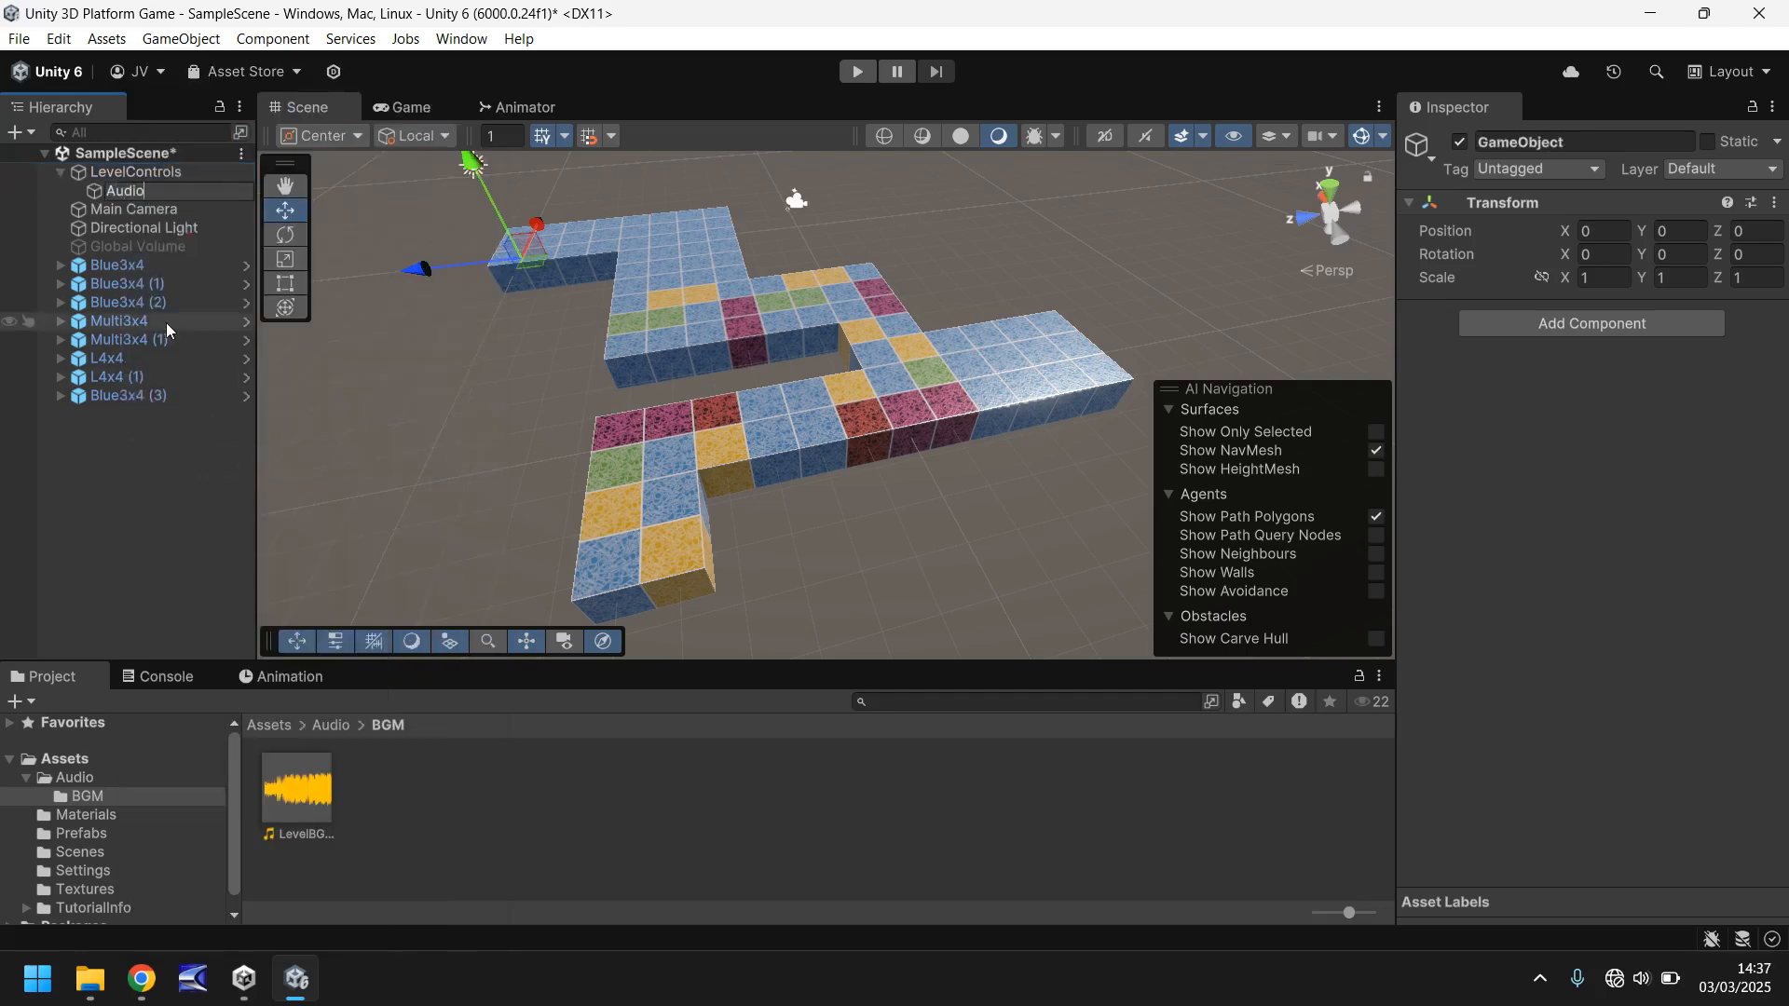
key("Return")
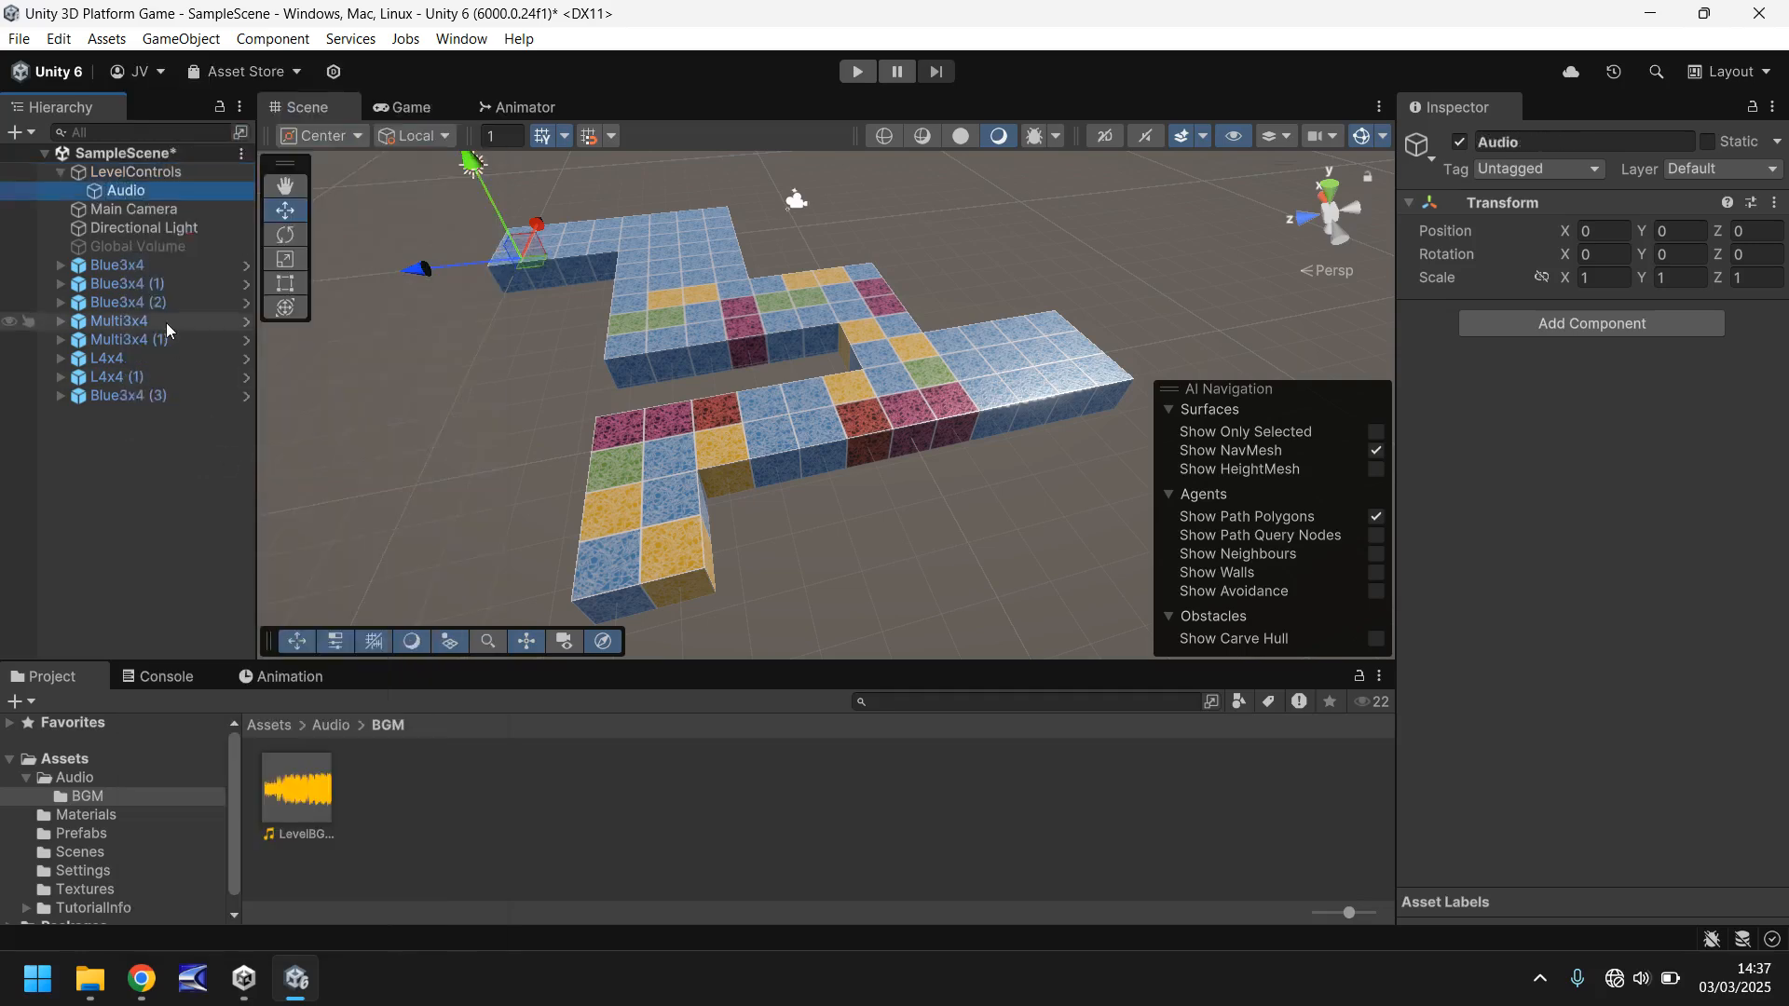
- Create an empty child object named BGM under the Audio object
right_click(137, 194)
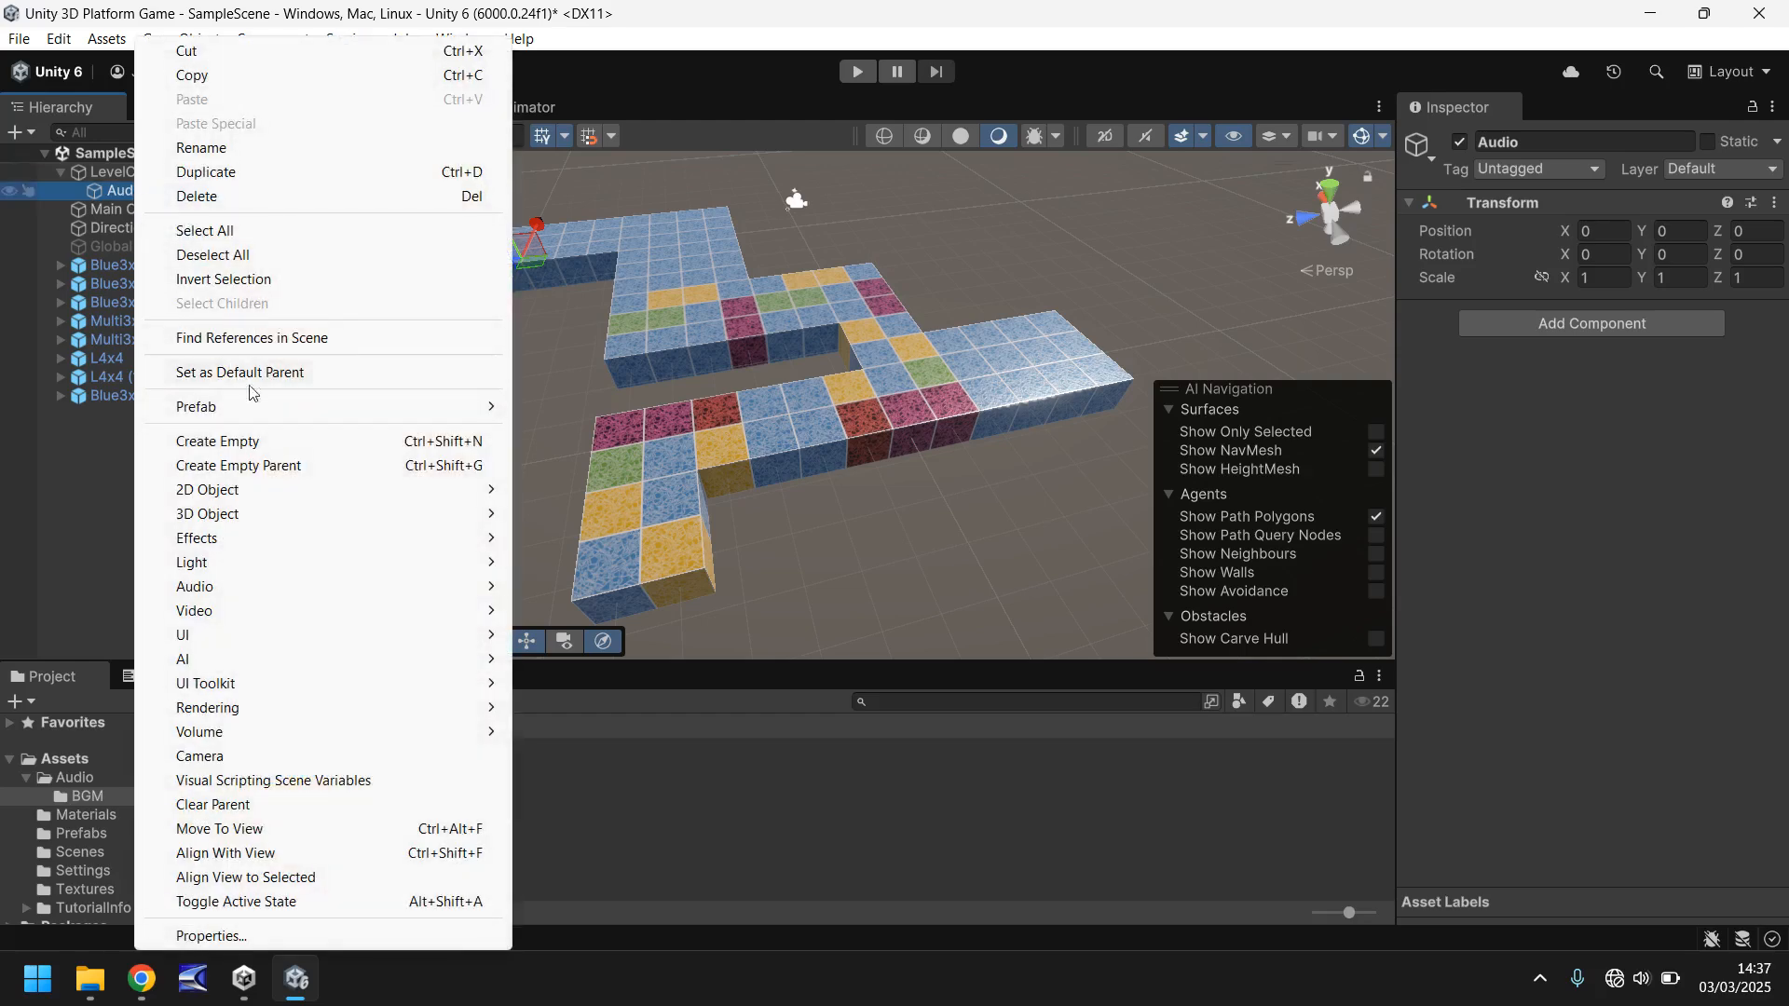
left_click(153, 441)
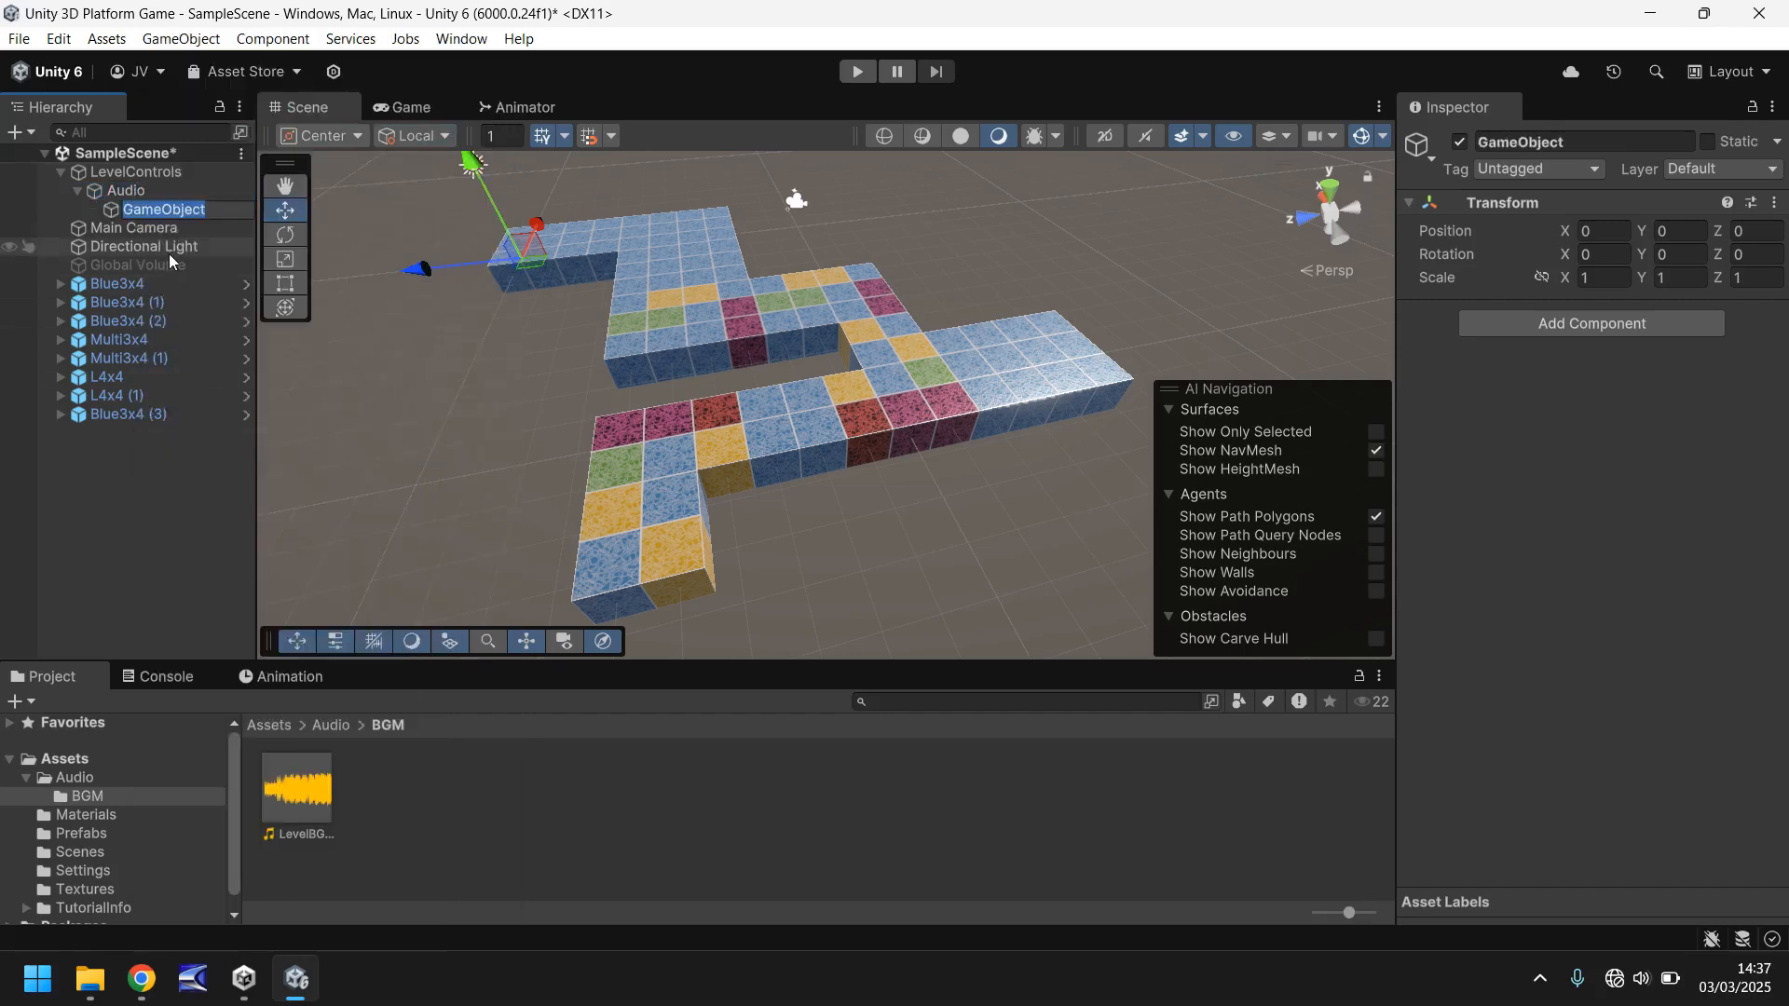
type("BG")
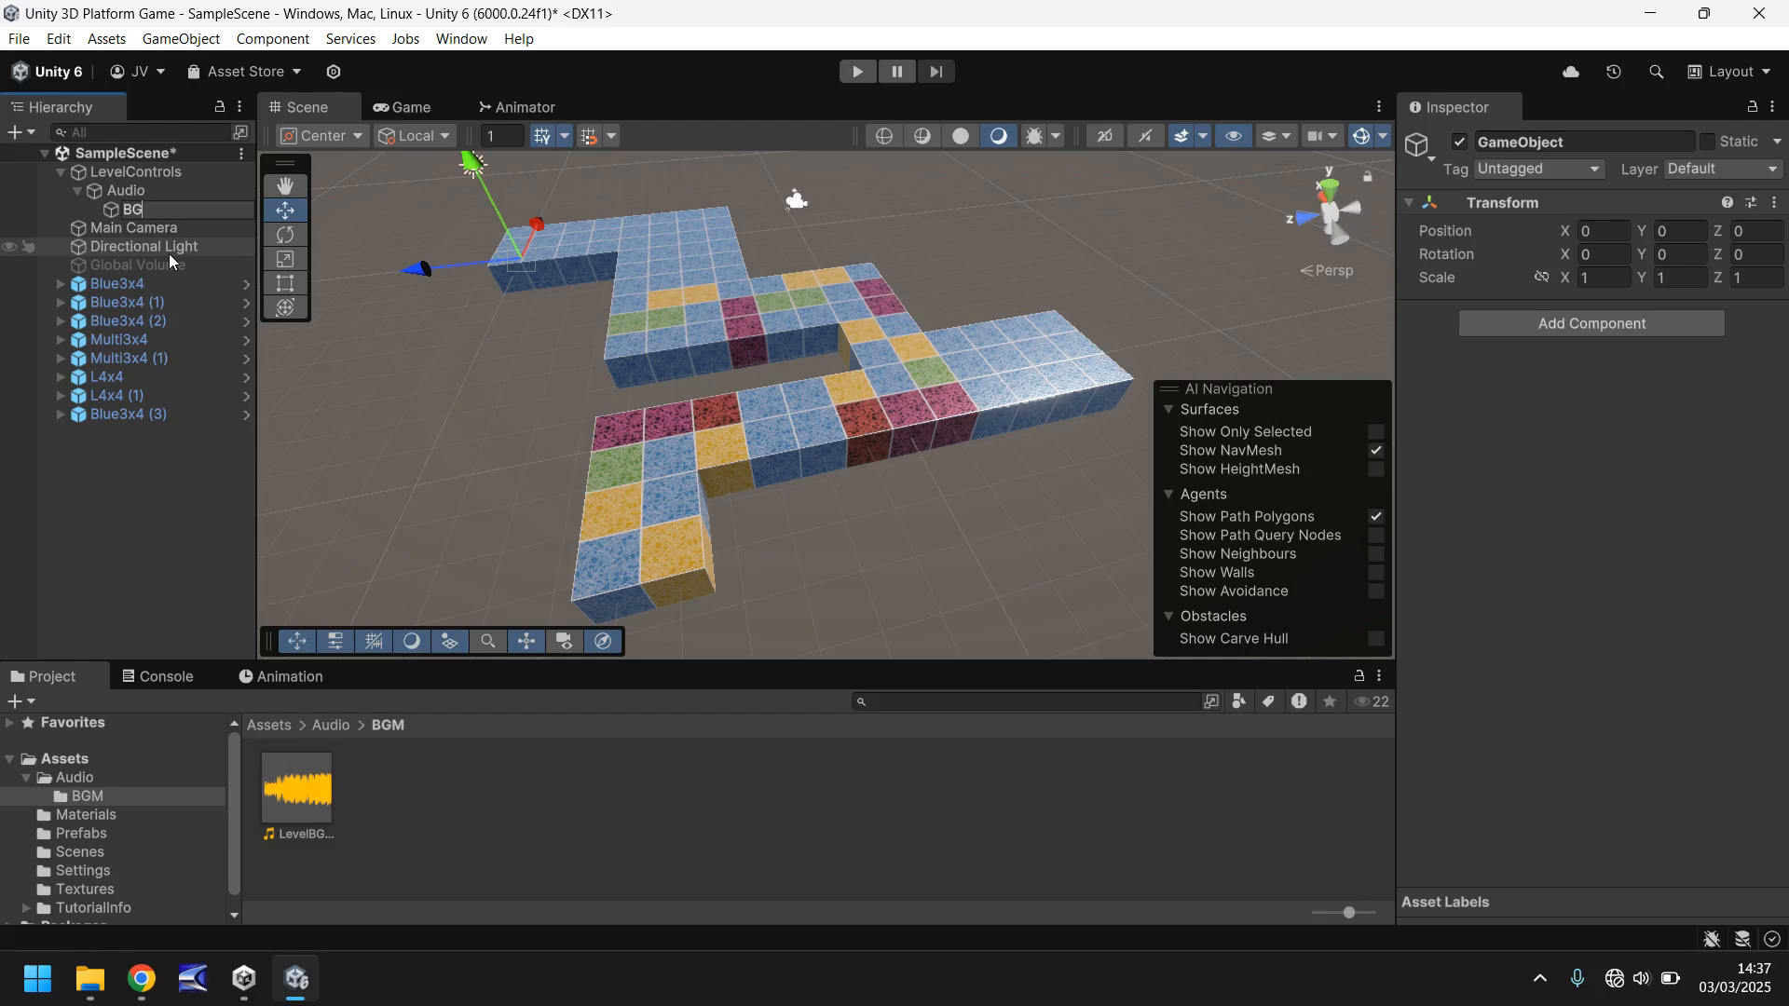
type("M")
key("Return")
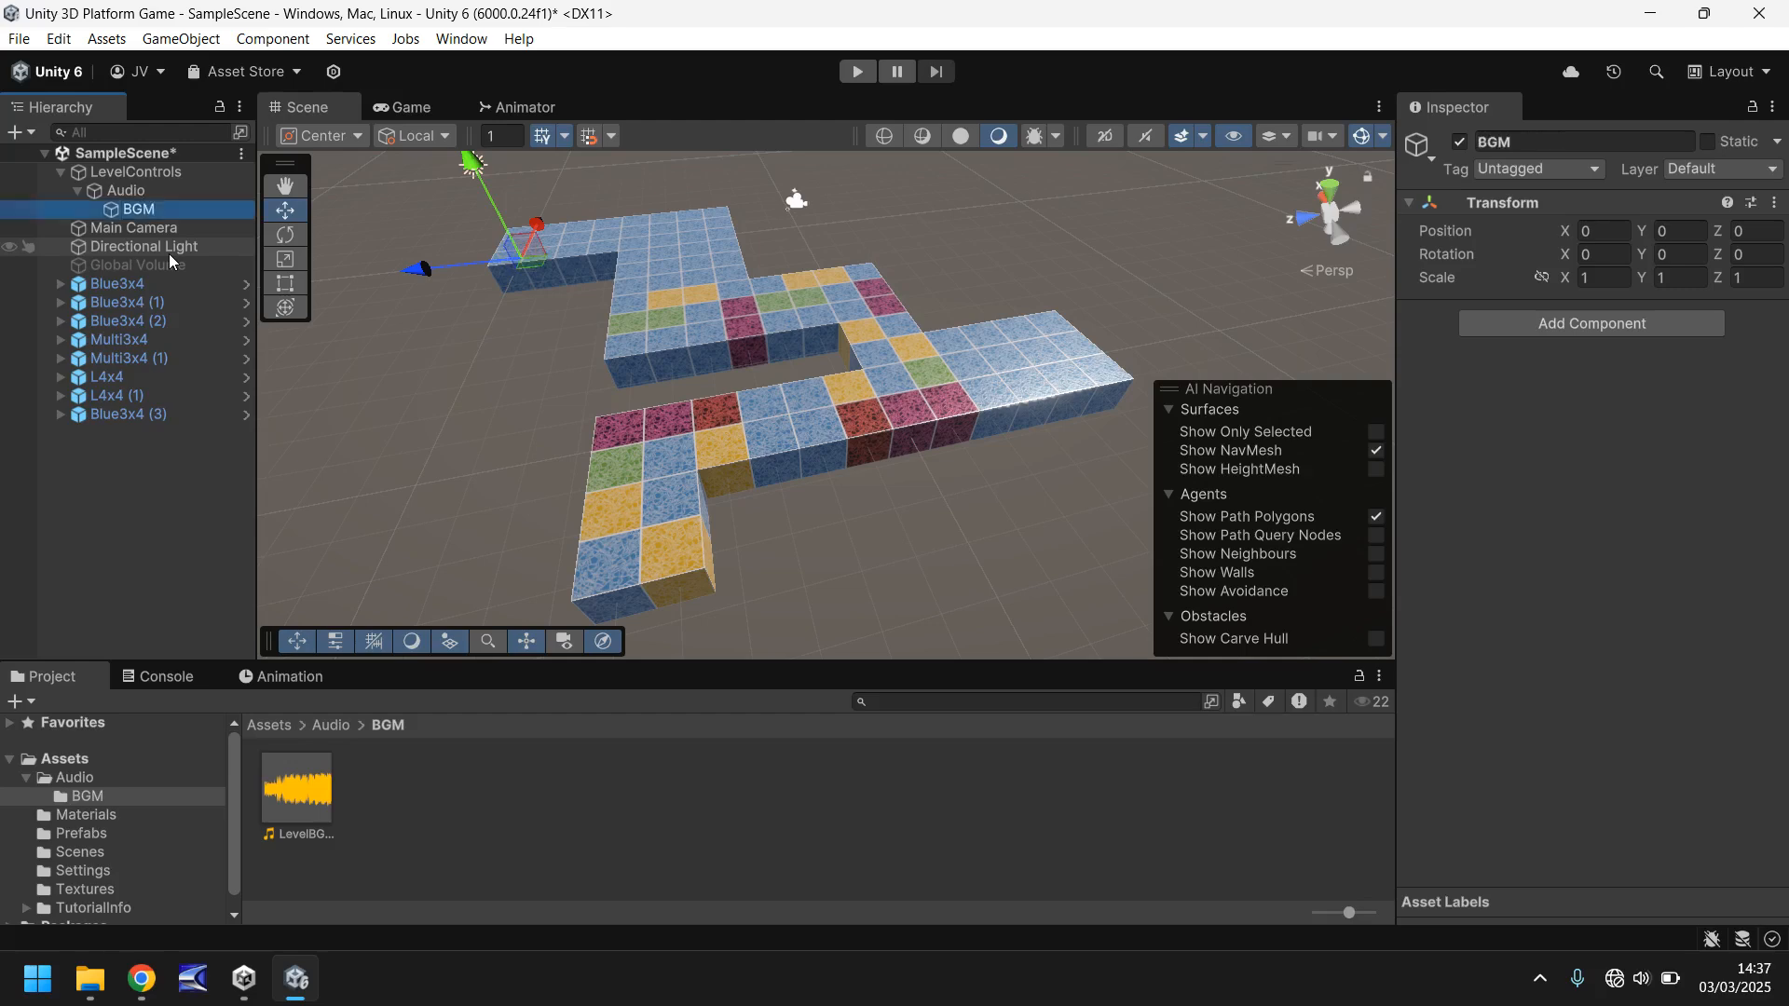
- Create an empty child object named BGM1 under the BGM object
right_click(137, 215)
mouse_move(388, 420)
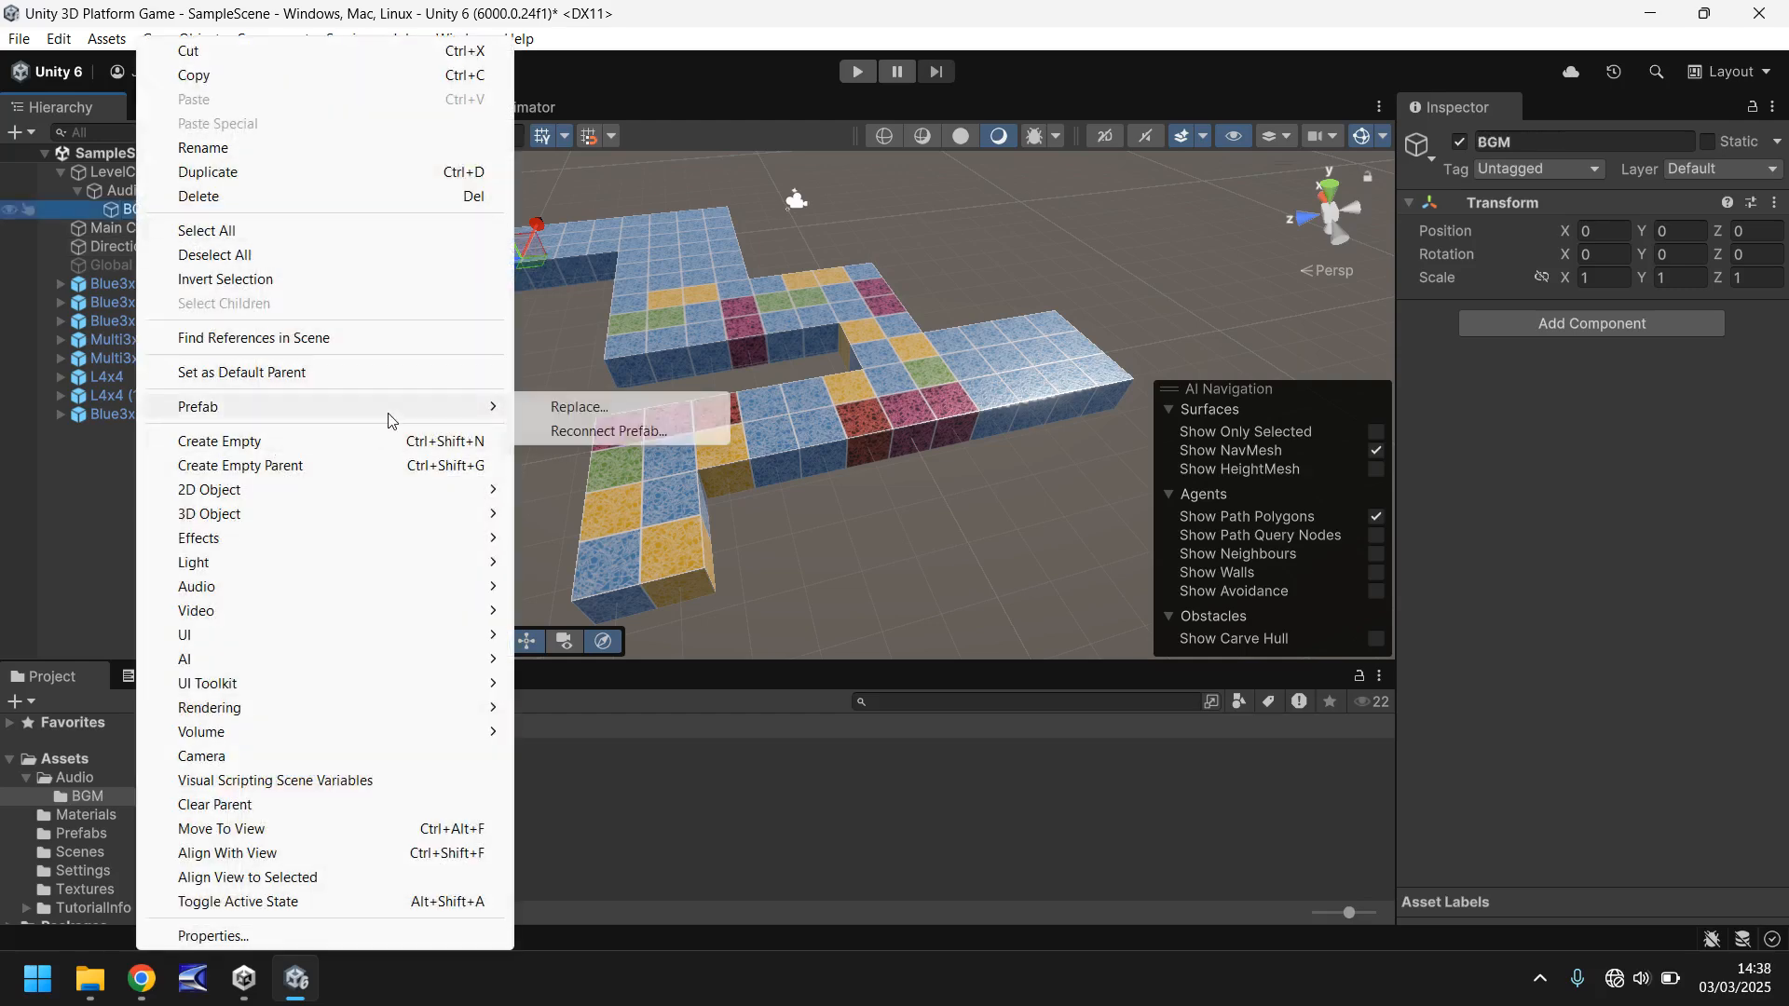
left_click(292, 440)
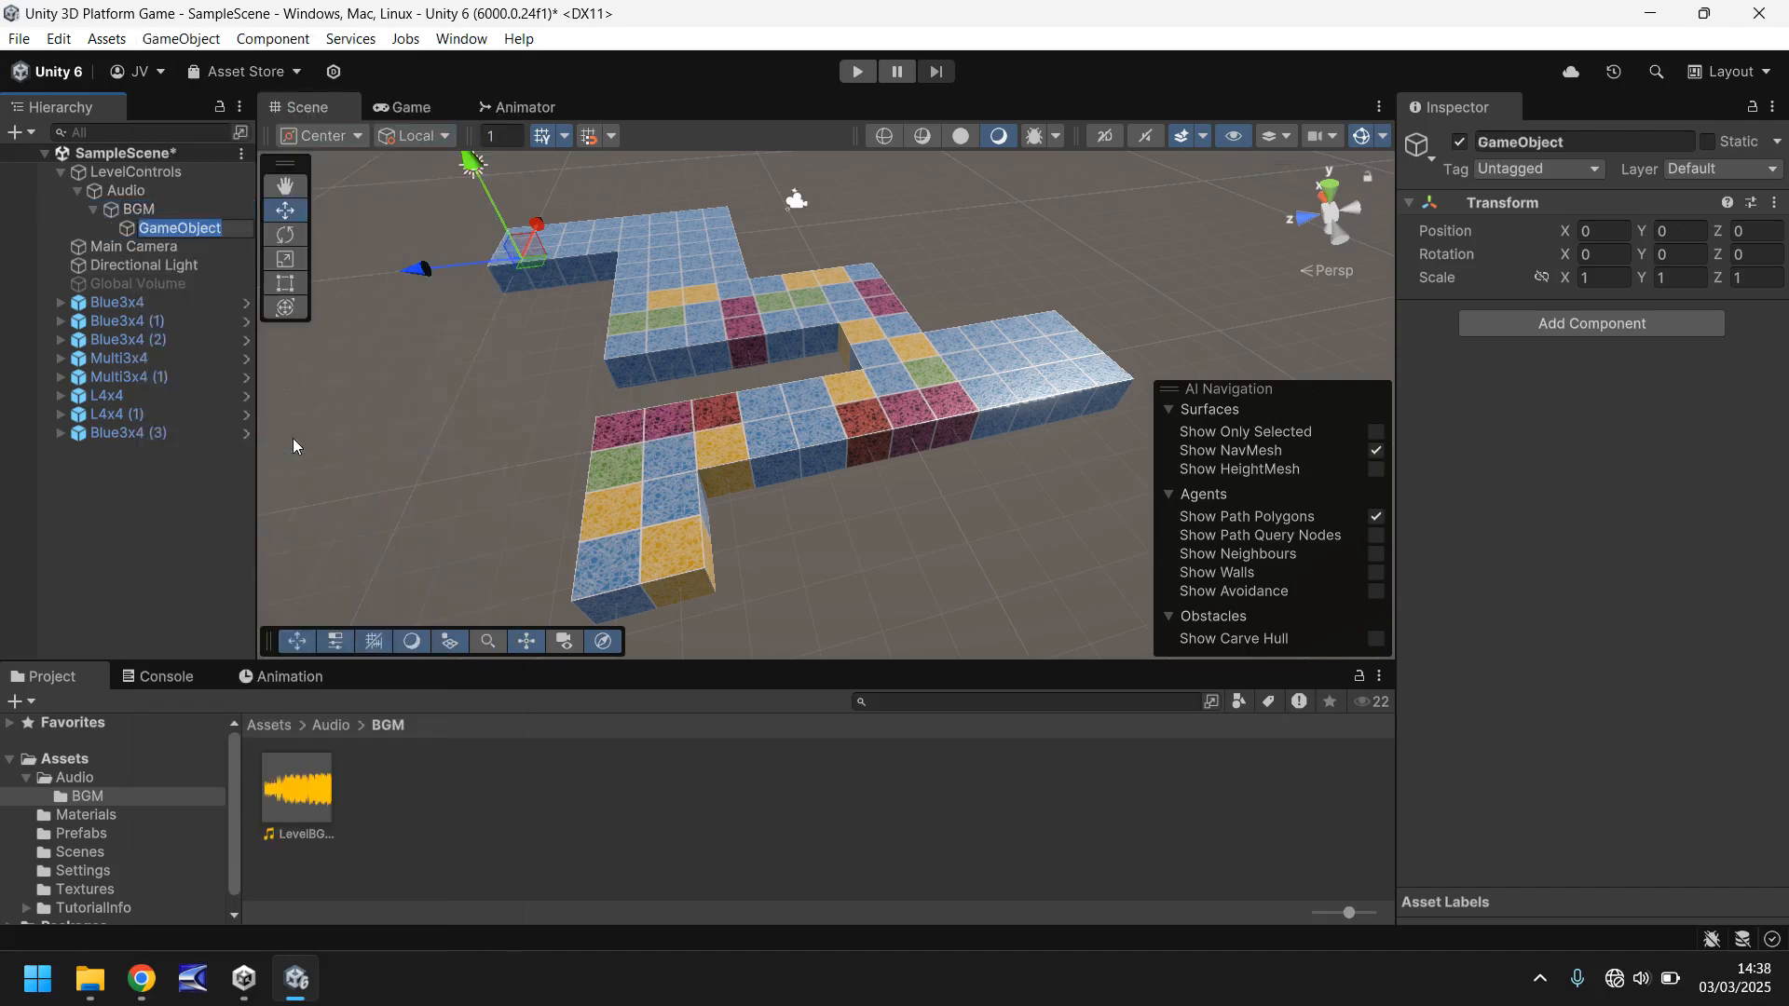
type("BGM1")
key("Return")
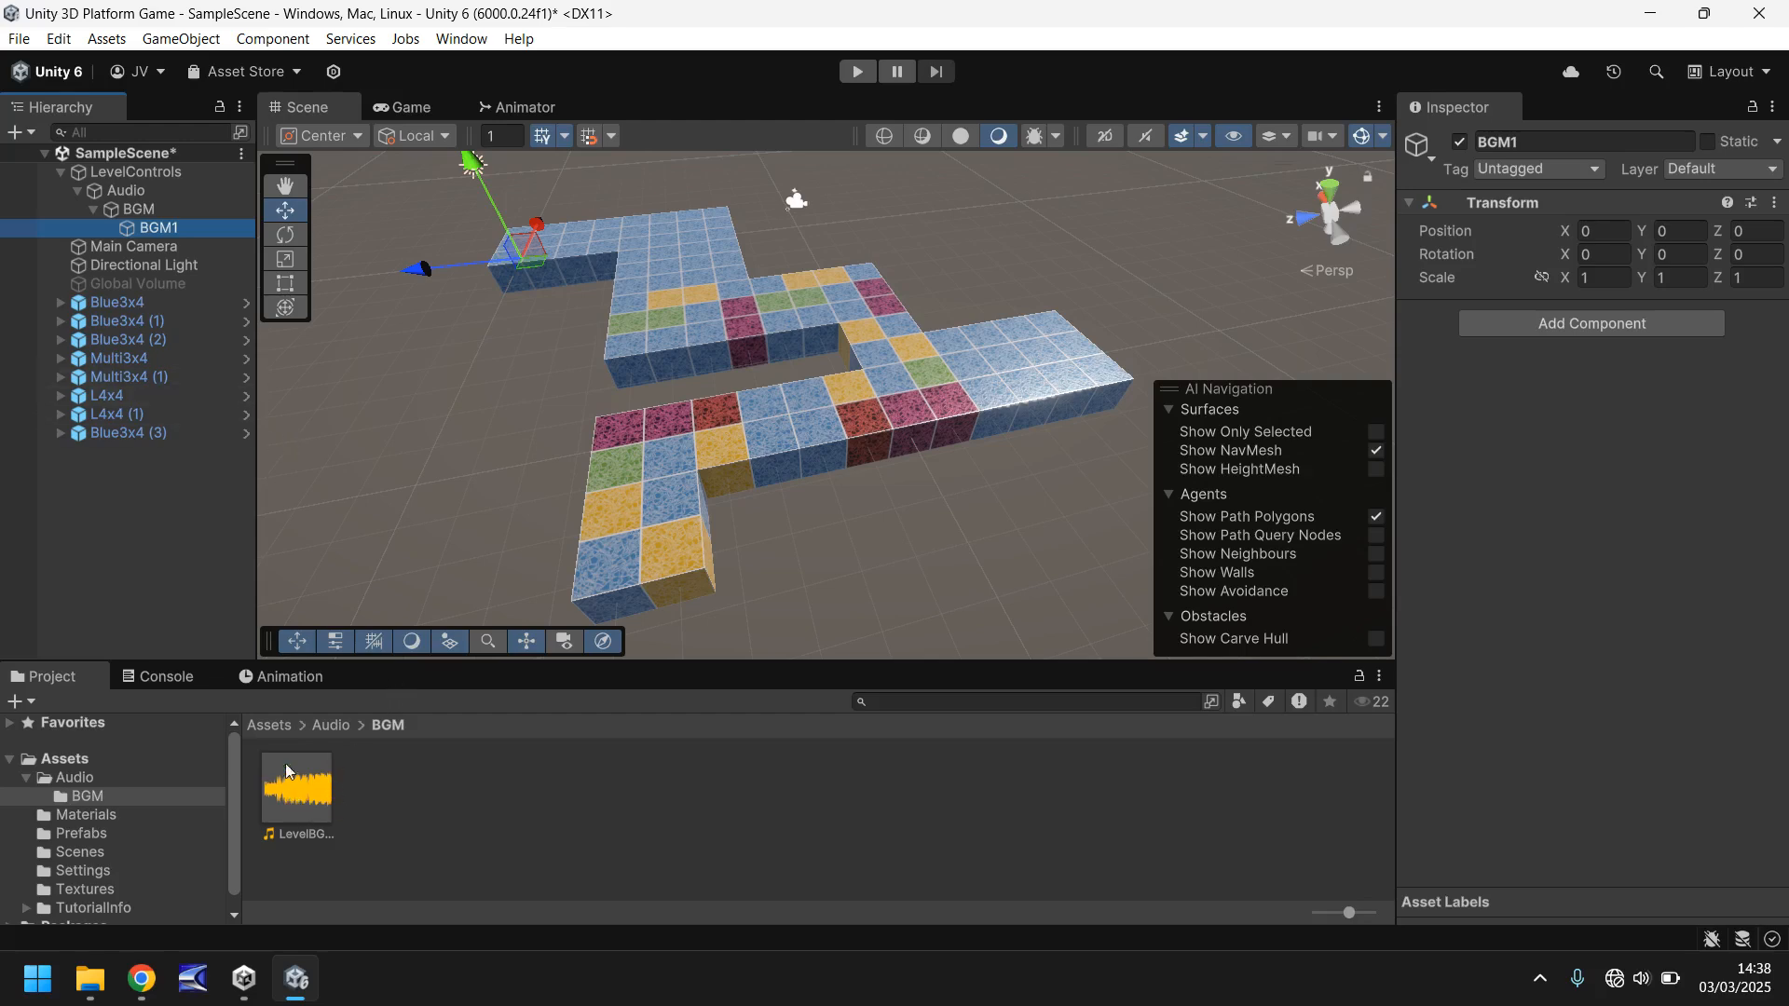
- Attach the LevelBGM1 audio clip to the BGM1 object as an audio source and enable looping
left_click_drag(302, 790, 156, 233)
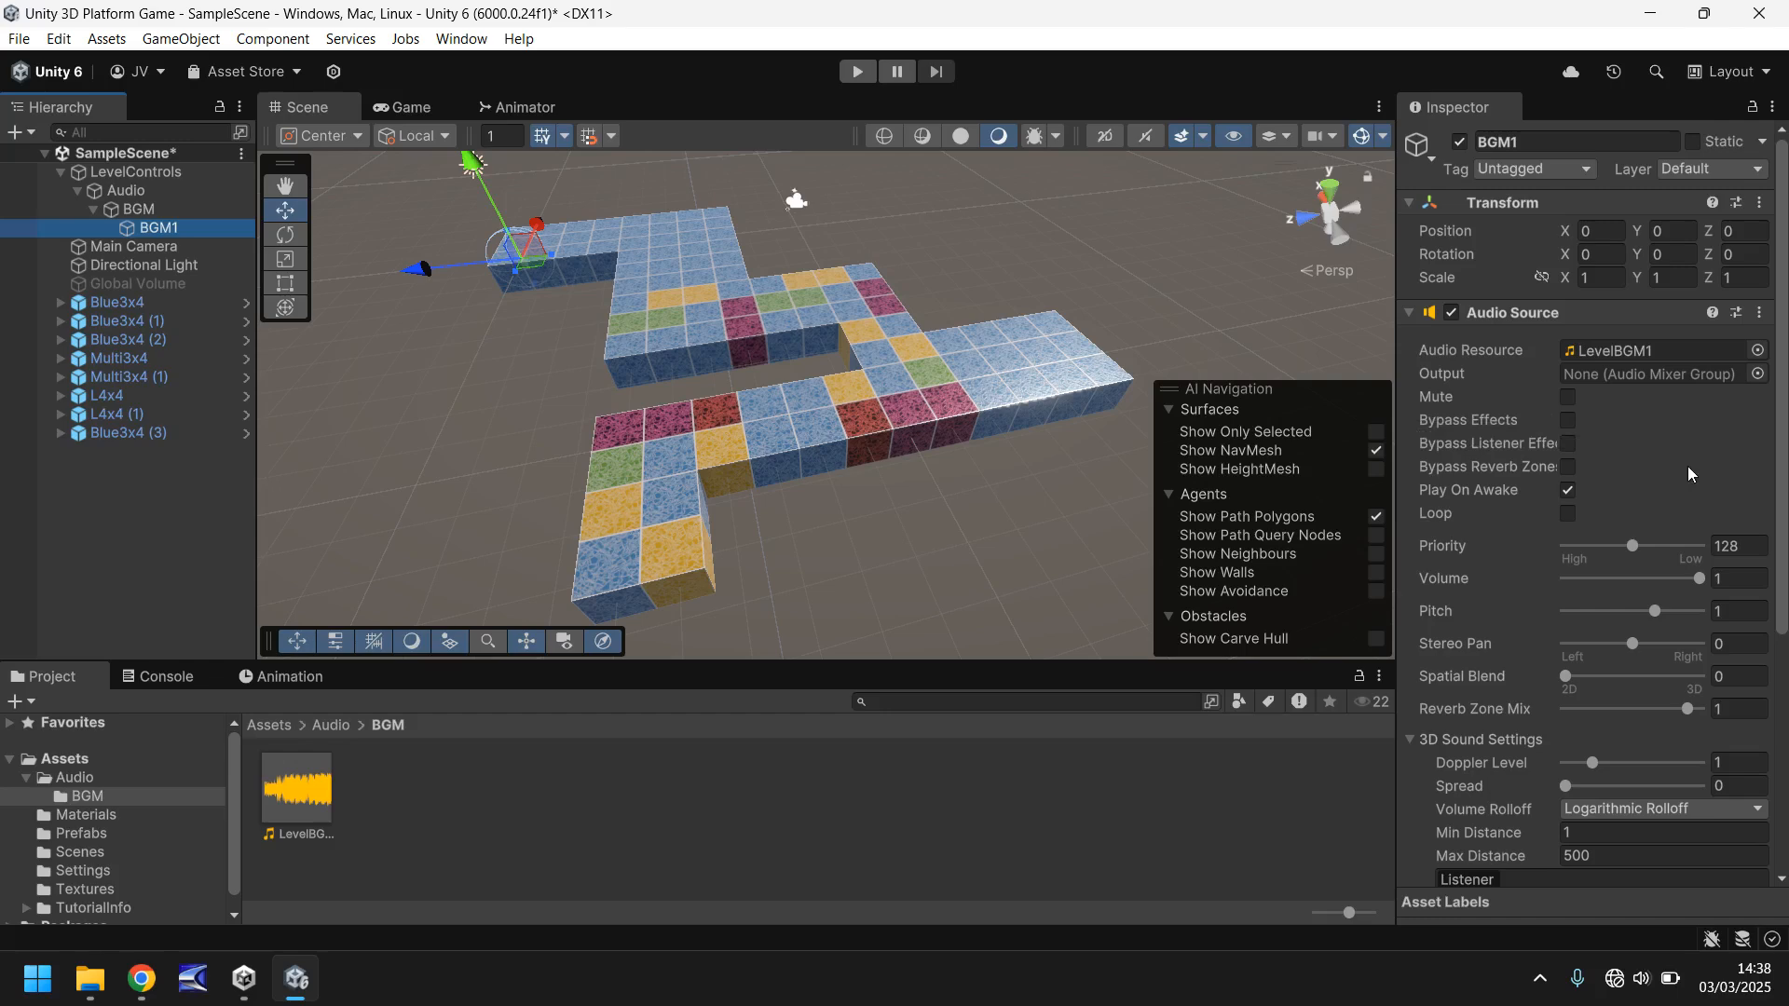
left_click(1571, 511)
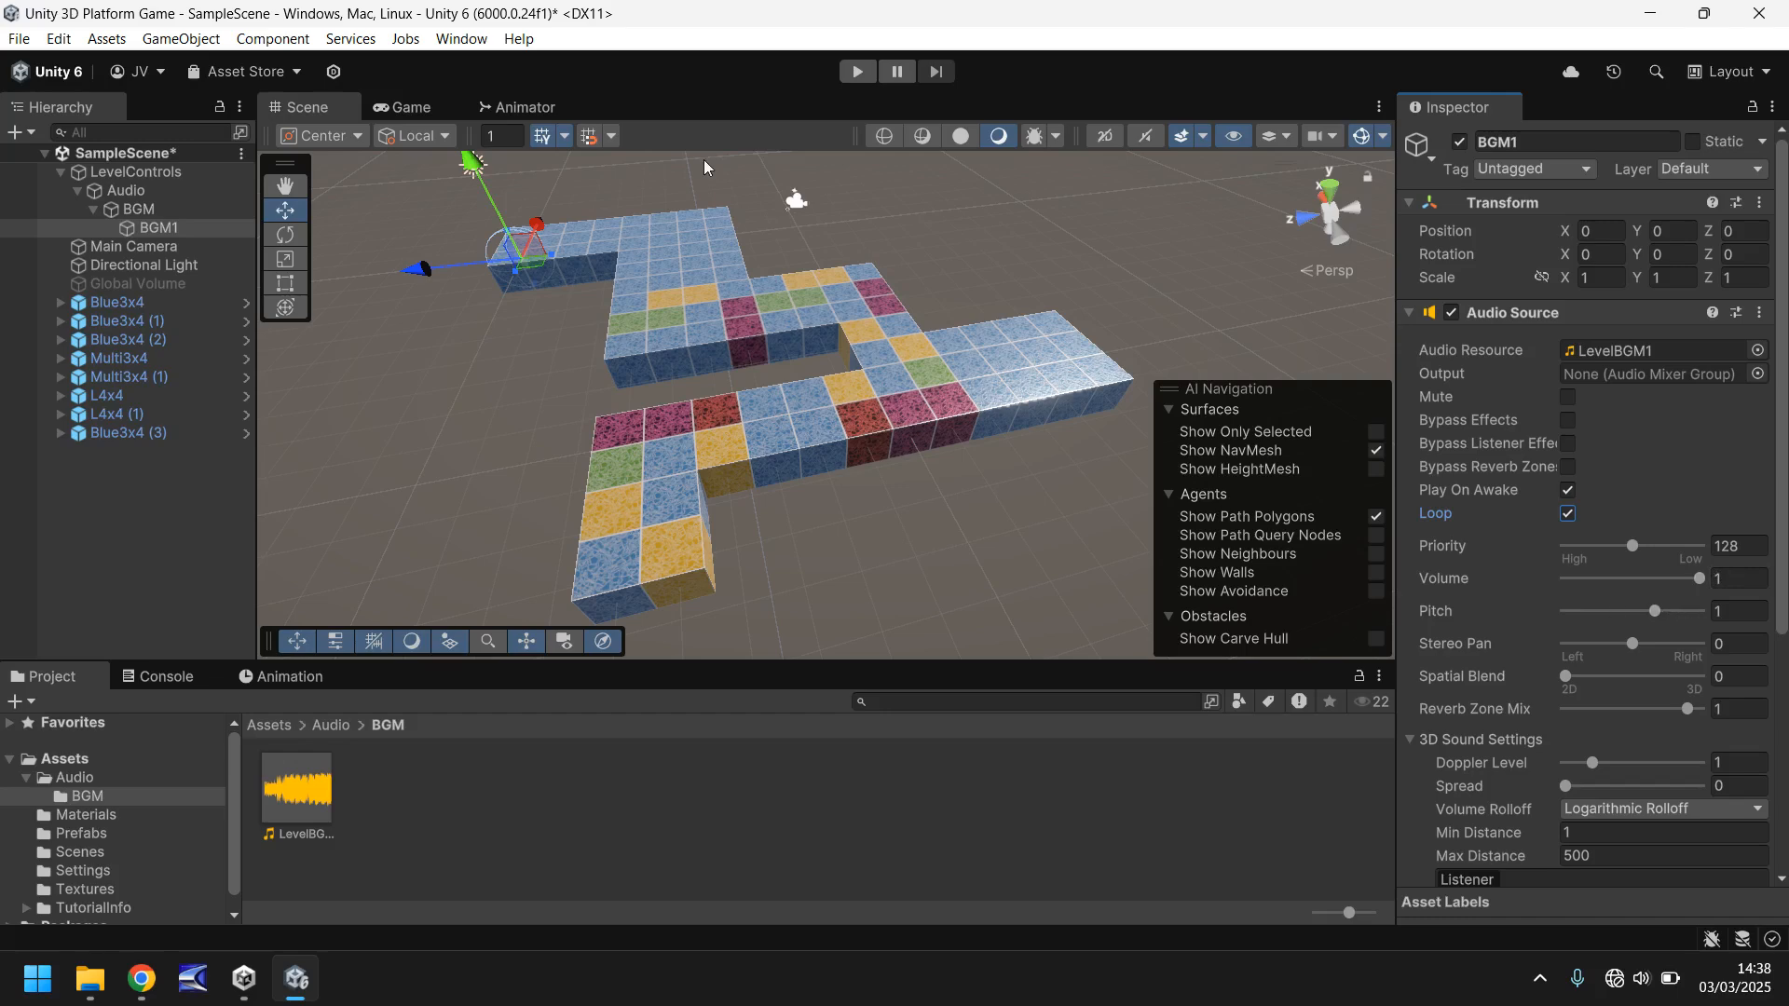
- Run the scene to hear the background music while experimenting with the audio source's pitch, and stop it
left_click(857, 72)
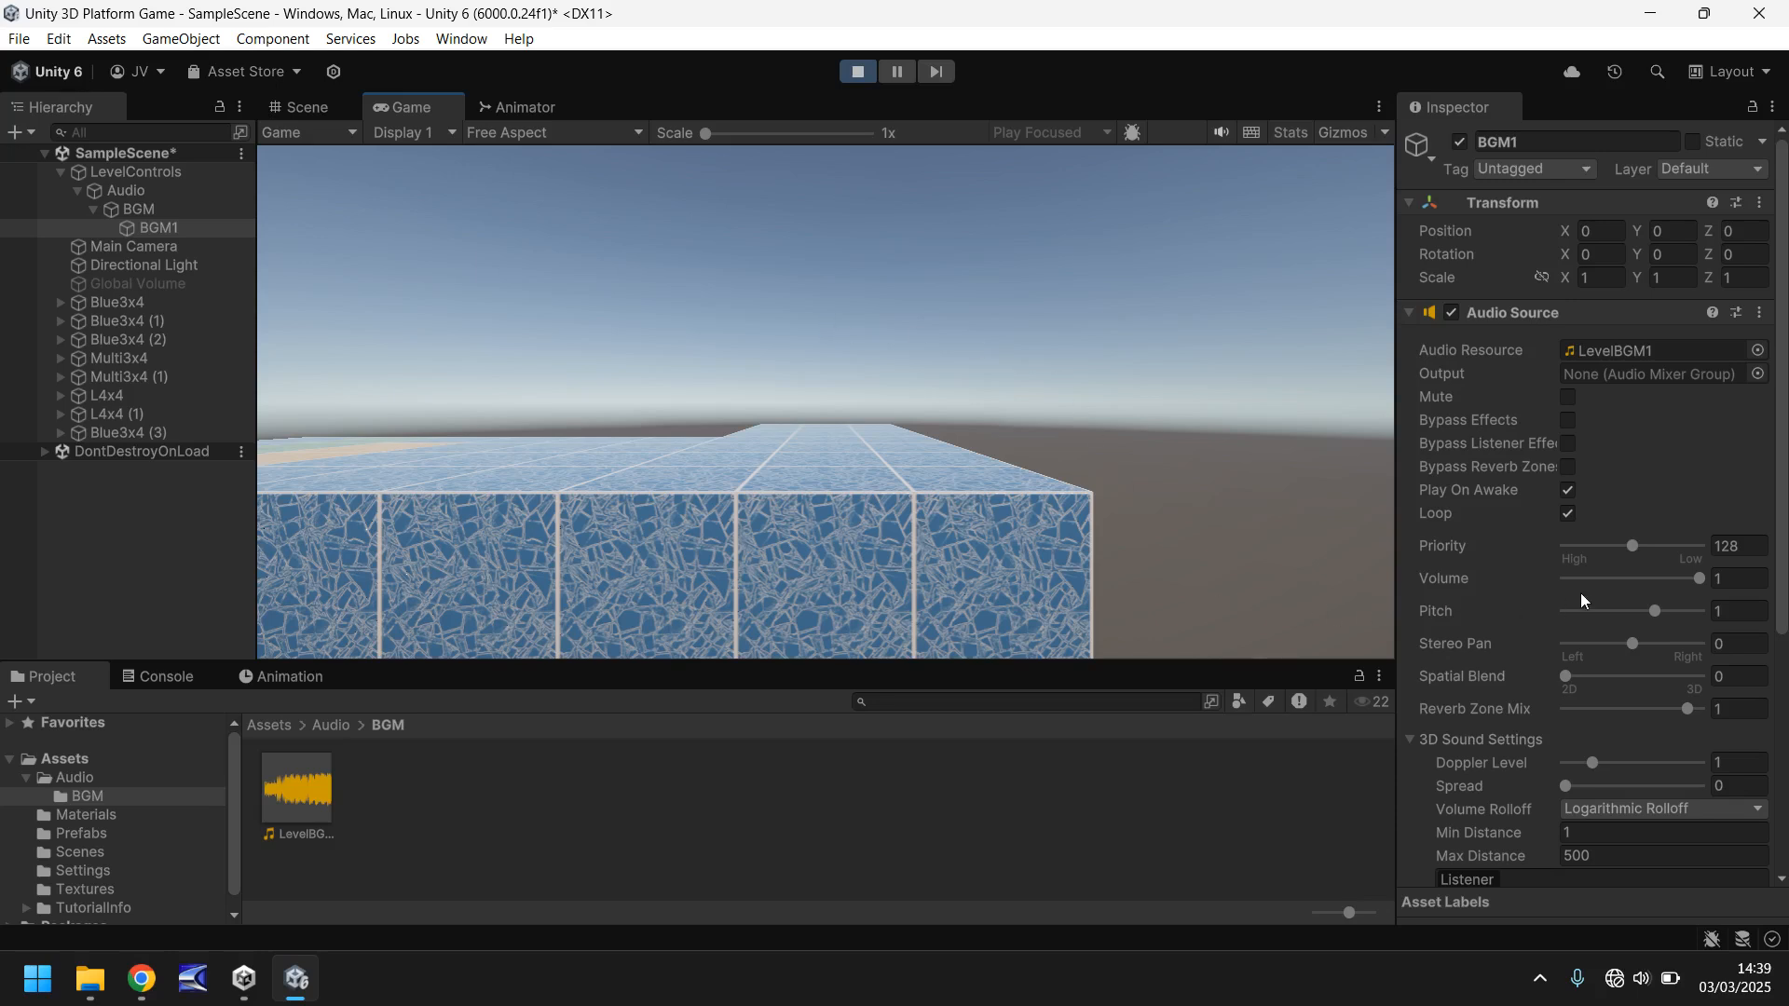
mouse_move(1658, 612)
left_mouse_down()
mouse_move(1680, 614)
mouse_move(1631, 612)
mouse_move(1659, 611)
left_mouse_up()
left_click(877, 72)
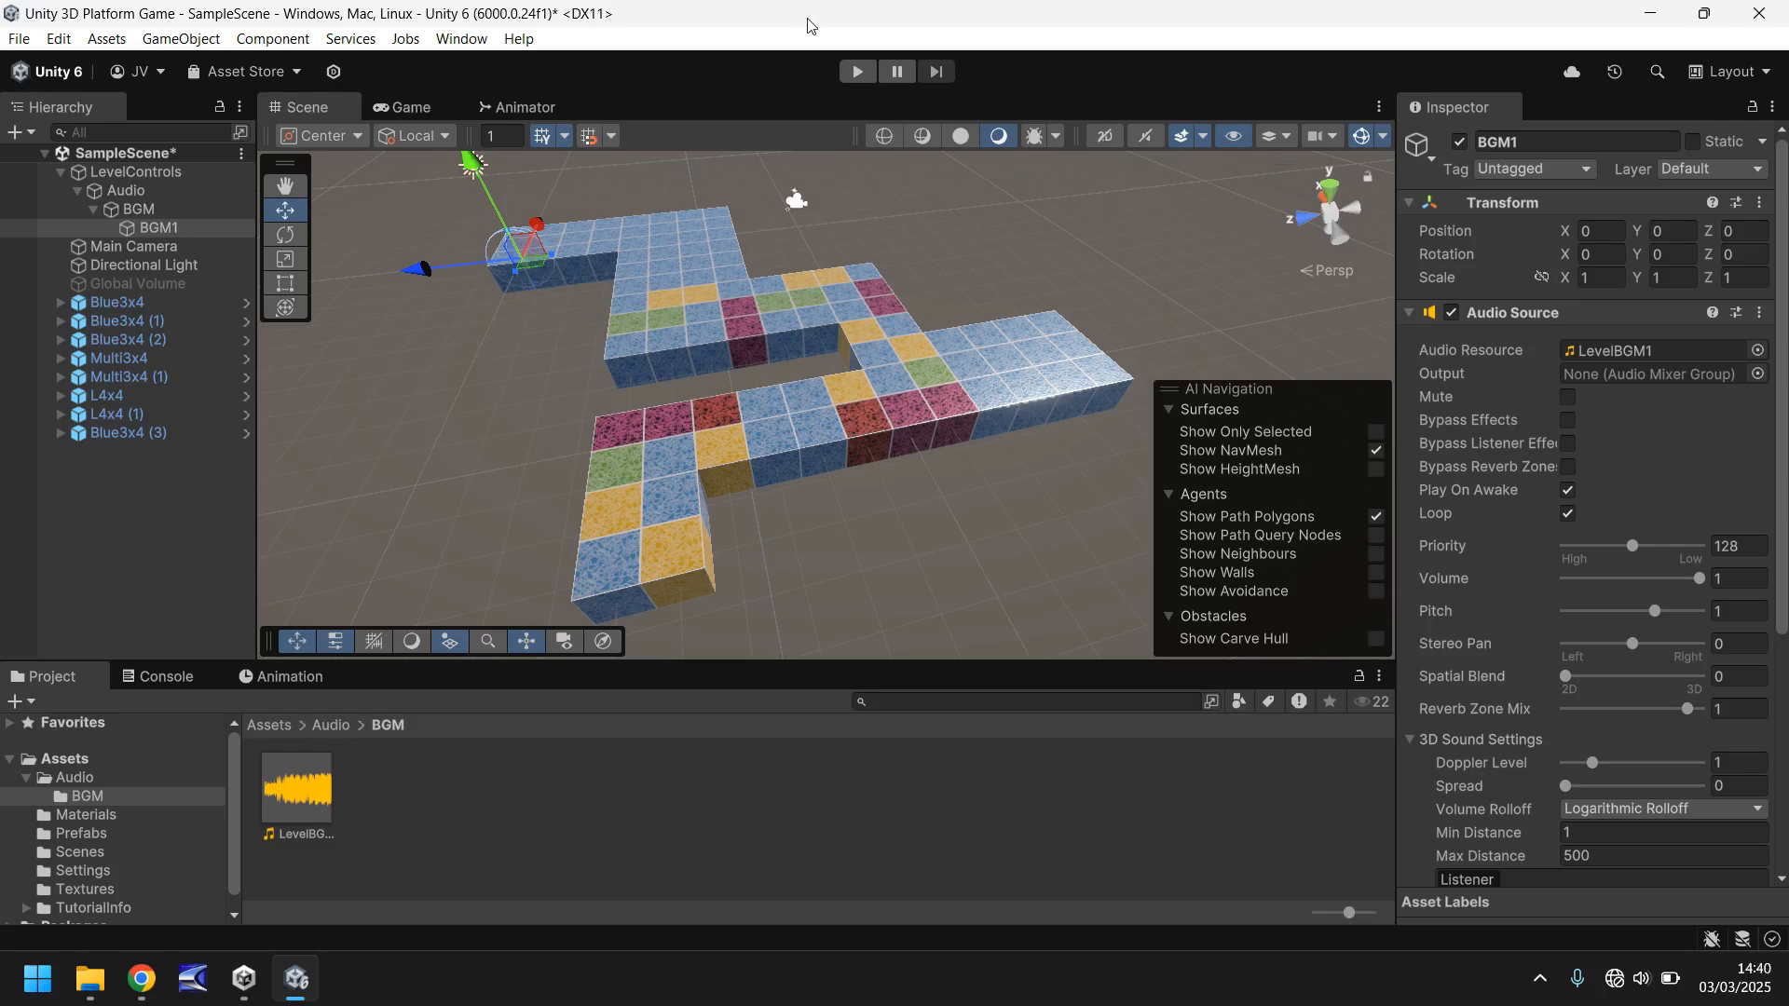
- Try a pitch of 1.2 on BGM1's audio source while the scene is running, and stop the run
left_click(857, 72)
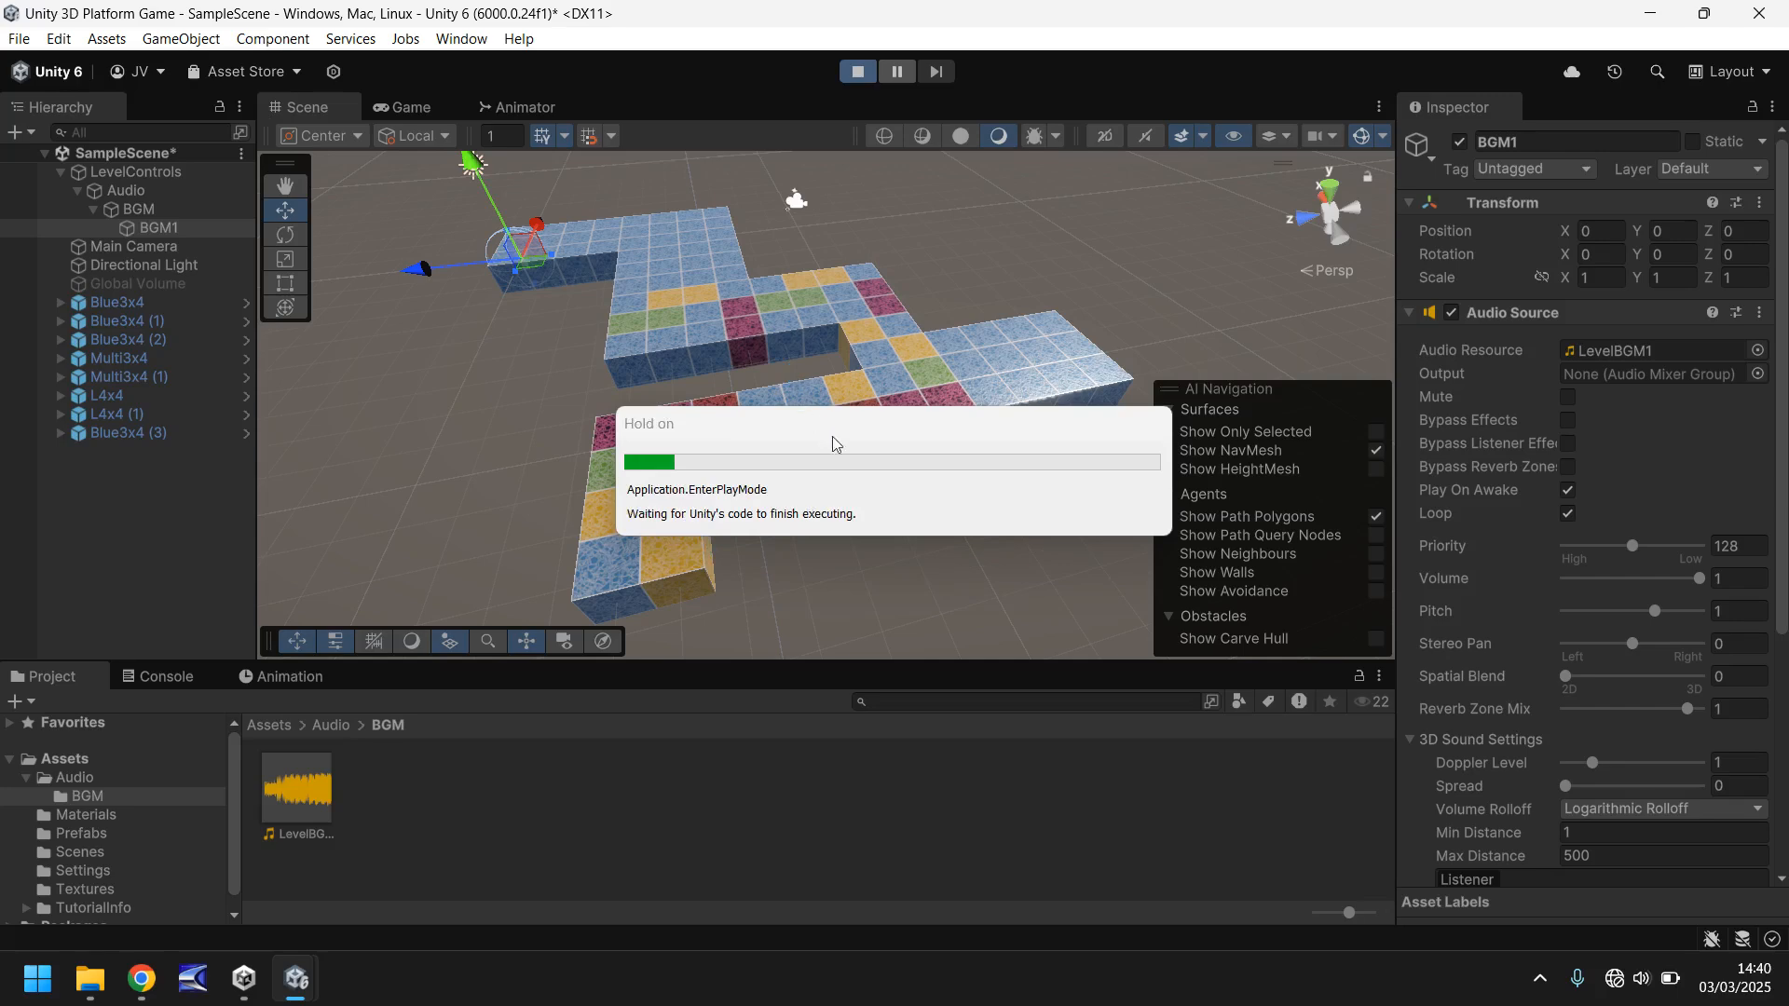
left_click(1731, 612)
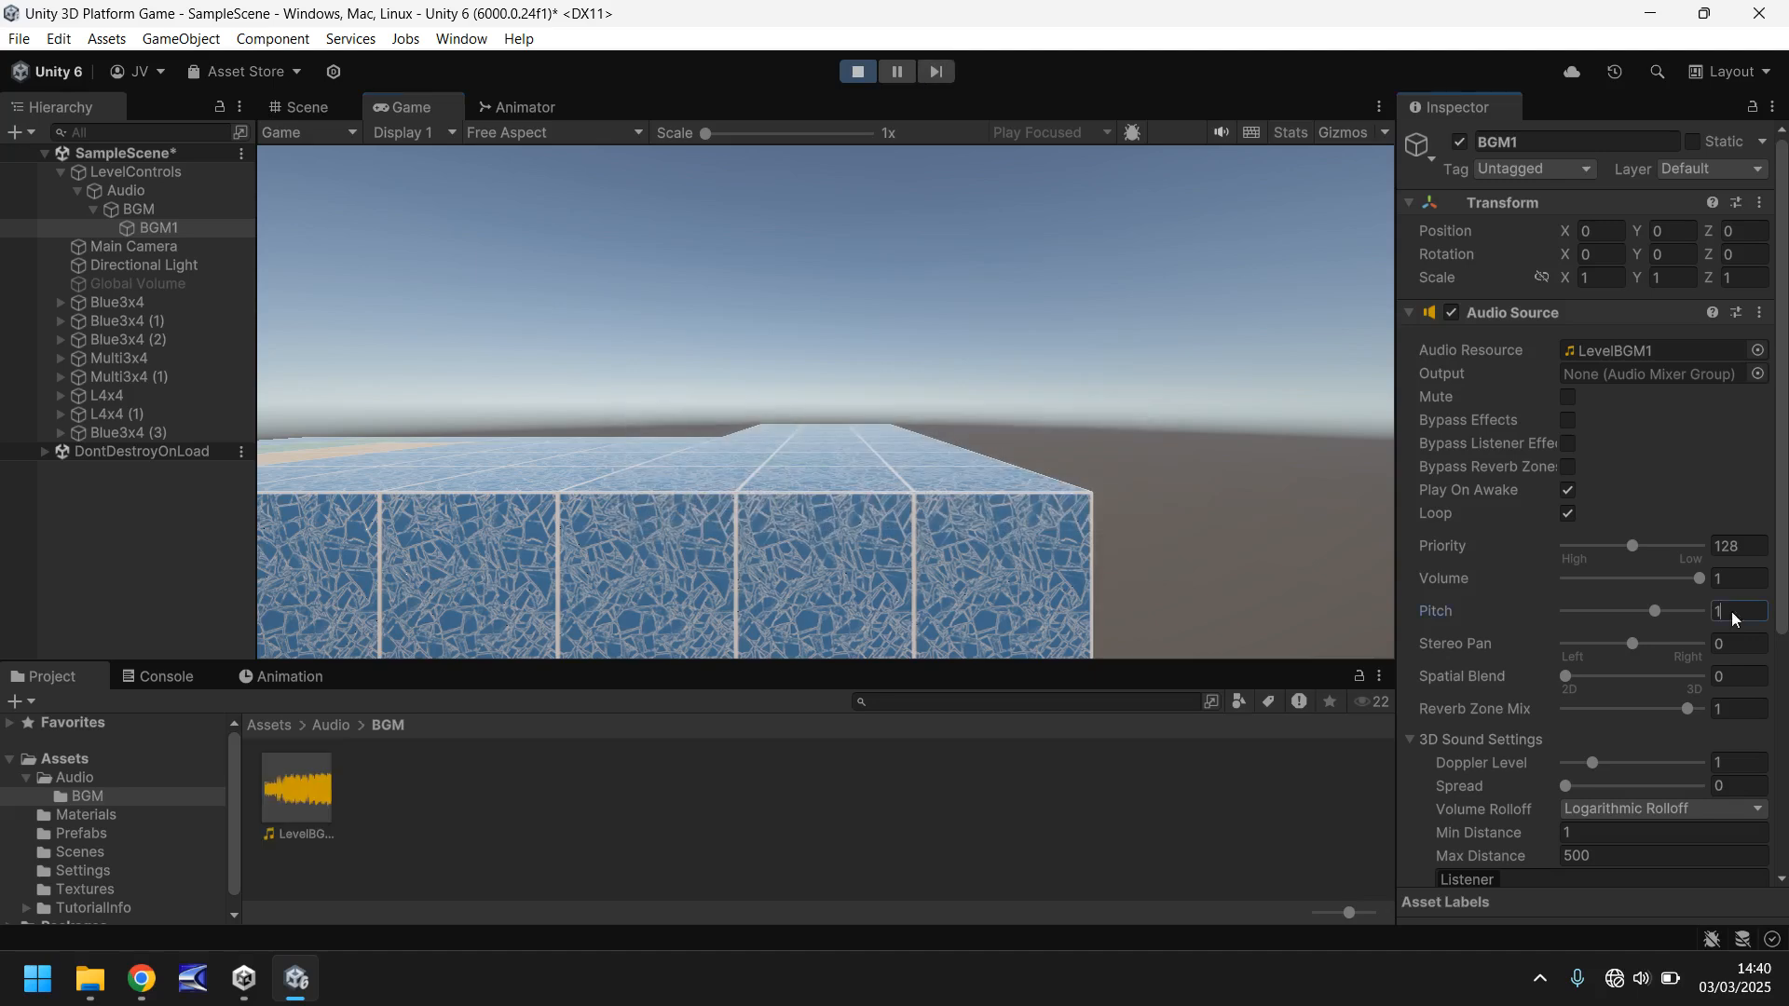
type("1.2")
left_click(859, 72)
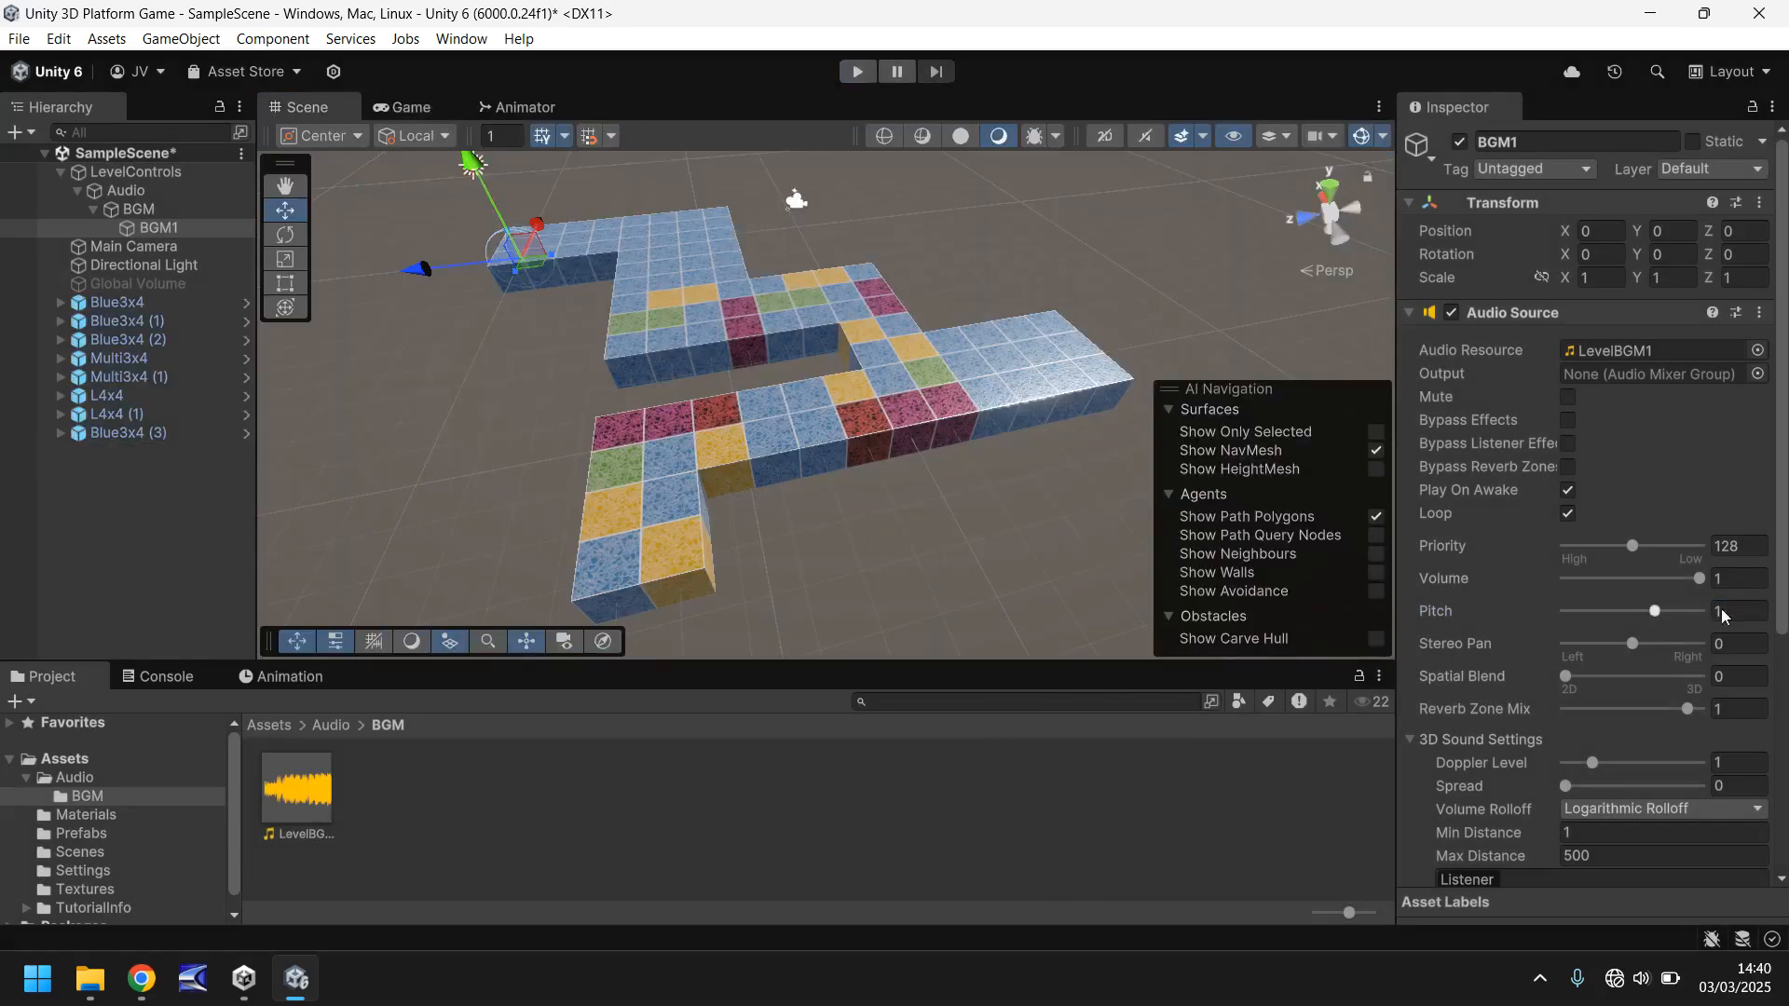
- Set the pitch of BGM1's audio source to 1.2 in edit mode and test the music by running the scene briefly
left_click(1735, 611)
type("1.2")
left_click(856, 71)
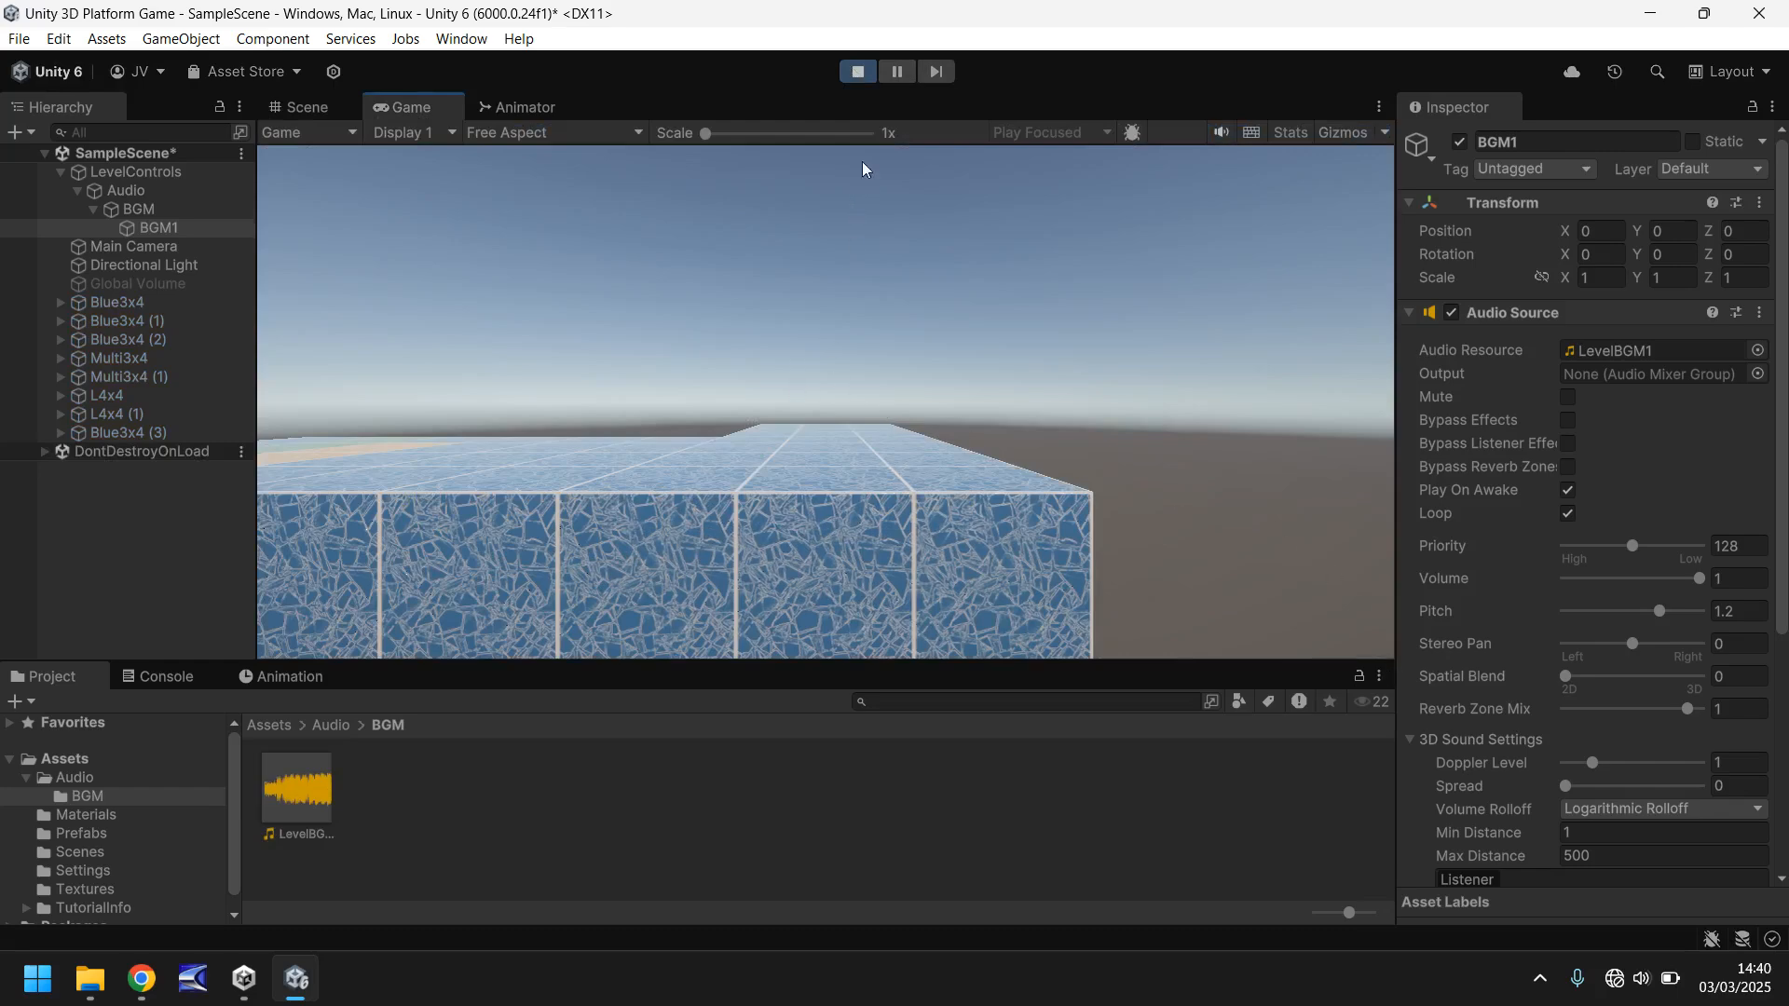
left_click(857, 72)
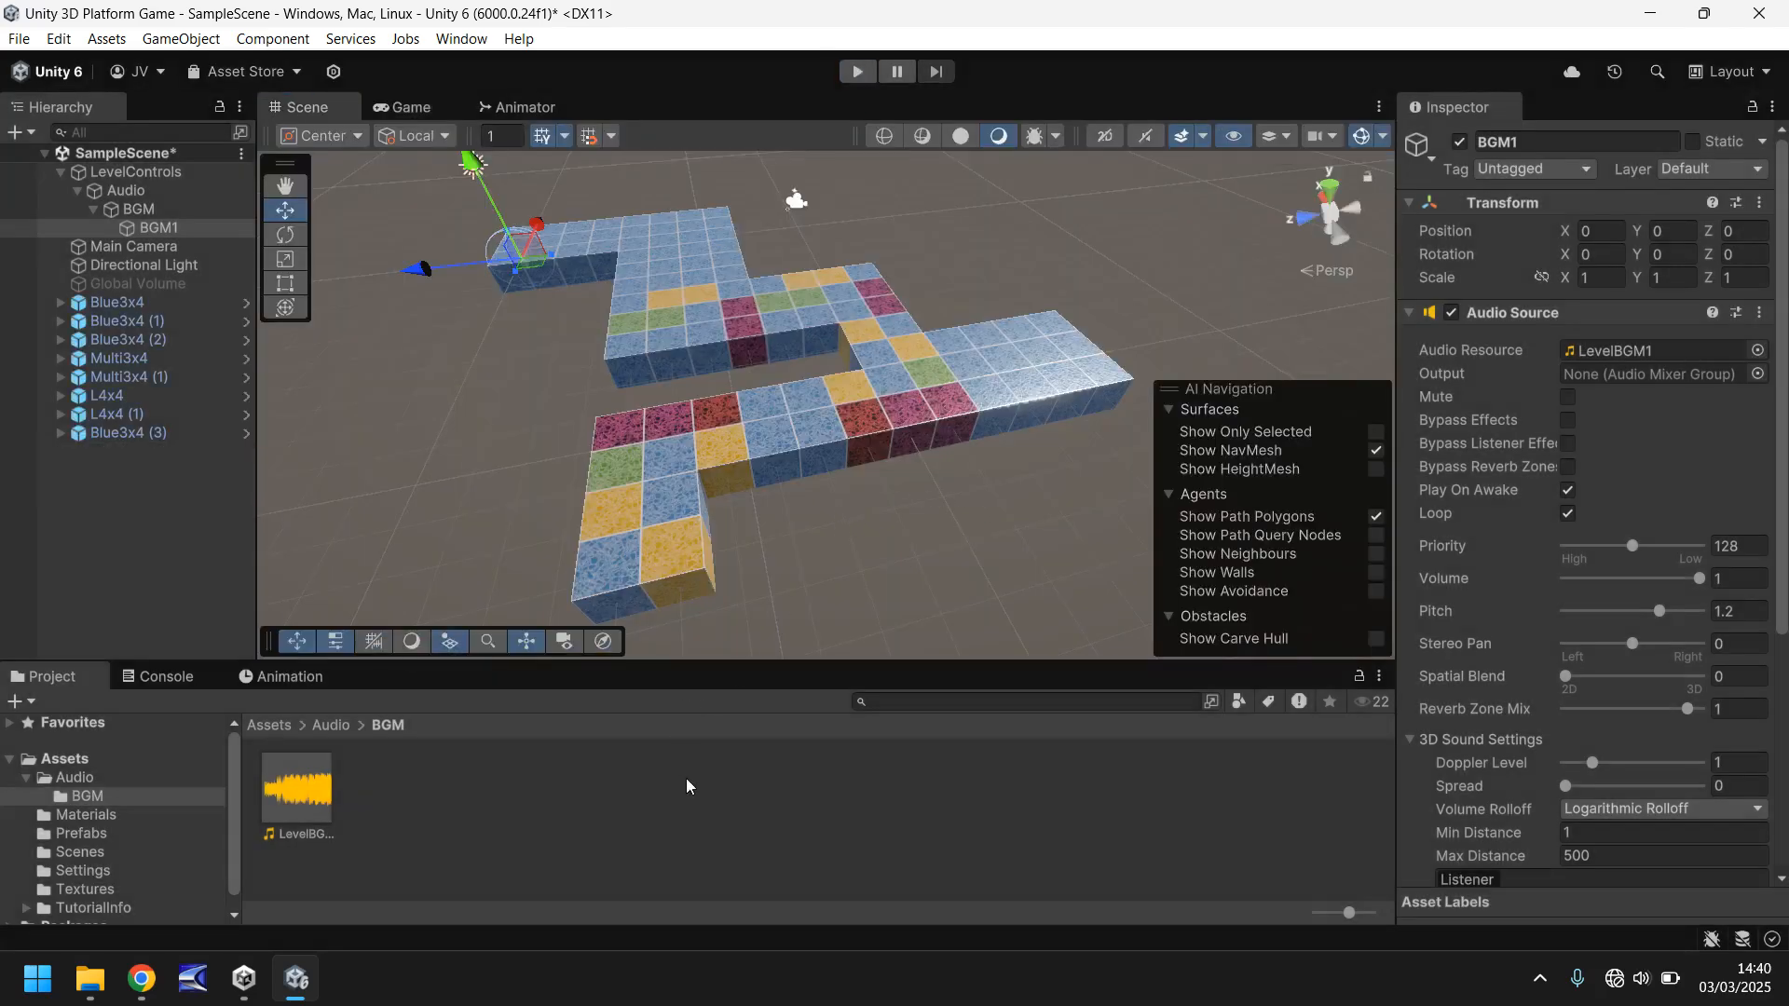
left_click(687, 785)
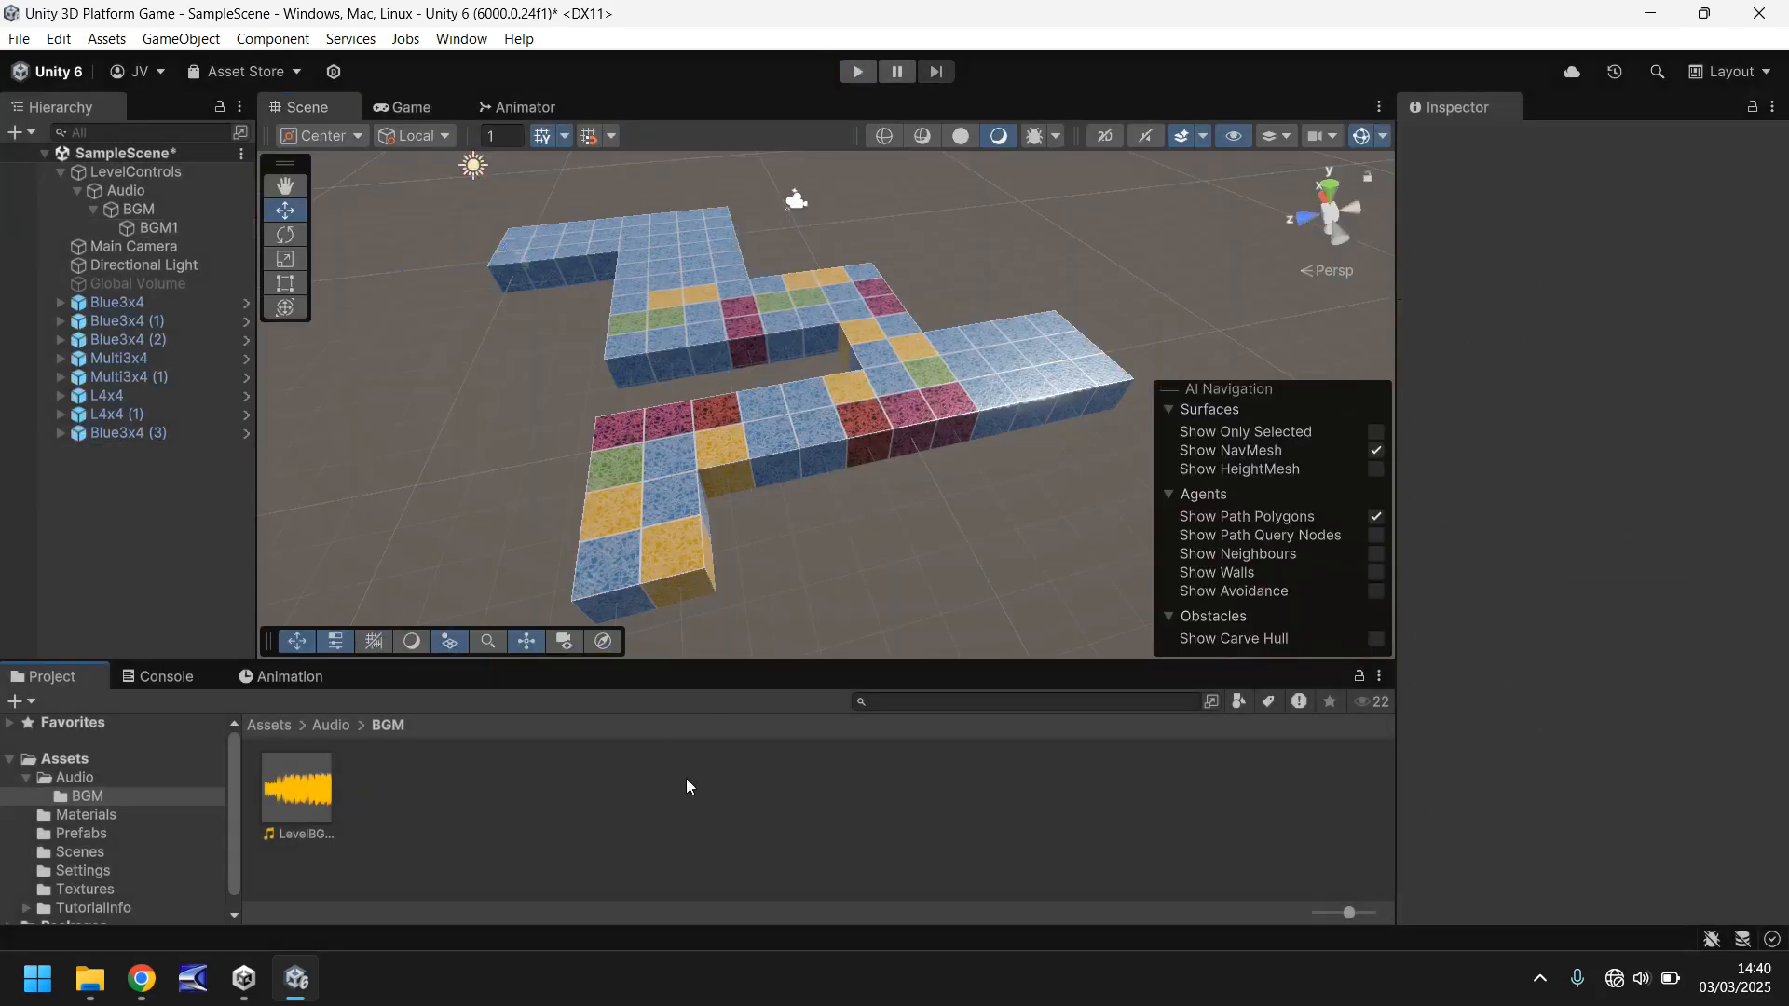